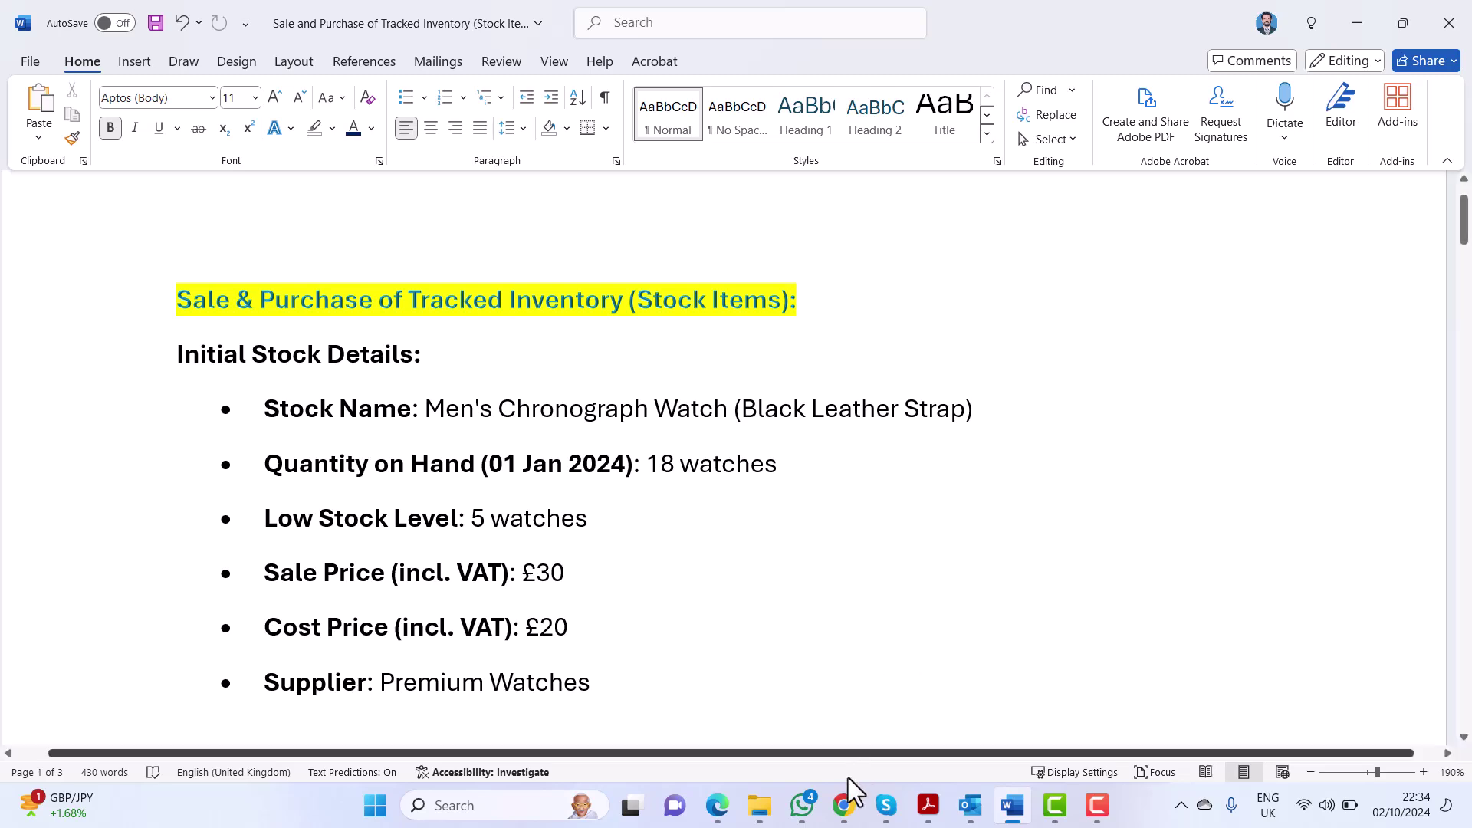
Switch to QuickBooks and examine the Wrist Watches stock items in the Products and Services list.
click(717, 805)
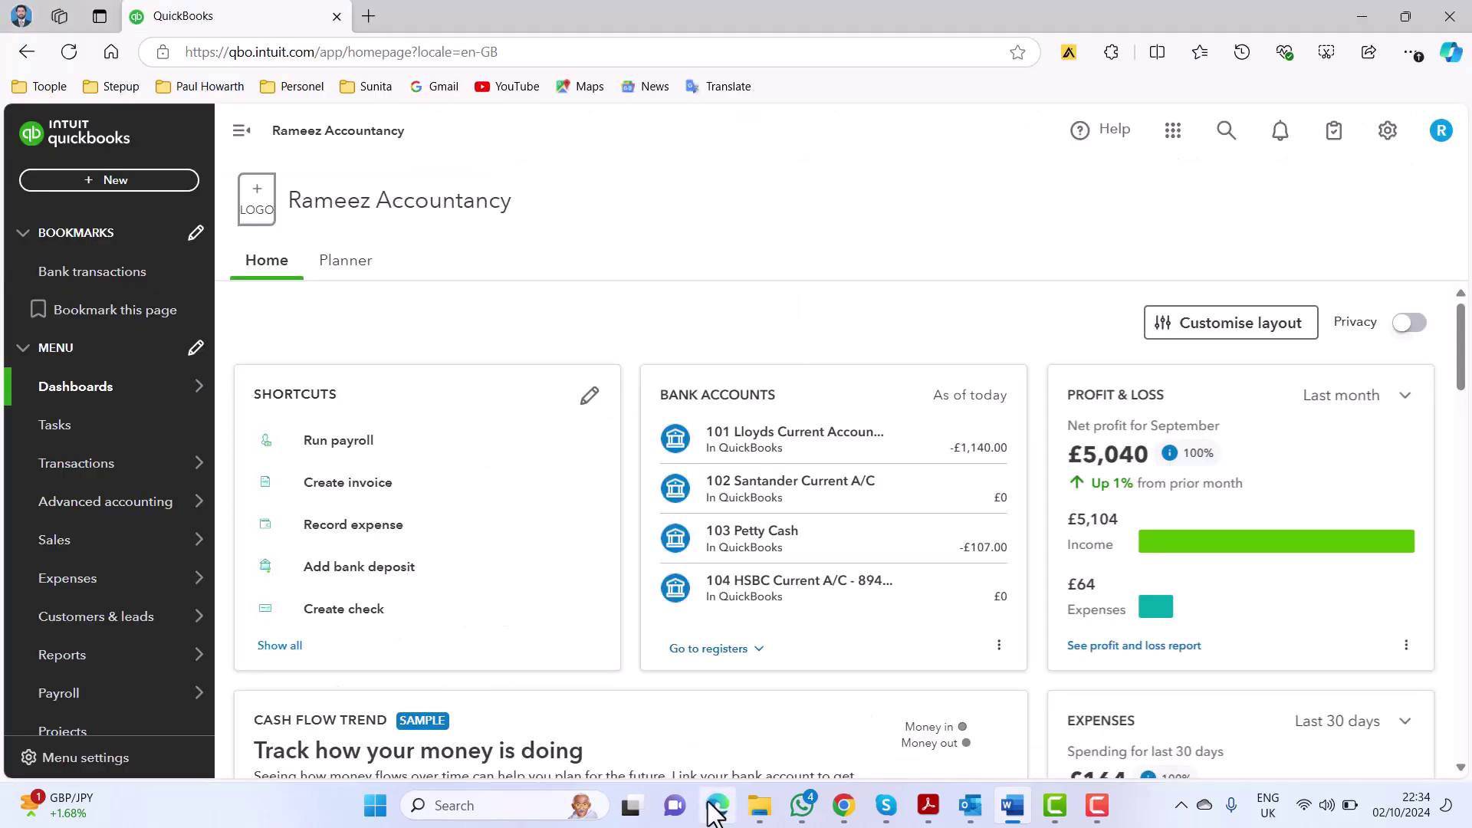
click(1385, 134)
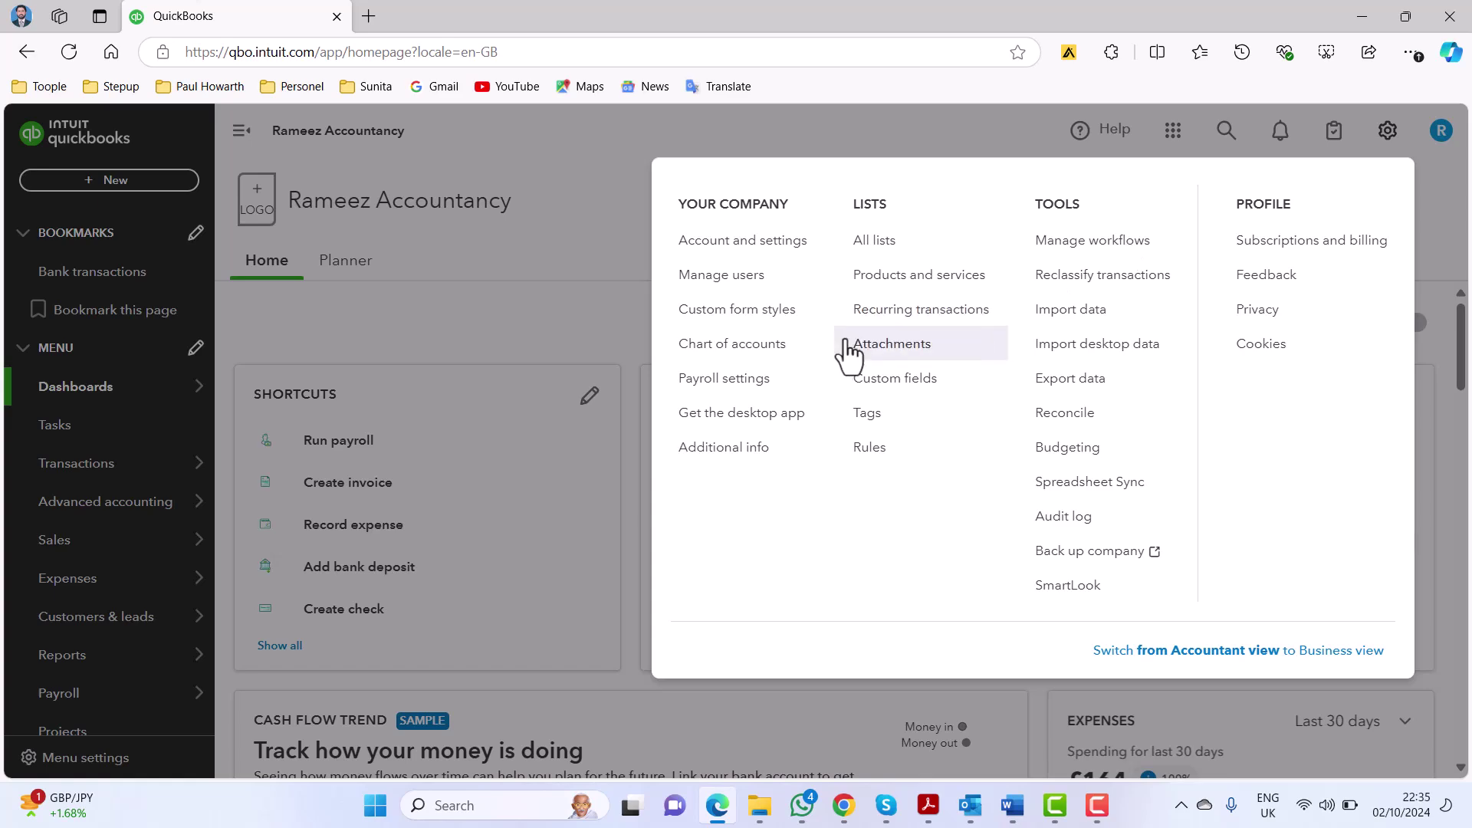
click(948, 277)
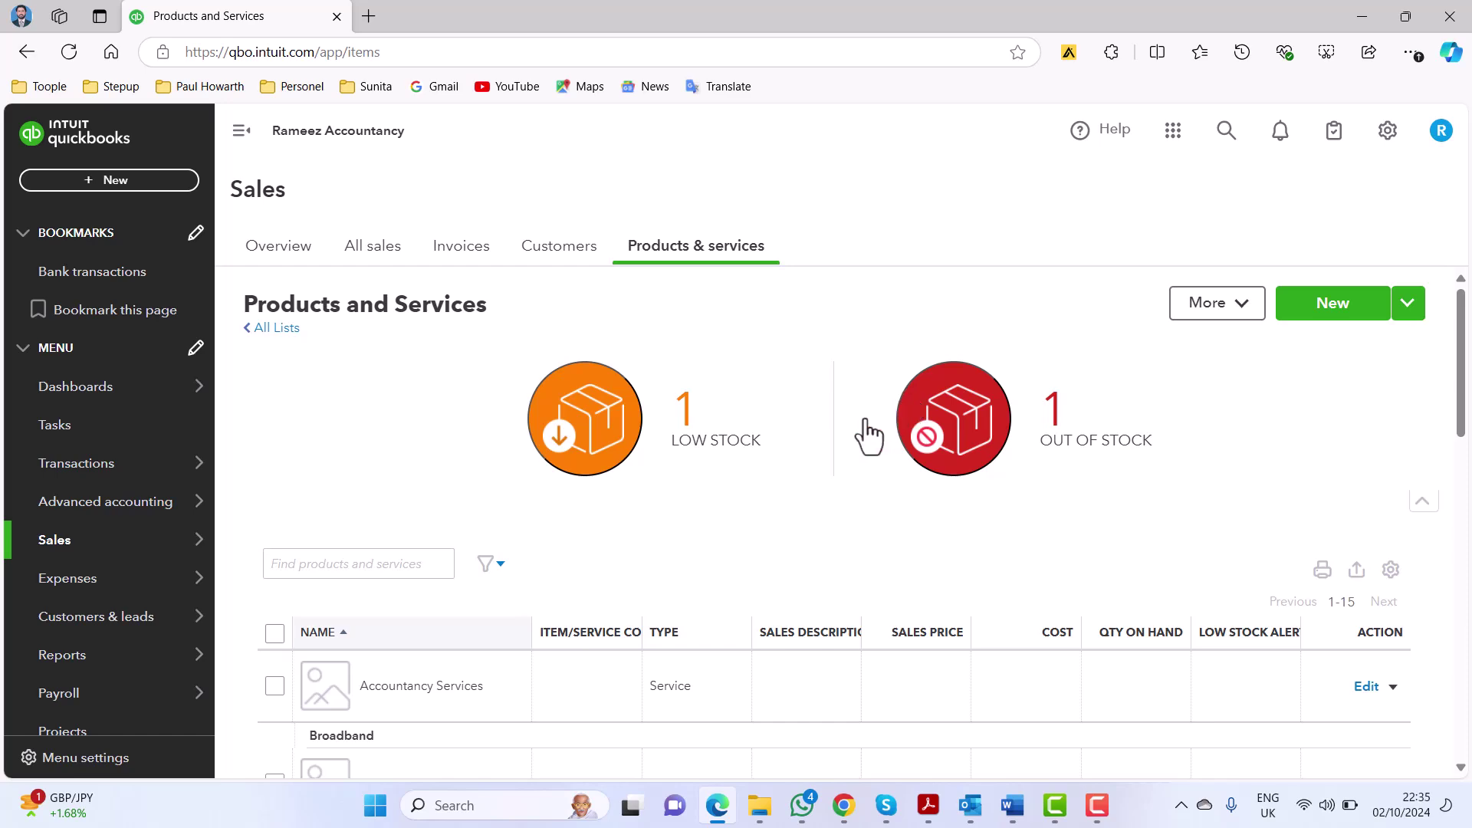
scroll(866, 432, down, 7)
scroll(864, 420, down, 5)
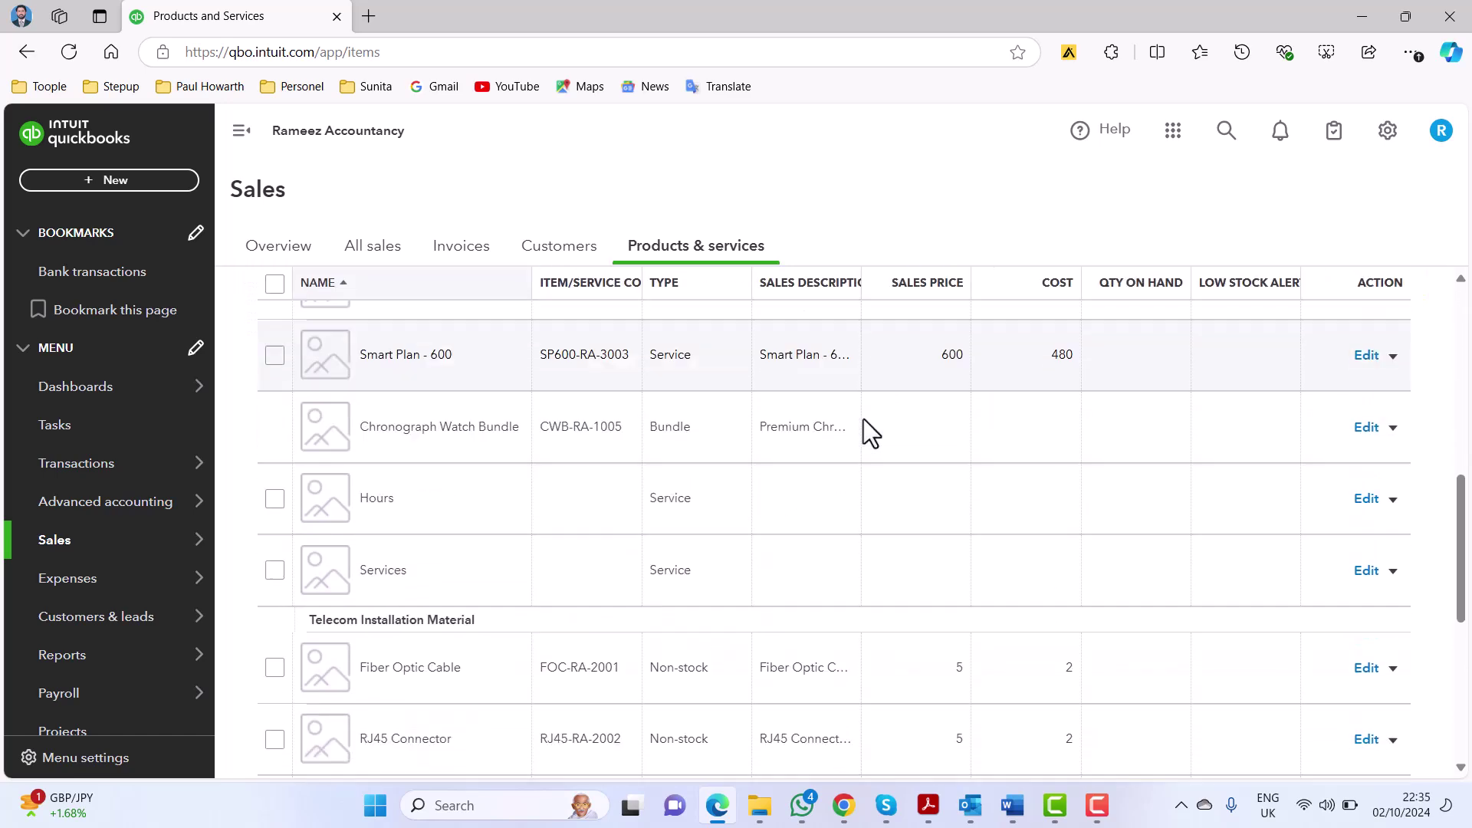
scroll(863, 419, down, 1)
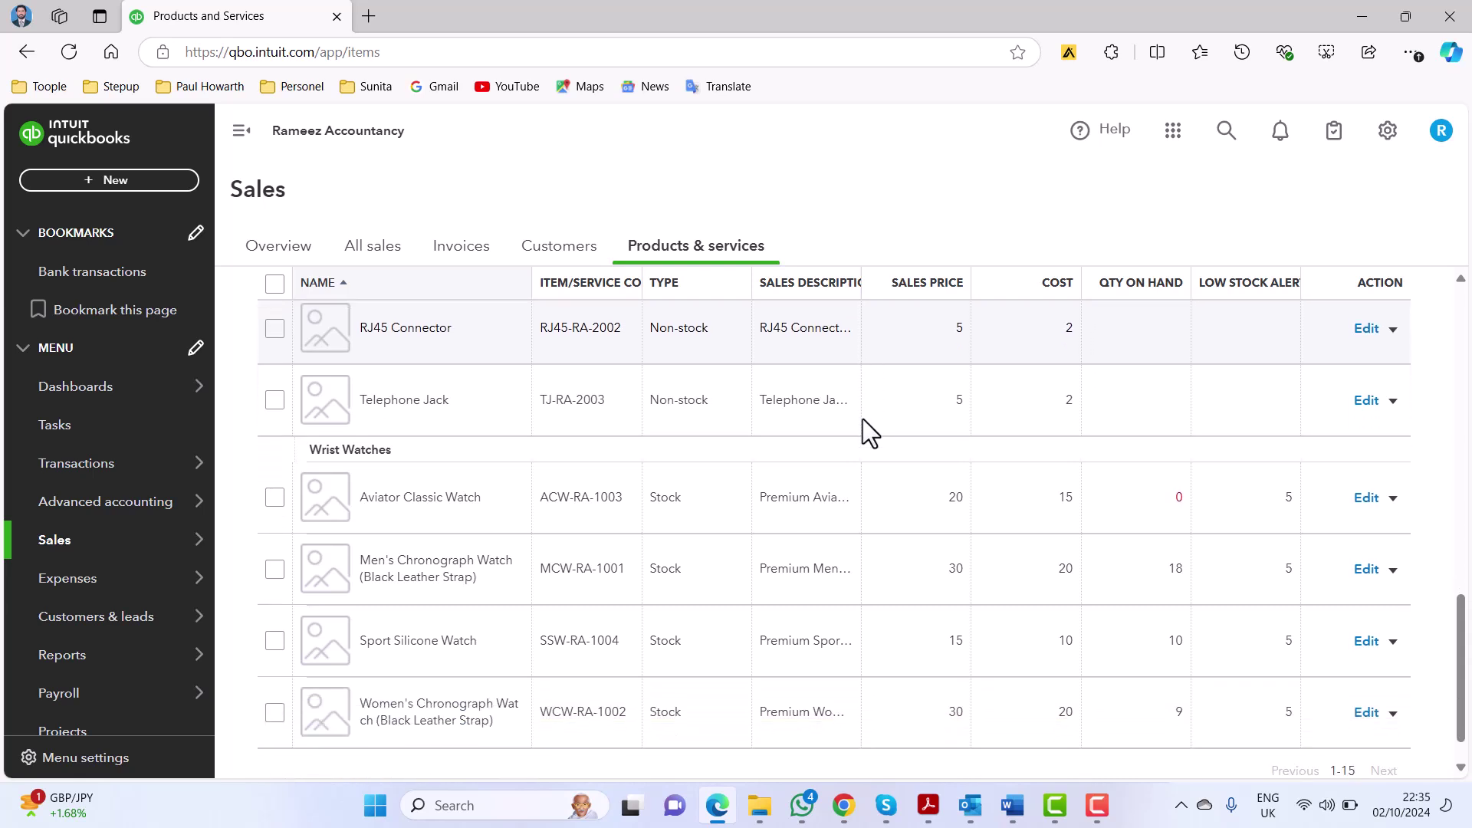
scroll(862, 418, down, 1)
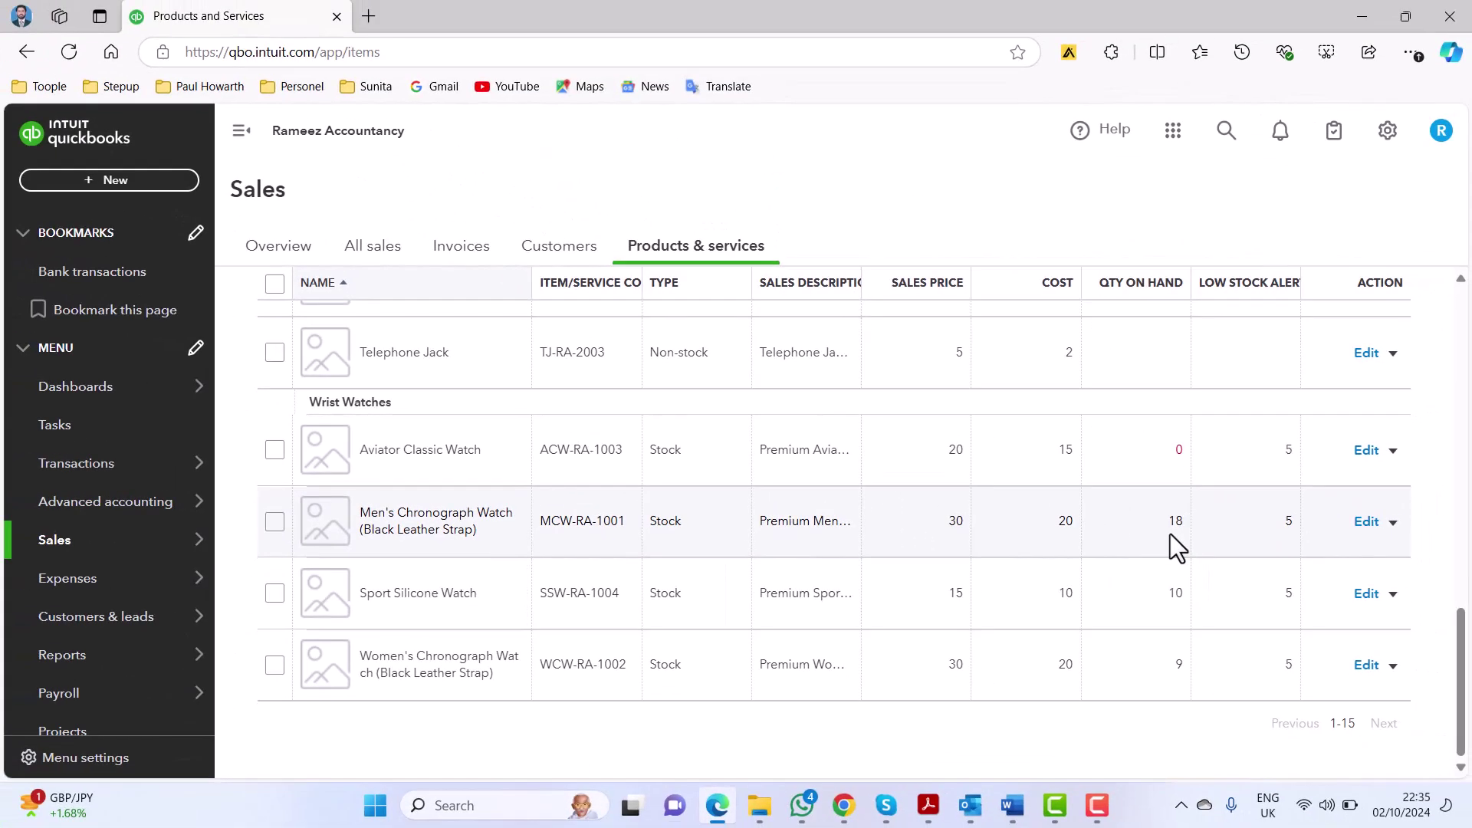
Switch to the Word document and read the January 2024 sales details for the invoices to Customer 1 and Customer 2.
click(1012, 805)
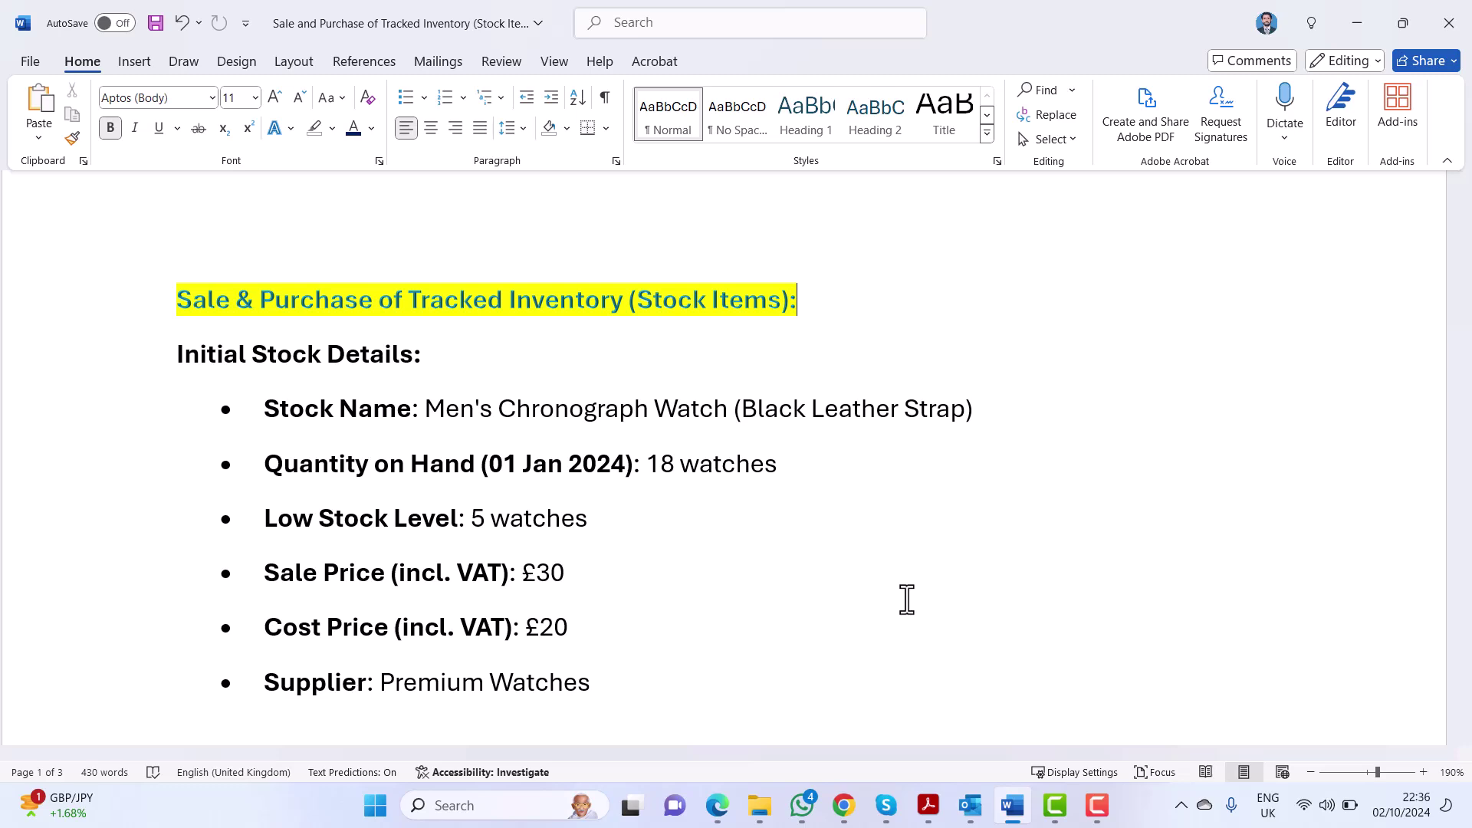
scroll(791, 450, down, 5)
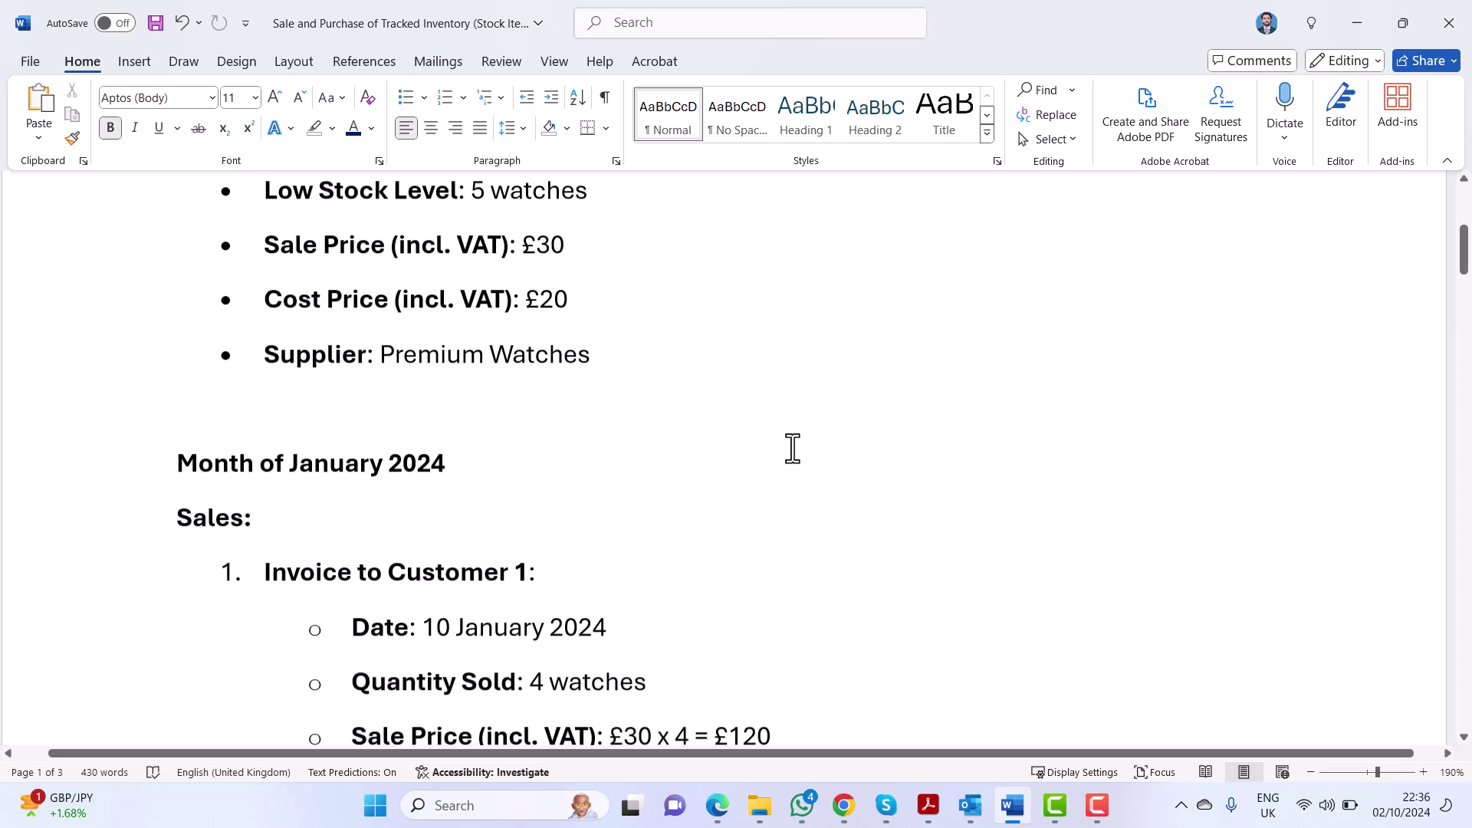
scroll(791, 450, down, 2)
scroll(792, 450, down, 2)
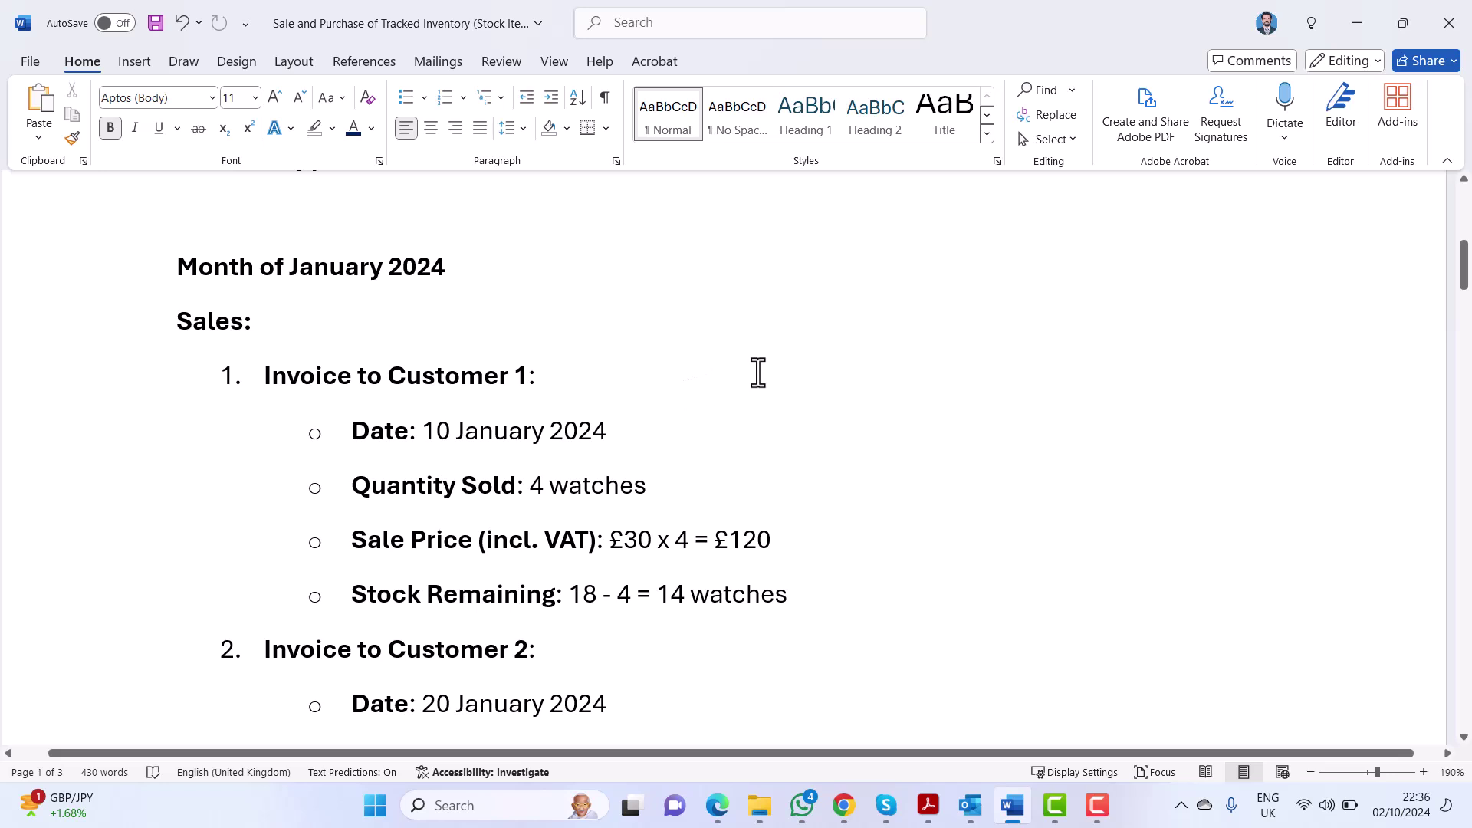
scroll(757, 373, down, 1)
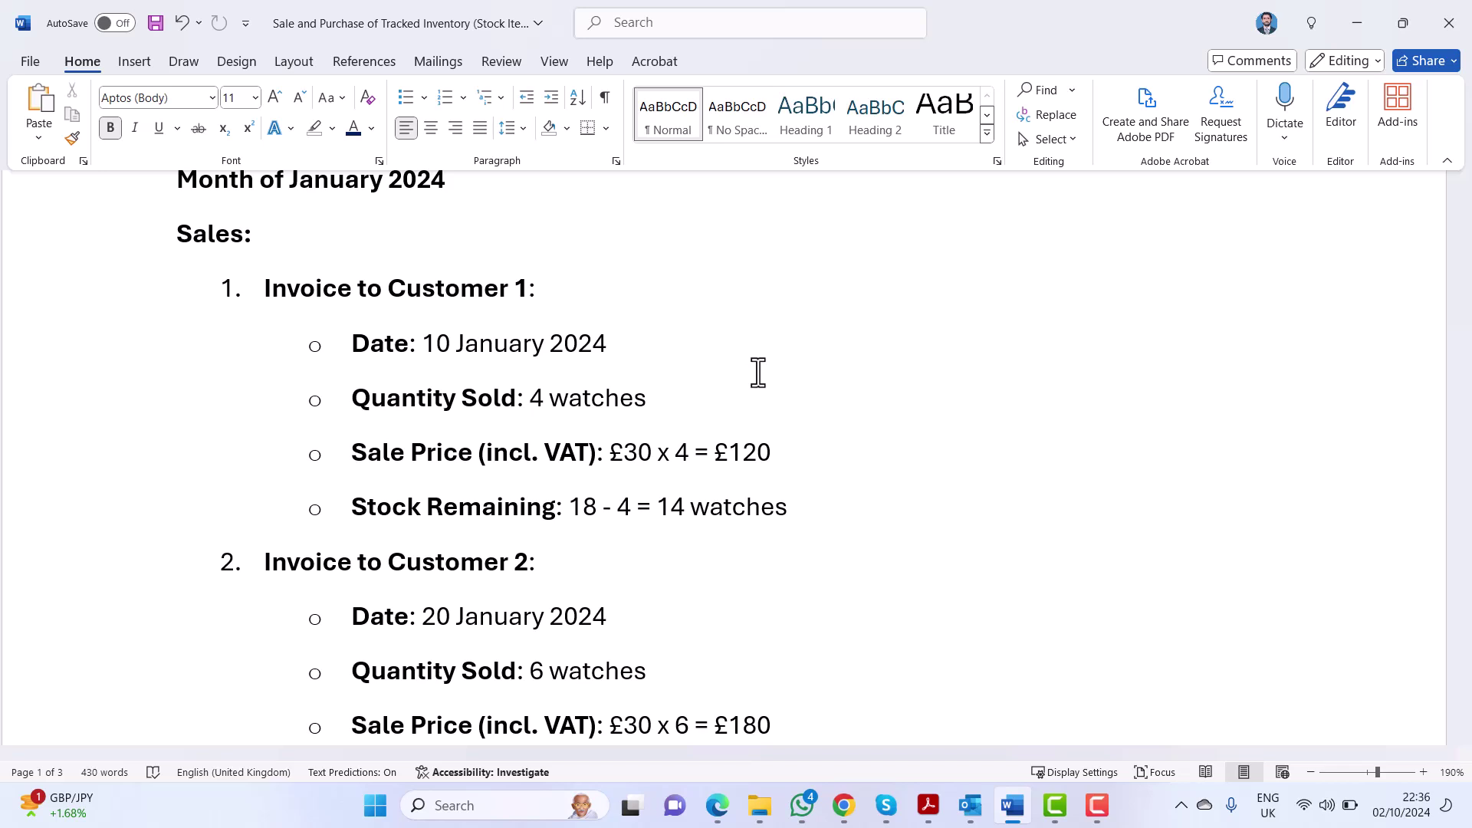
Switch back to QuickBooks and open a new invoice form in a separate browser tab.
click(717, 805)
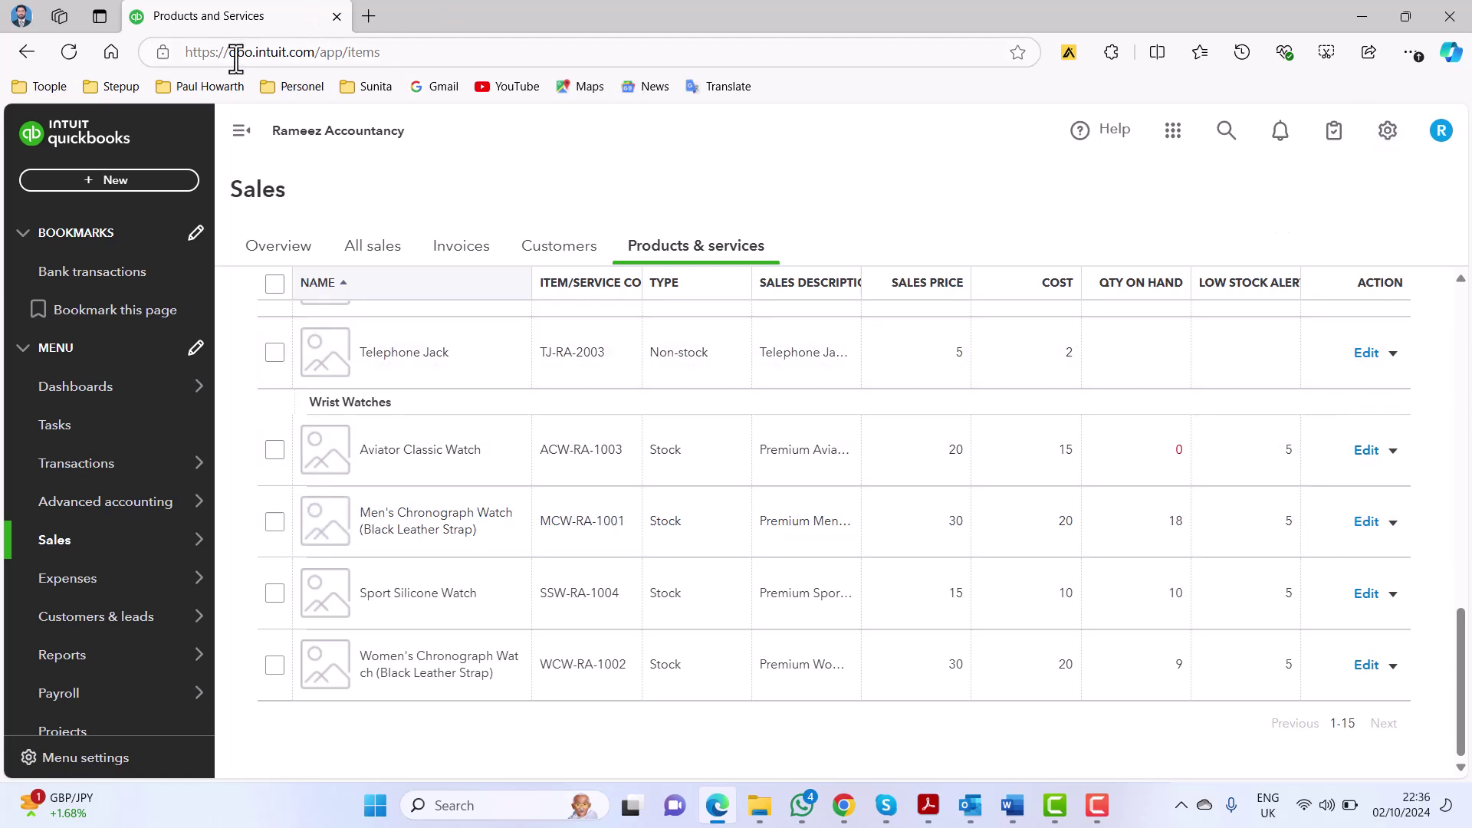
click(137, 197)
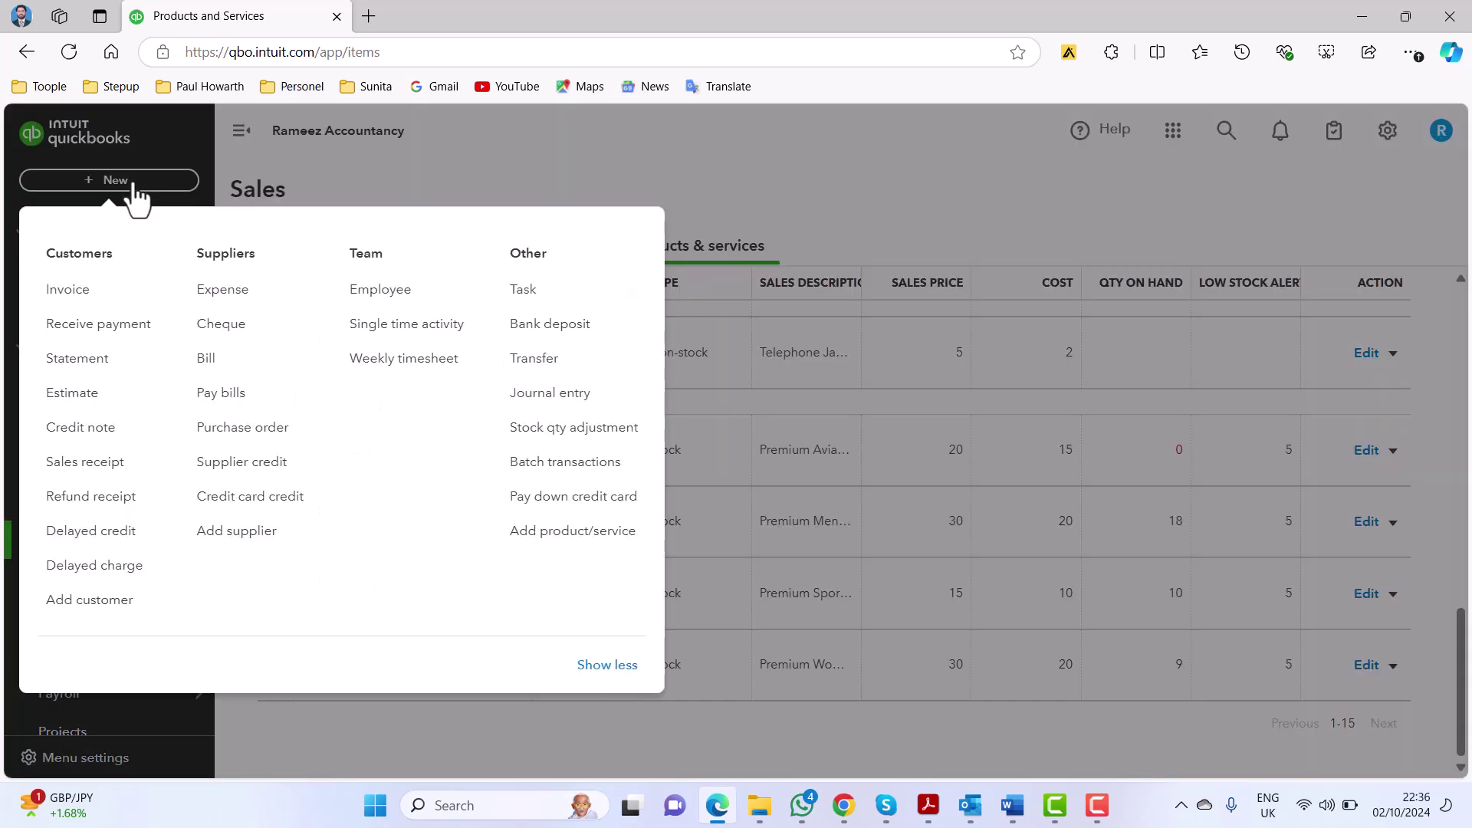
right_click(70, 298)
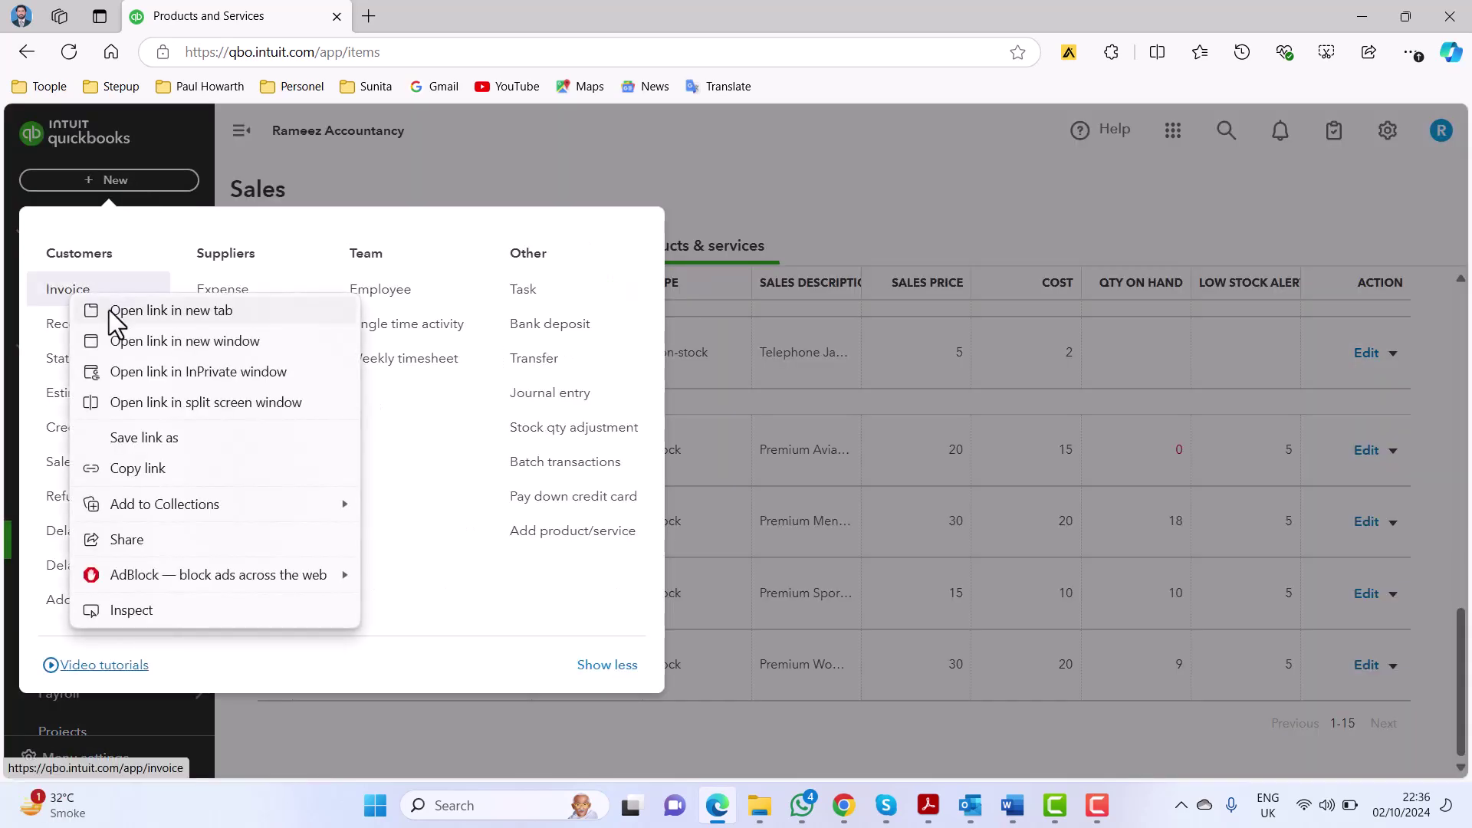
click(111, 310)
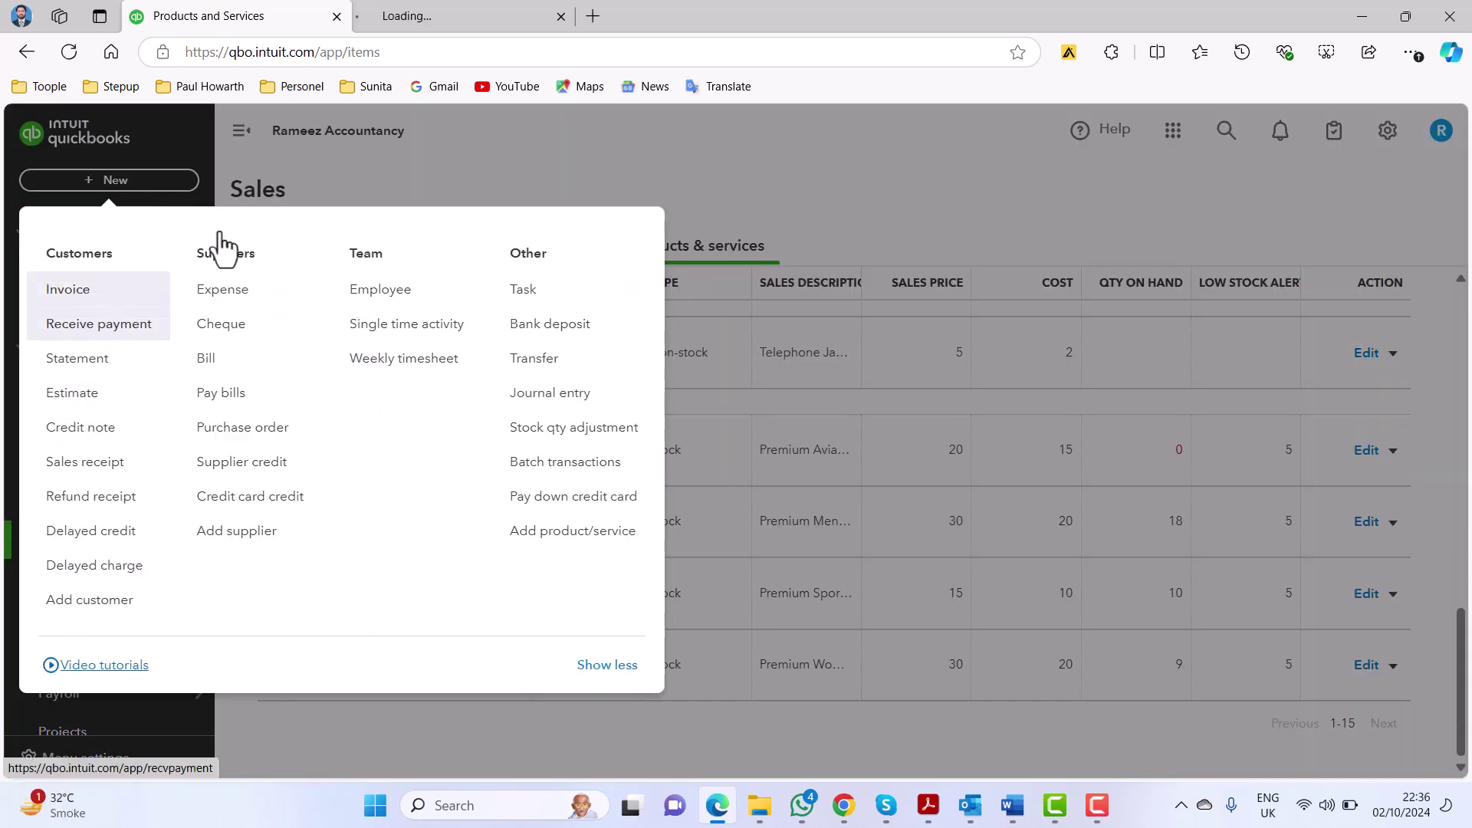
click(457, 15)
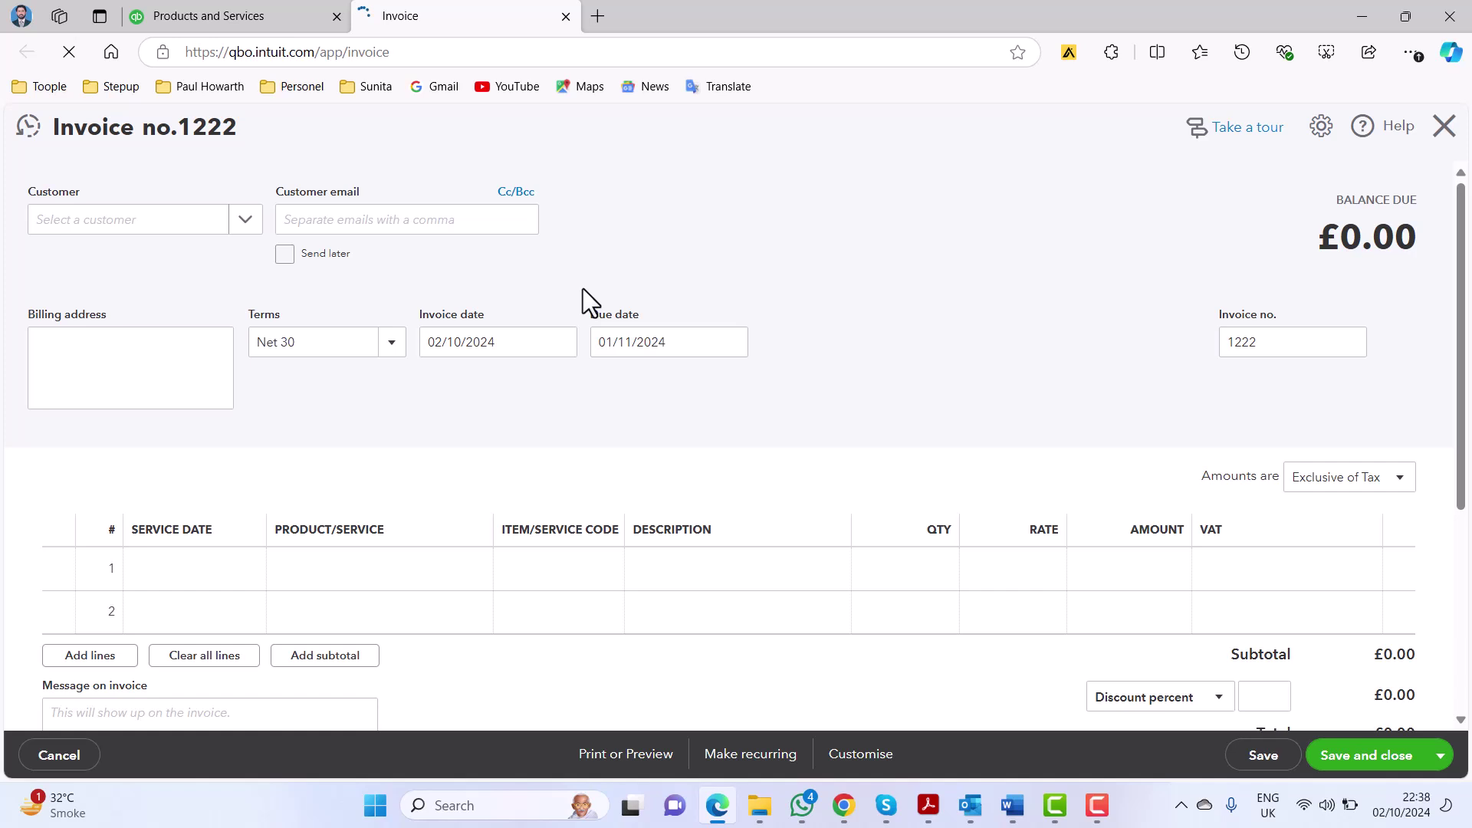
Choose Customer 1 as the customer on the new invoice.
click(138, 224)
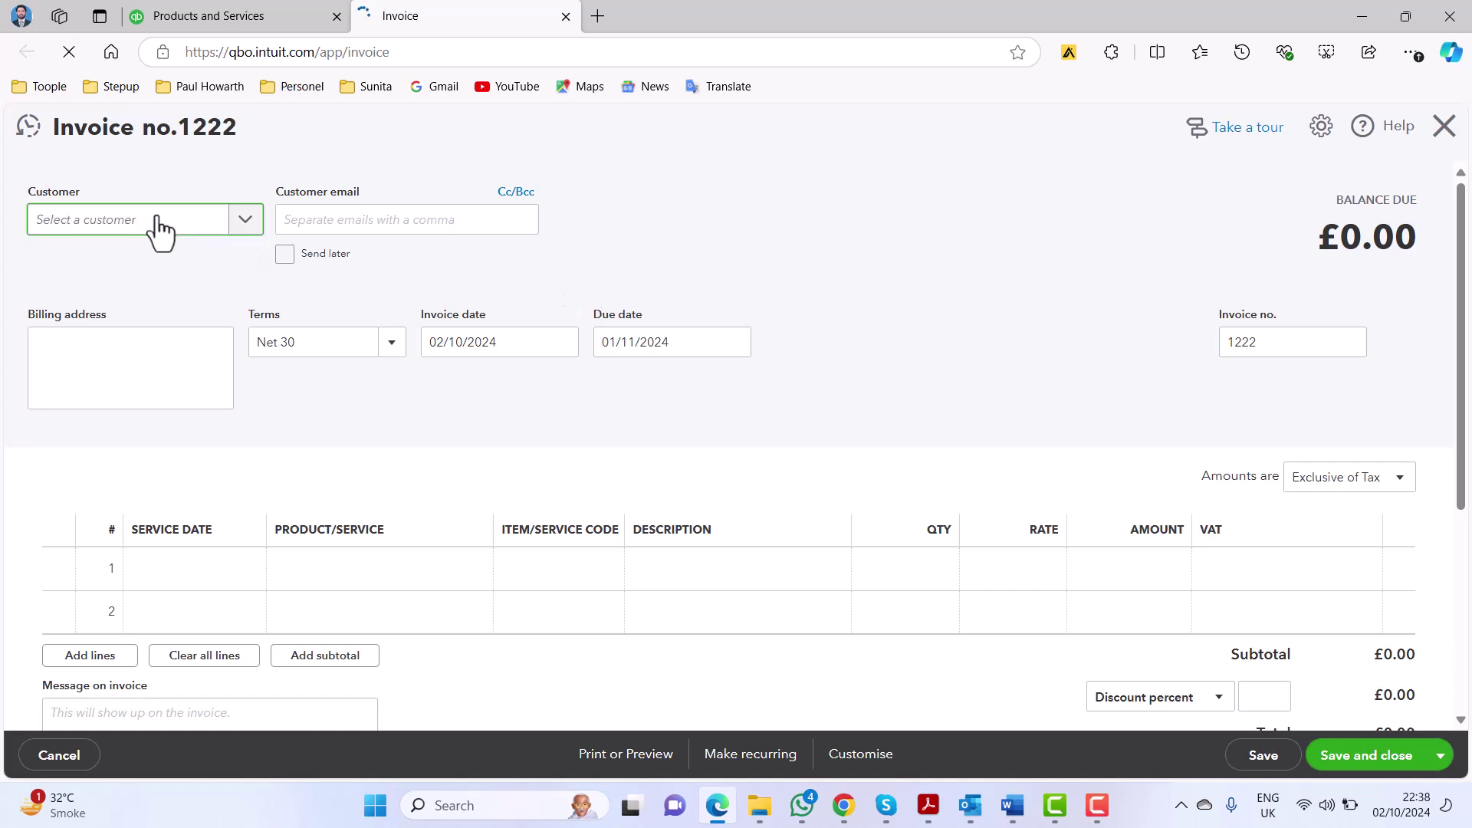
text(customer)
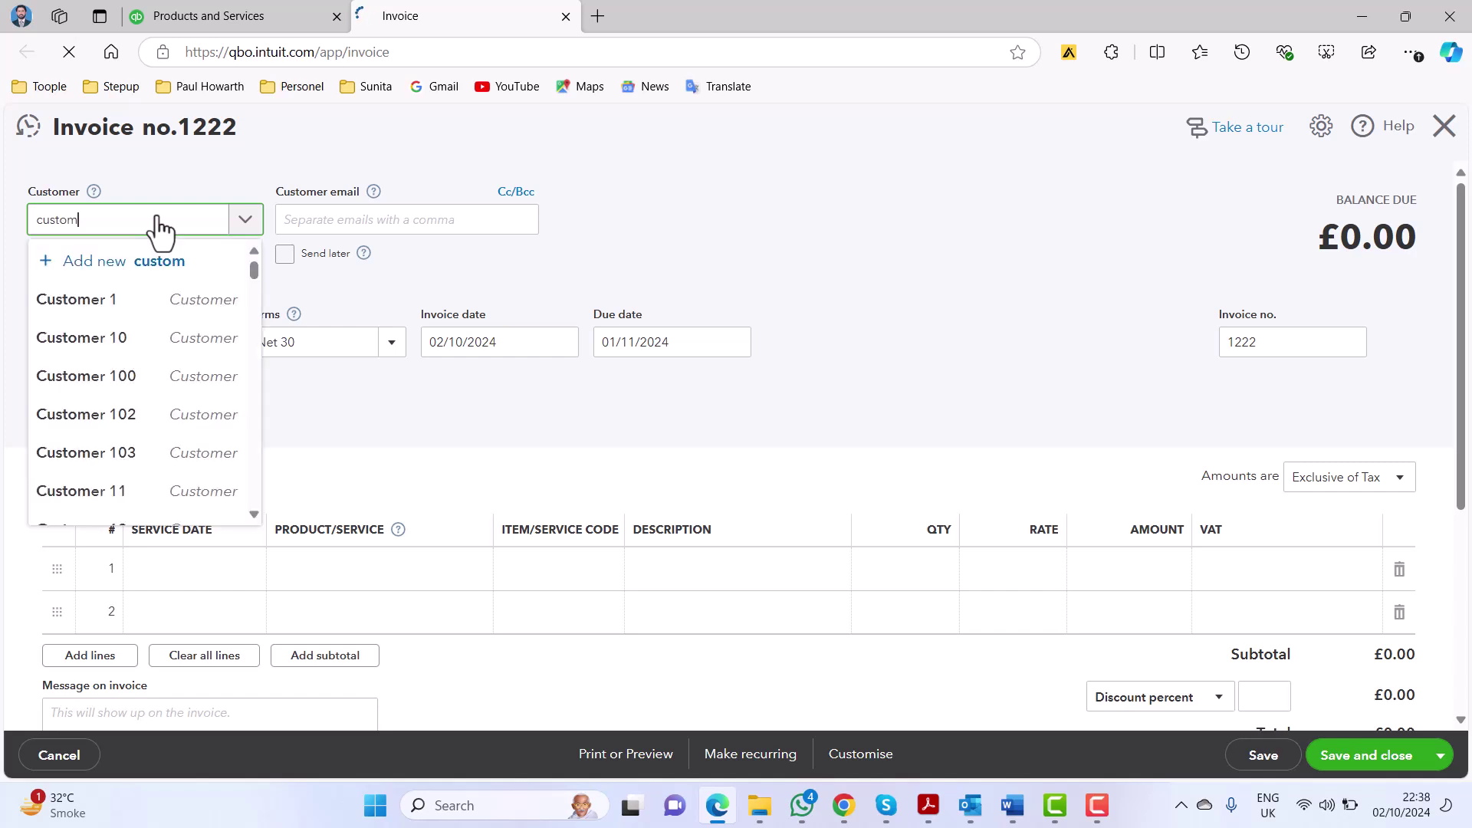
click(95, 306)
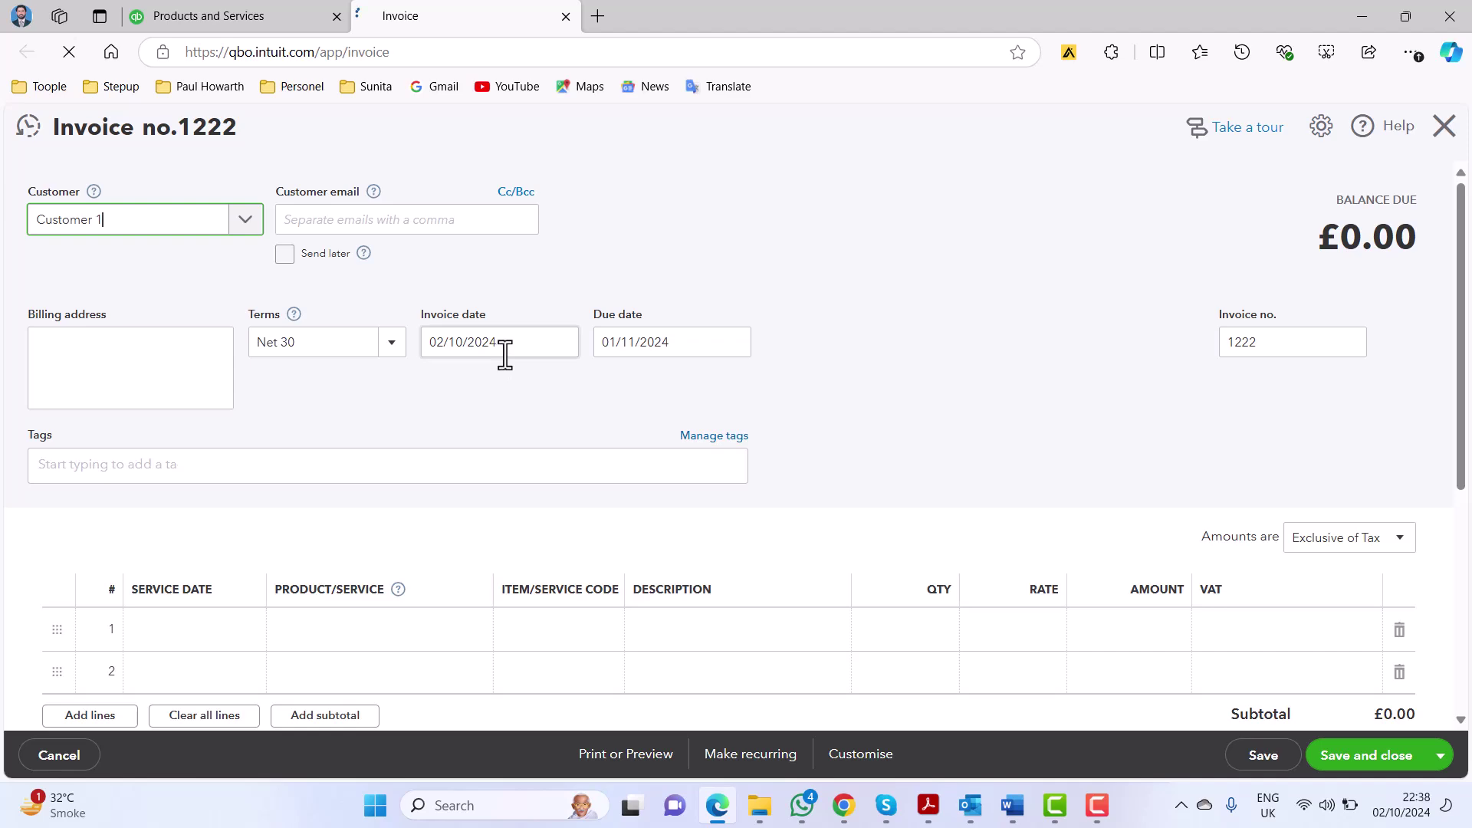
Check the first sale's date in the Word document and set the invoice date to 10/01/2024.
click(1013, 812)
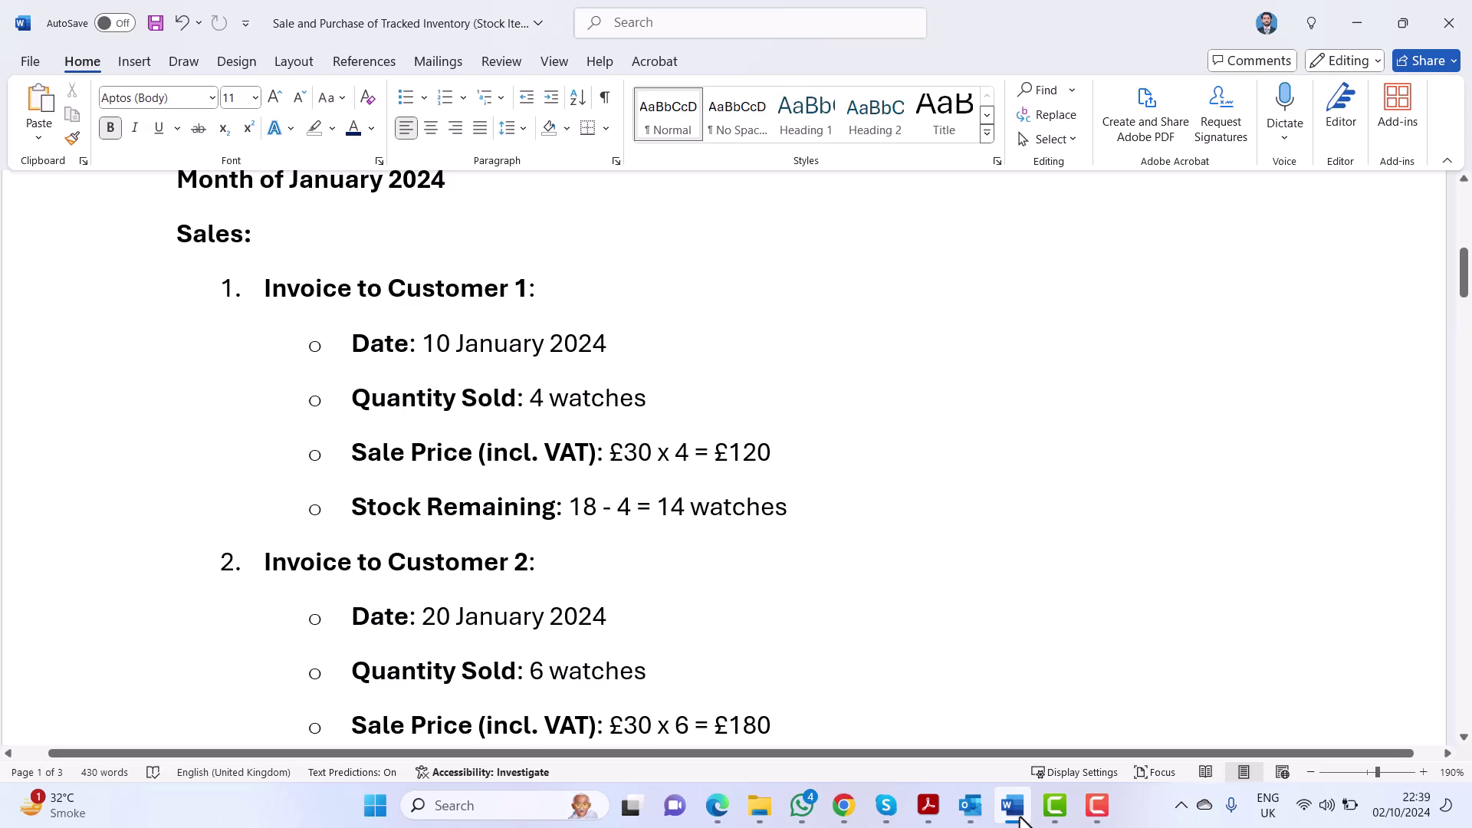
click(1018, 814)
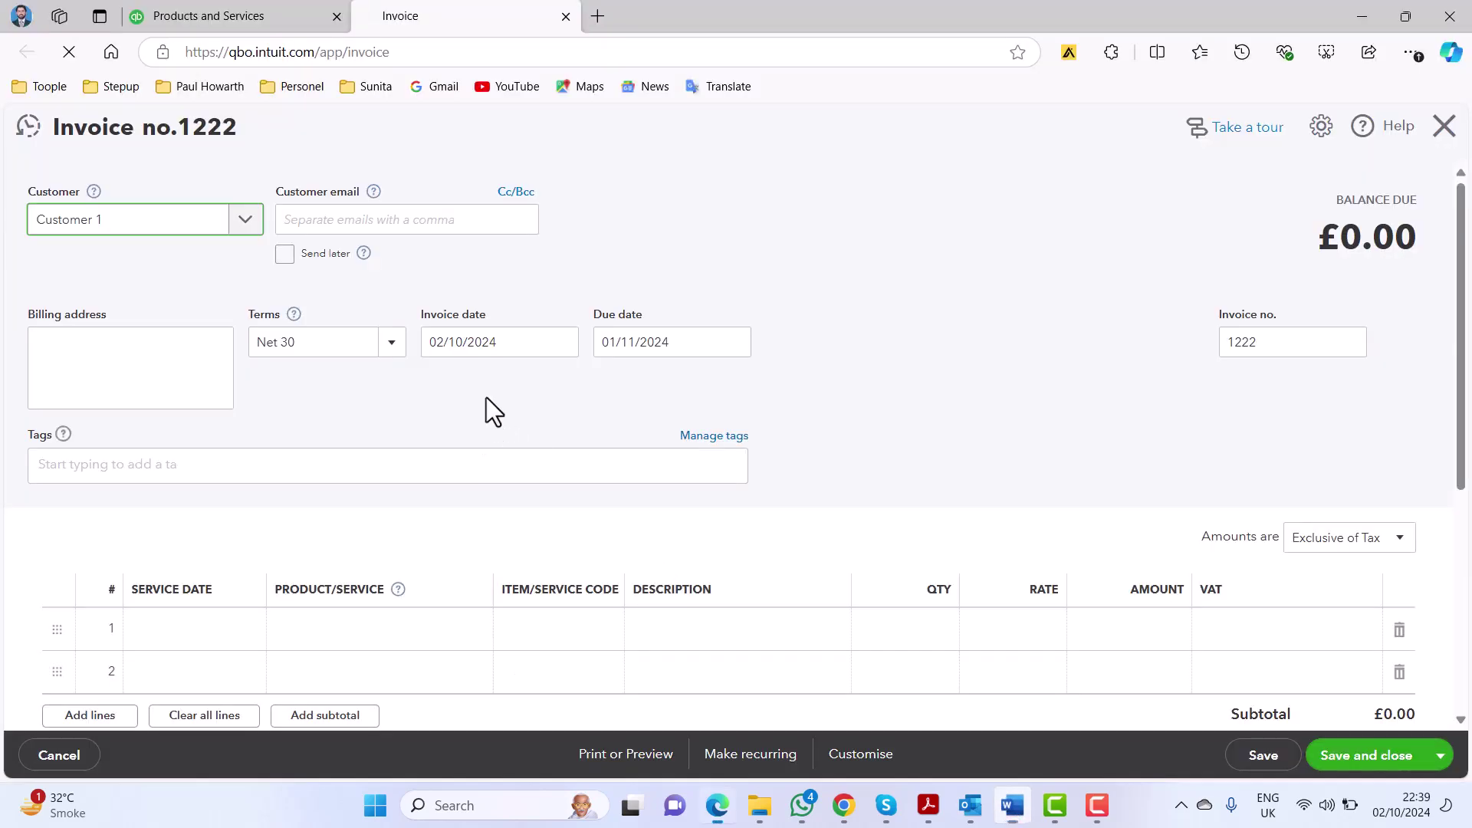
click(502, 353)
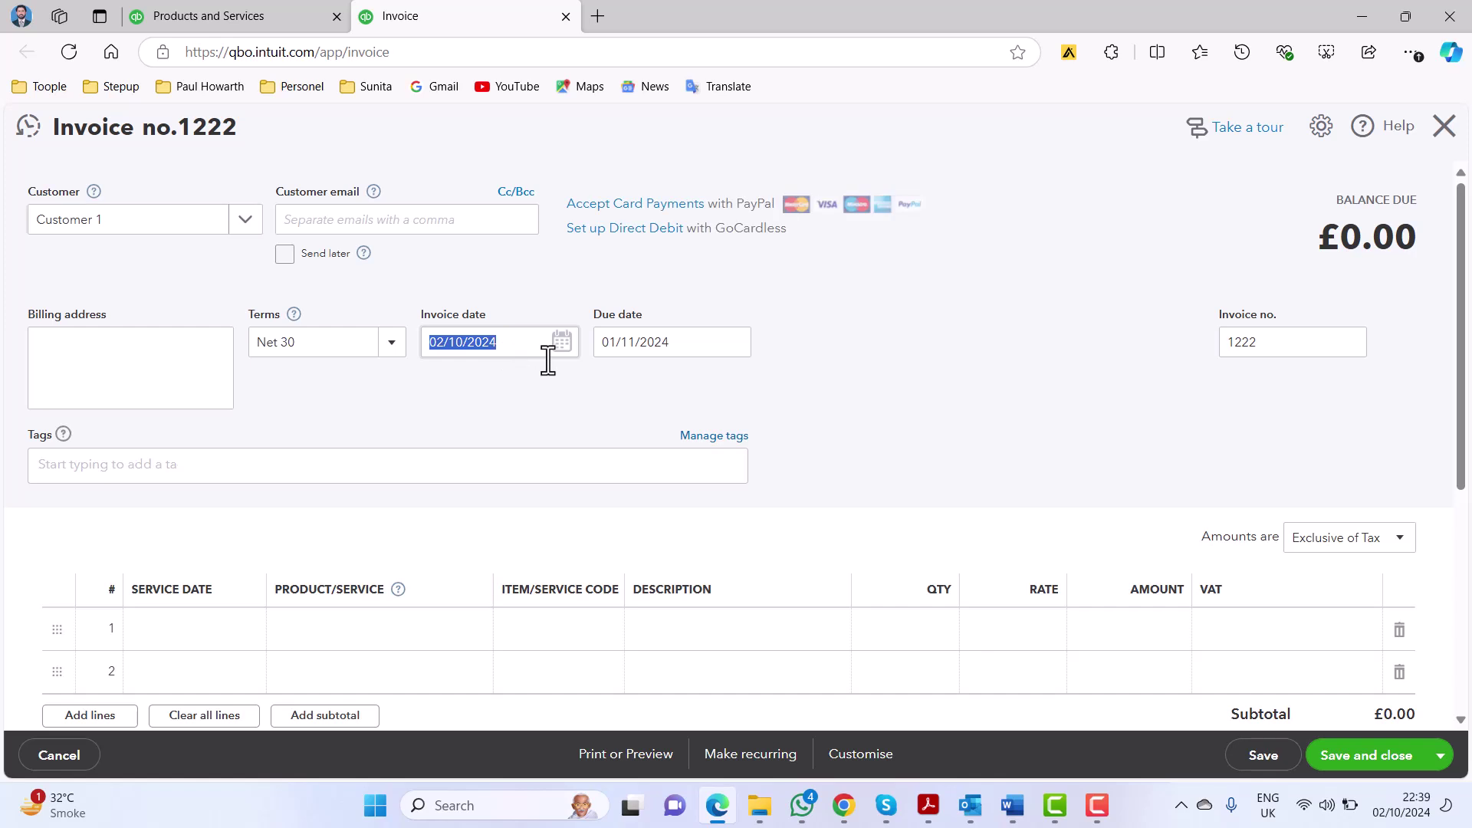
click(565, 352)
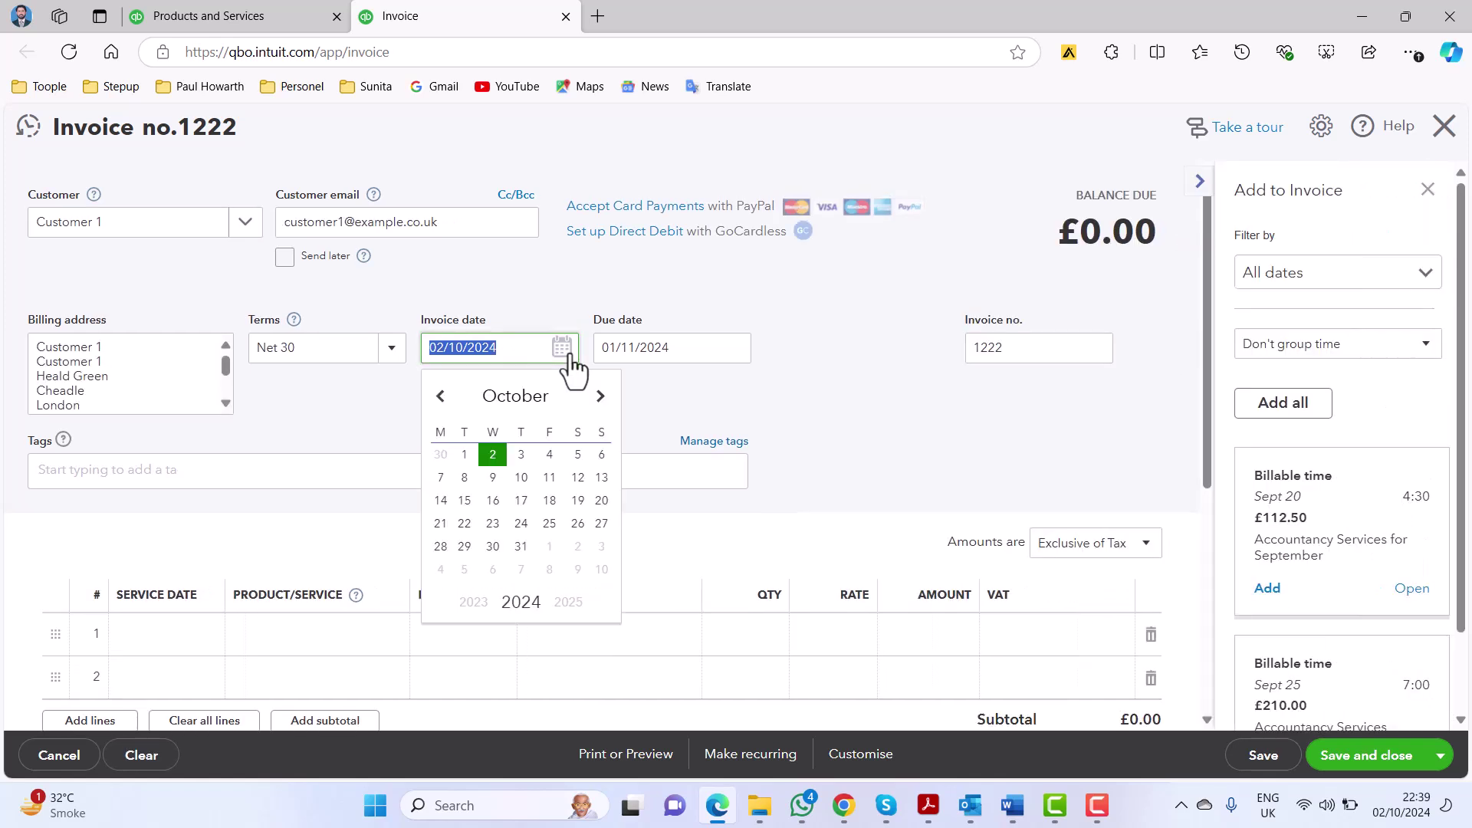
click(435, 401)
click(435, 400)
click(435, 401)
click(435, 400)
click(435, 400)
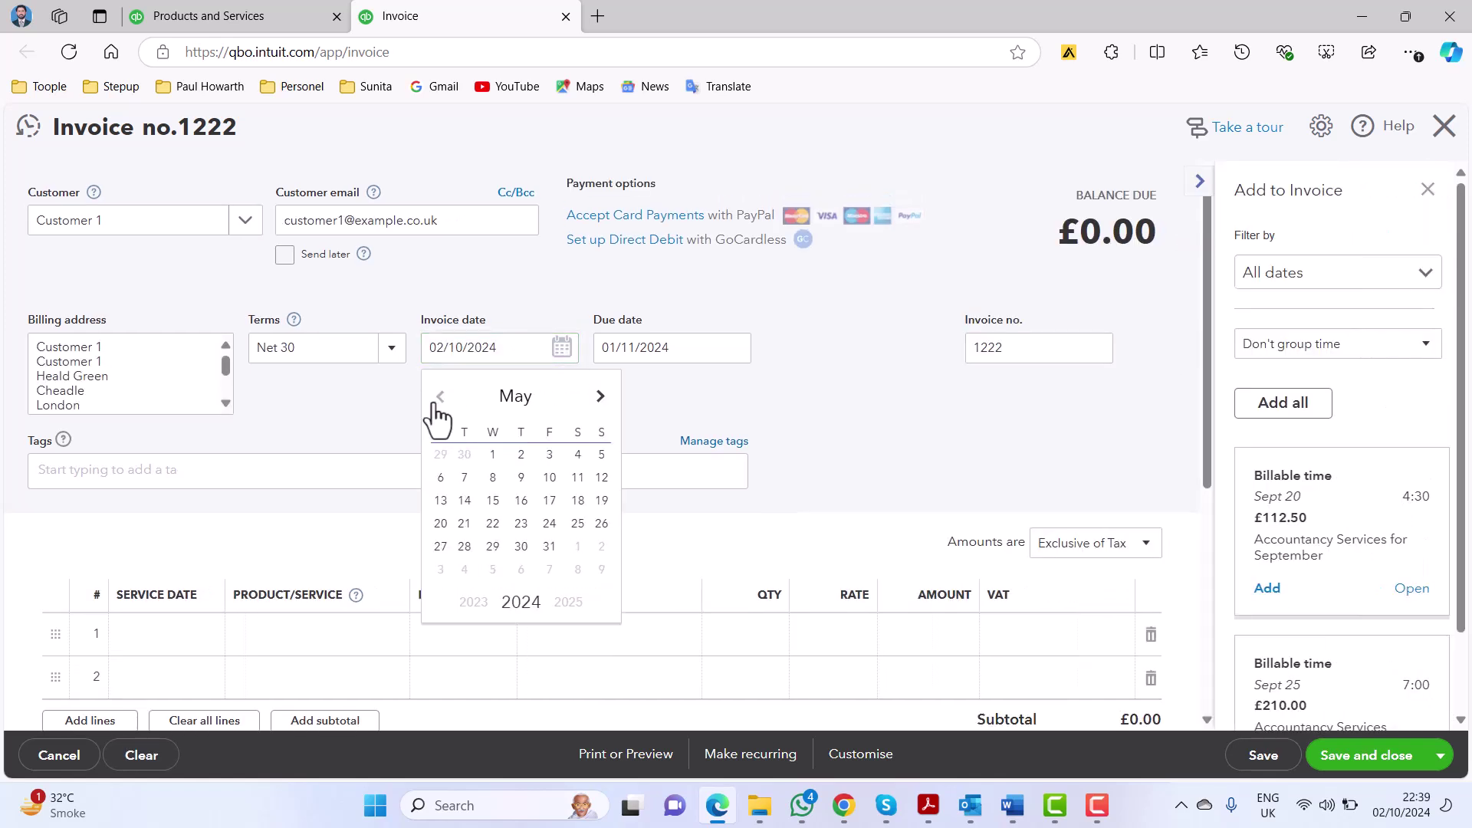
click(436, 401)
click(435, 400)
click(439, 397)
click(439, 398)
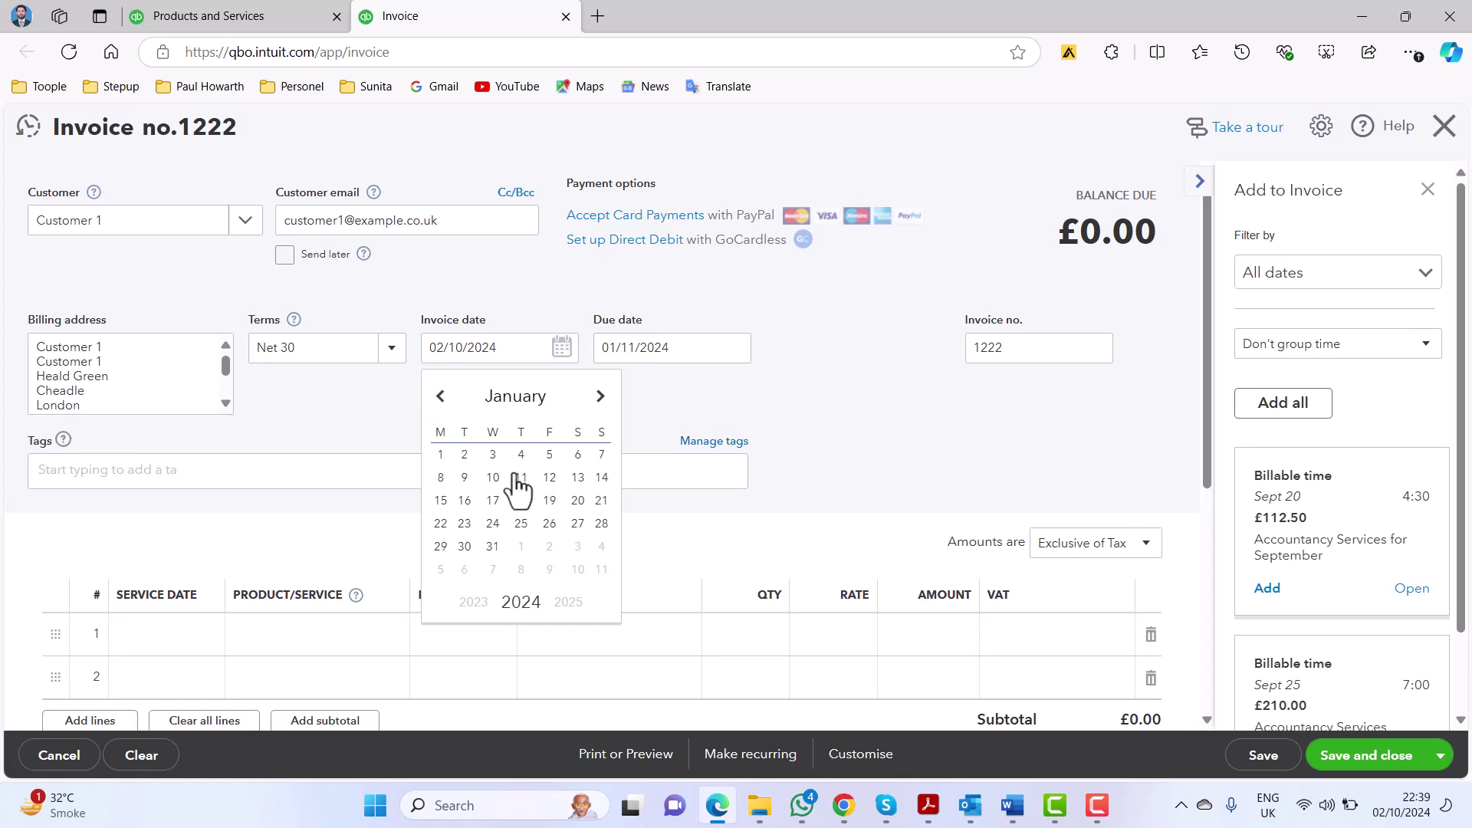
click(492, 478)
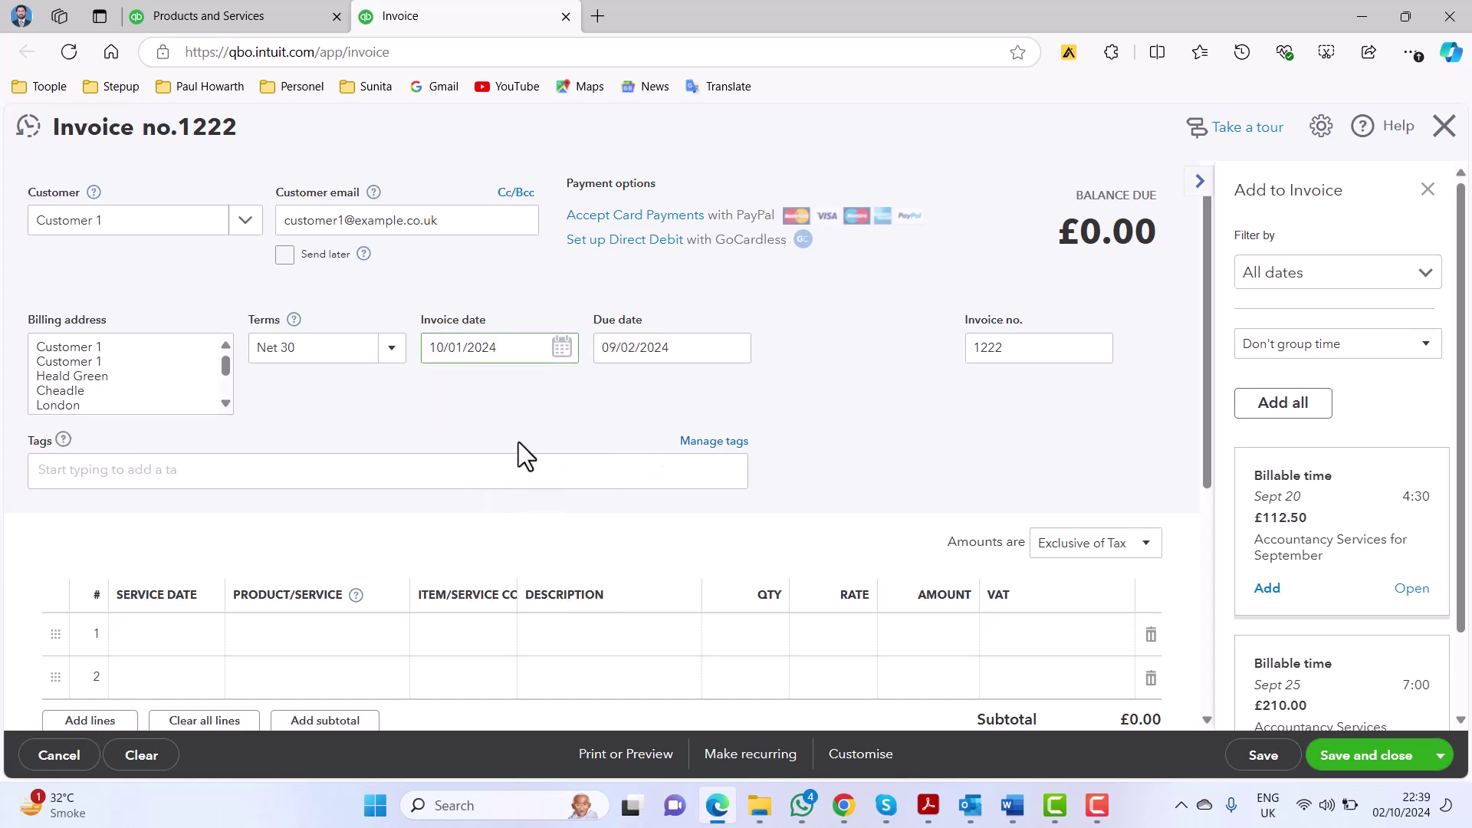
Add Men's Chronograph Watch (Black Leather Strap) to the first invoice line with a quantity of 4.
scroll(445, 449, down, 4)
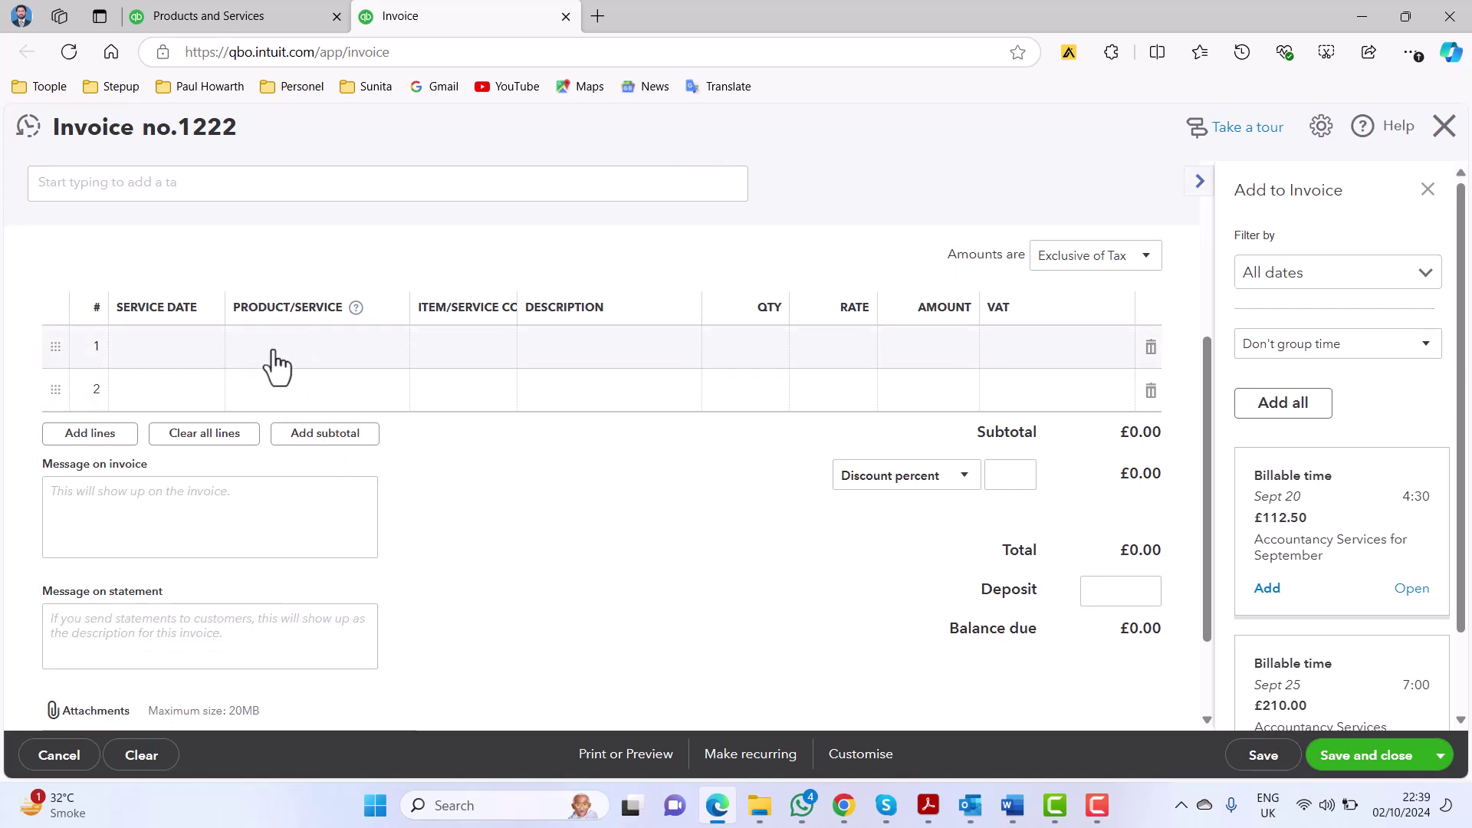
click(306, 348)
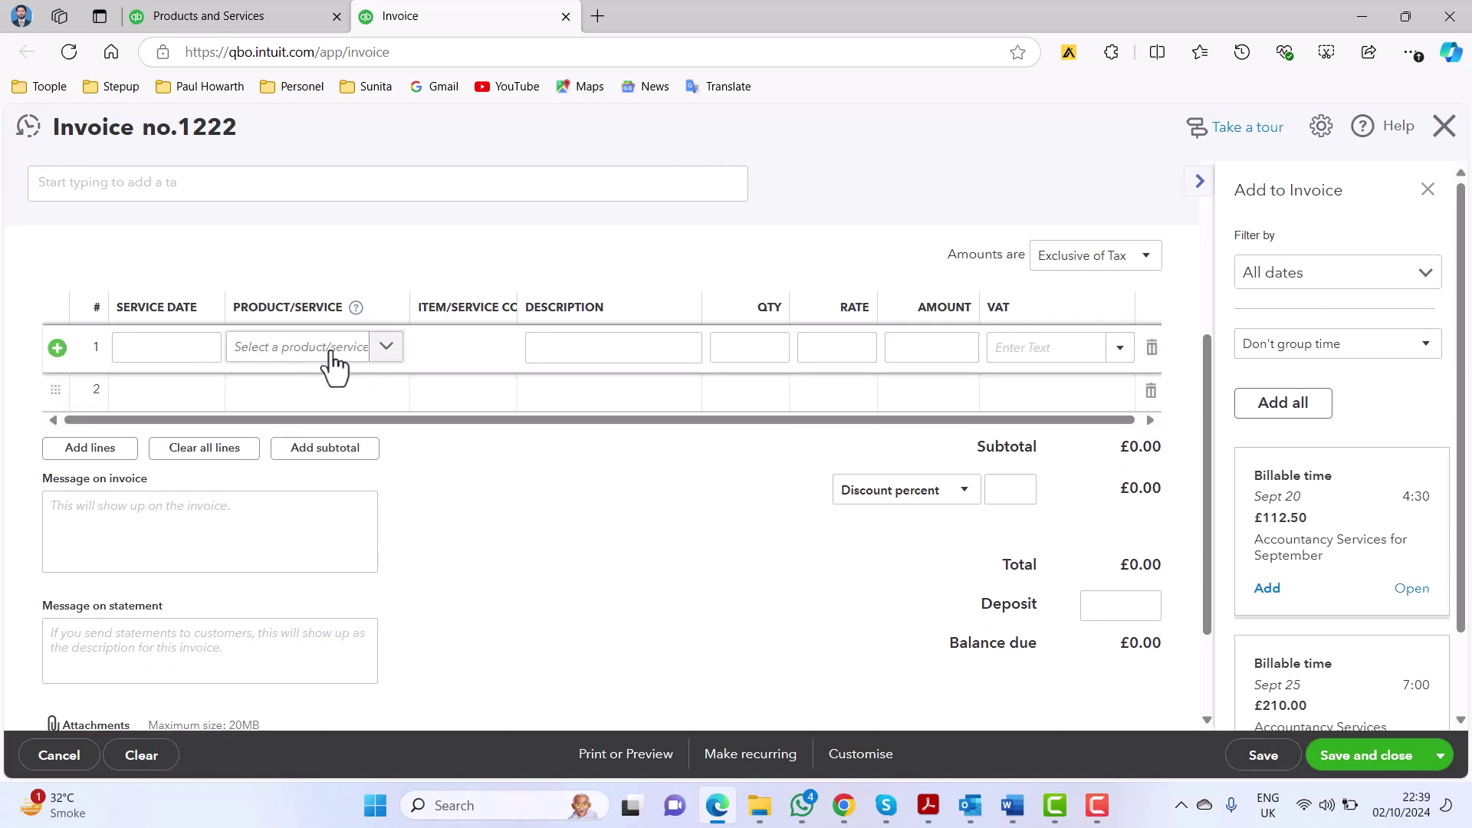
click(382, 357)
scroll(388, 460, down, 5)
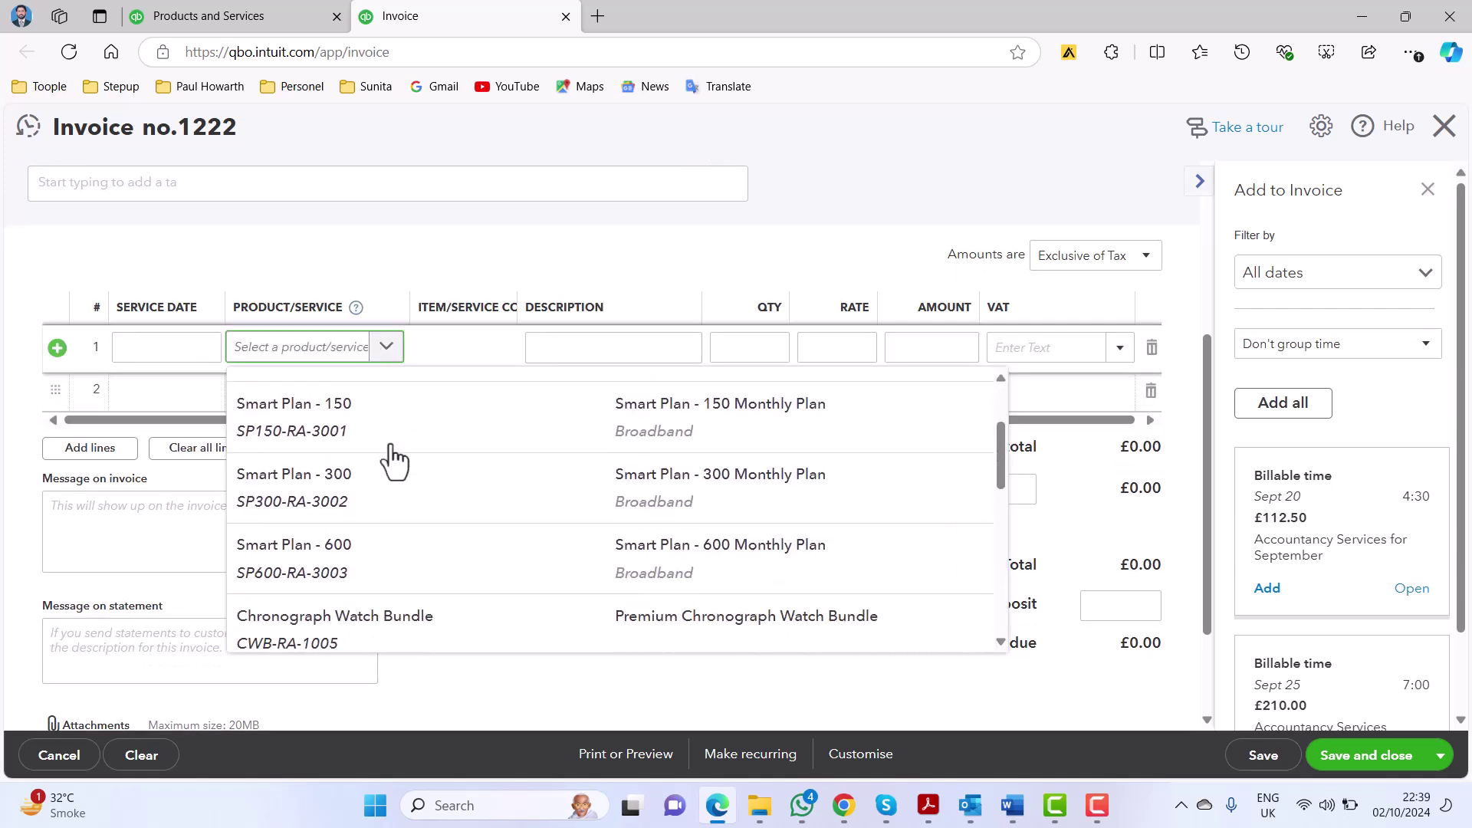
scroll(417, 503, down, 4)
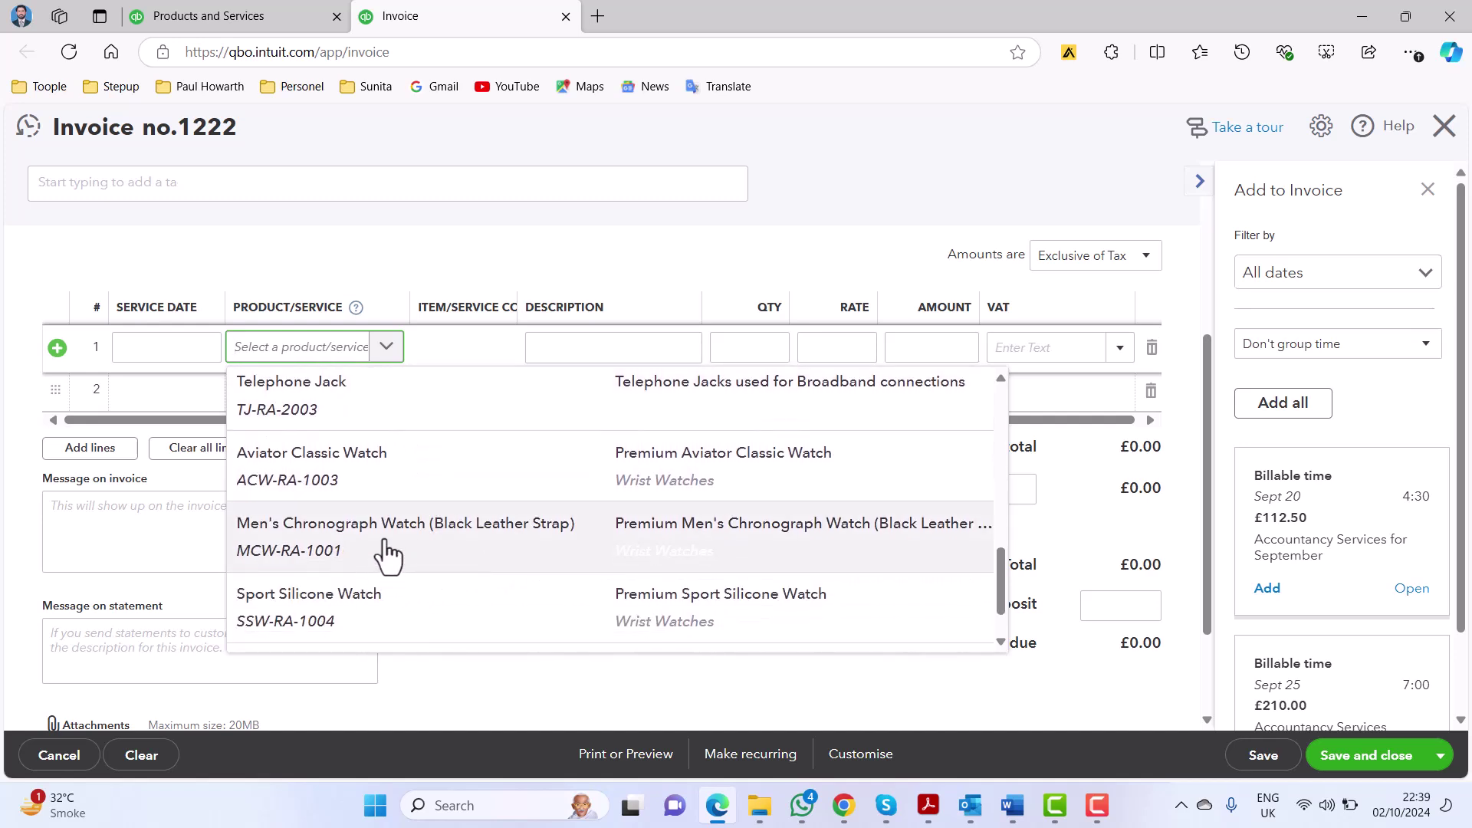
click(387, 554)
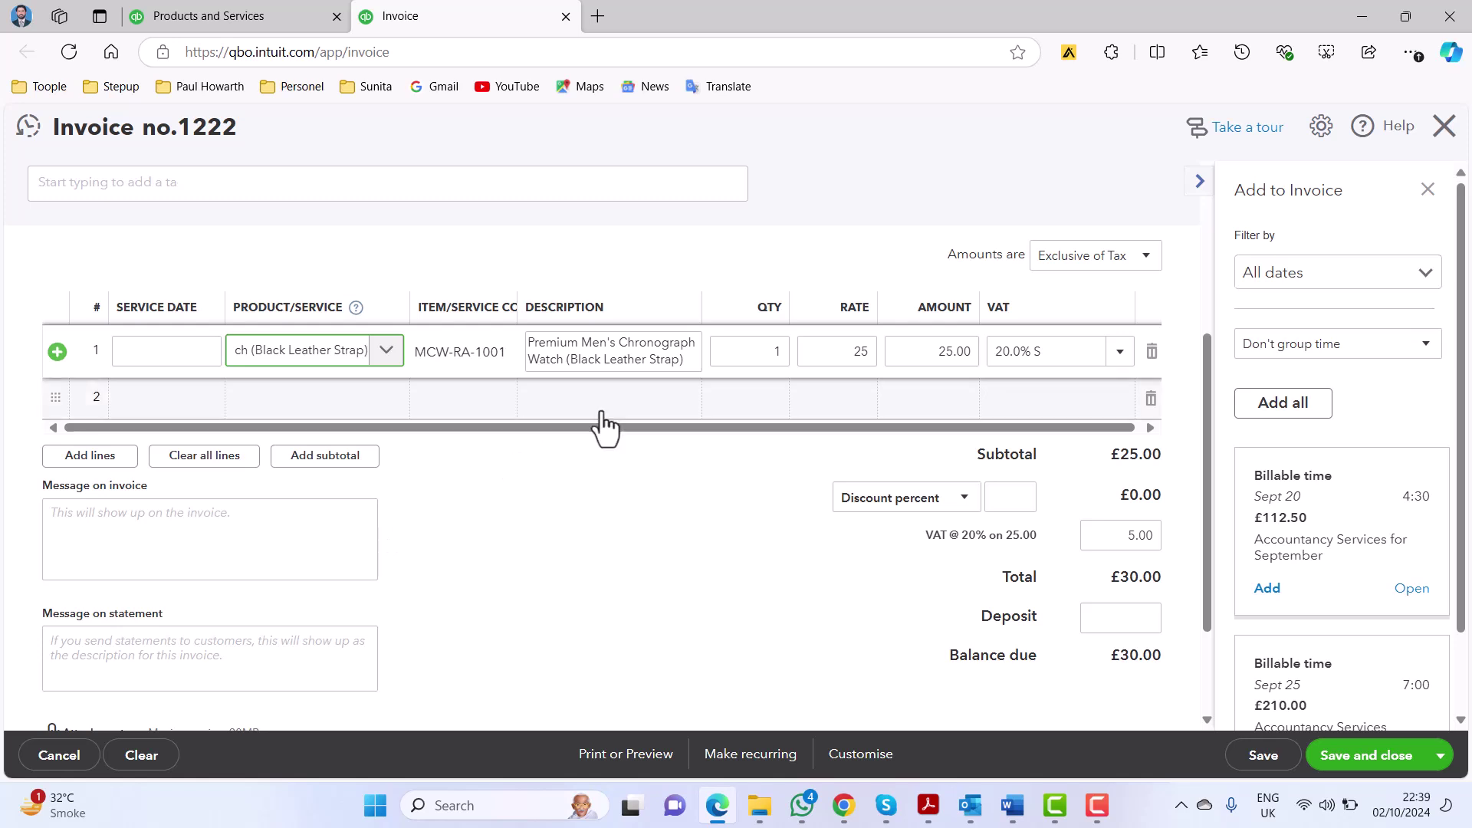
click(767, 359)
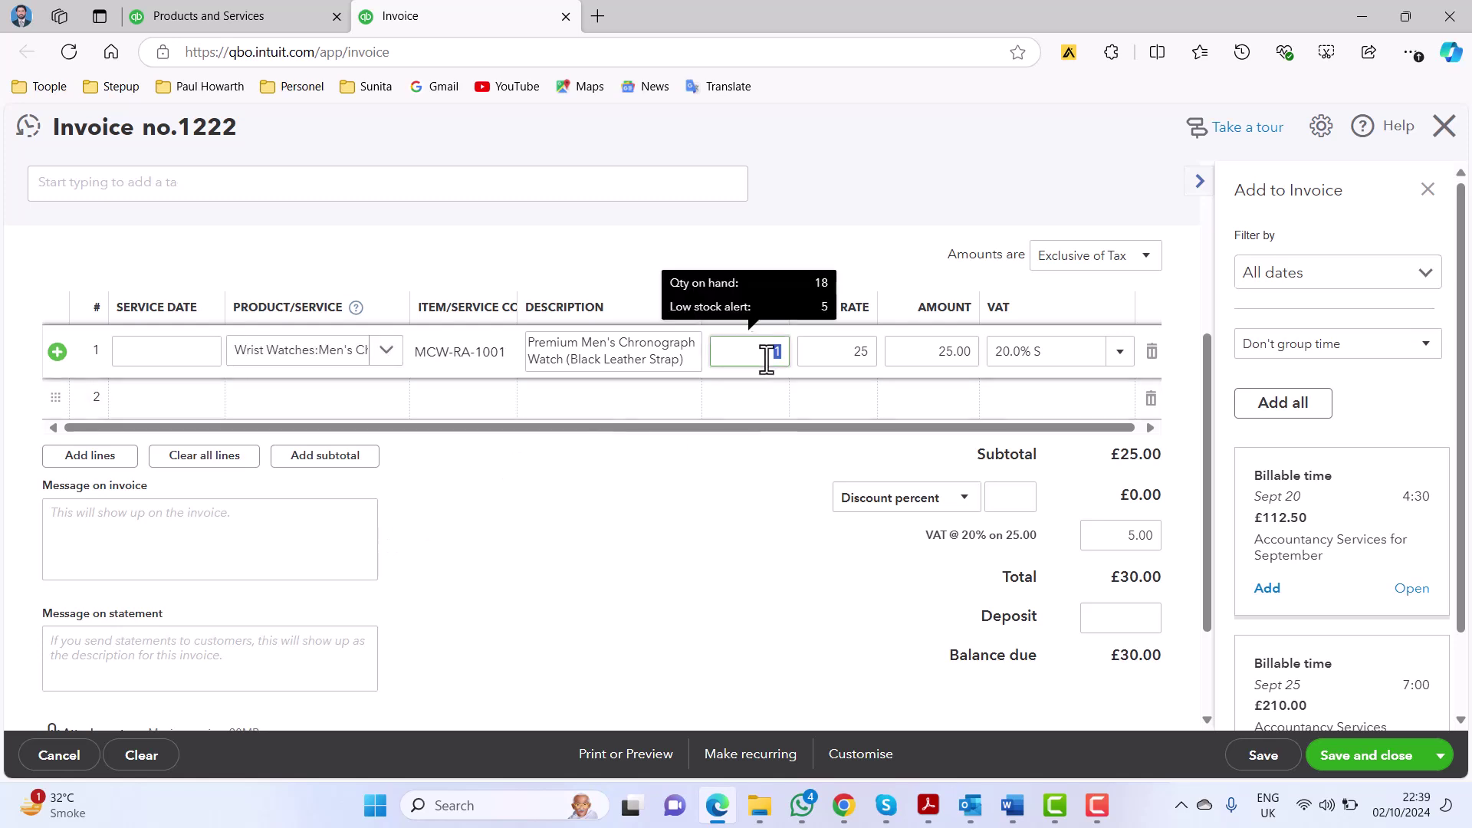
text(4)
click(752, 503)
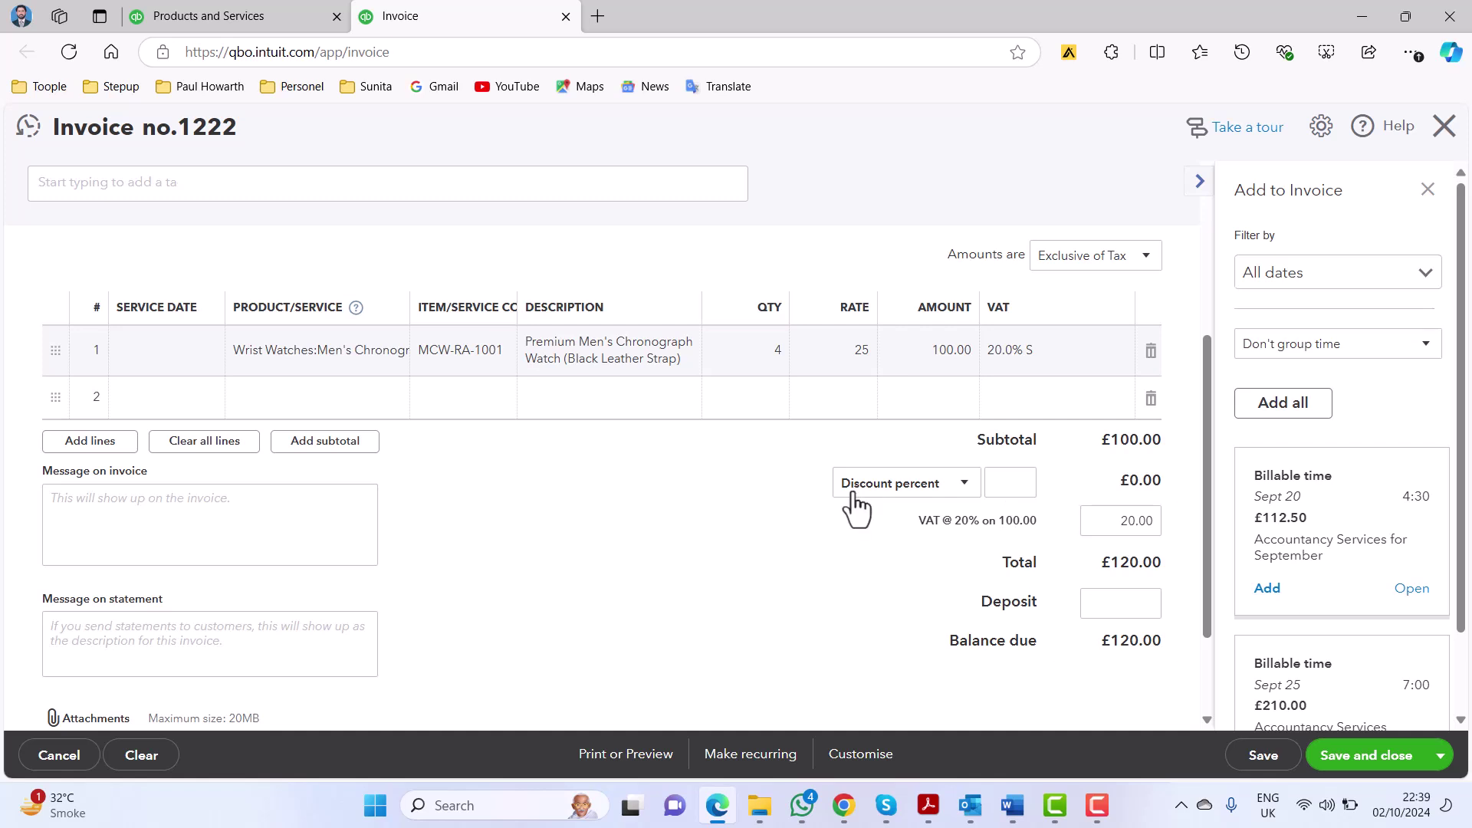
Close the Add to Invoice suggestions and save the invoice with the Save and new option.
click(1426, 192)
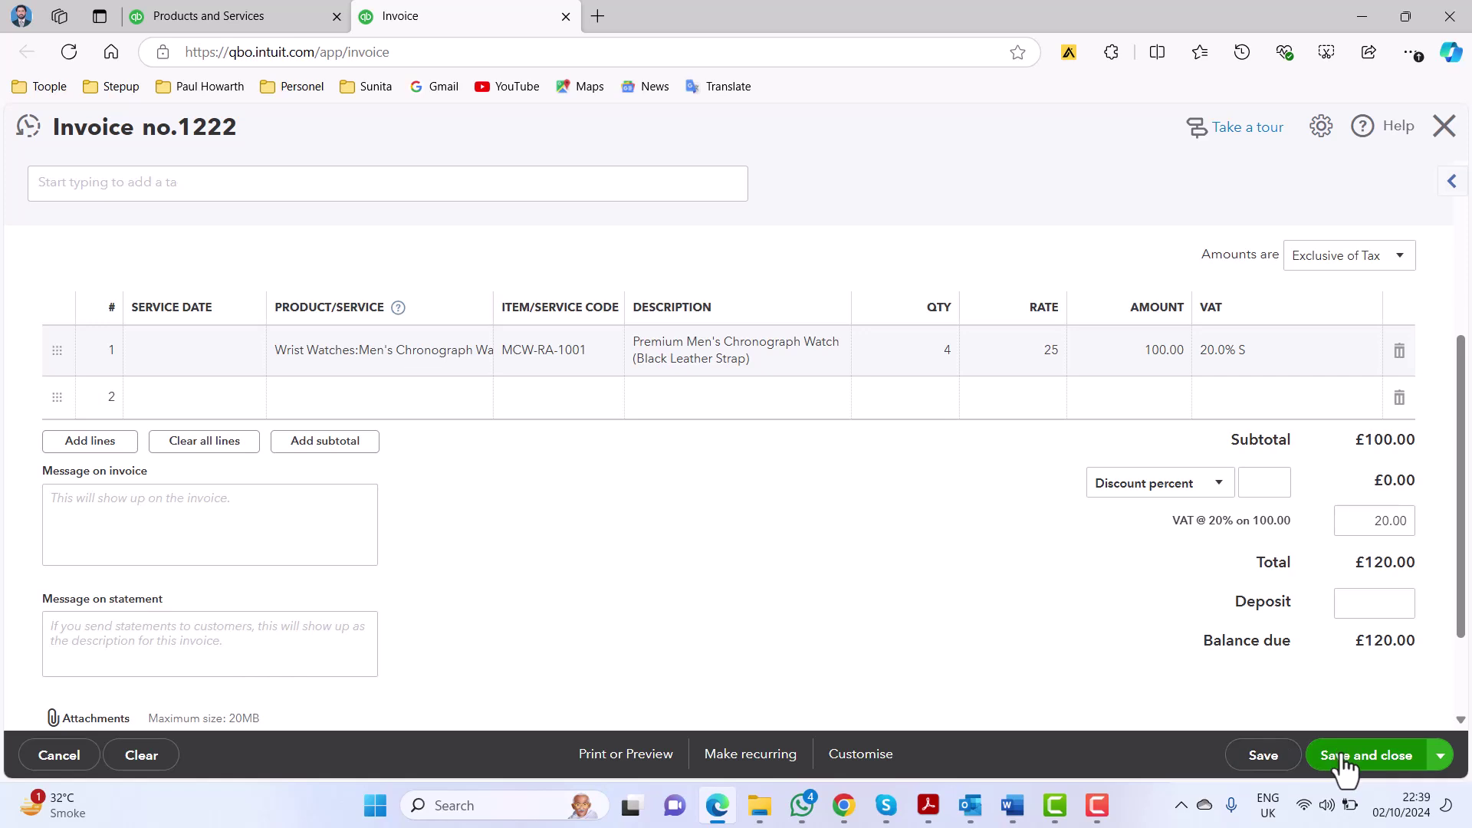
click(1440, 757)
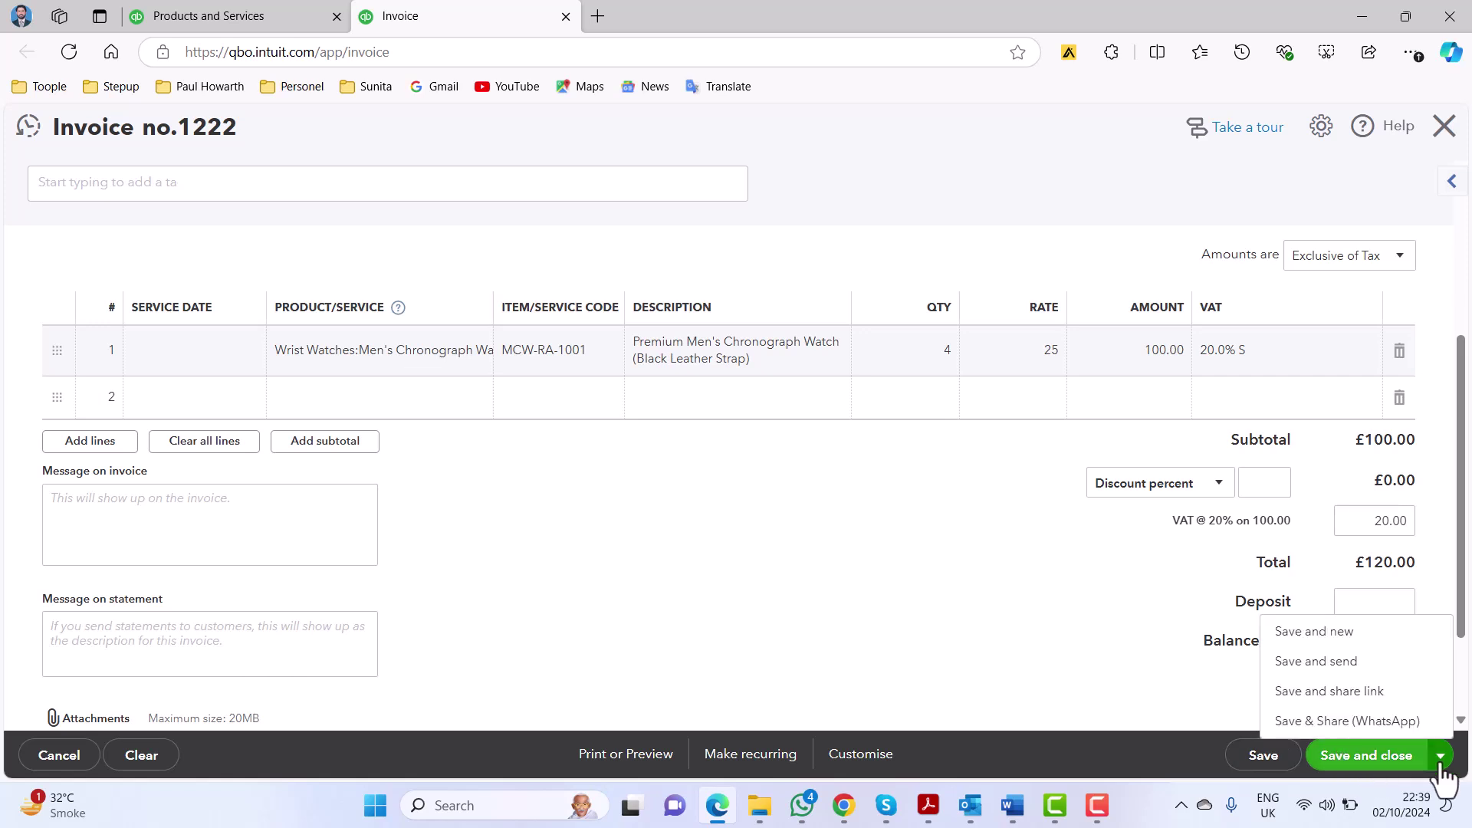
click(1335, 641)
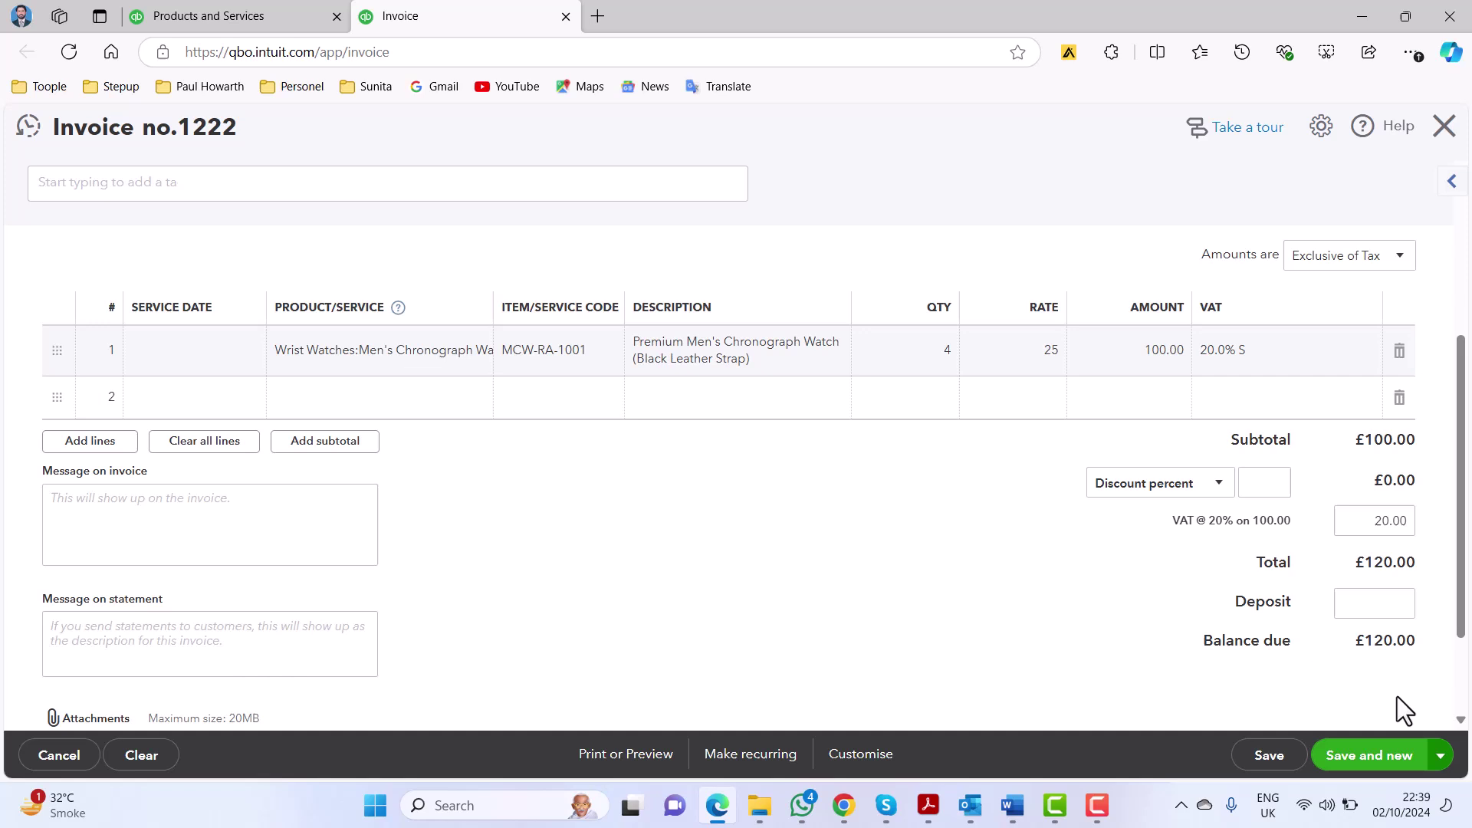
Save the Customer 1 invoice, open a new one, and review the Customer 2 sale details in the Word document.
click(1369, 756)
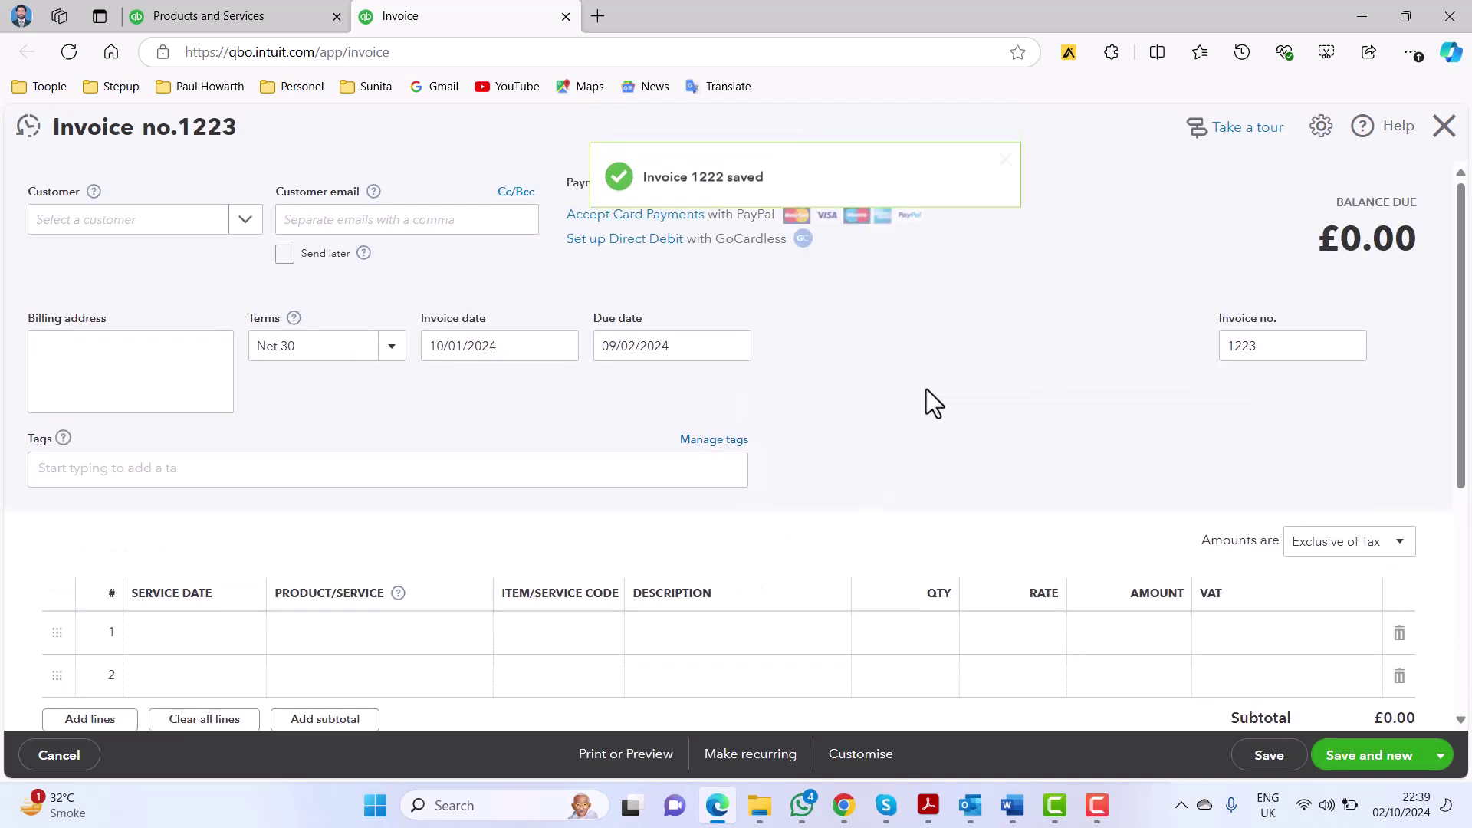
click(998, 797)
scroll(770, 479, down, 5)
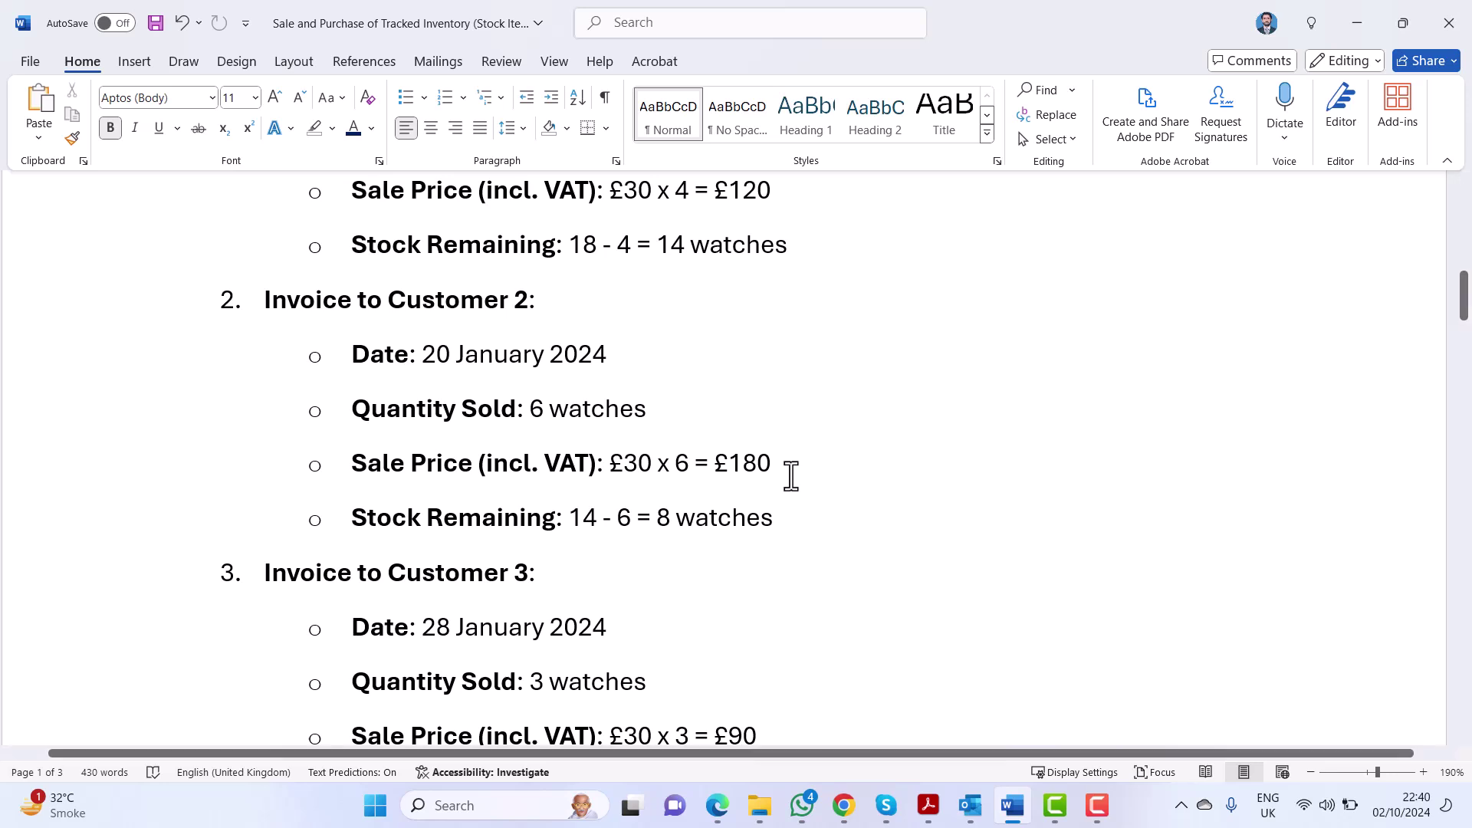
click(716, 804)
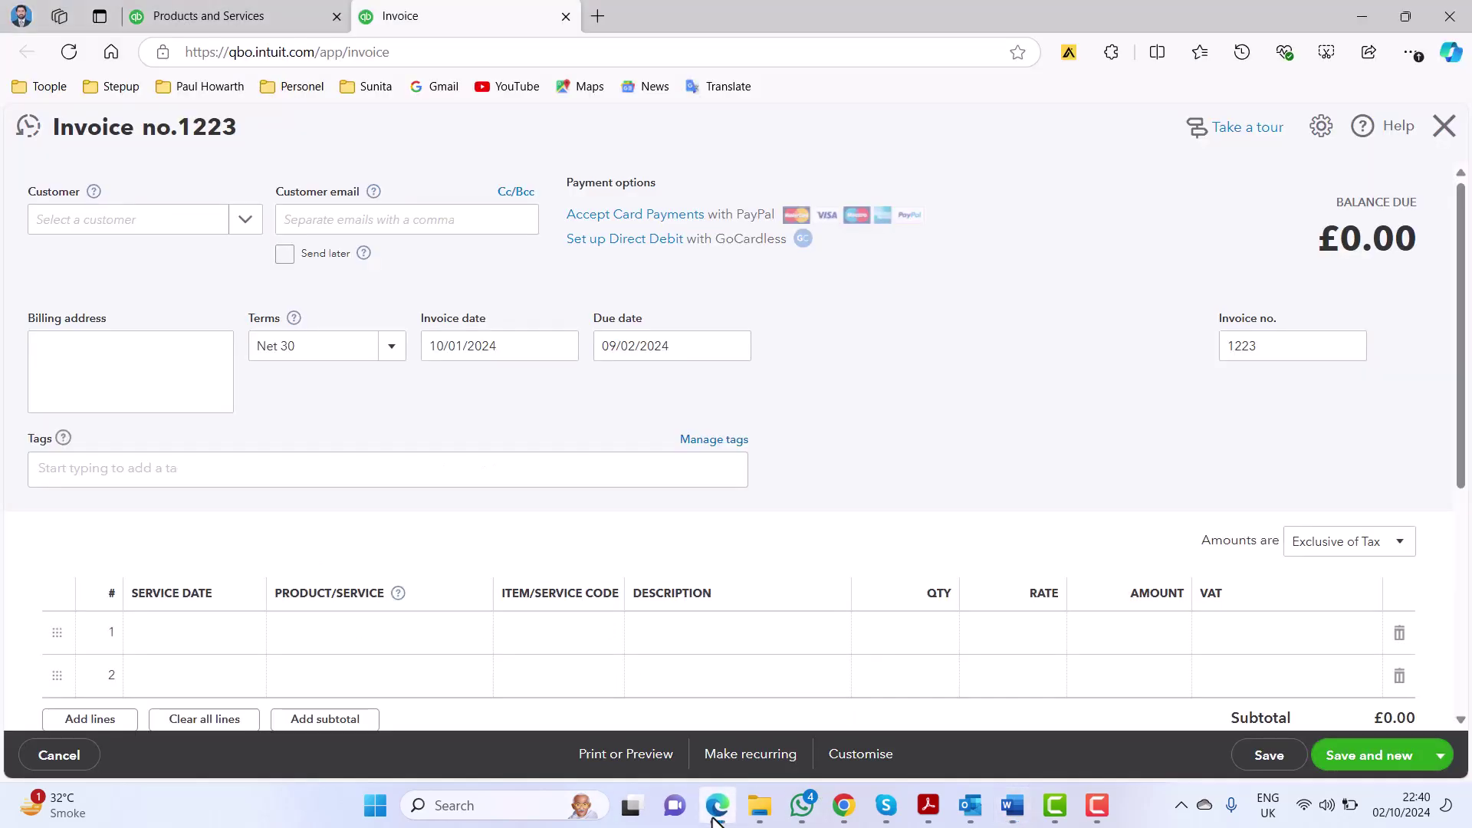
Choose Customer 2 as the customer on the new invoice.
click(174, 222)
text(cus)
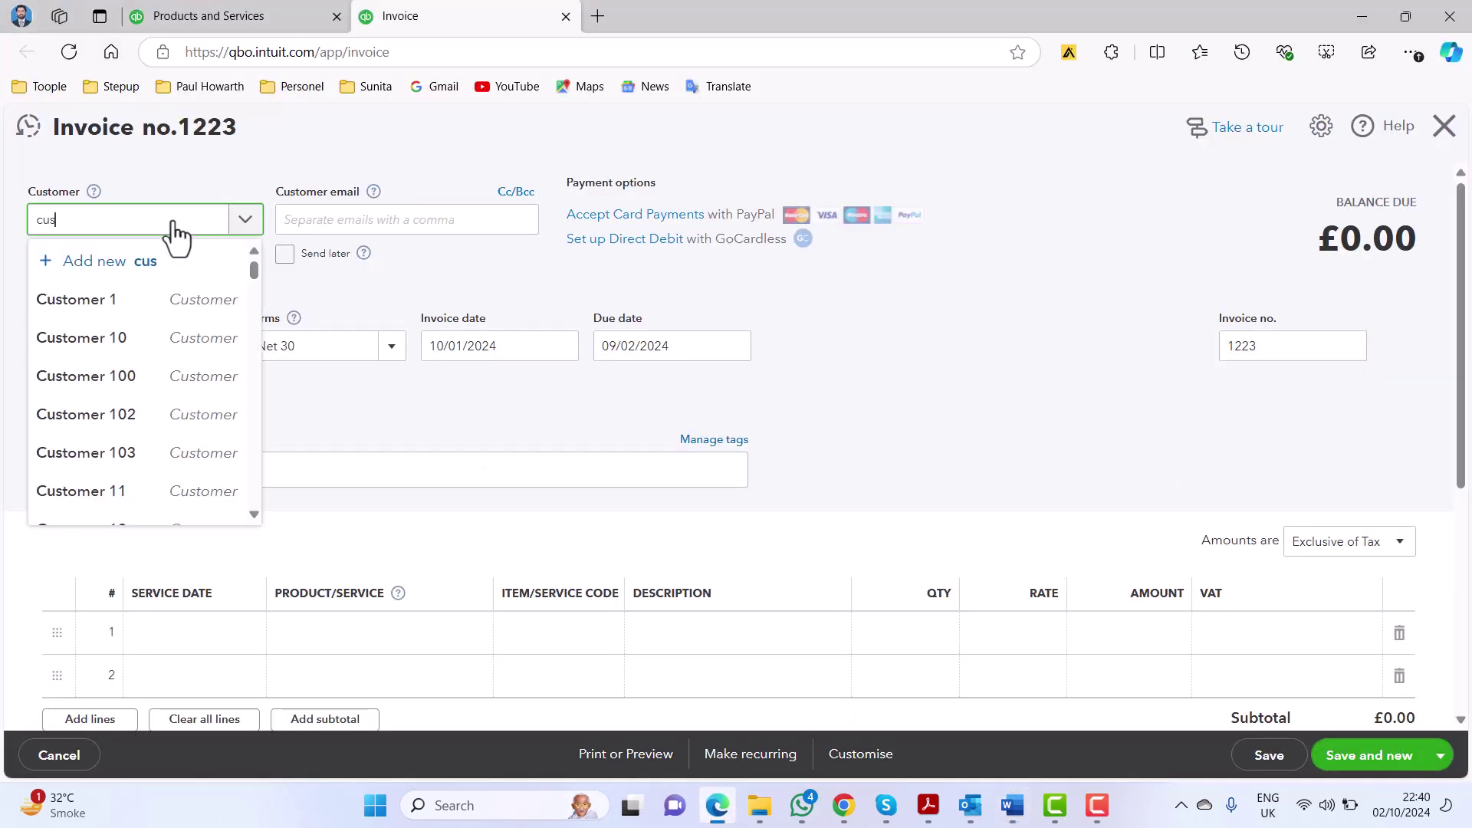
text(tome)
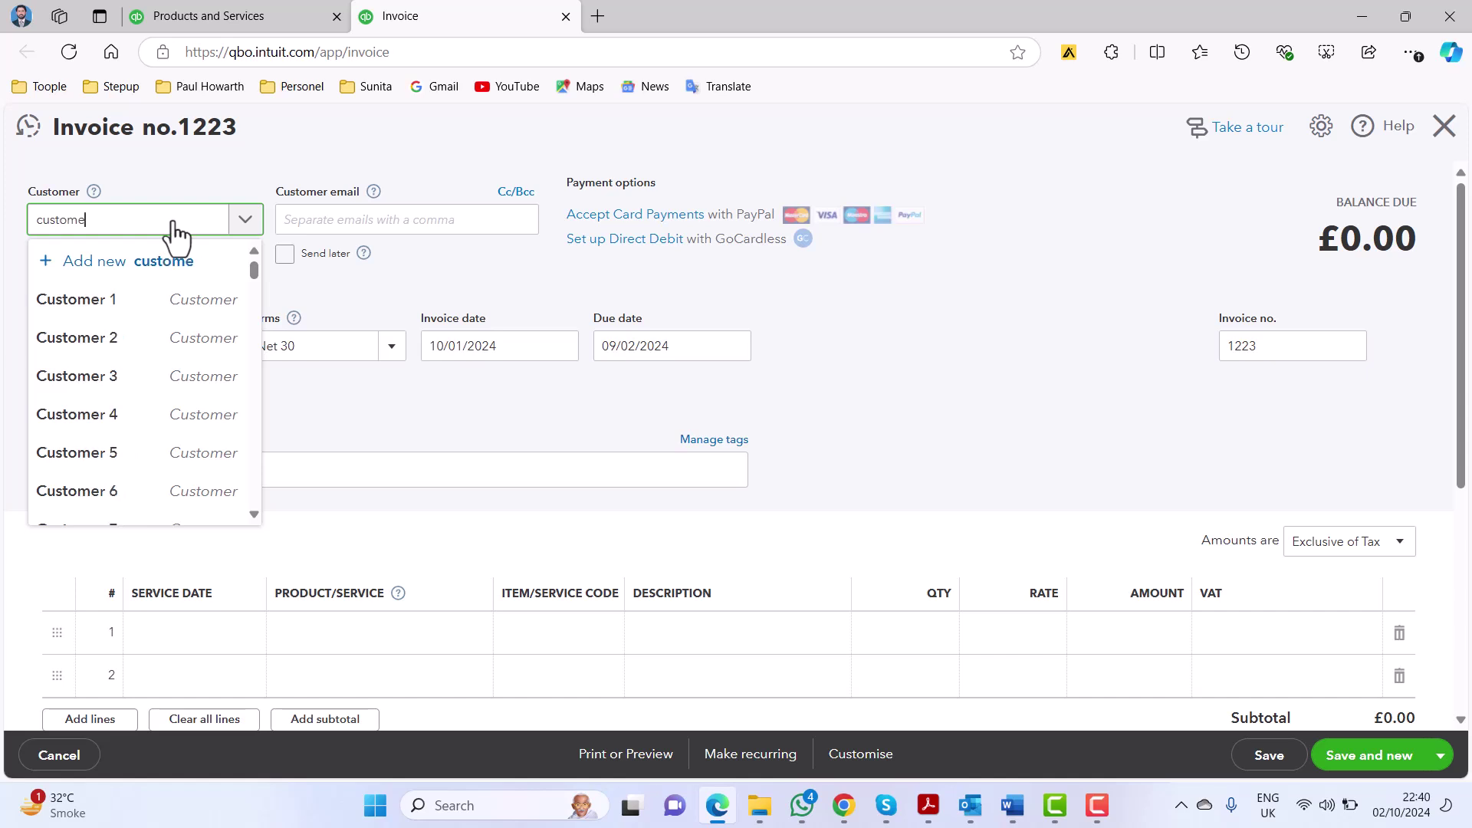
text(r 22)
click(121, 344)
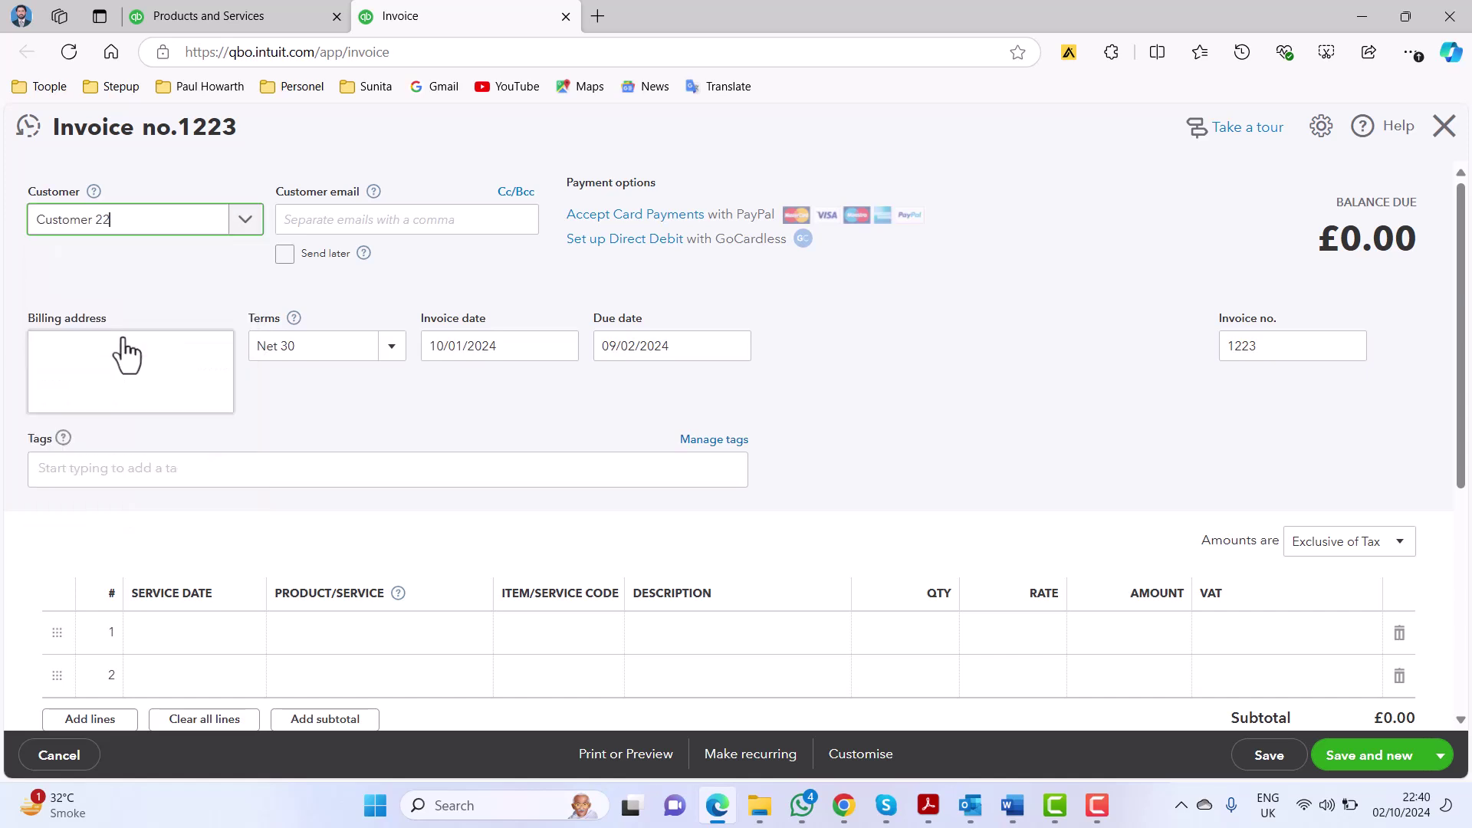
key(BackSpace)
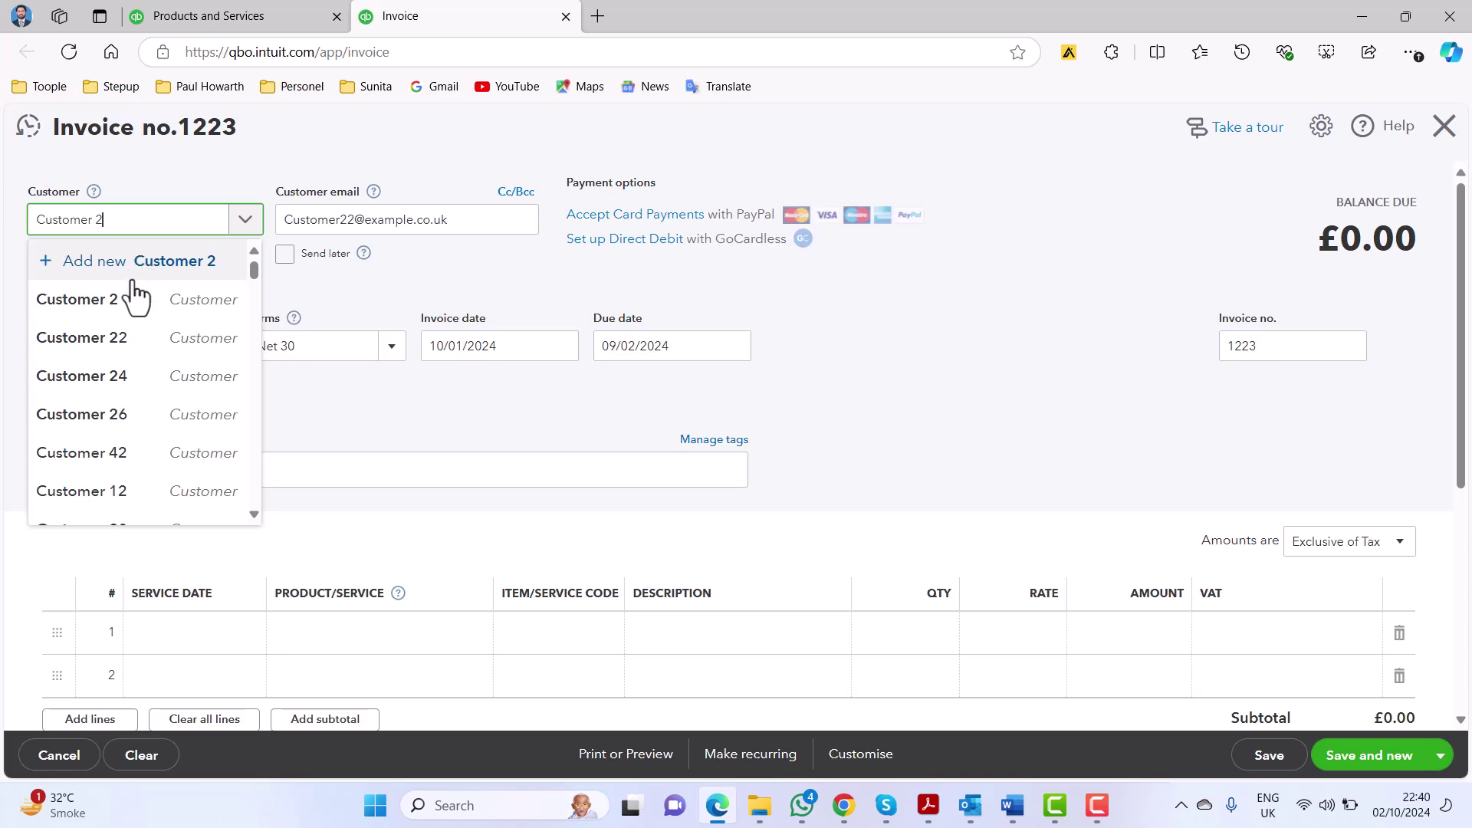
click(121, 306)
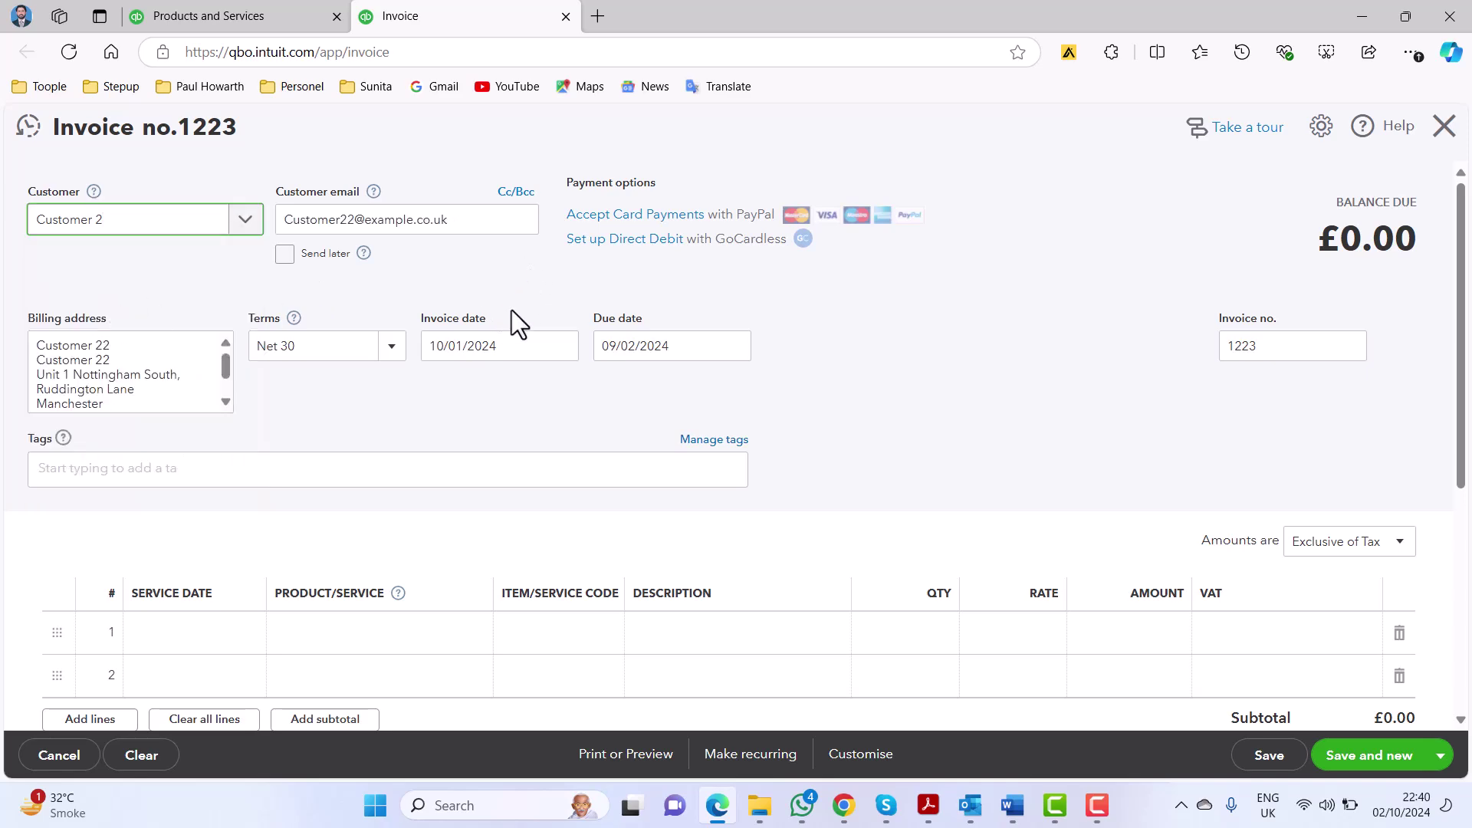
Check the second sale's date in the Word document and set the invoice date to 20/01/2024.
click(1010, 805)
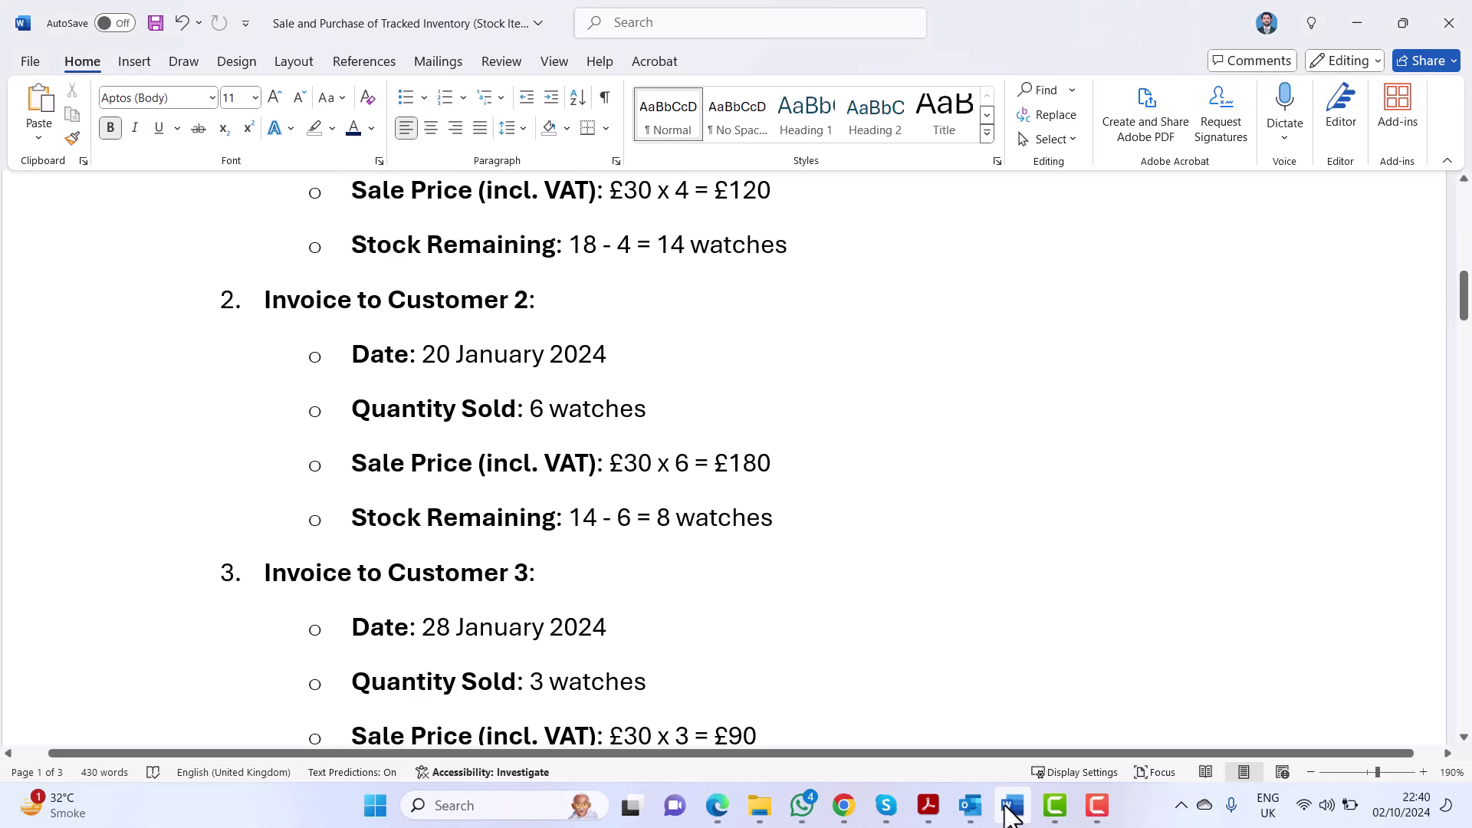
click(1007, 807)
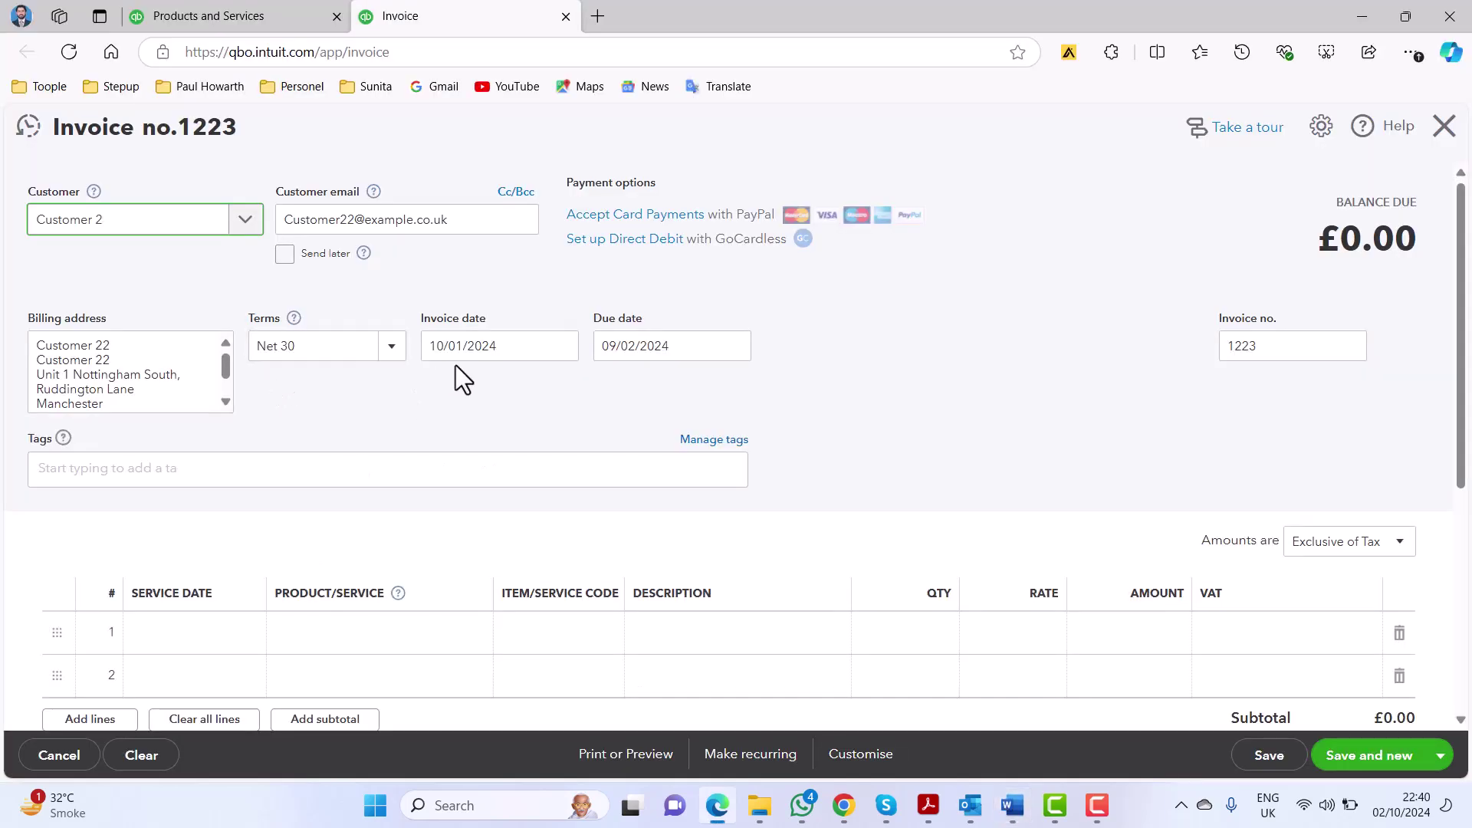
click(555, 360)
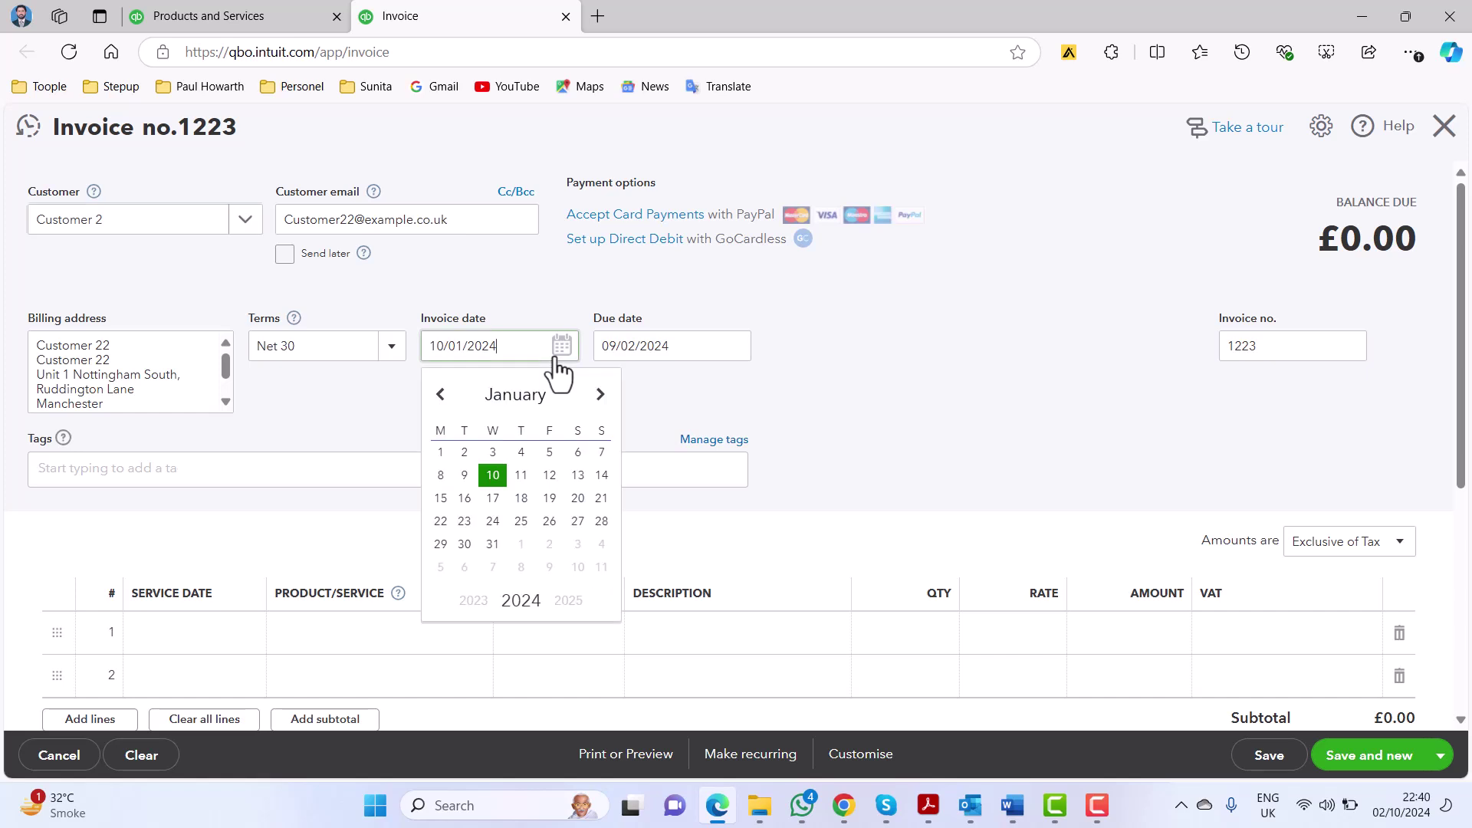
click(578, 499)
Add Men's Chronograph Watch (Black Leather Strap) to the first line of the Customer 2 invoice with a quantity of 6.
scroll(448, 523, down, 1)
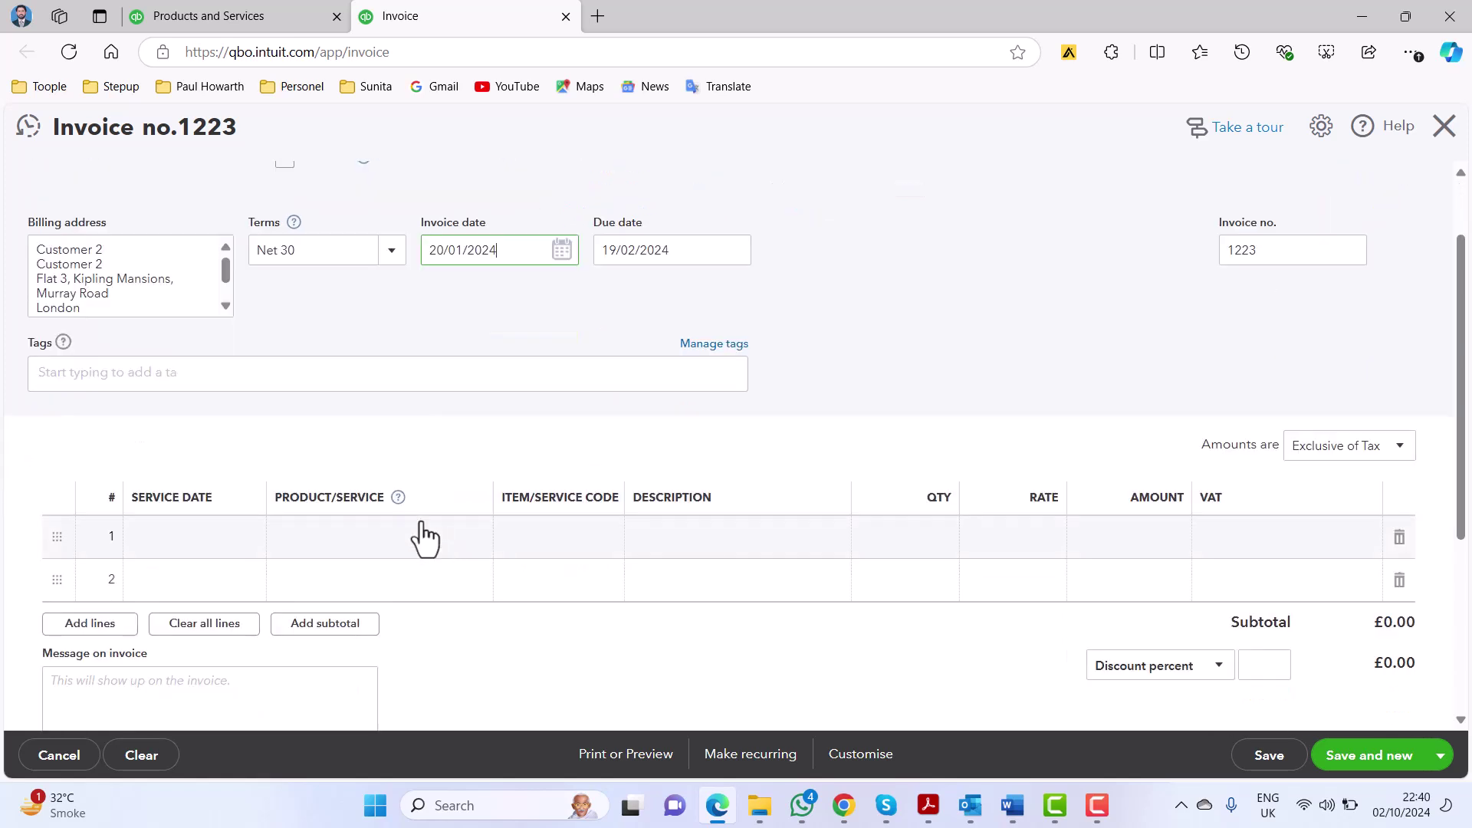
click(417, 537)
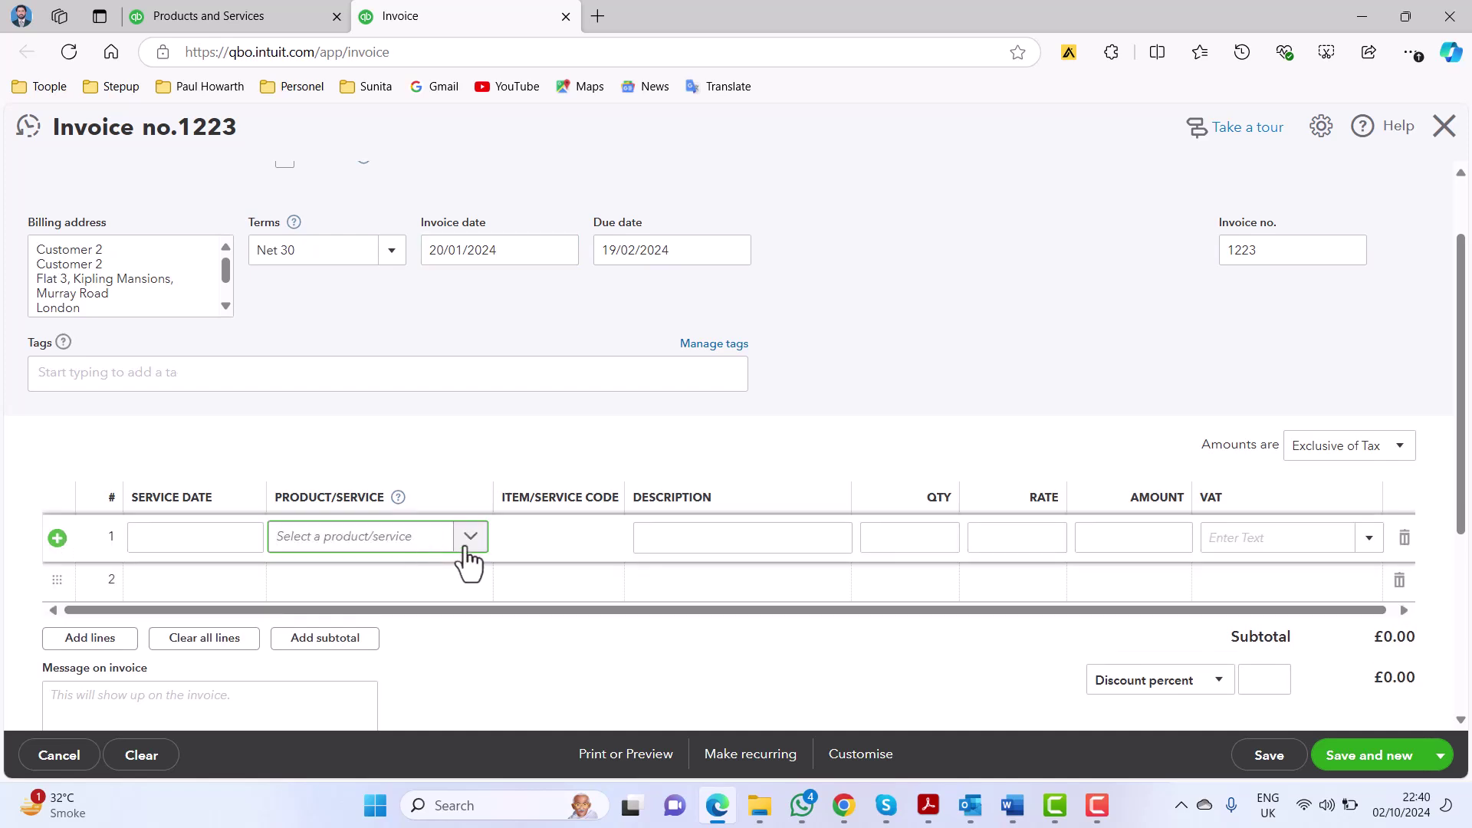
click(467, 546)
scroll(467, 422, down, 3)
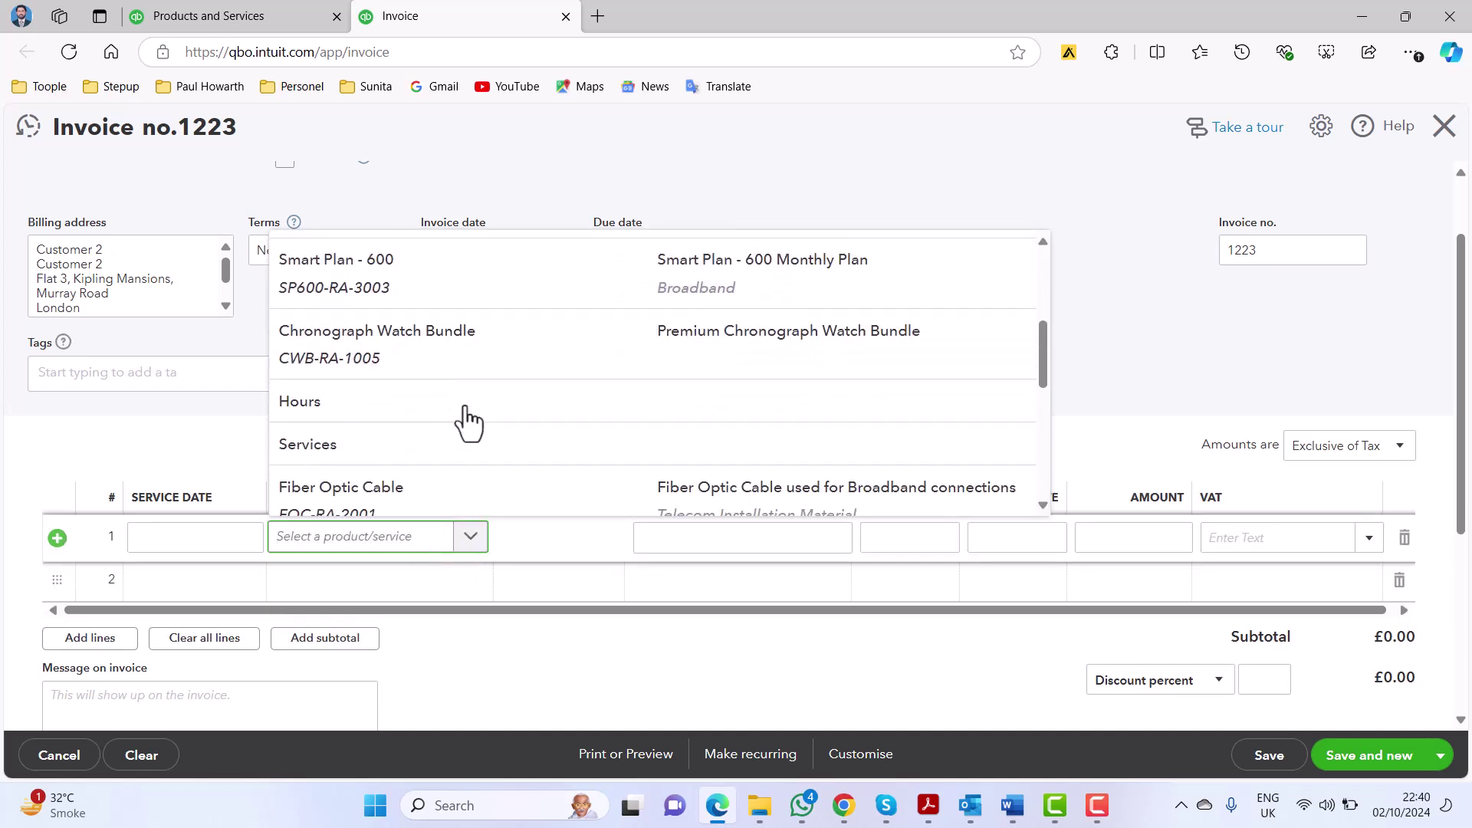
scroll(467, 421, down, 4)
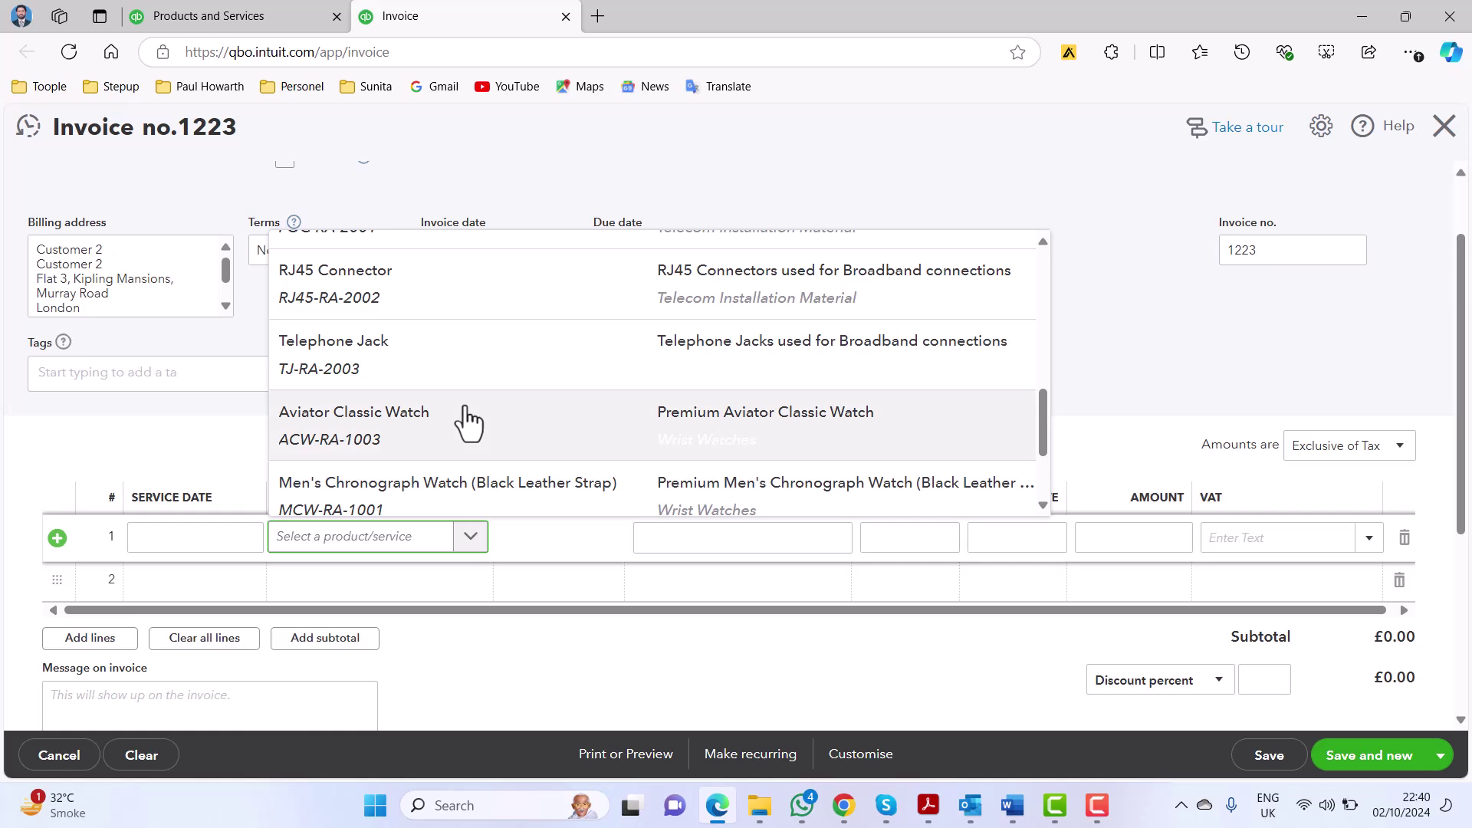
click(455, 496)
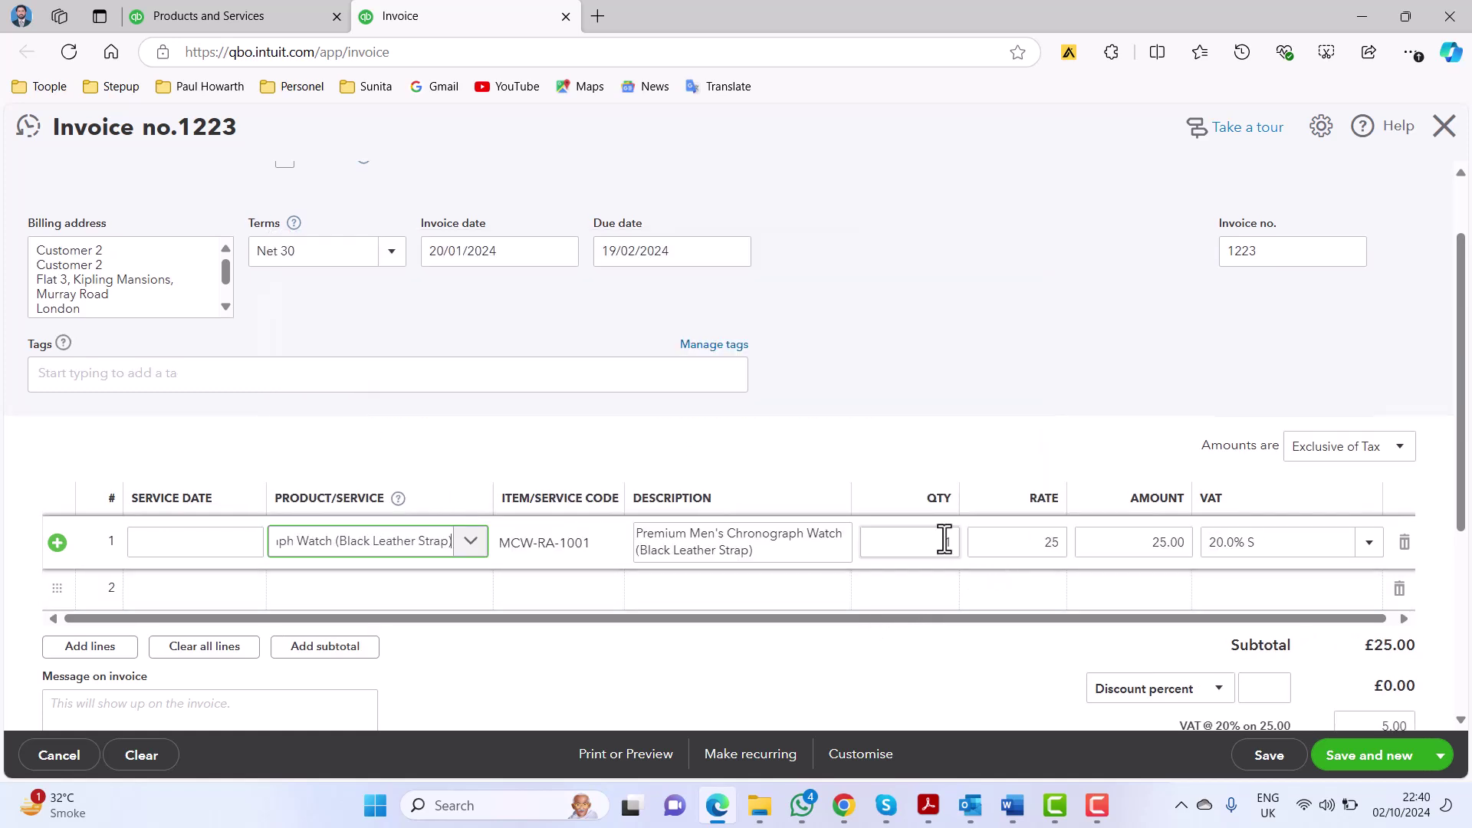
click(1014, 805)
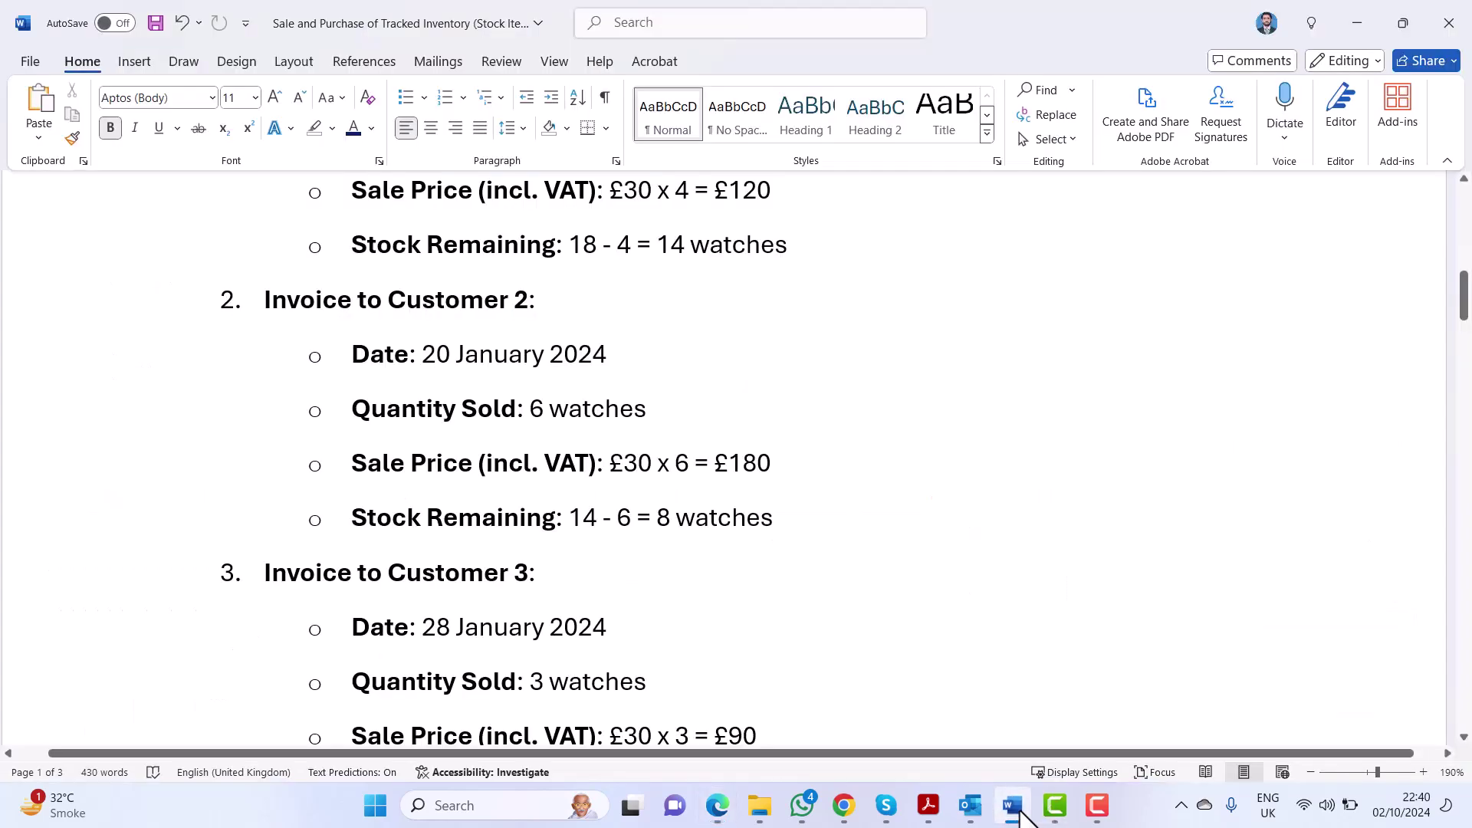
click(1016, 808)
click(932, 541)
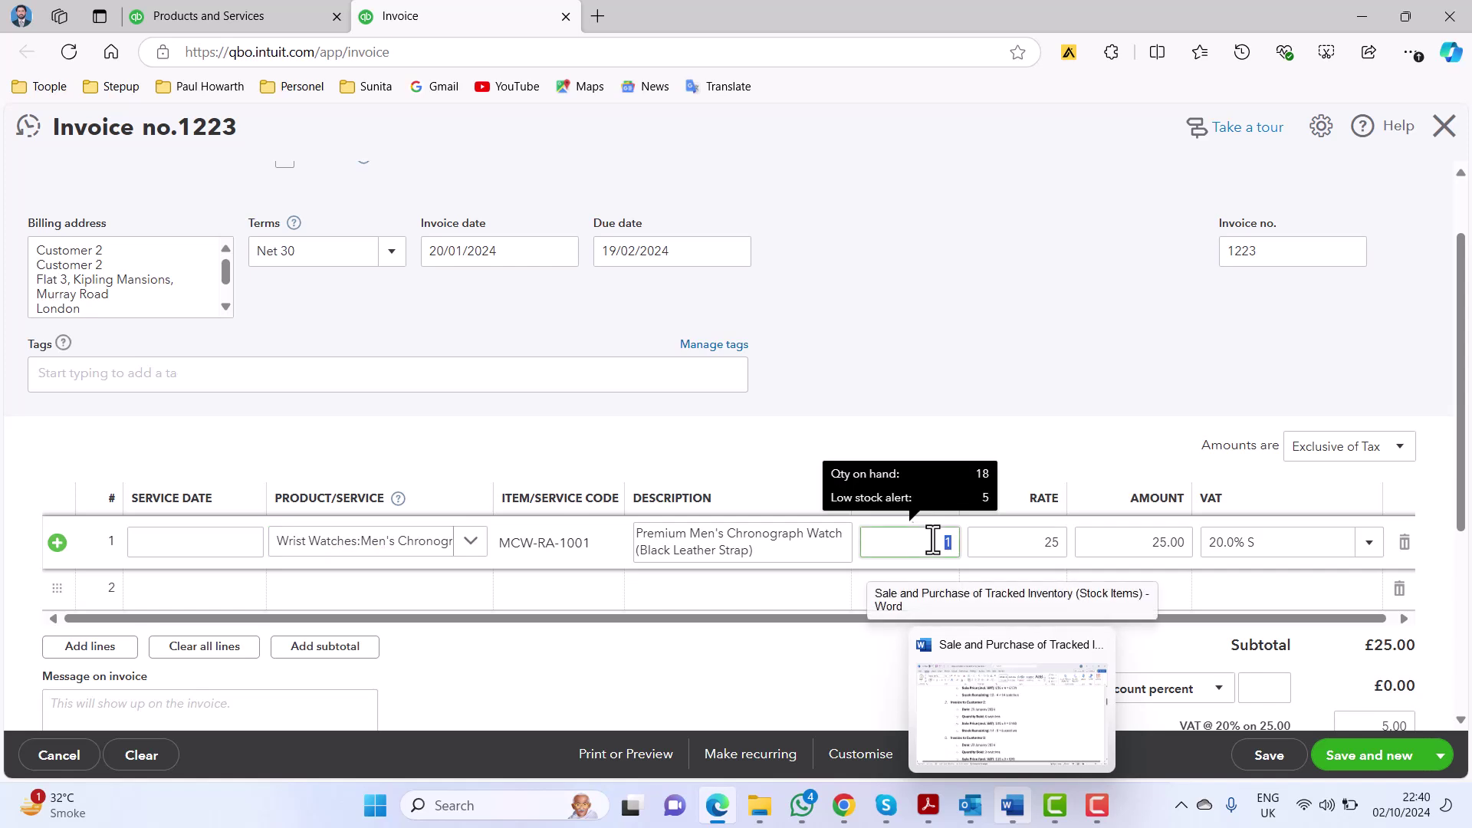
text(6)
click(1061, 401)
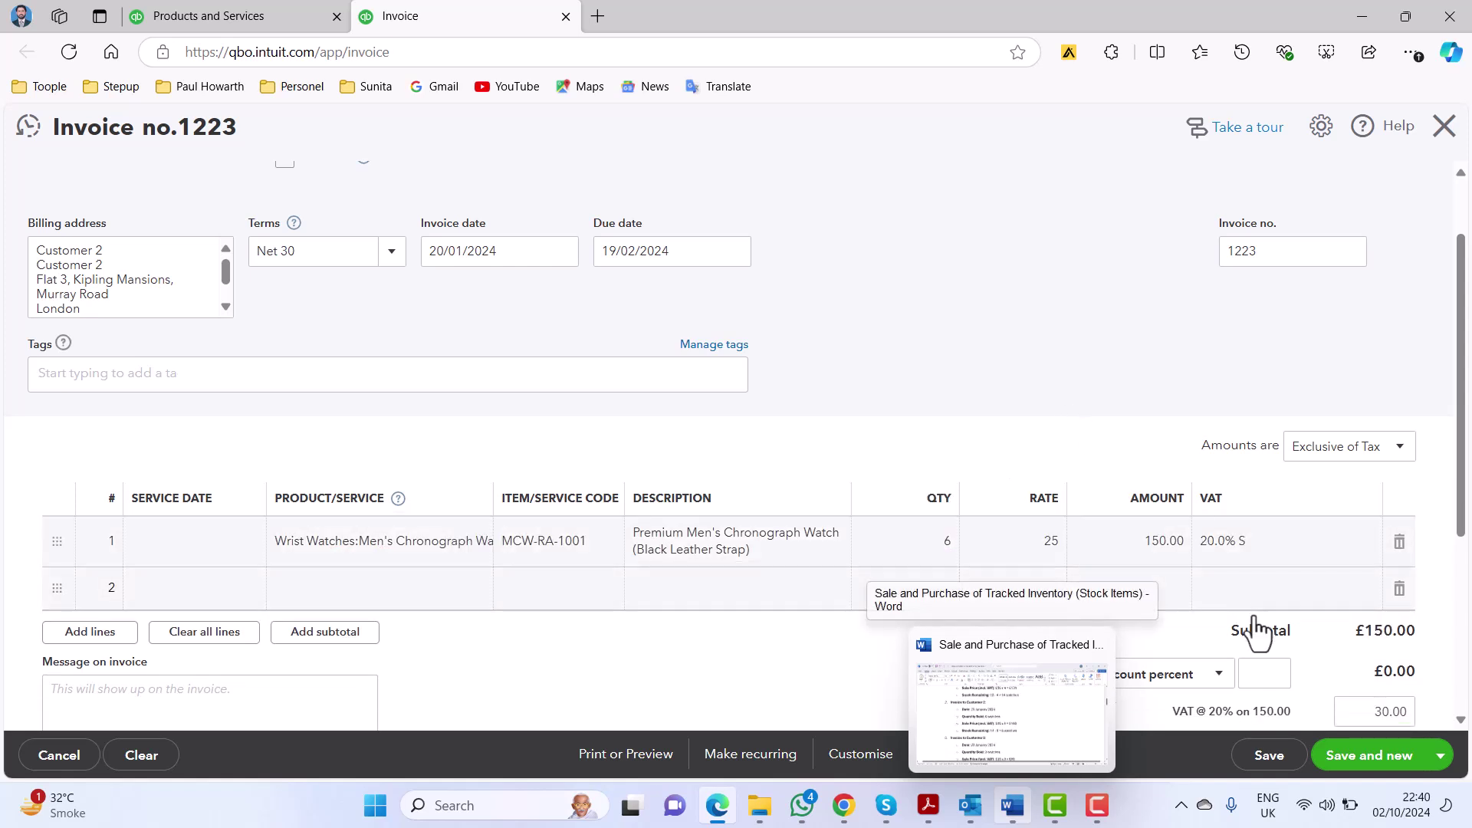
Save the Customer 2 invoice, open a new one, and review the Customer 3 sale details in the Word document.
click(1343, 757)
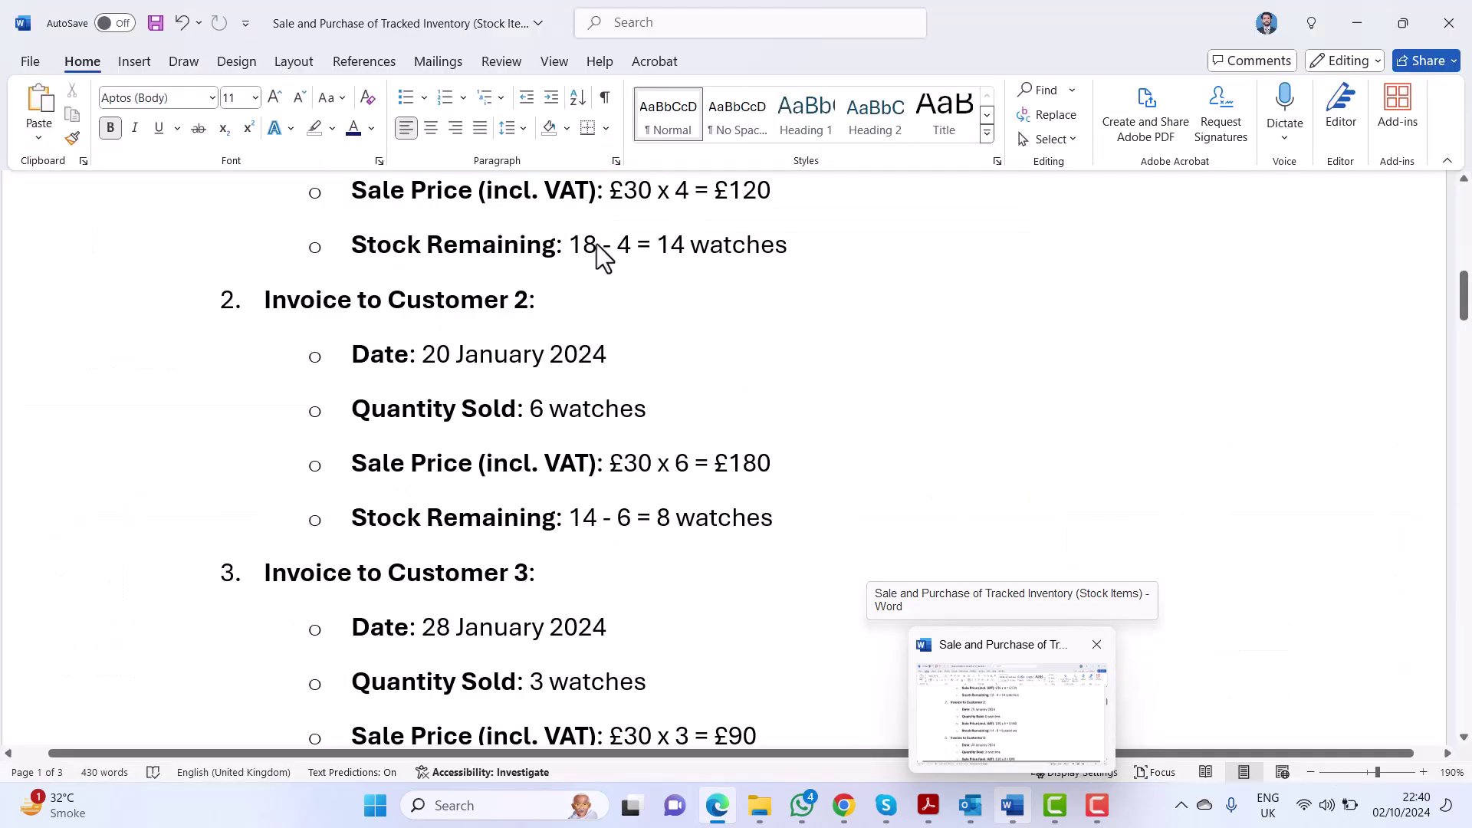
click(1013, 807)
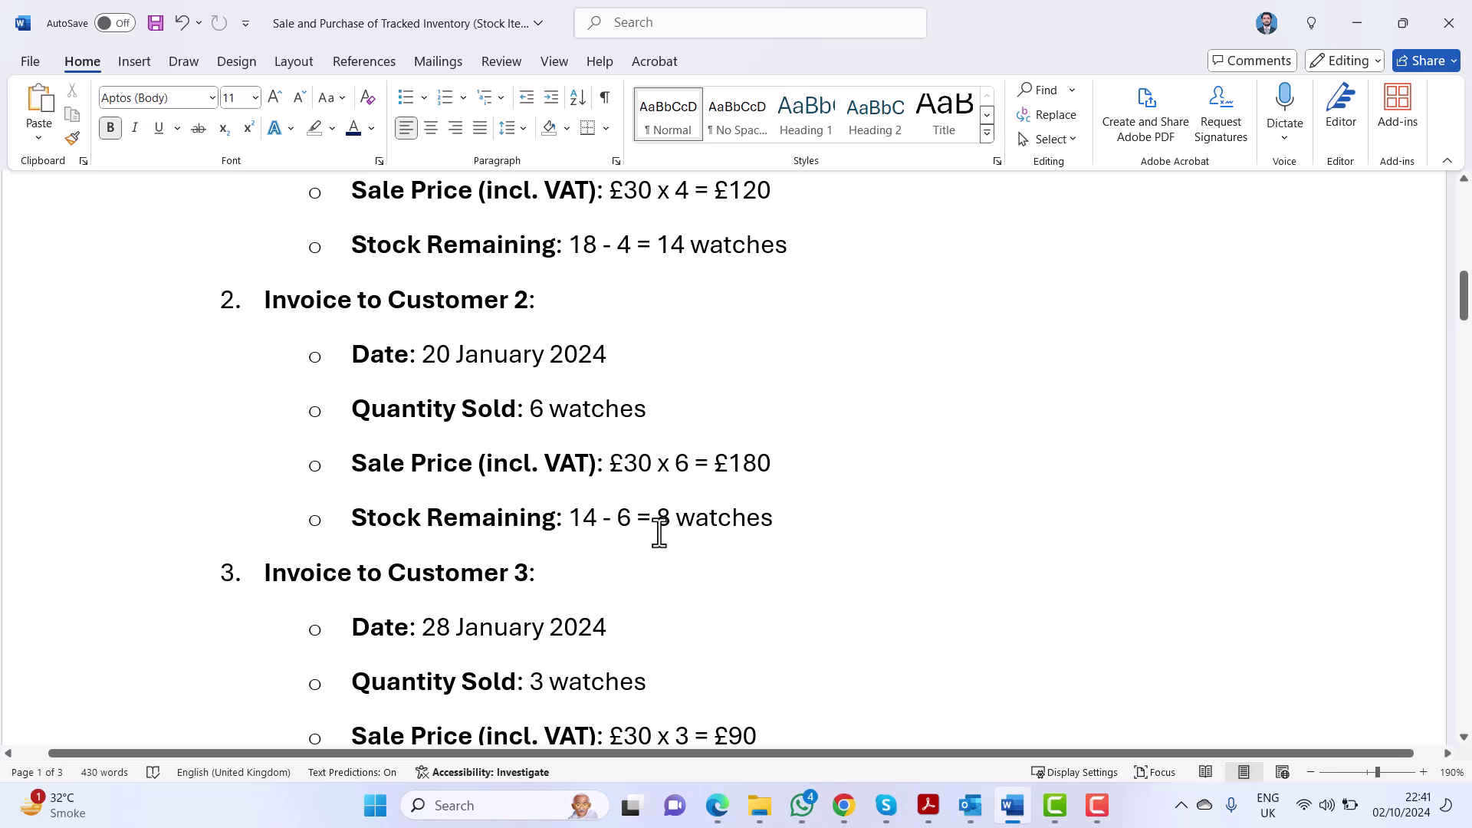
scroll(659, 533, down, 1)
scroll(660, 532, down, 1)
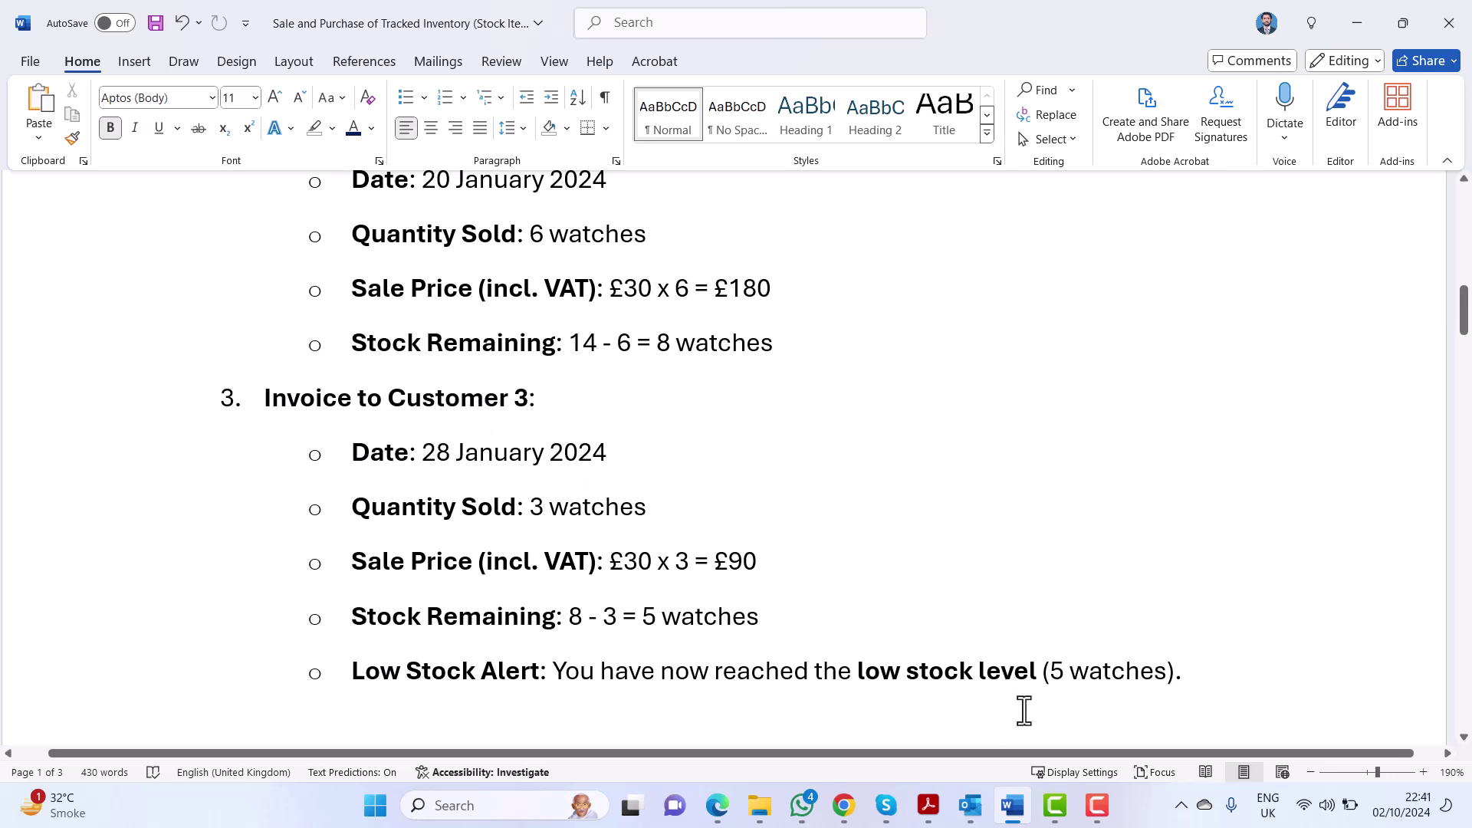
click(719, 811)
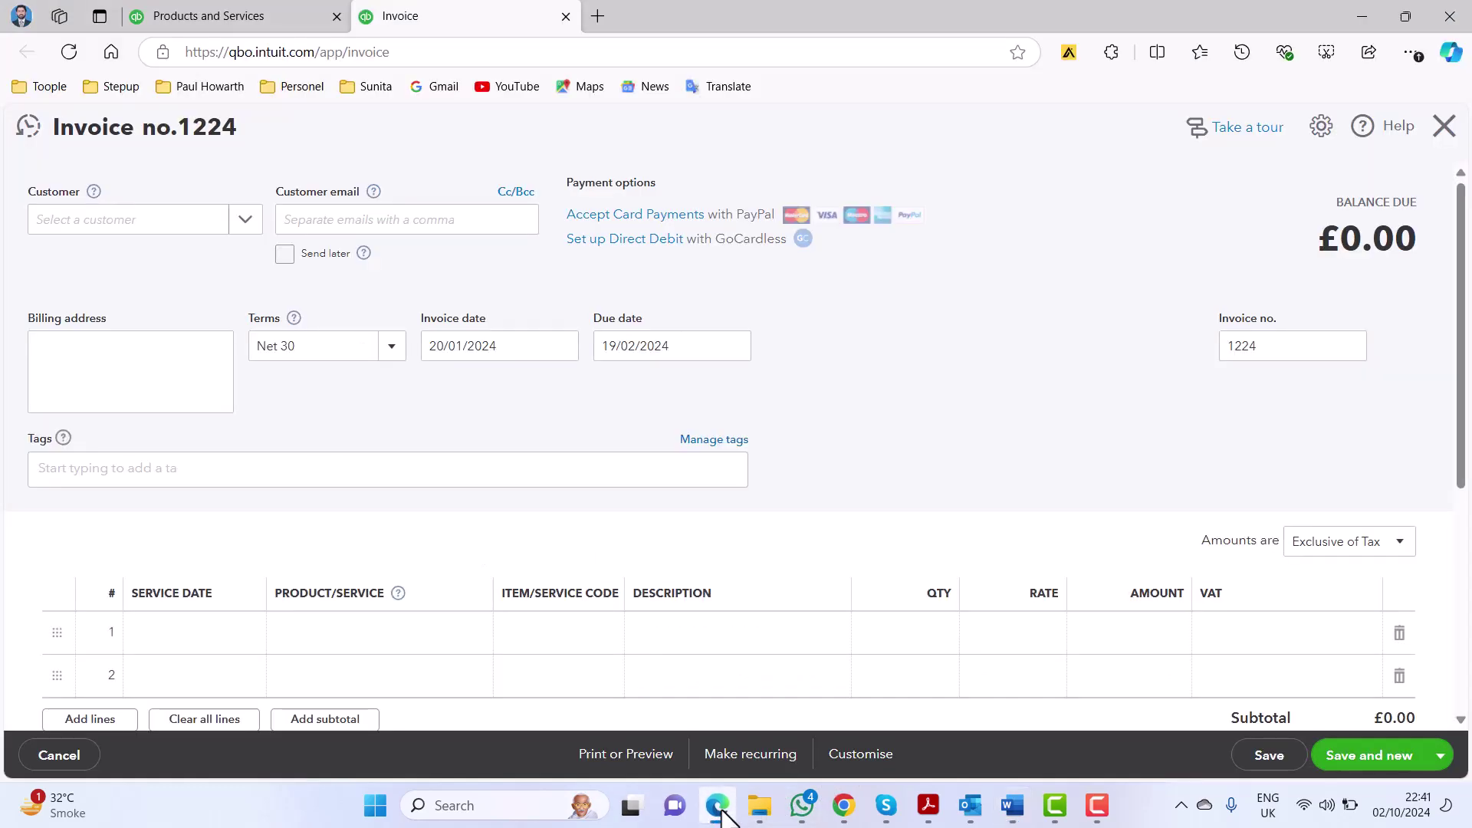
Choose Customer 3 as the customer on the new invoice.
click(160, 220)
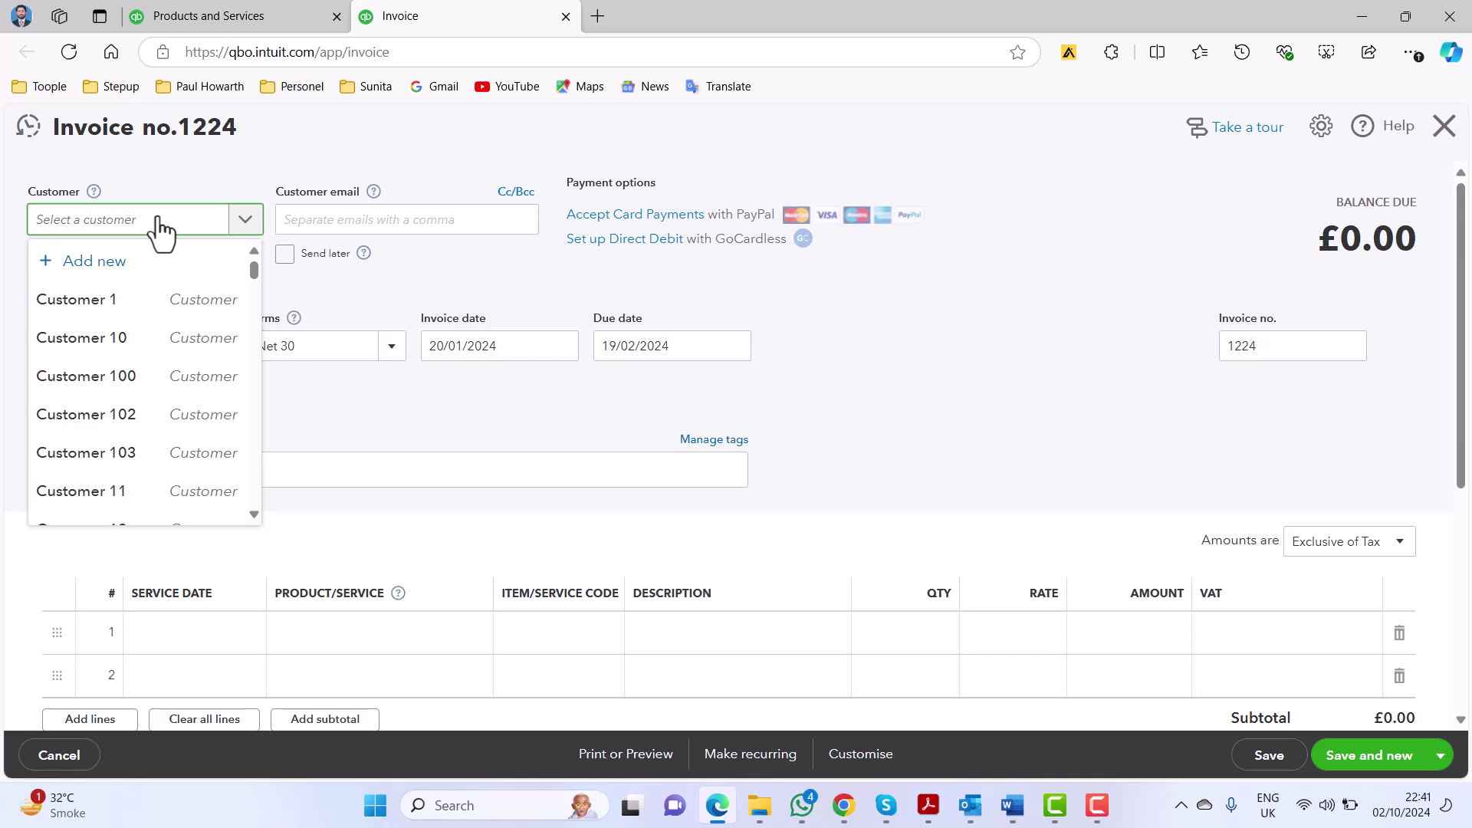
text(custo)
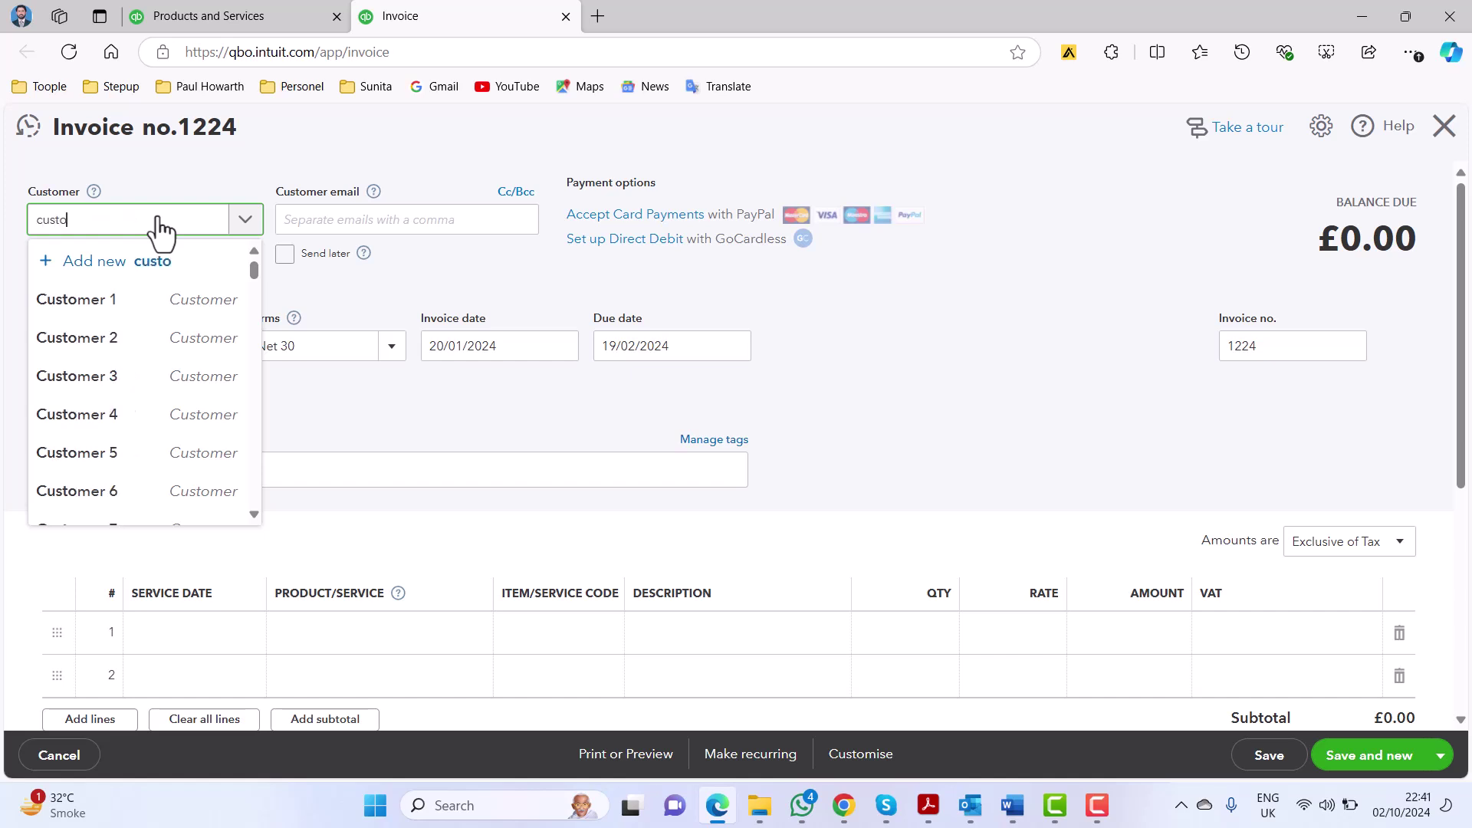
text(mer 3)
click(116, 301)
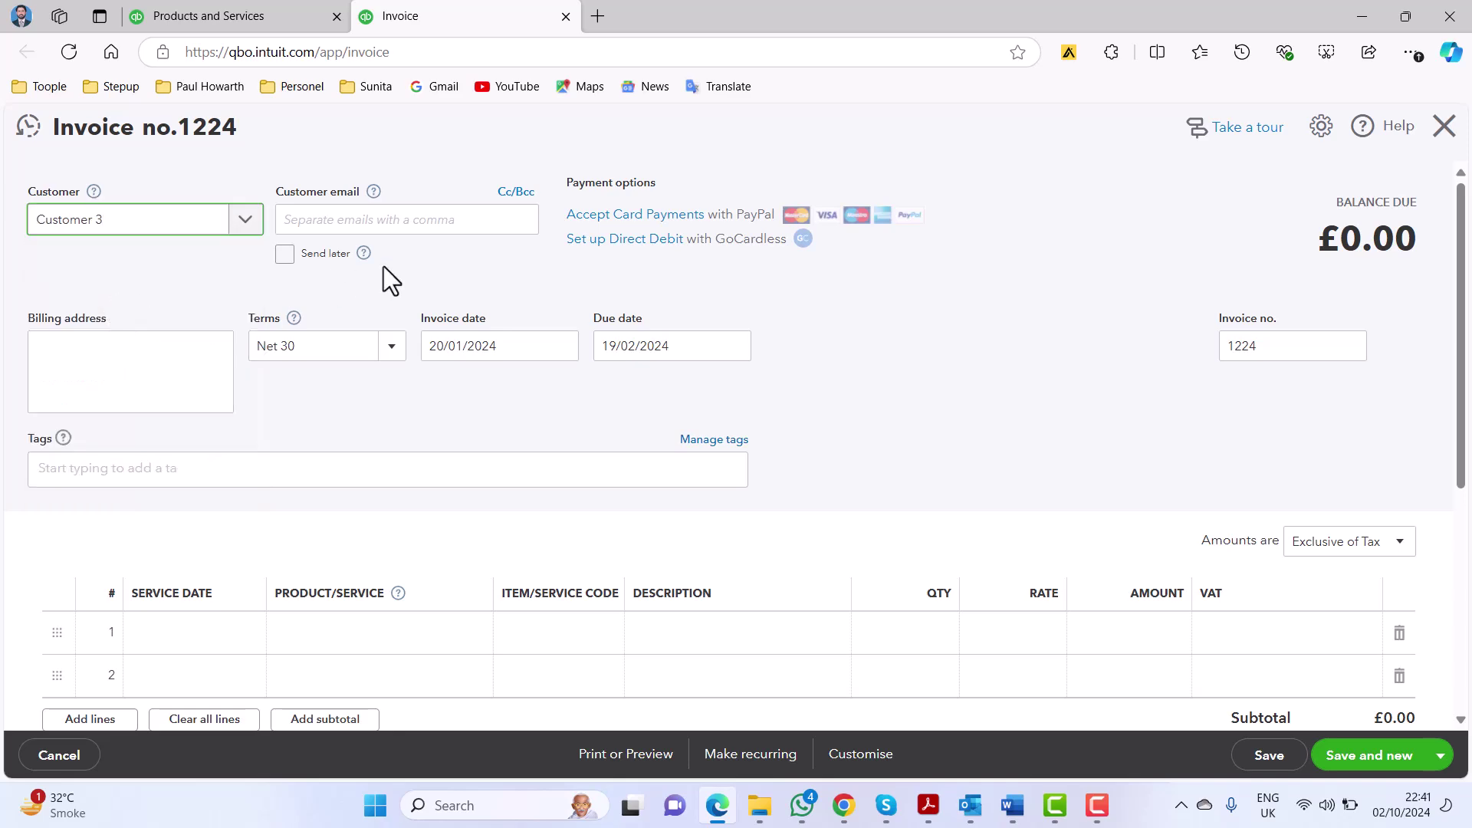
Check the third sale's date in the Word document and set the invoice date to 28/01/2024.
click(1012, 806)
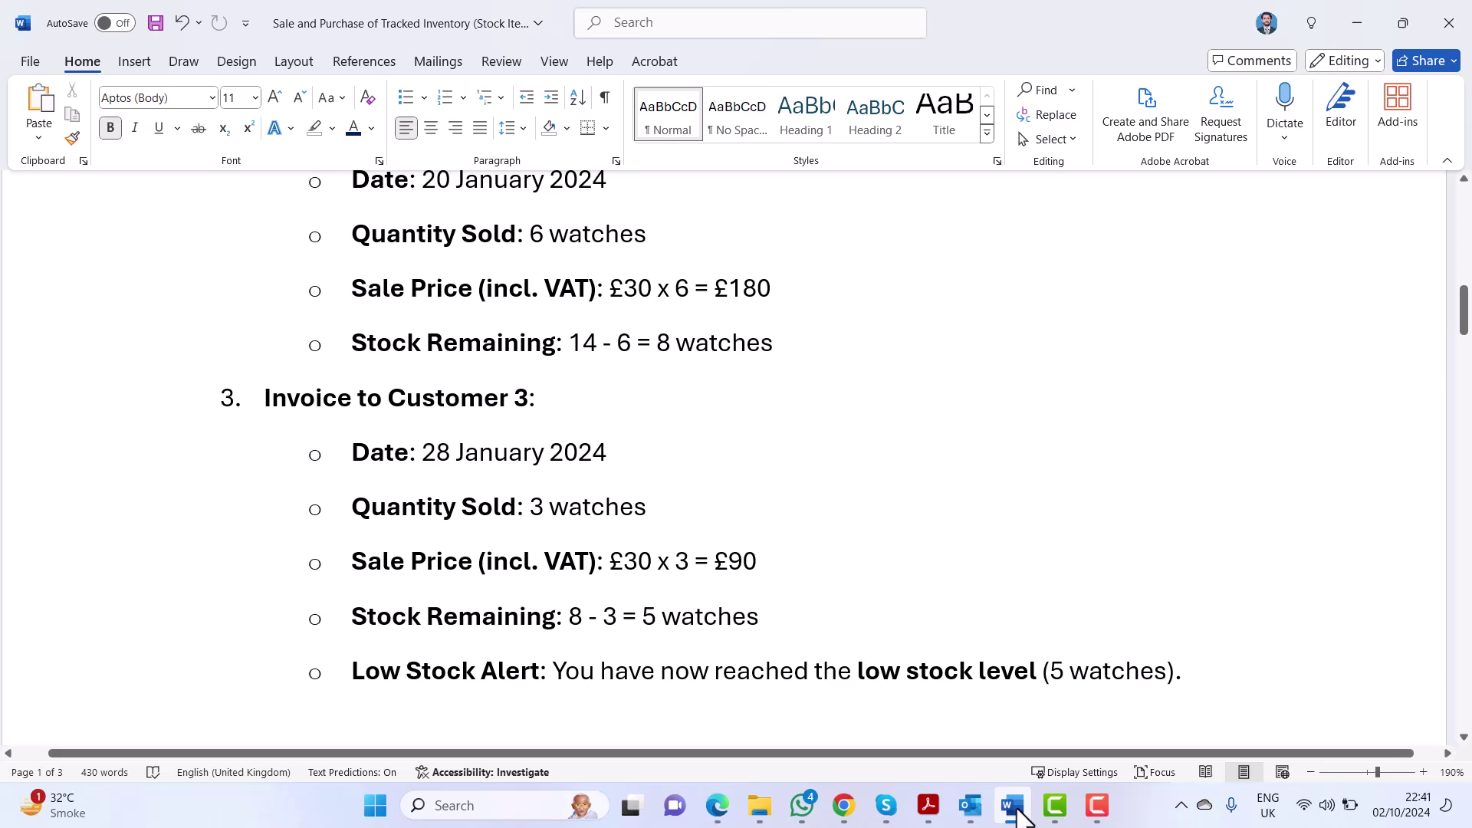
click(1013, 807)
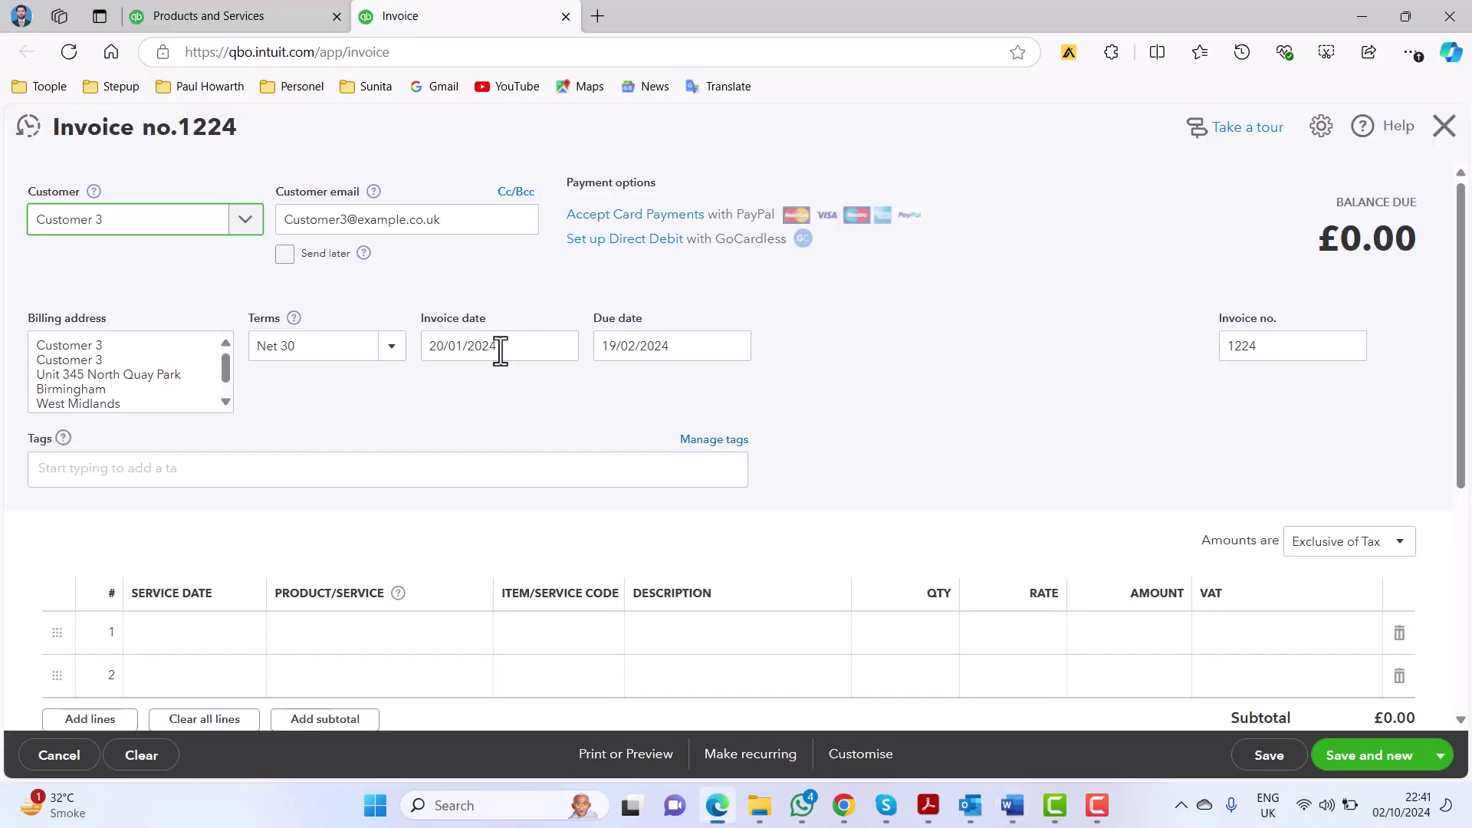
click(556, 354)
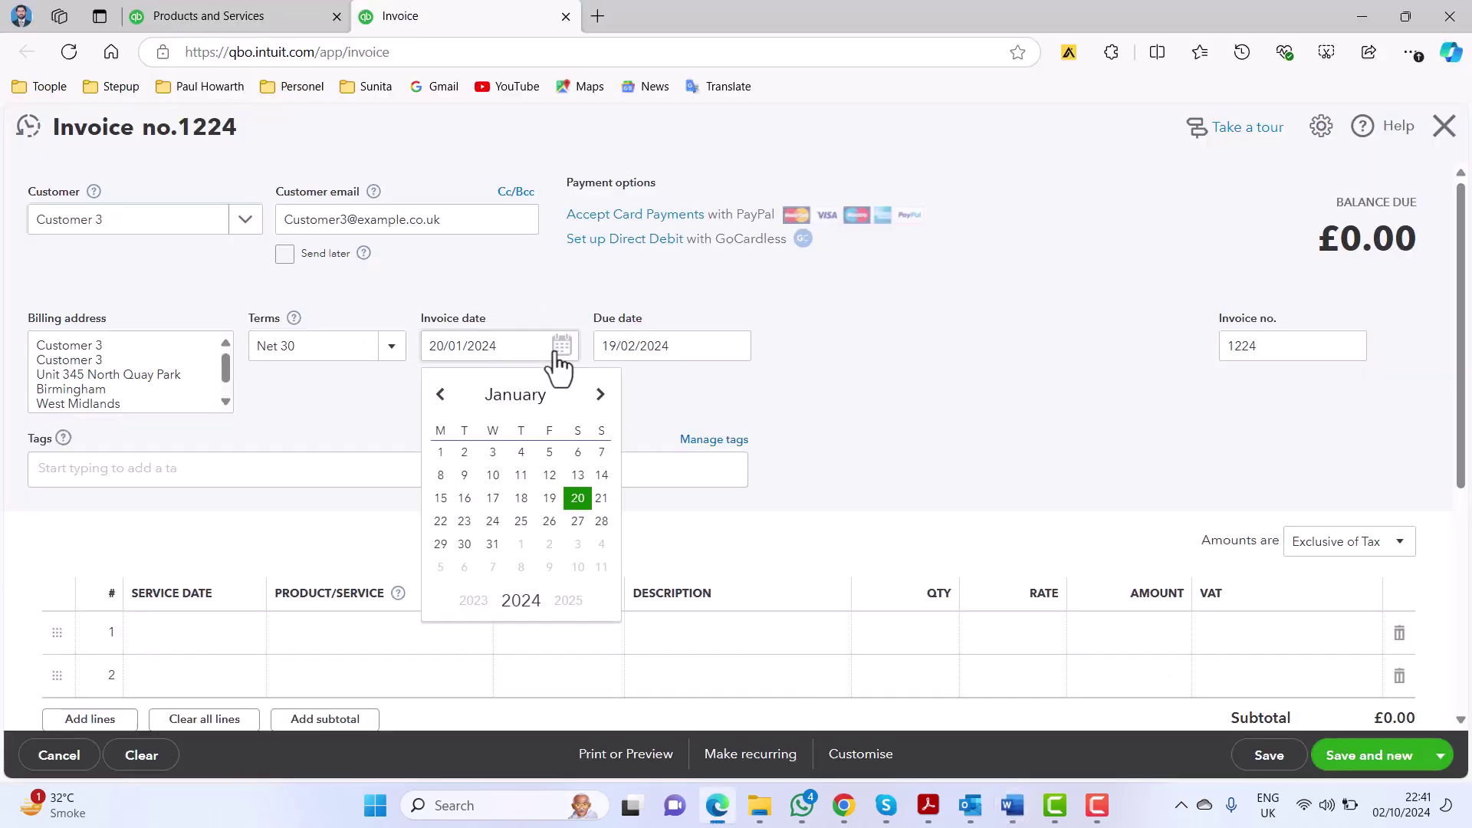
click(602, 521)
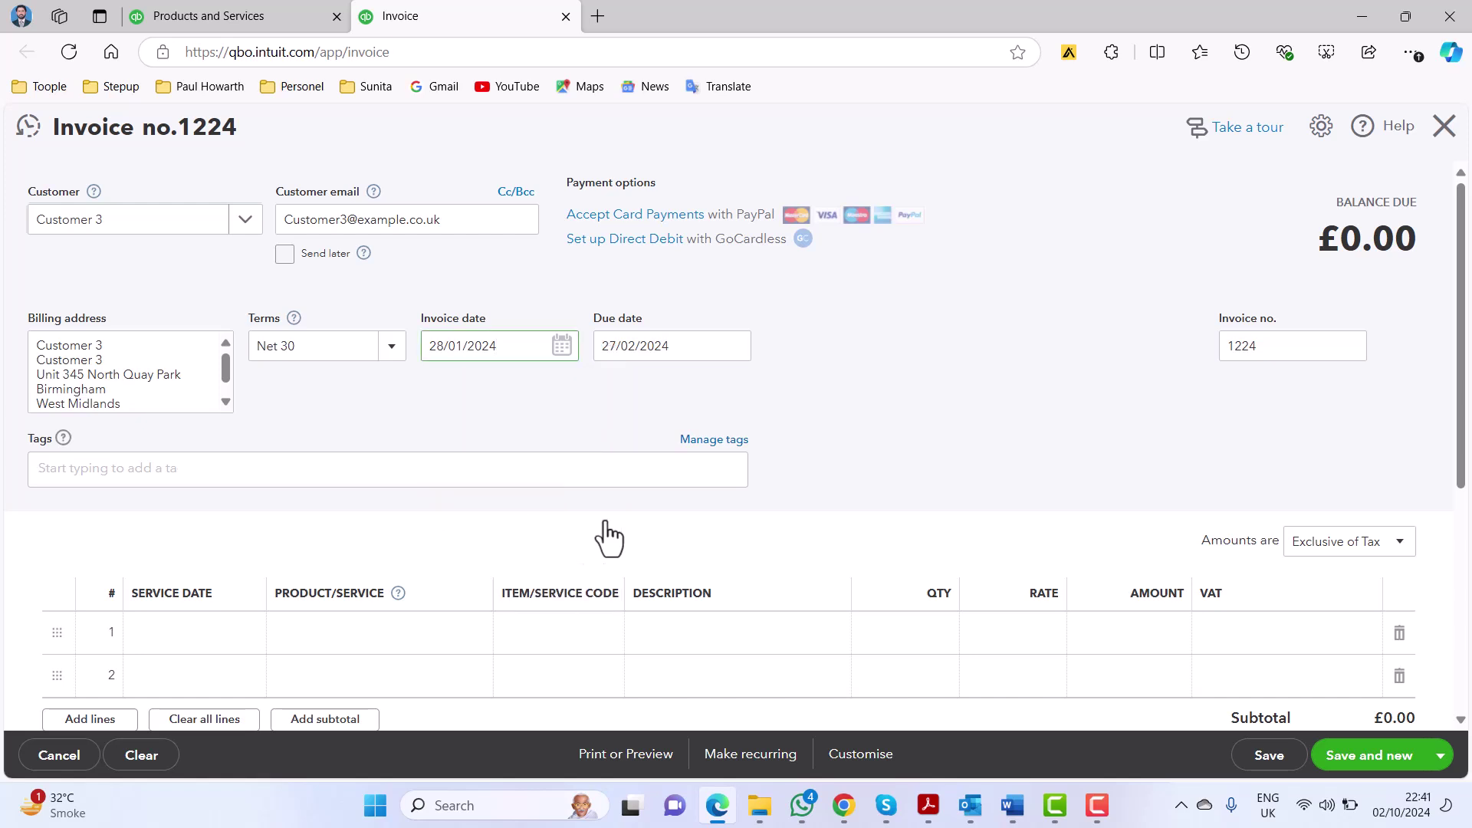
Add Men's Chronograph Watch (Black Leather Strap) to the first line of the Customer 3 invoice with a quantity of 3.
click(433, 638)
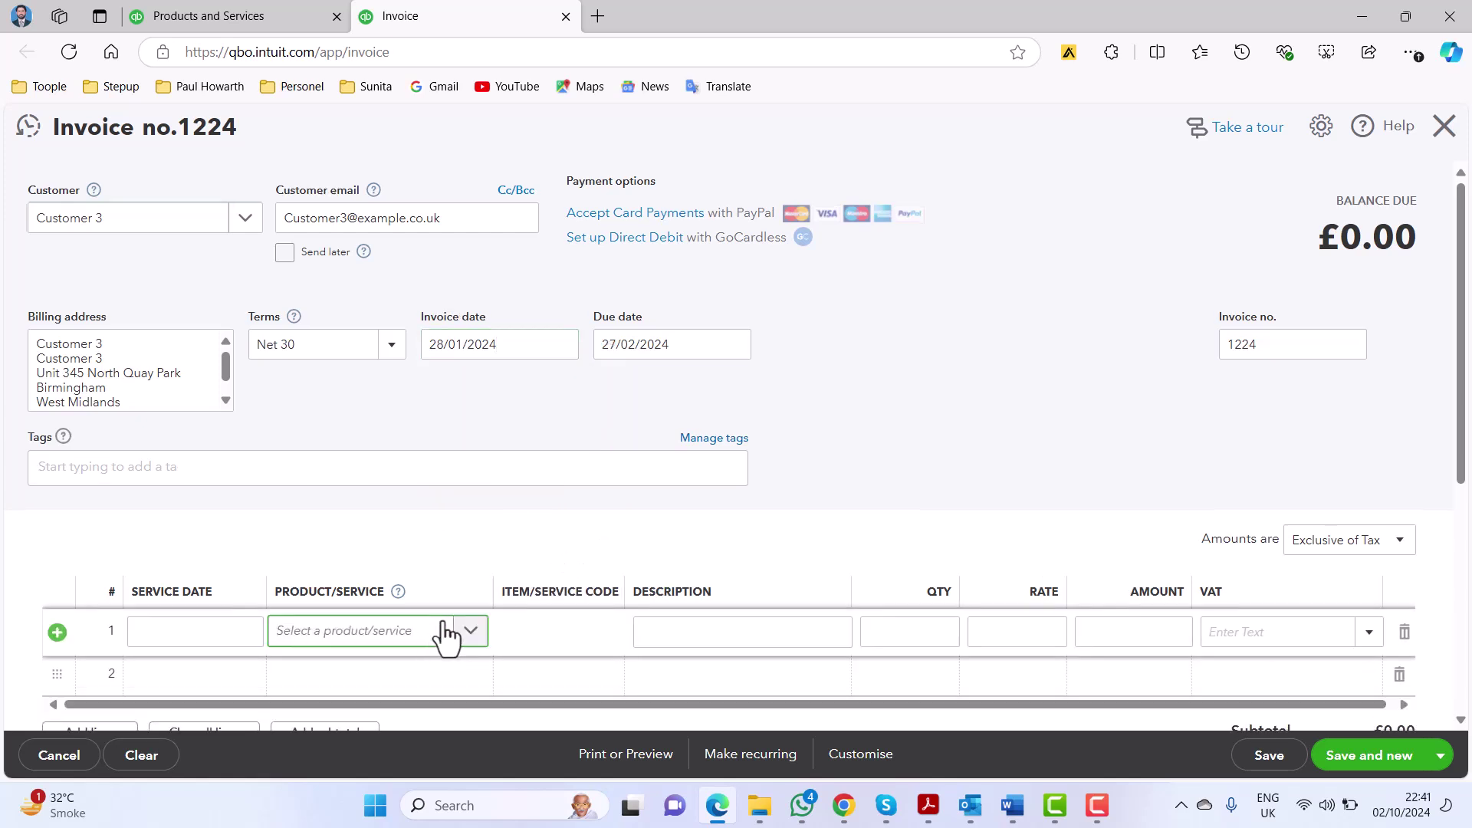
scroll(452, 613, down, 1)
click(469, 540)
scroll(467, 475, down, 3)
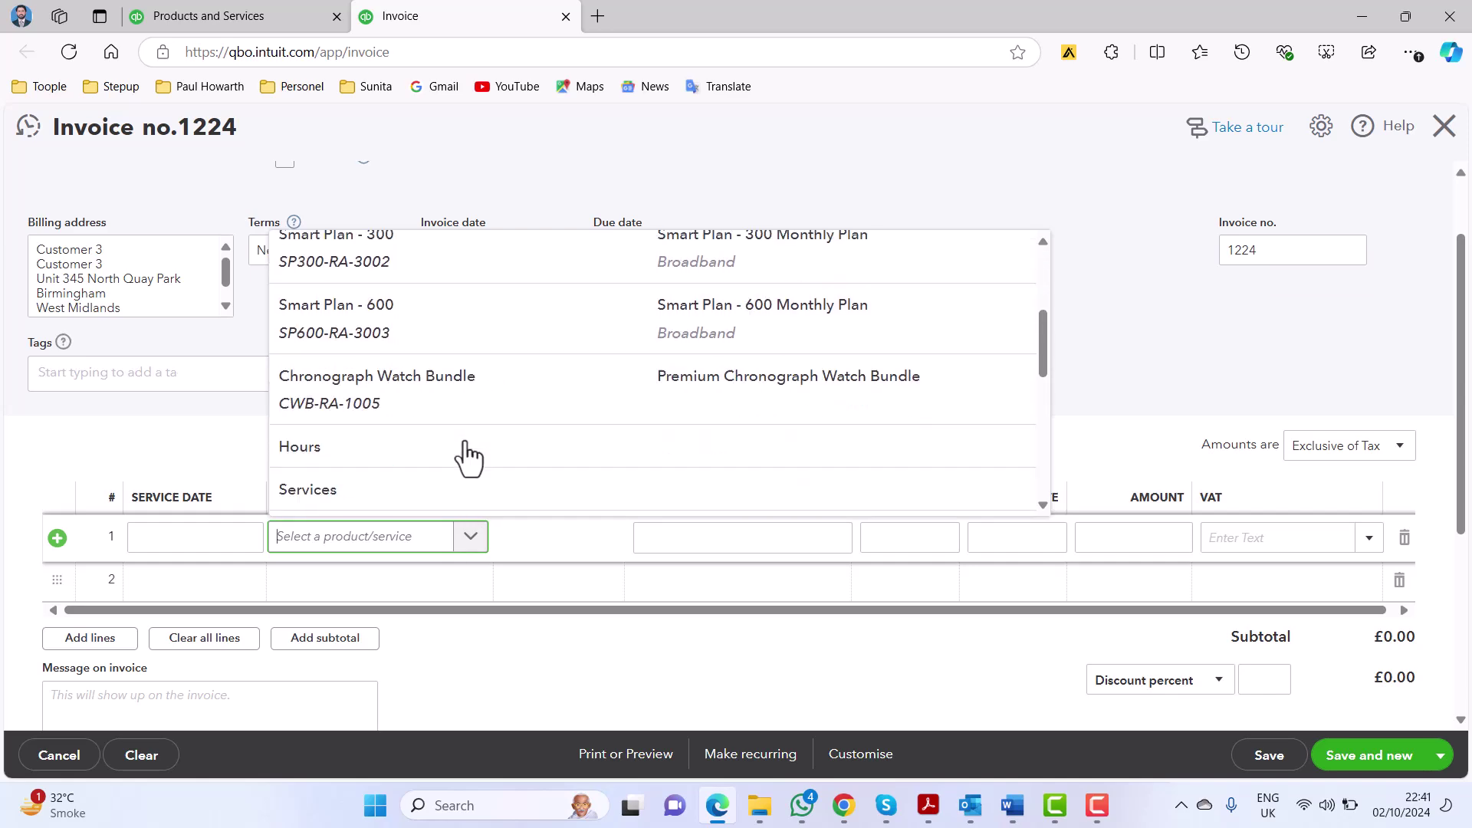
scroll(467, 459, down, 7)
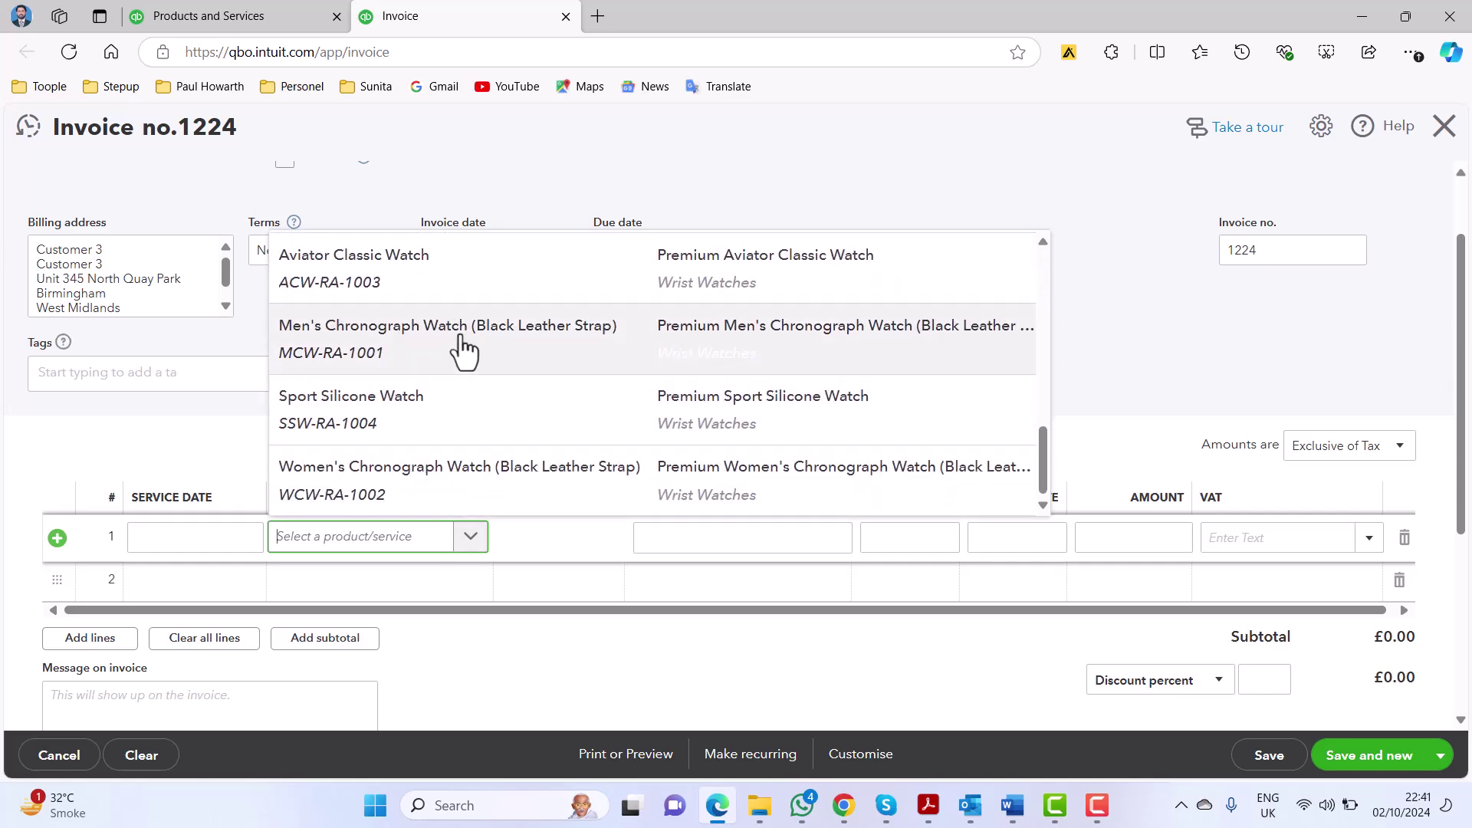
click(463, 345)
click(906, 544)
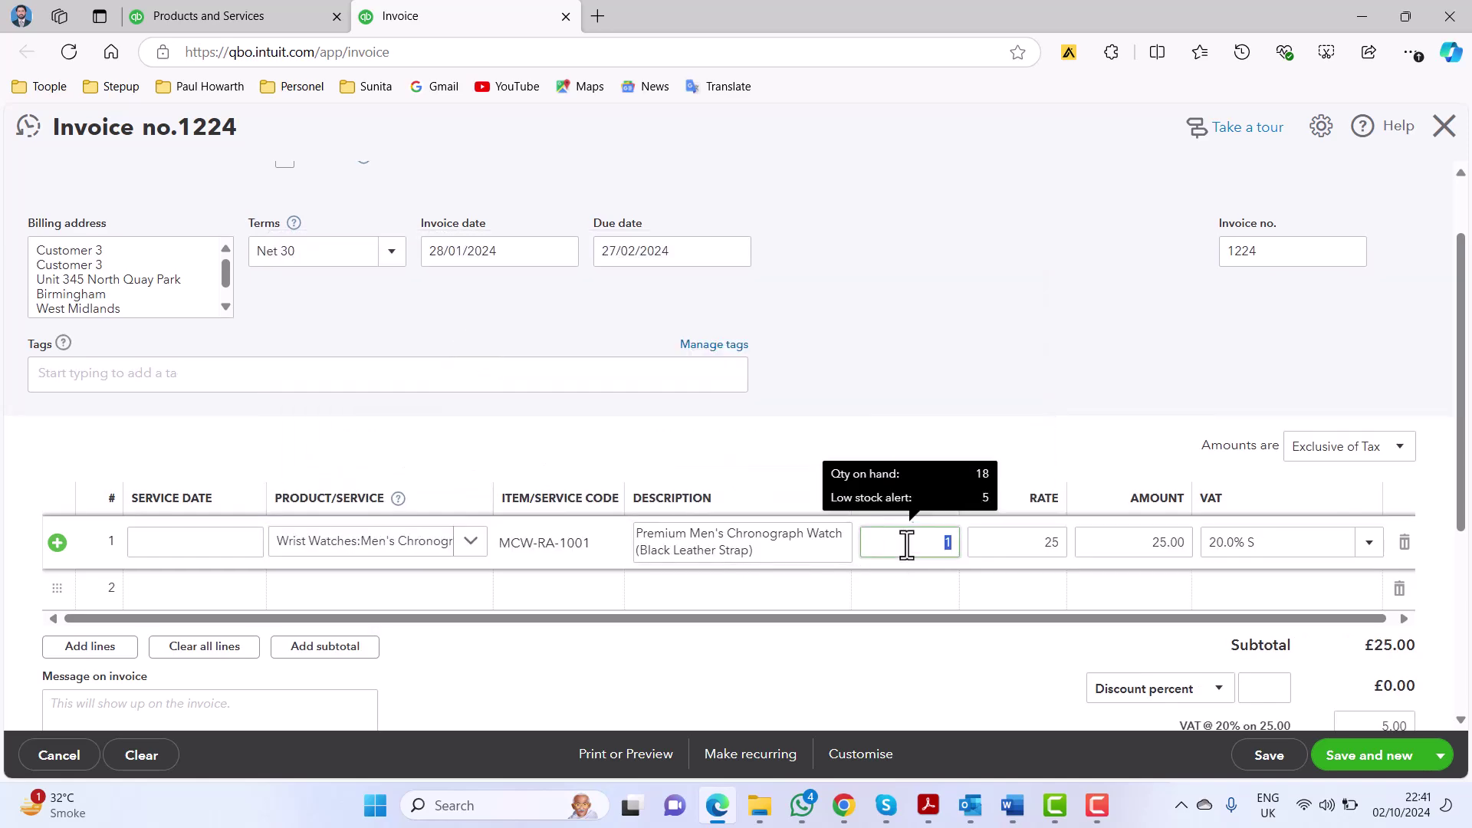
text(3)
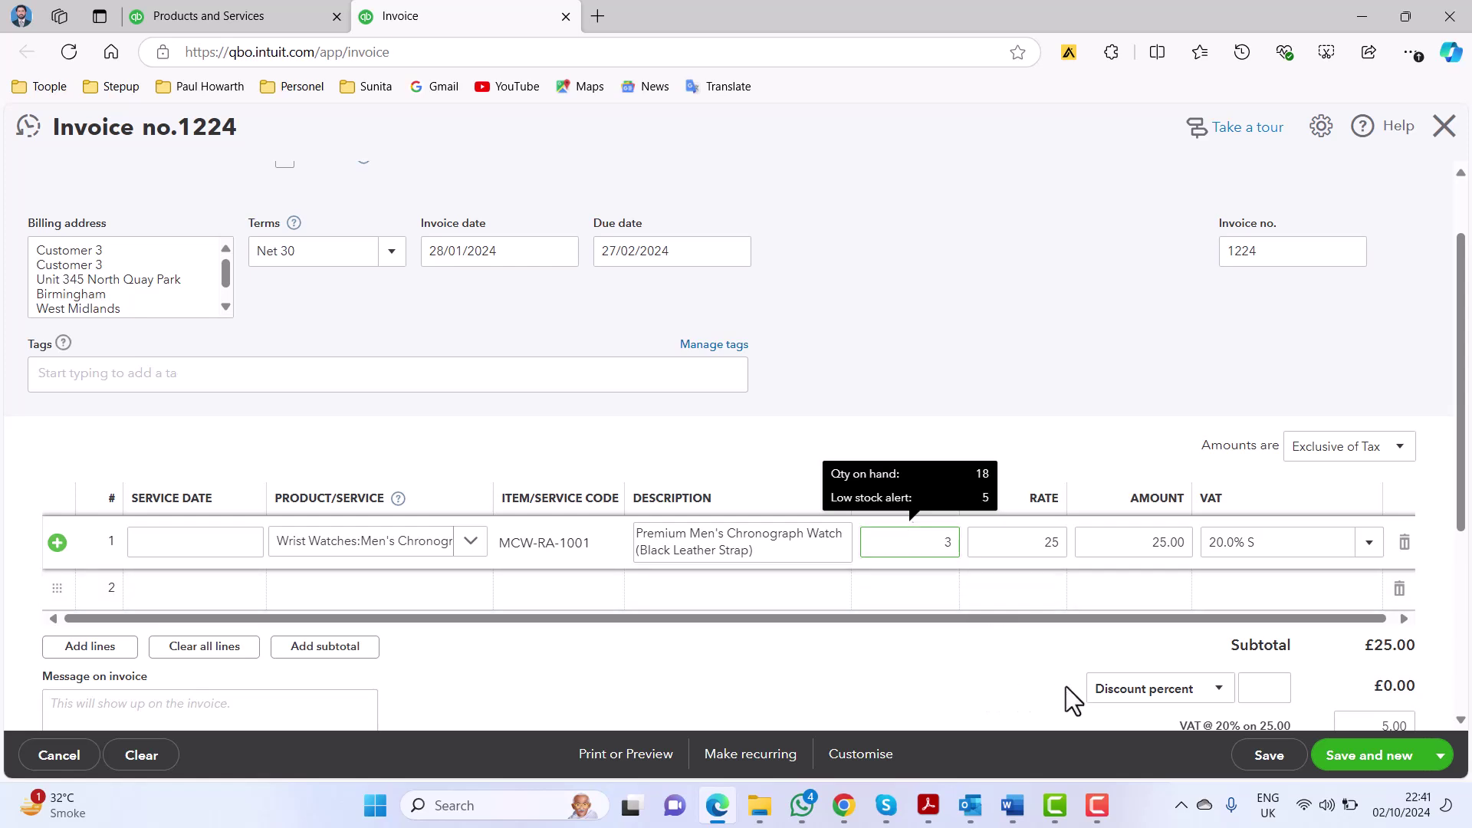
Save the Customer 3 invoice, open a new one, and check the sale's remaining stock and low stock note in the Word document.
click(1349, 759)
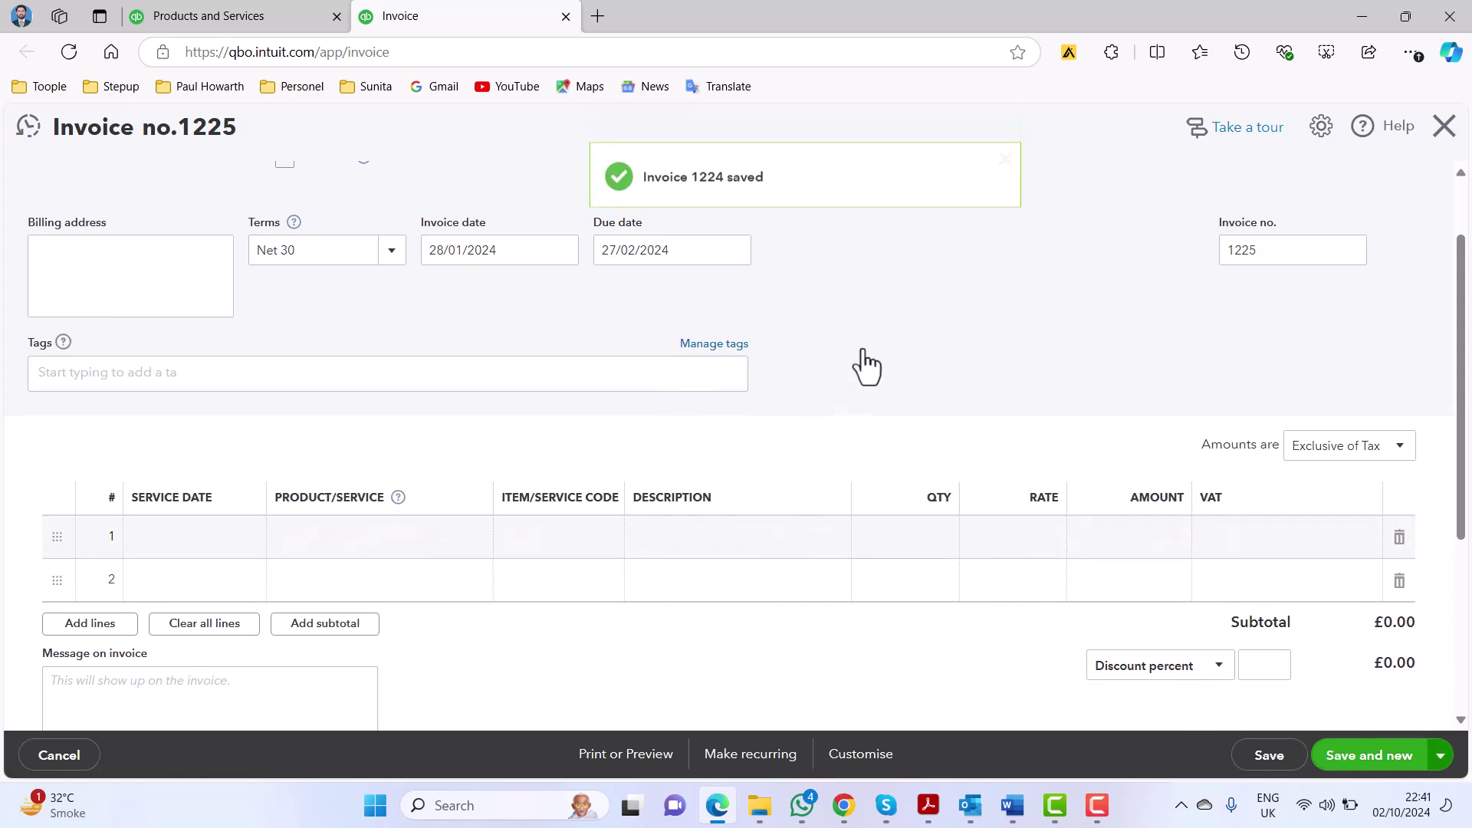
click(1013, 805)
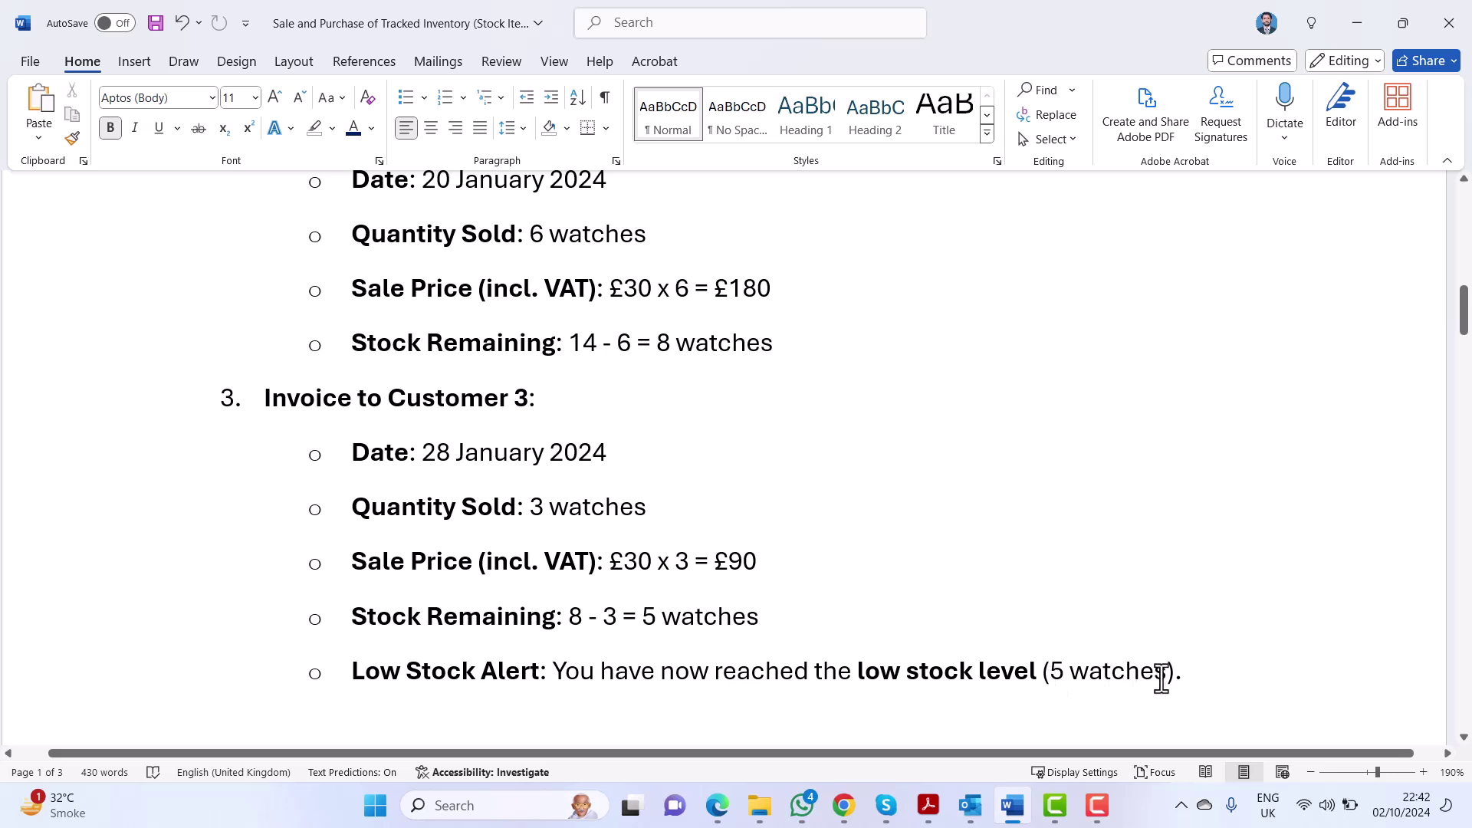
click(719, 809)
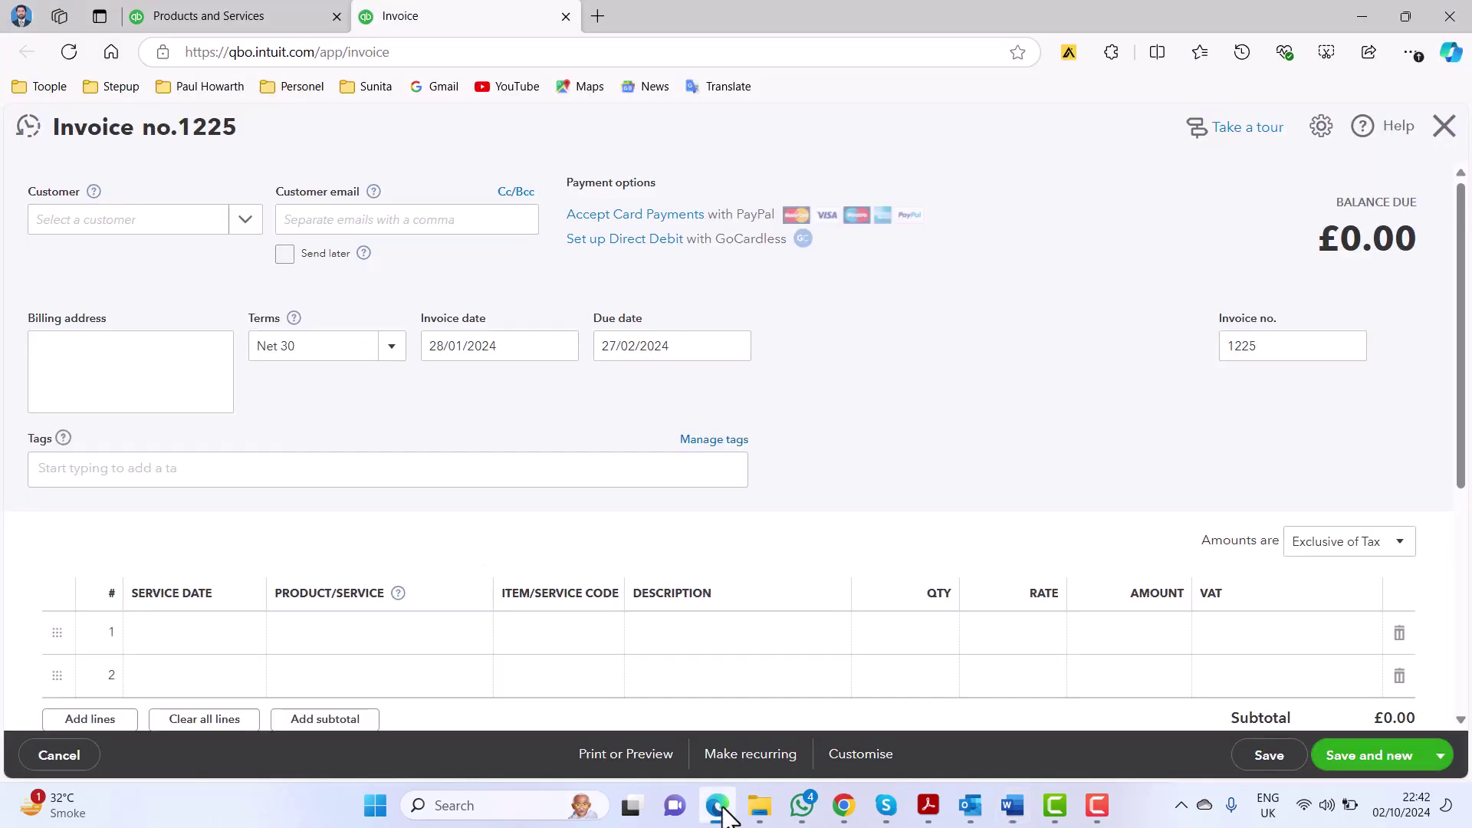
Reload the Products and Services list in the browser and check the quantity on hand of Men's Chronograph Watch (Black Leather Strap).
click(262, 4)
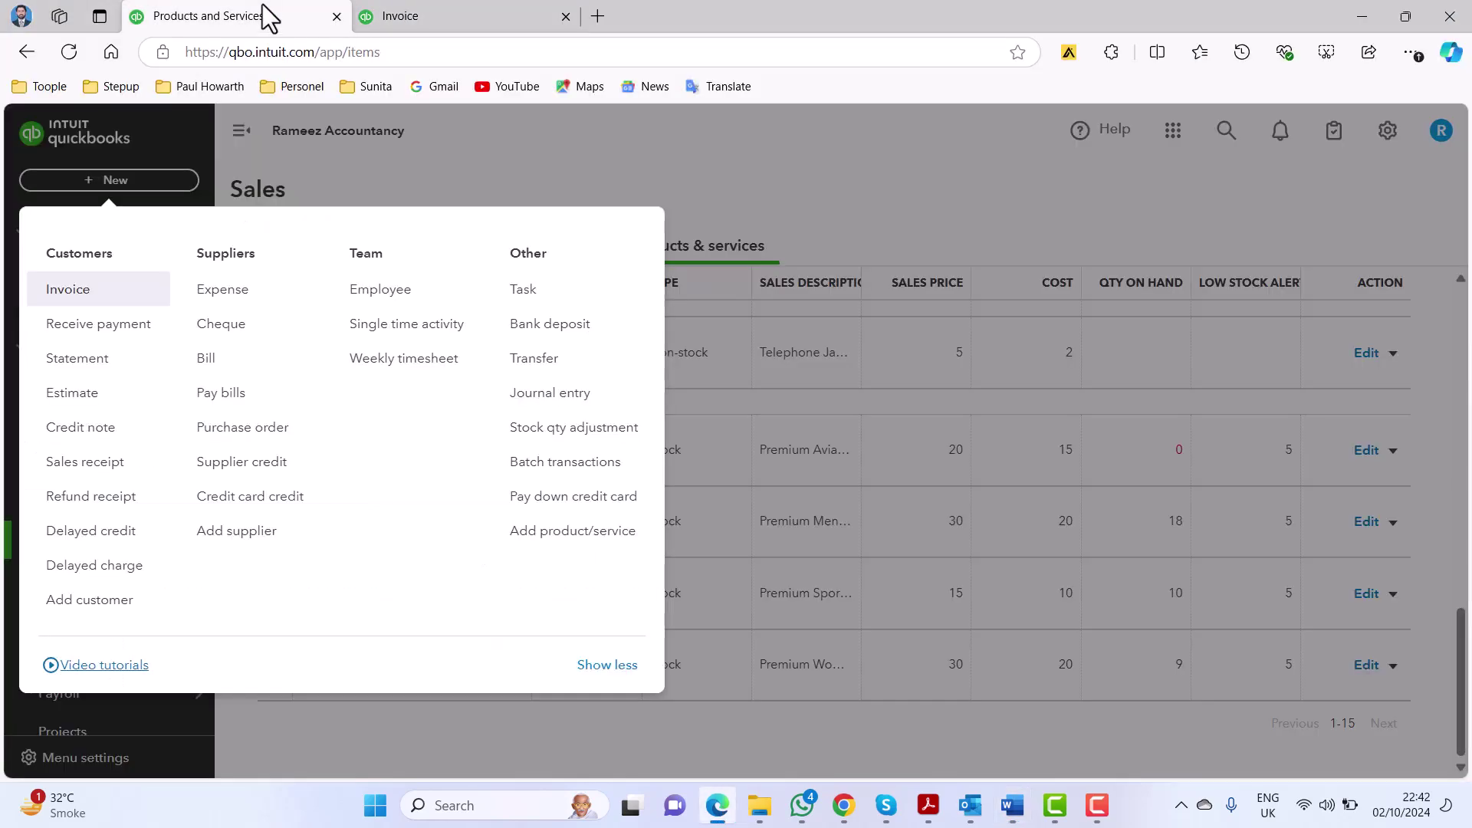
click(781, 152)
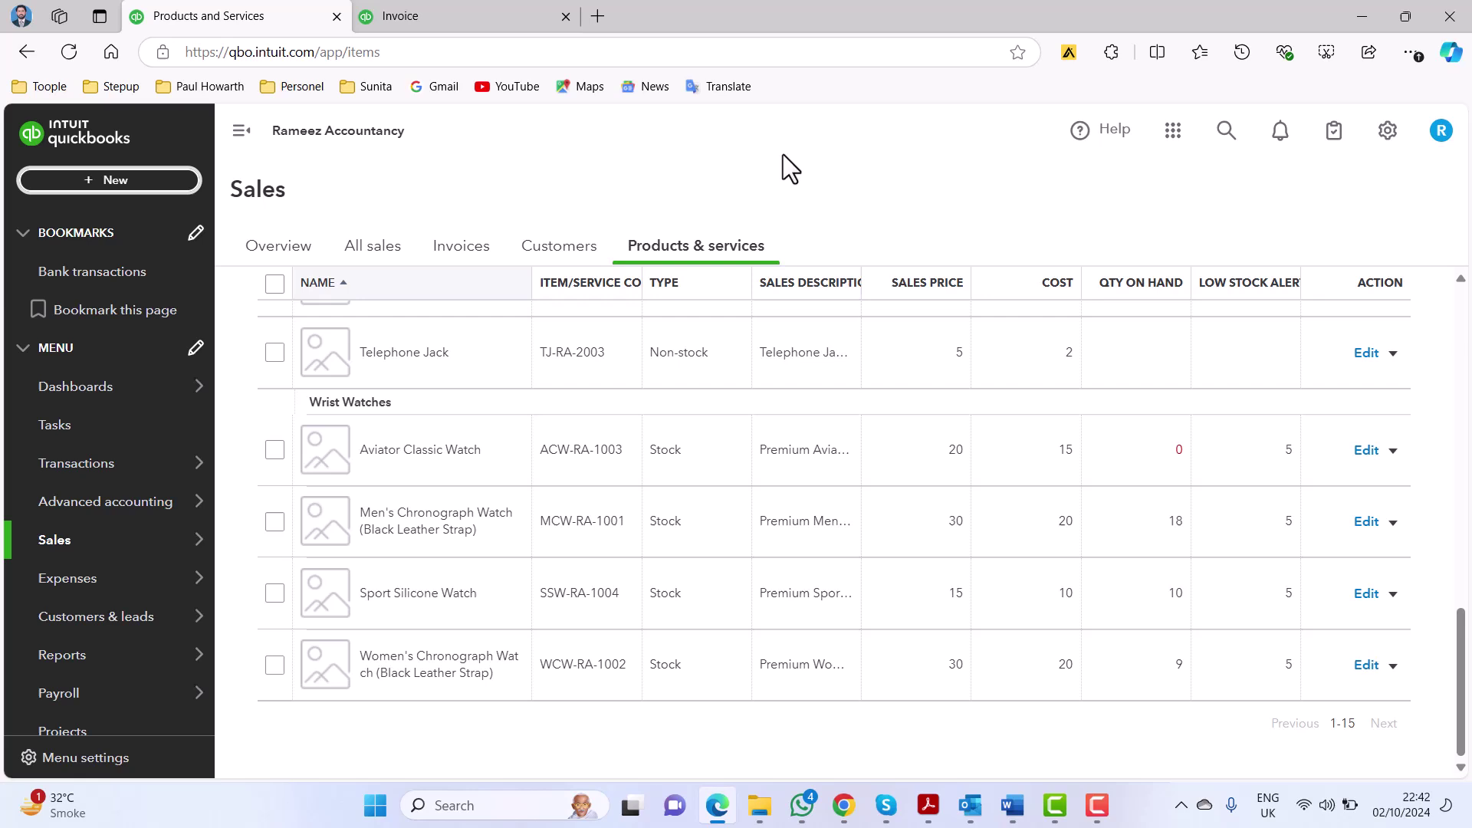
click(743, 50)
key(Return)
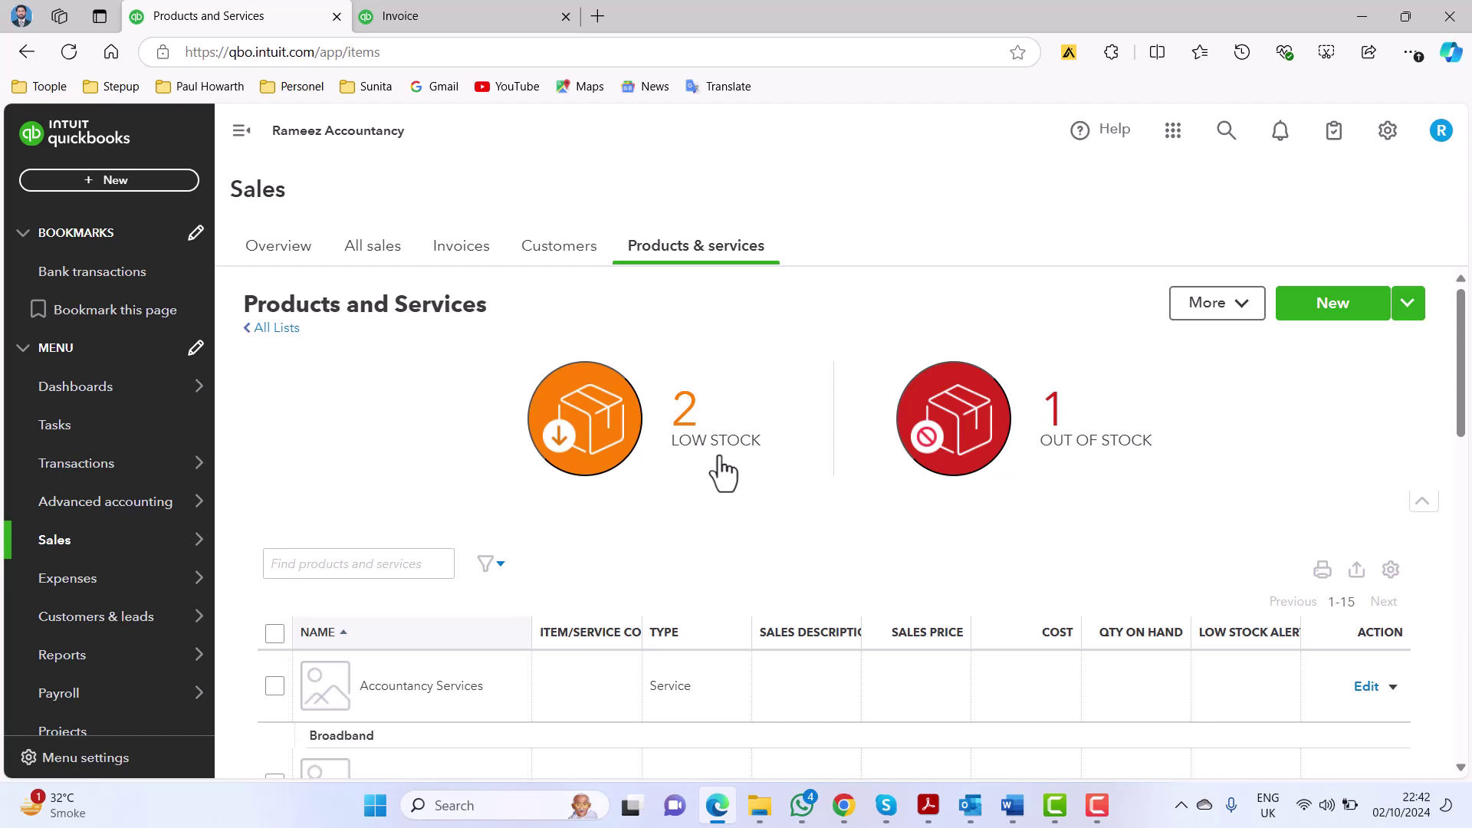
scroll(719, 460, down, 8)
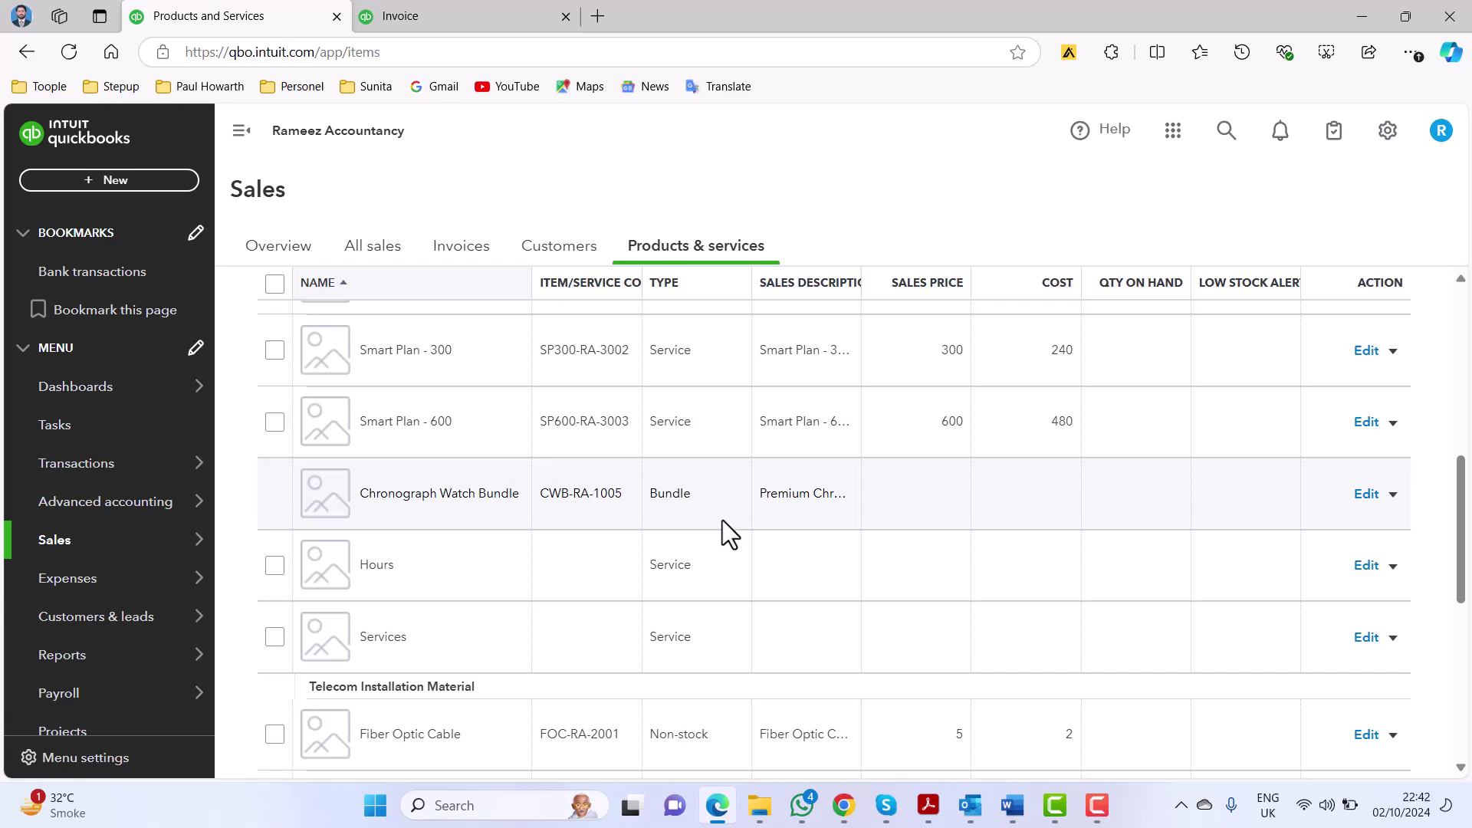
scroll(722, 520, down, 4)
scroll(722, 520, down, 2)
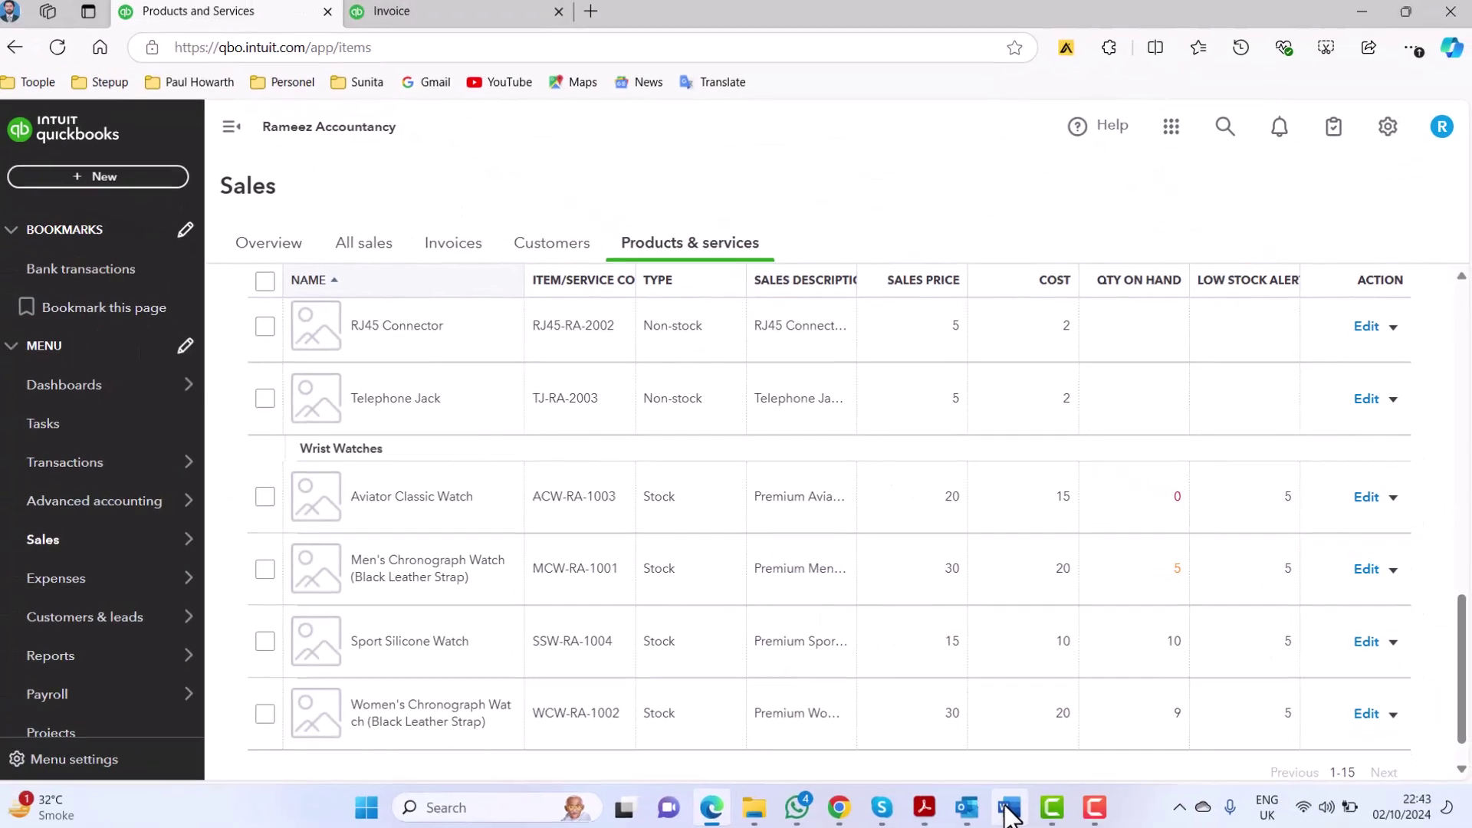
Read the January purchase order details for Premium Watches in the Word document.
click(1012, 805)
scroll(729, 408, down, 10)
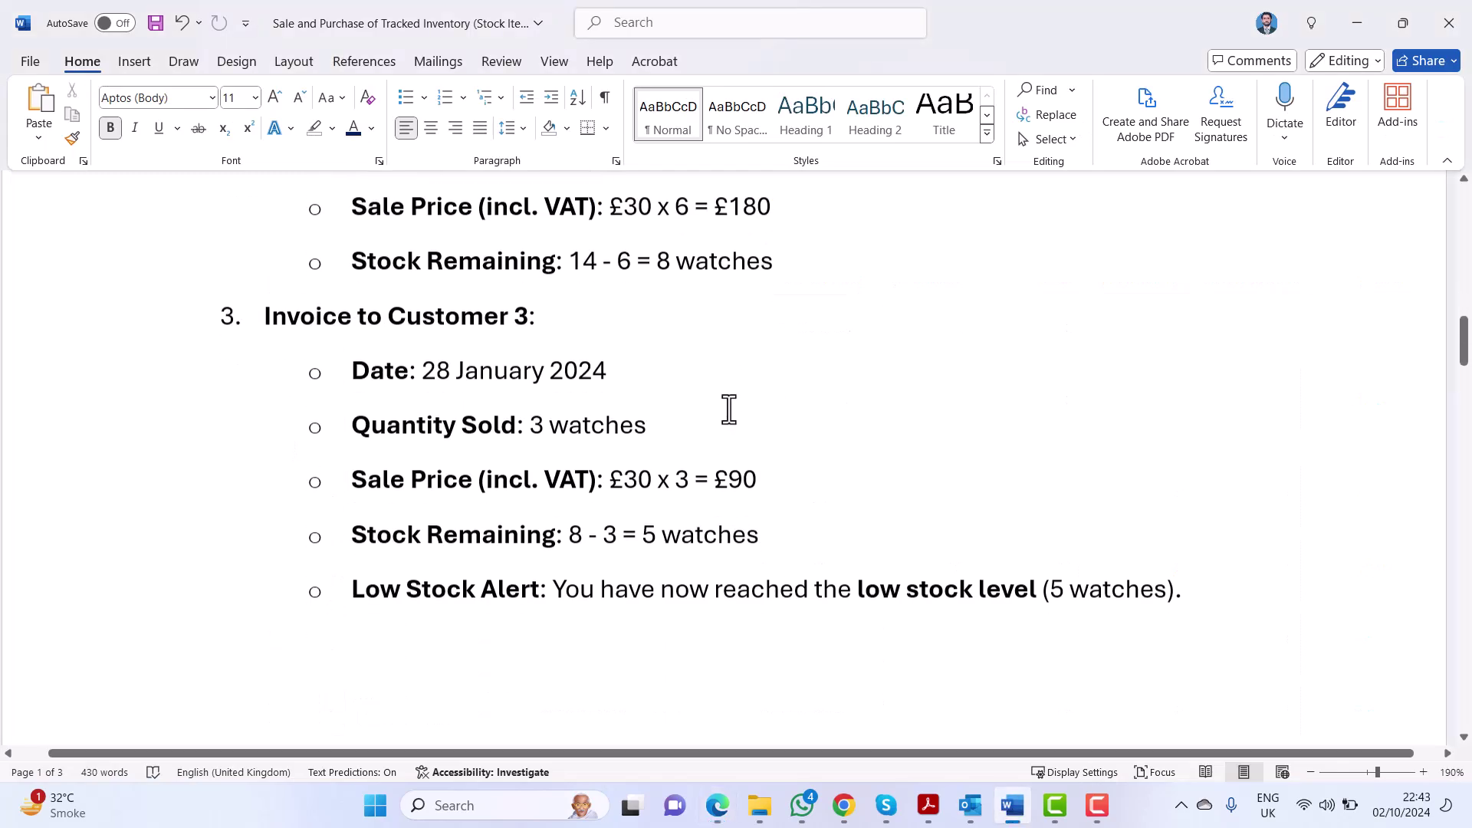
scroll(728, 409, down, 3)
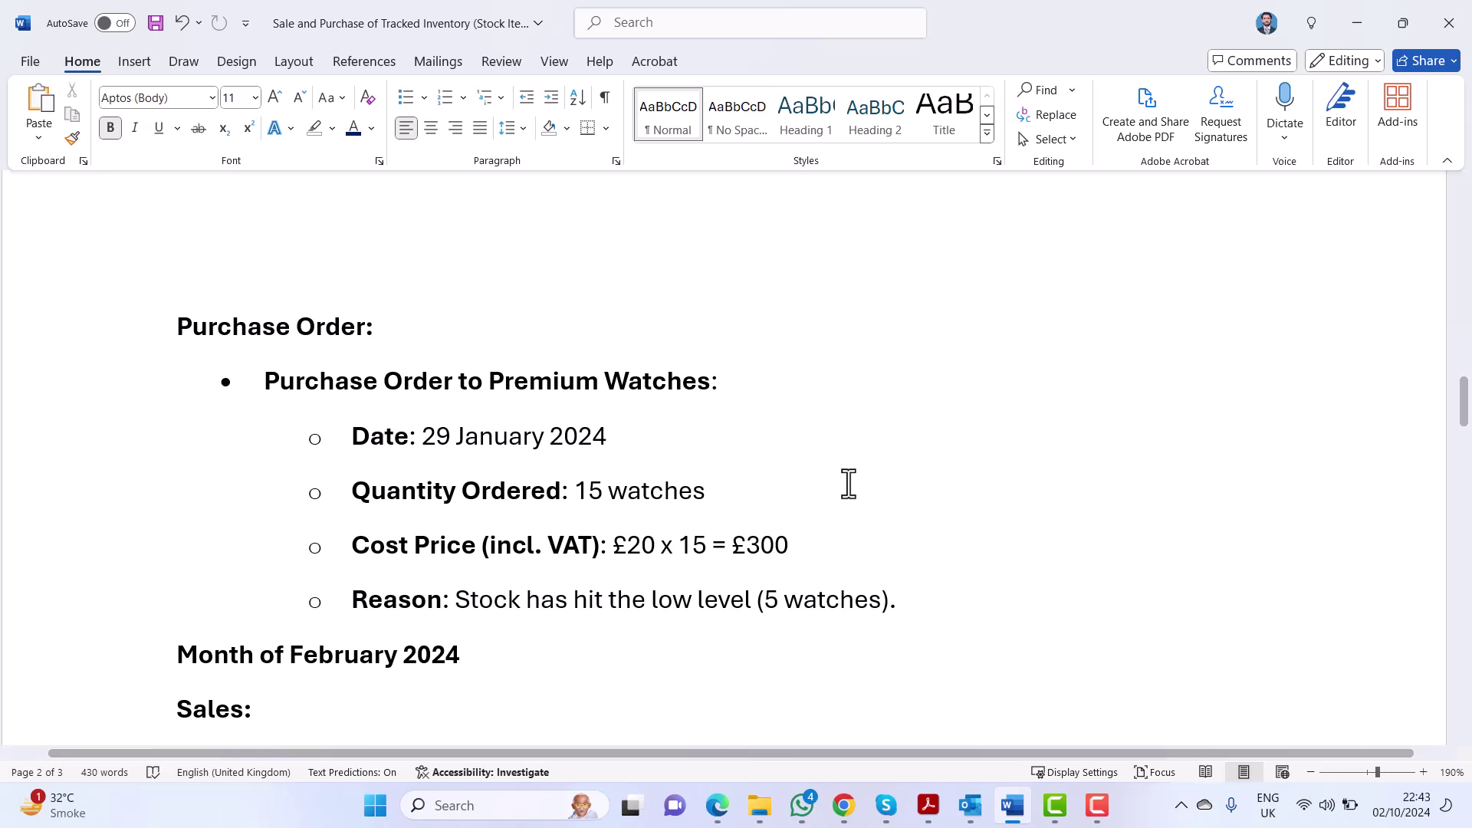
Return to QuickBooks in the browser and open a new purchase order in a separate browser tab.
mouse_move(719, 813)
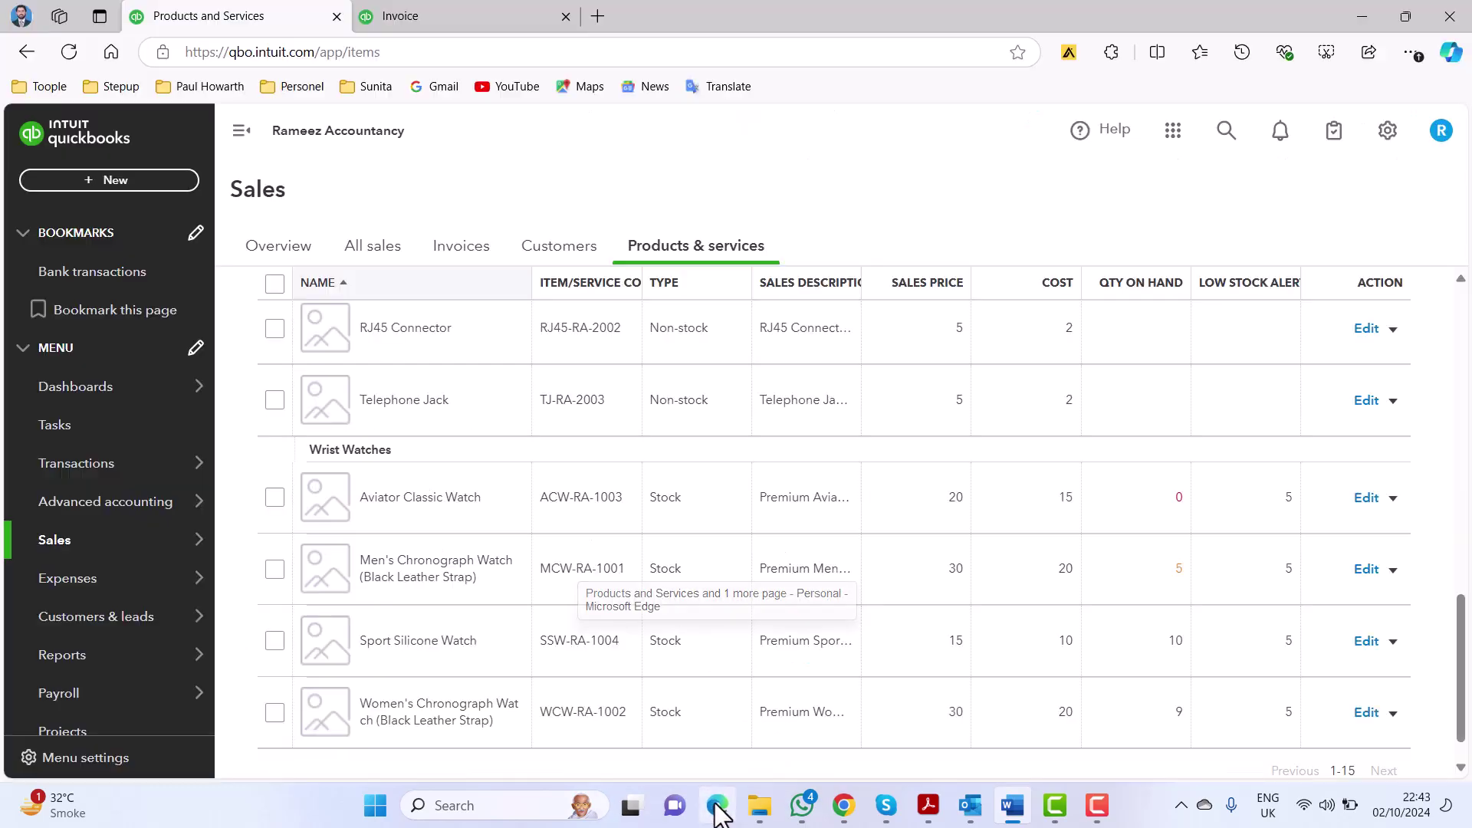
click(716, 690)
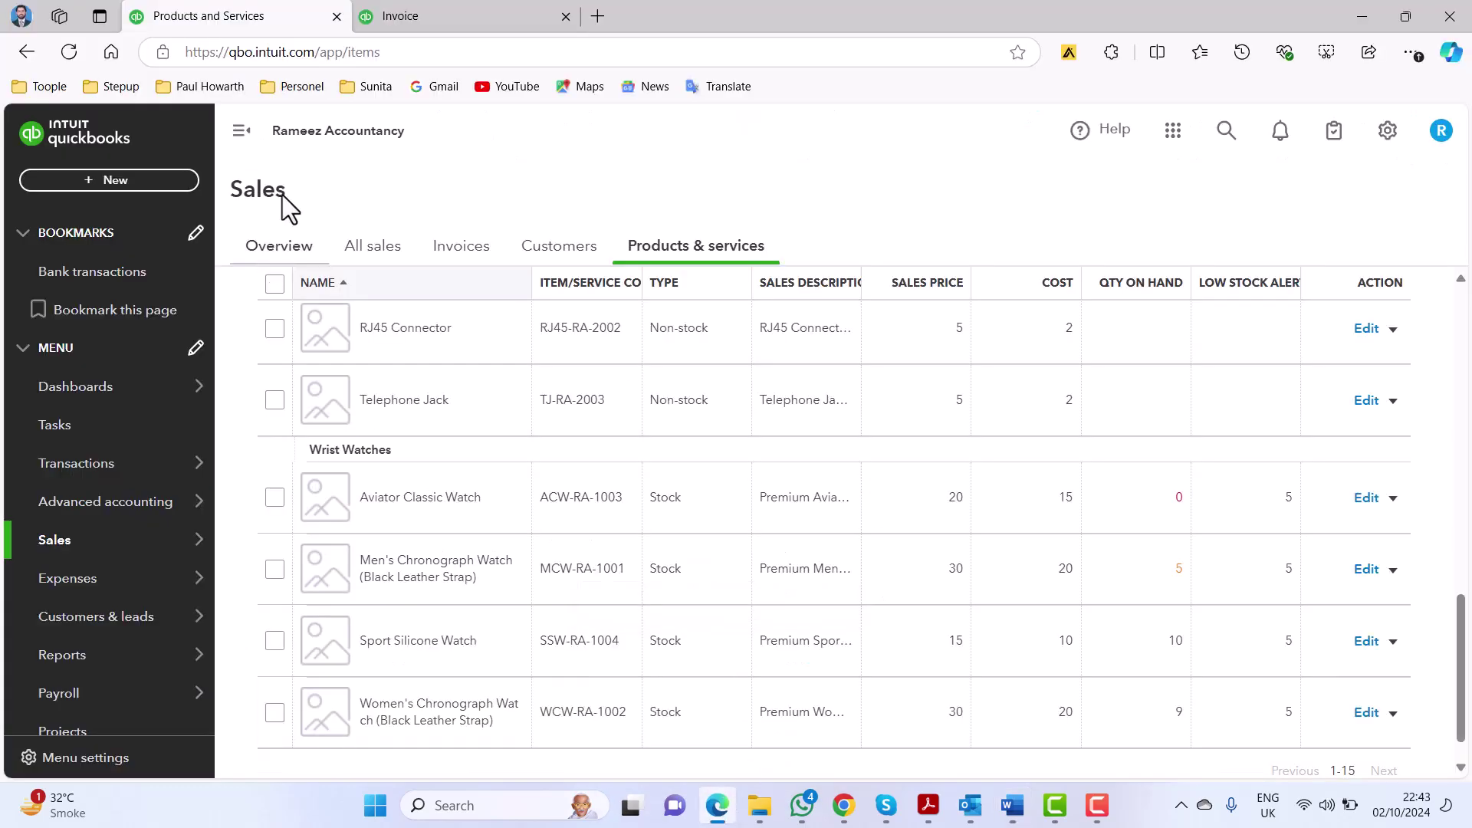
click(152, 183)
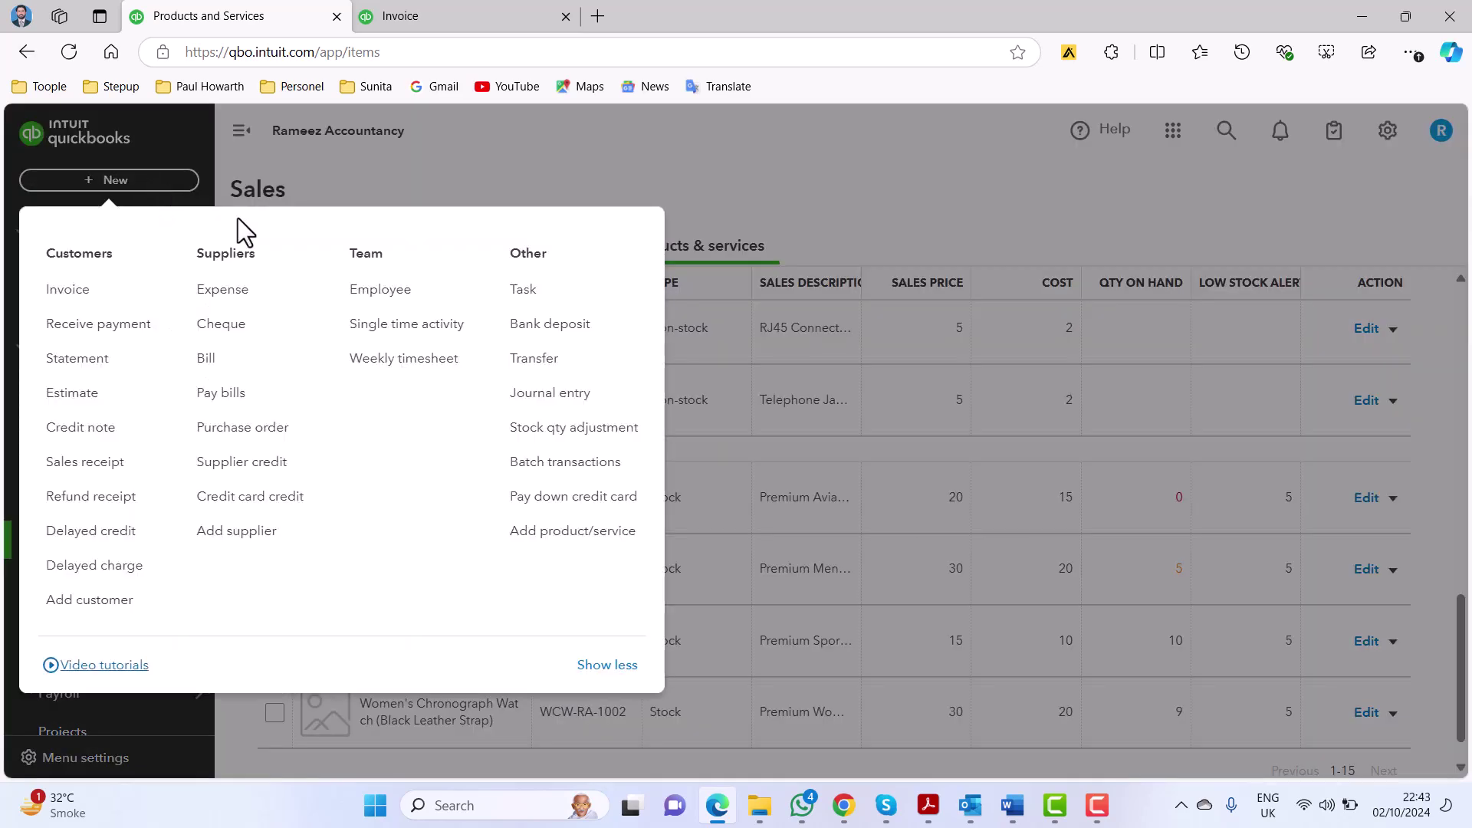
right_click(262, 436)
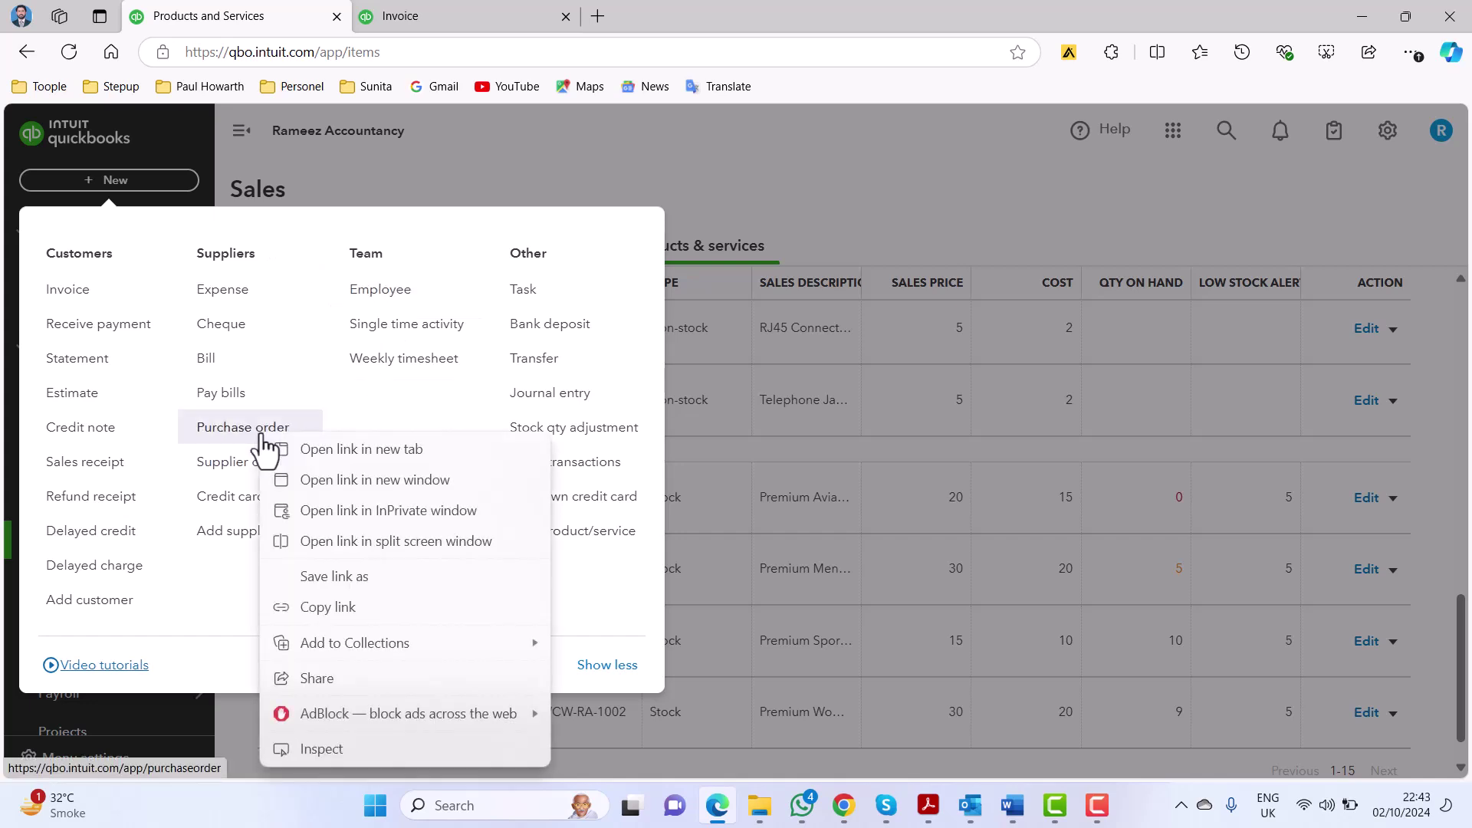
click(306, 451)
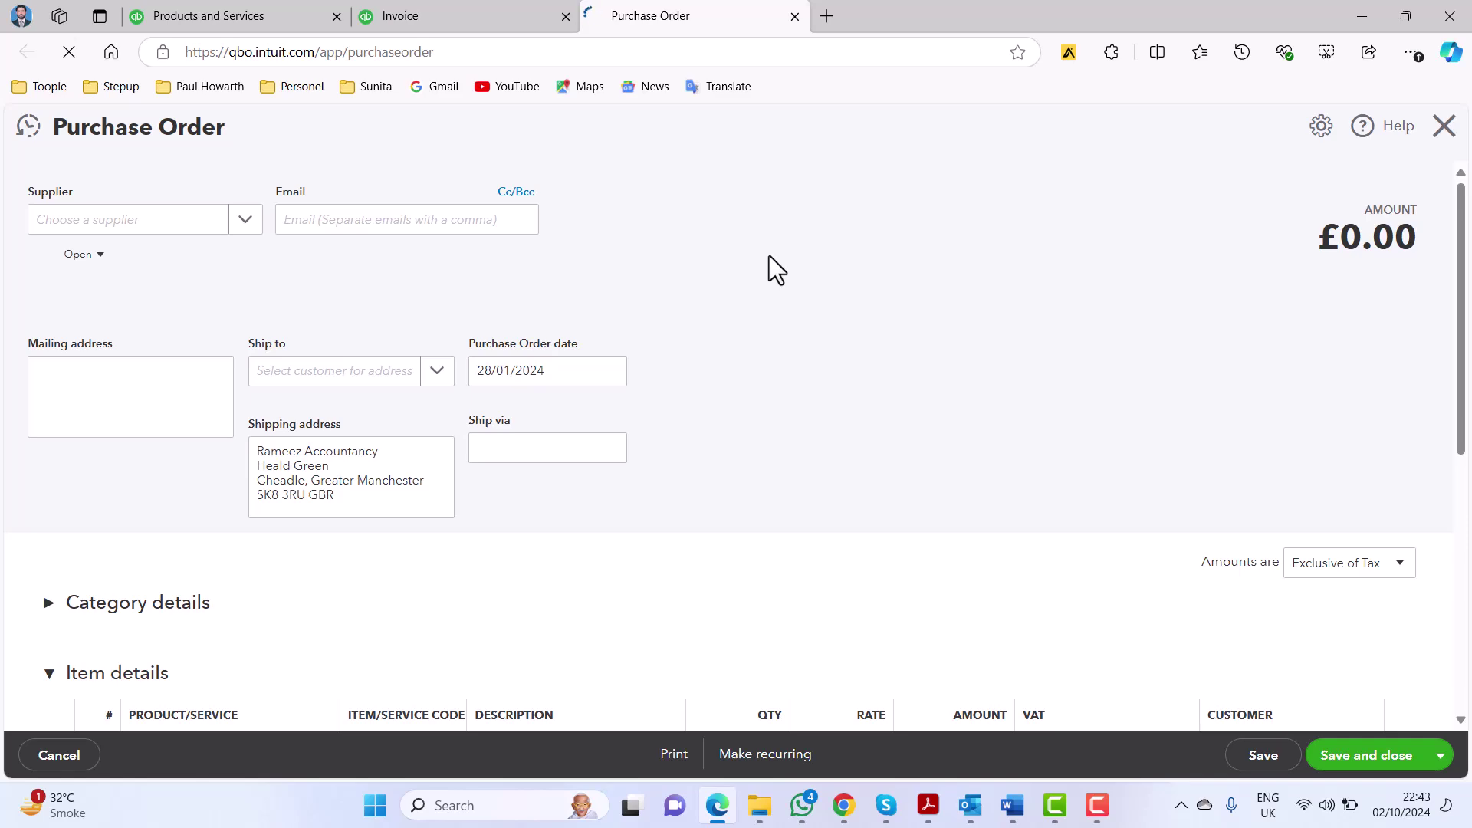
Recheck the order details in the Word document, then set the purchase order's supplier to Premium Watches and its date to 29/01/2024.
click(1008, 801)
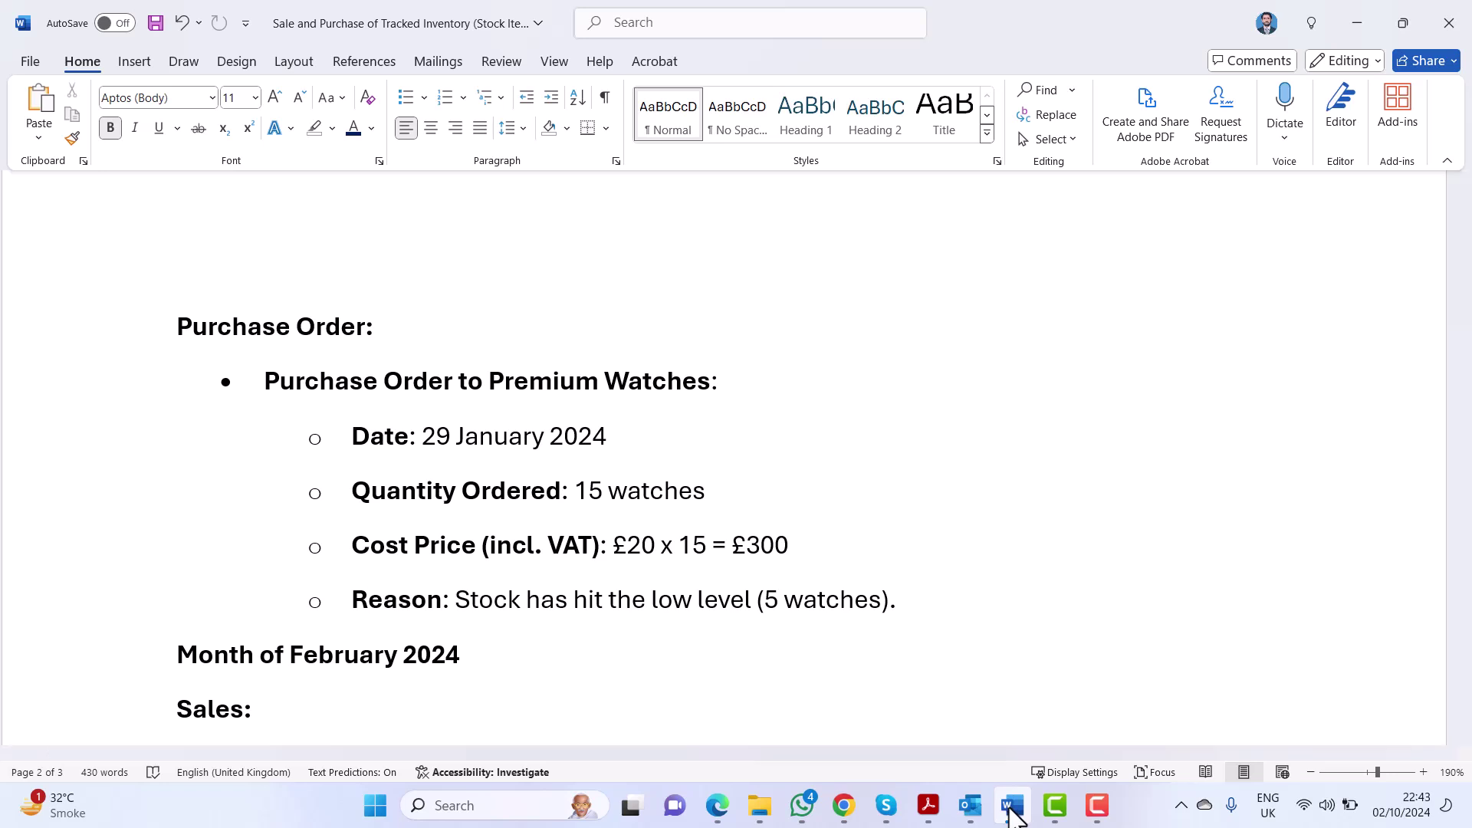
click(1010, 812)
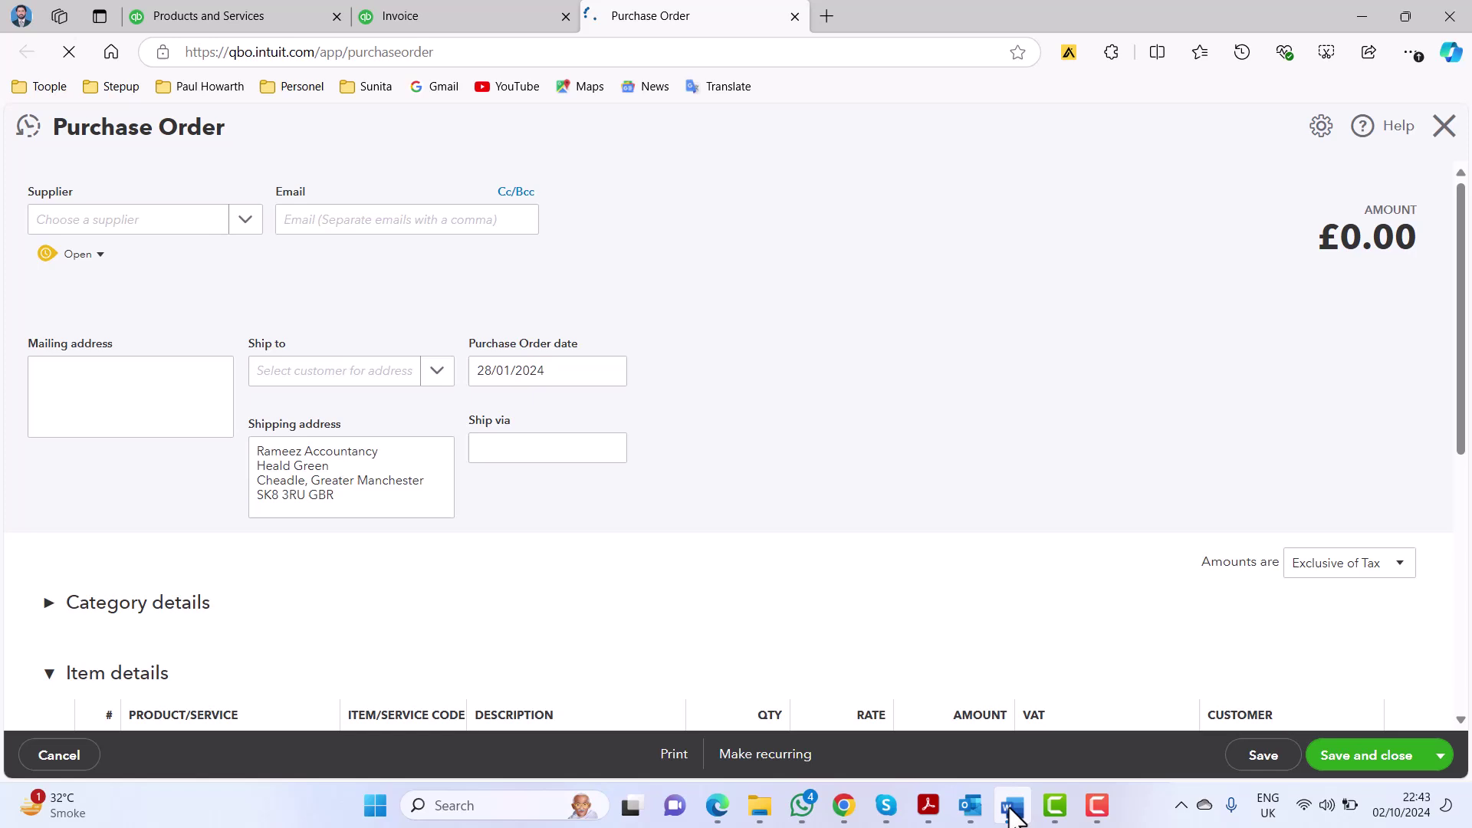
click(191, 230)
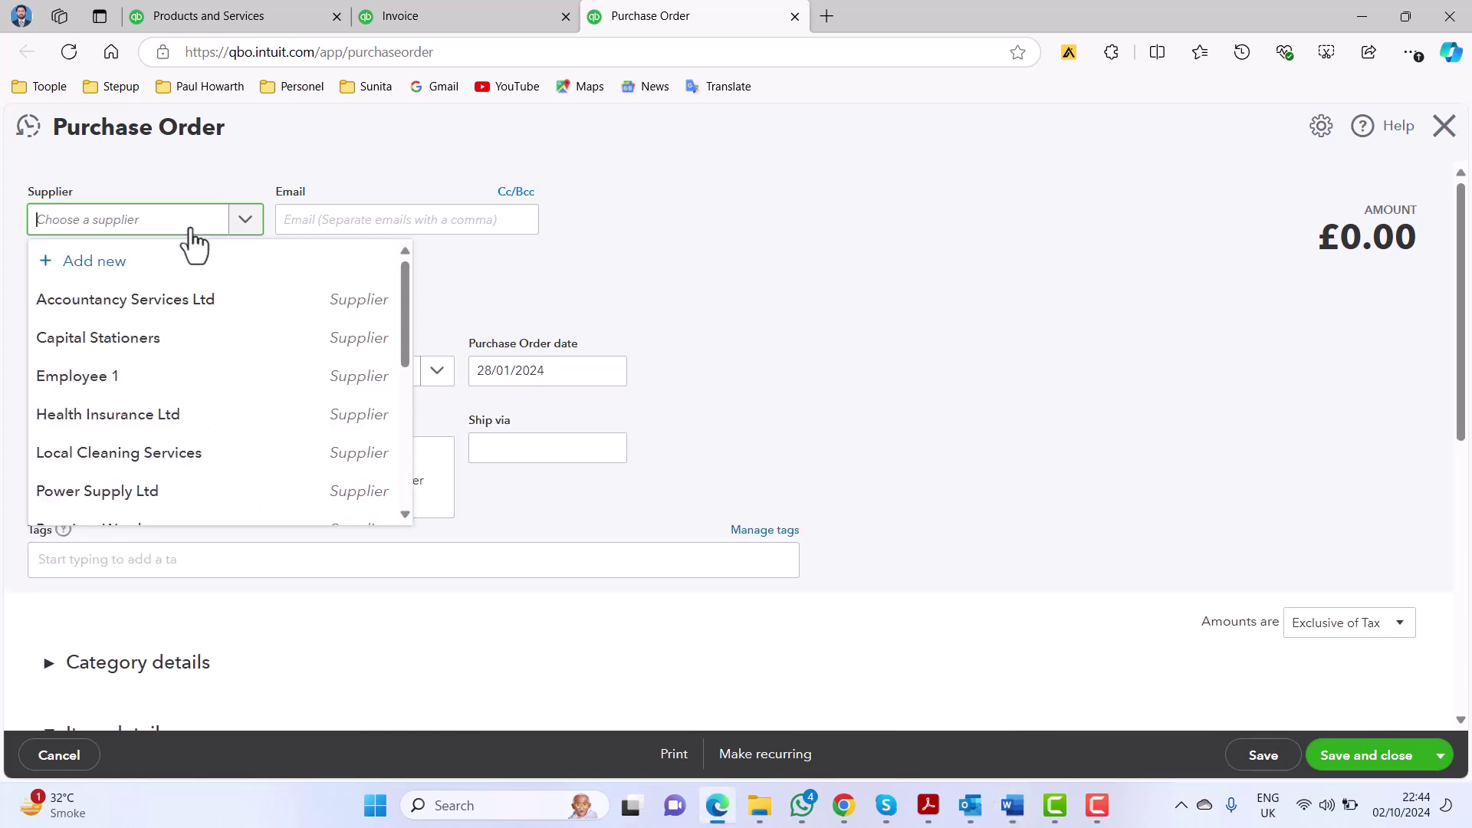
scroll(198, 378, down, 3)
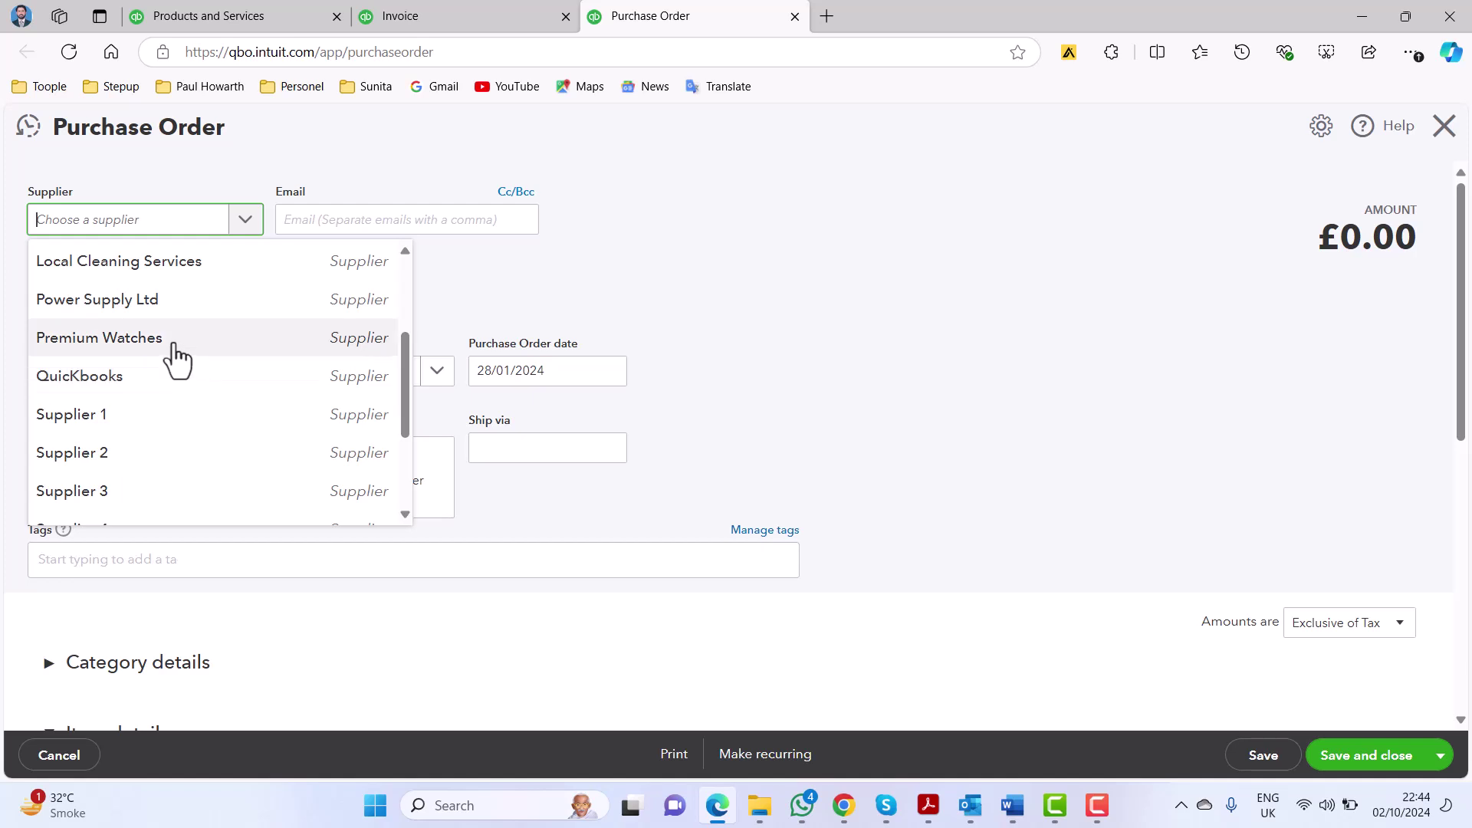
click(172, 341)
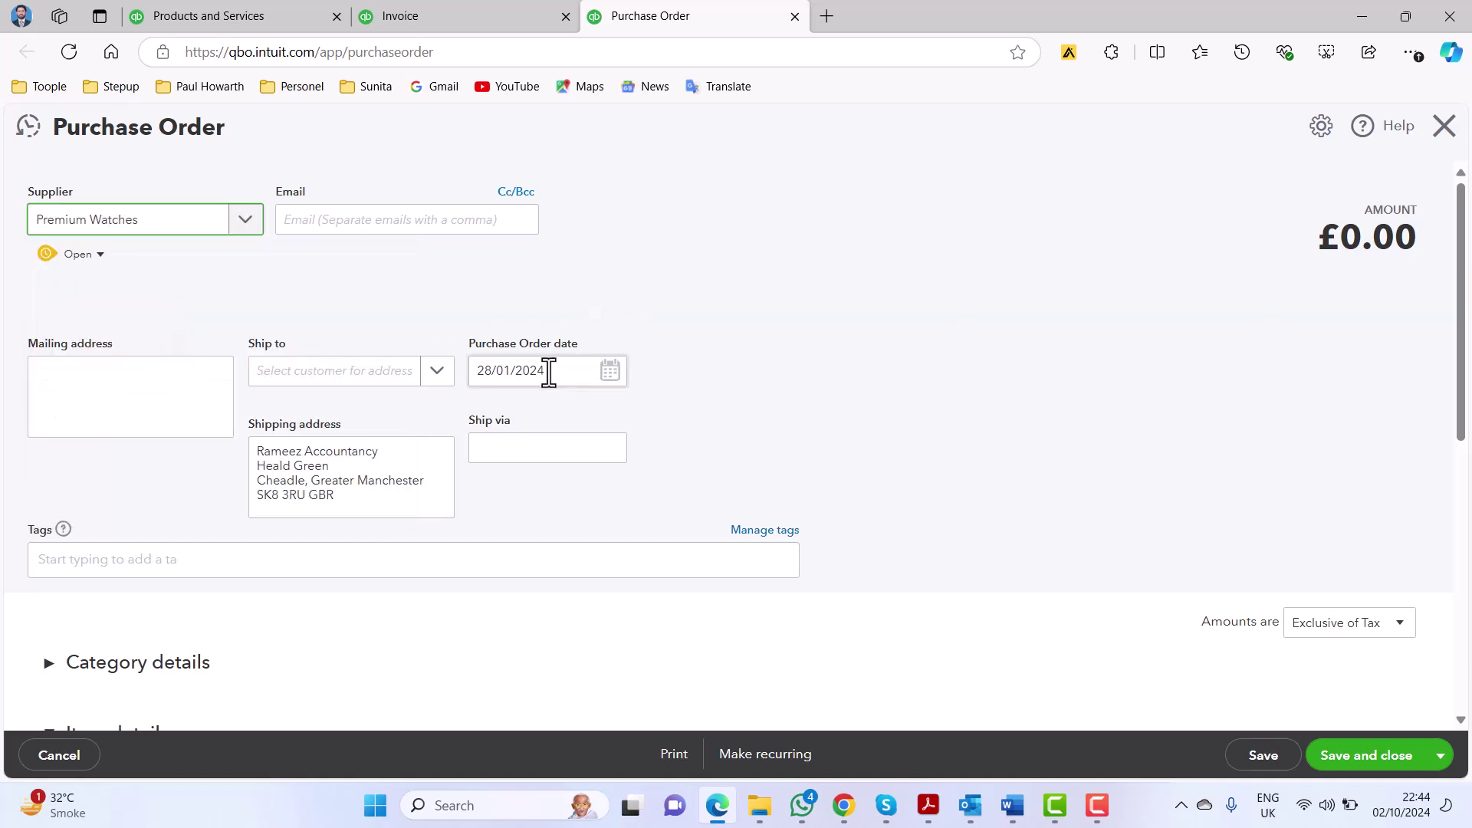
click(607, 381)
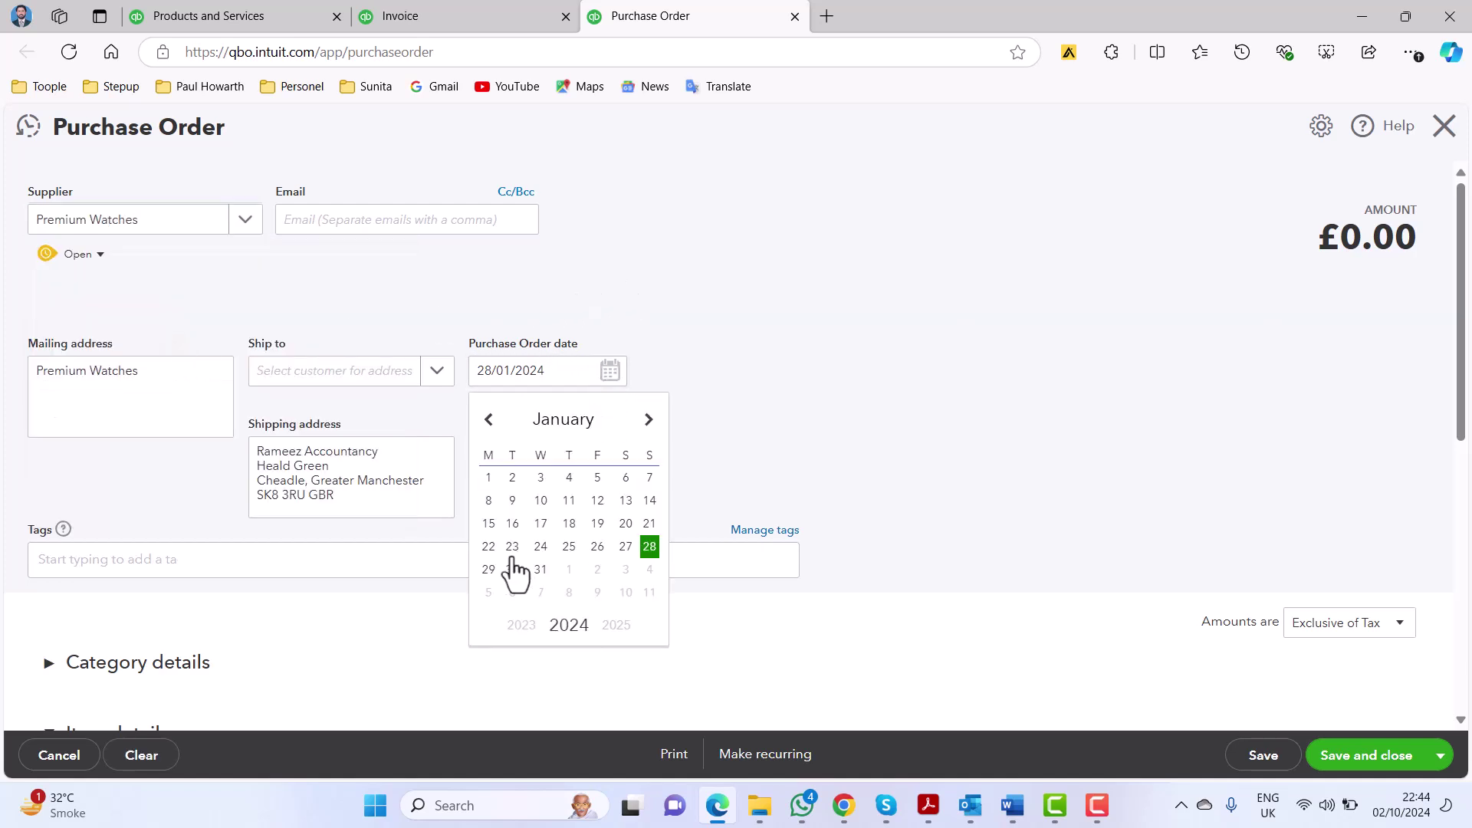
click(488, 569)
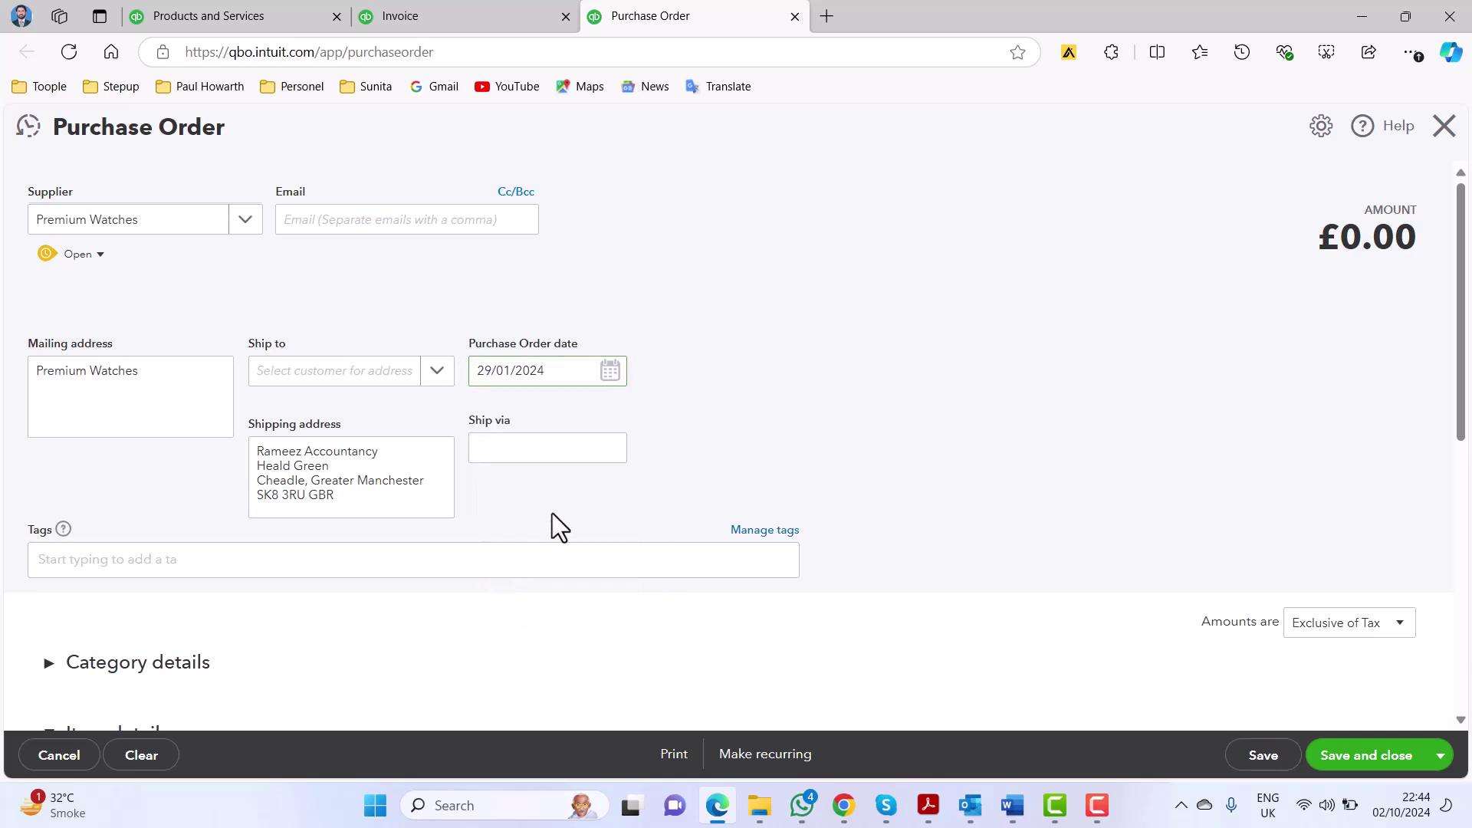
Add Men's Chronograph Watch (Black Leather Strap) to the first item line of the purchase order with a quantity of 15.
scroll(559, 526, down, 1)
scroll(561, 525, down, 1)
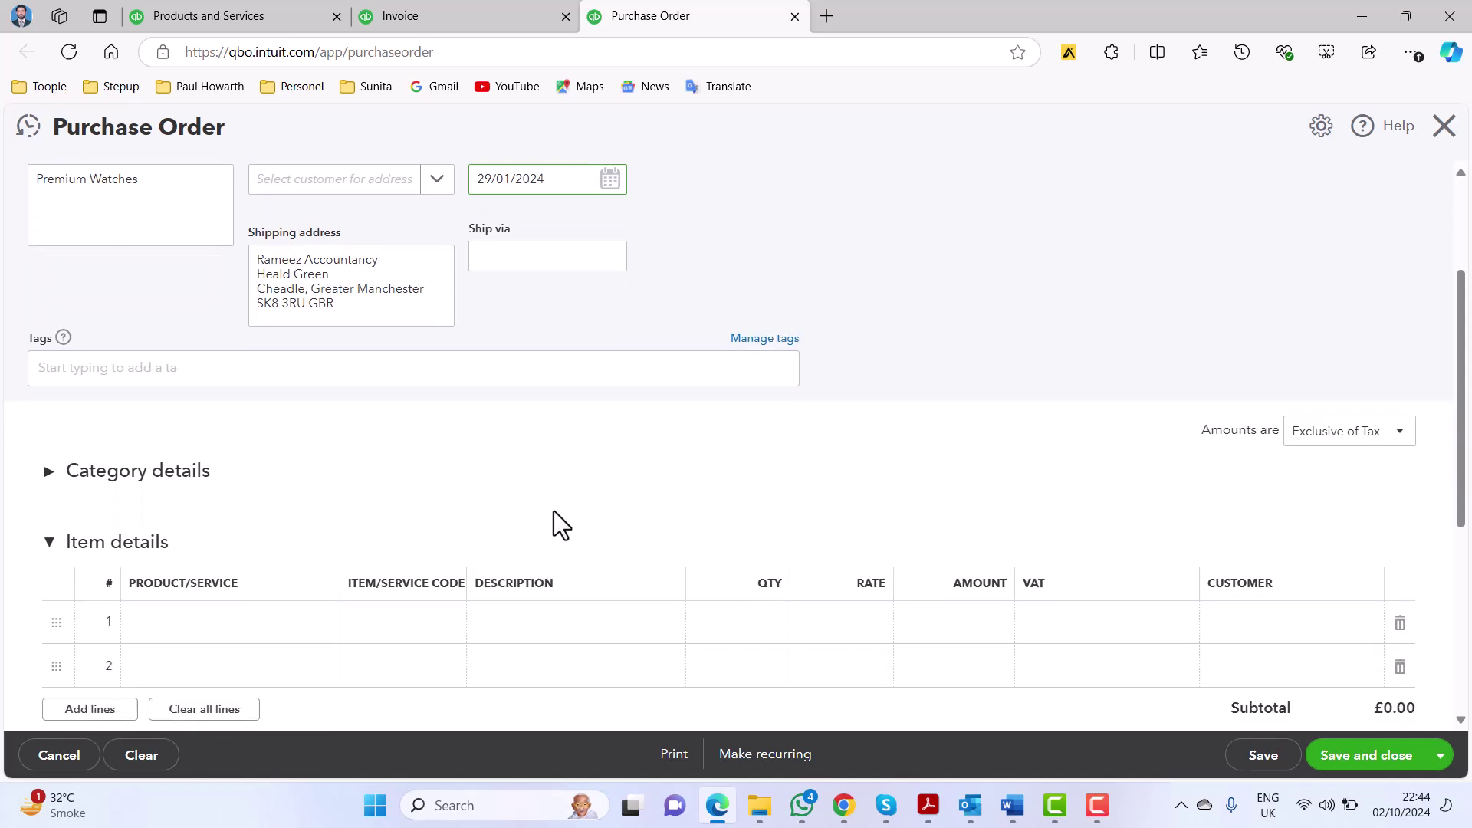
scroll(559, 521, down, 1)
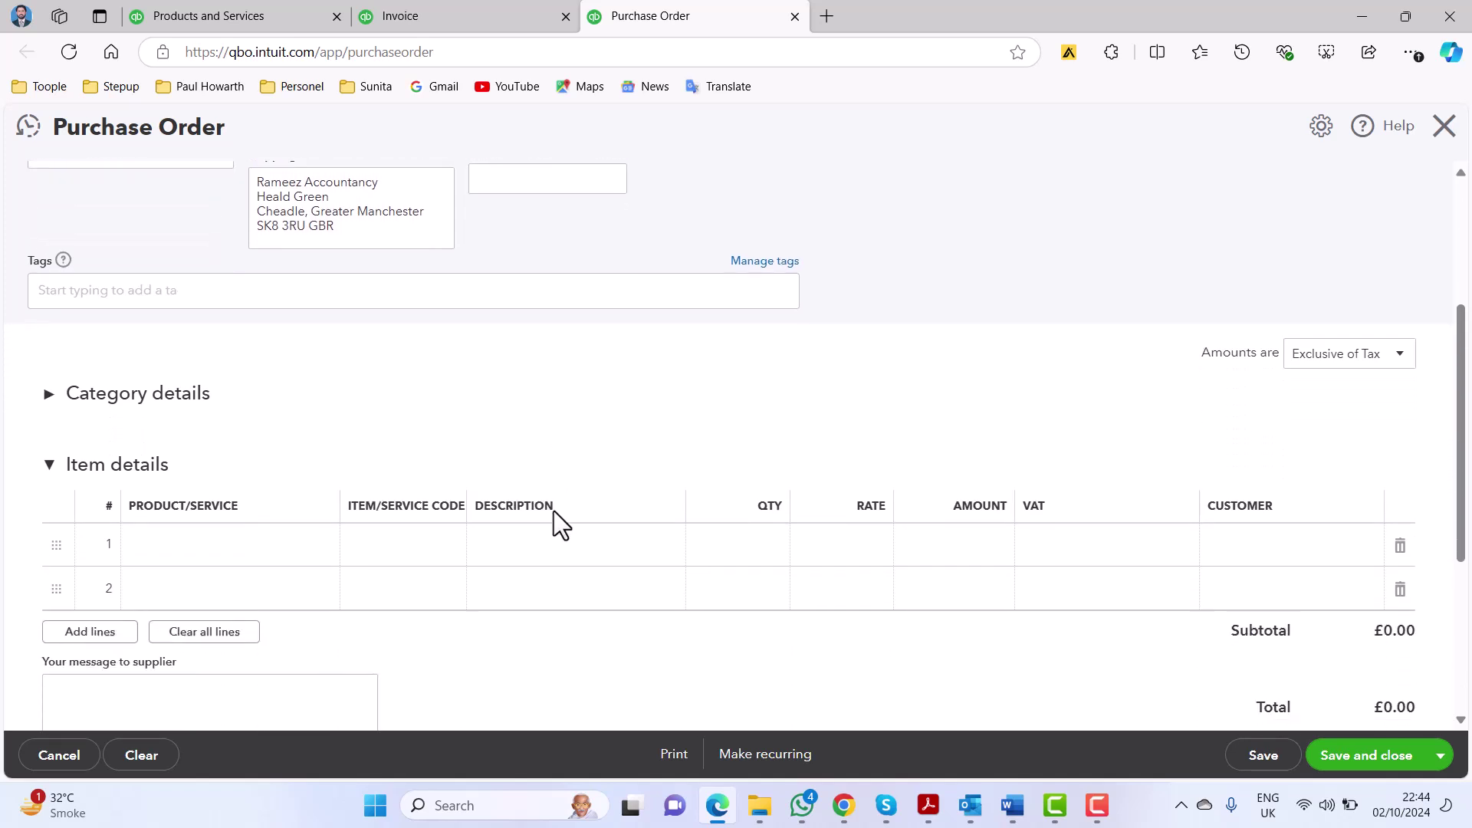
click(422, 543)
click(317, 539)
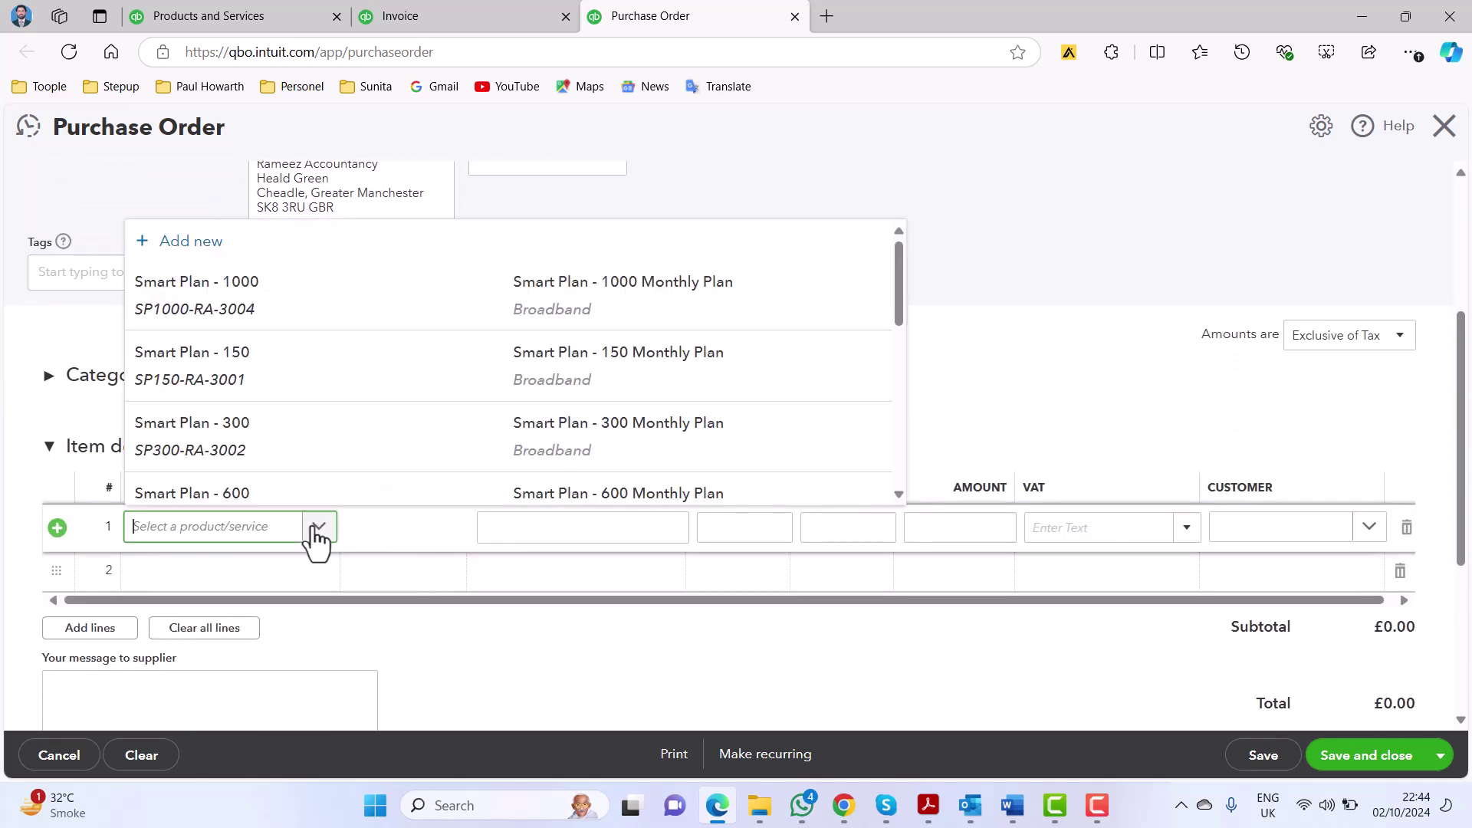
scroll(313, 448, down, 5)
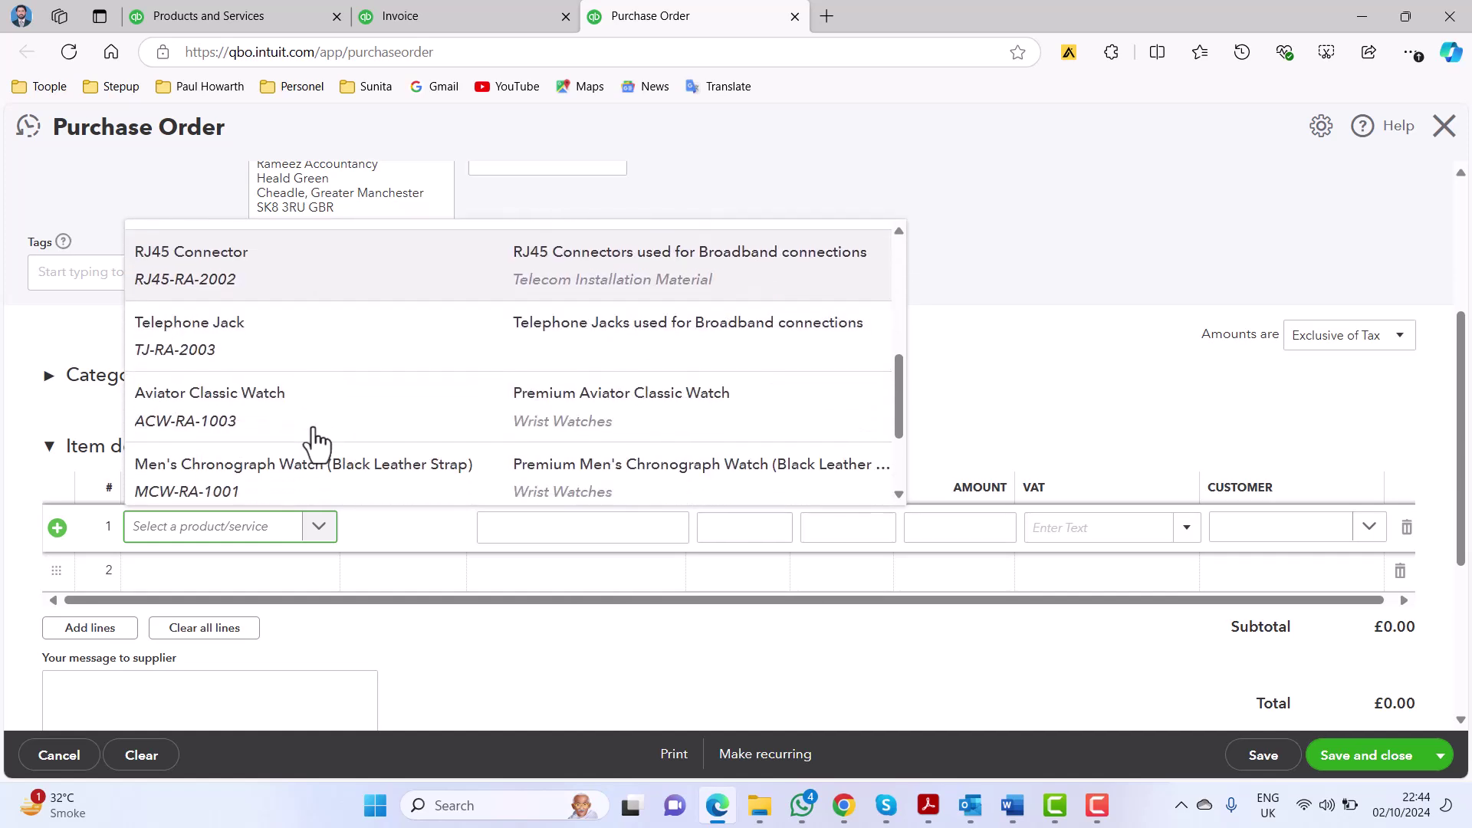
scroll(313, 441, down, 3)
click(308, 394)
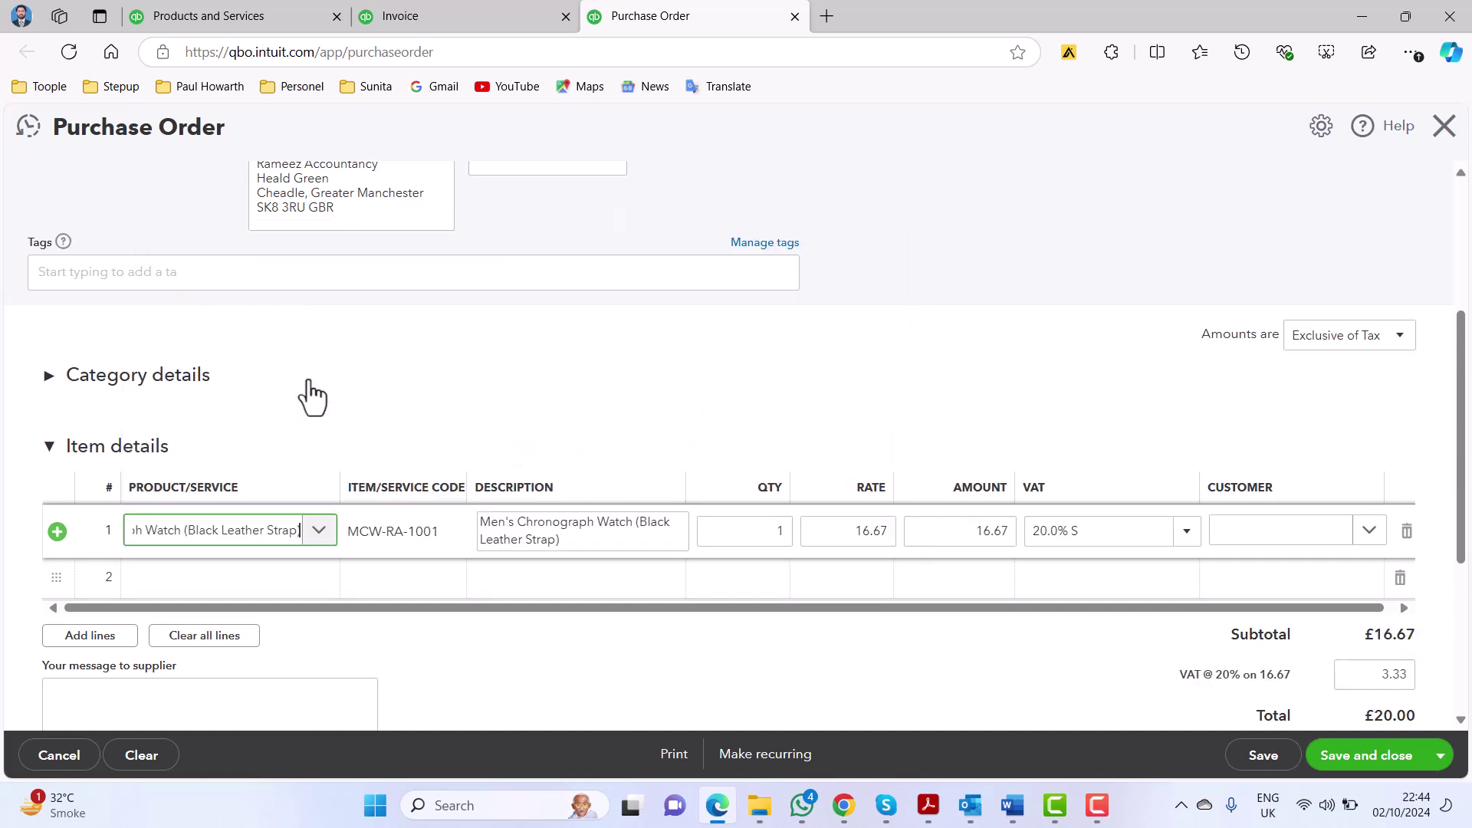
click(776, 535)
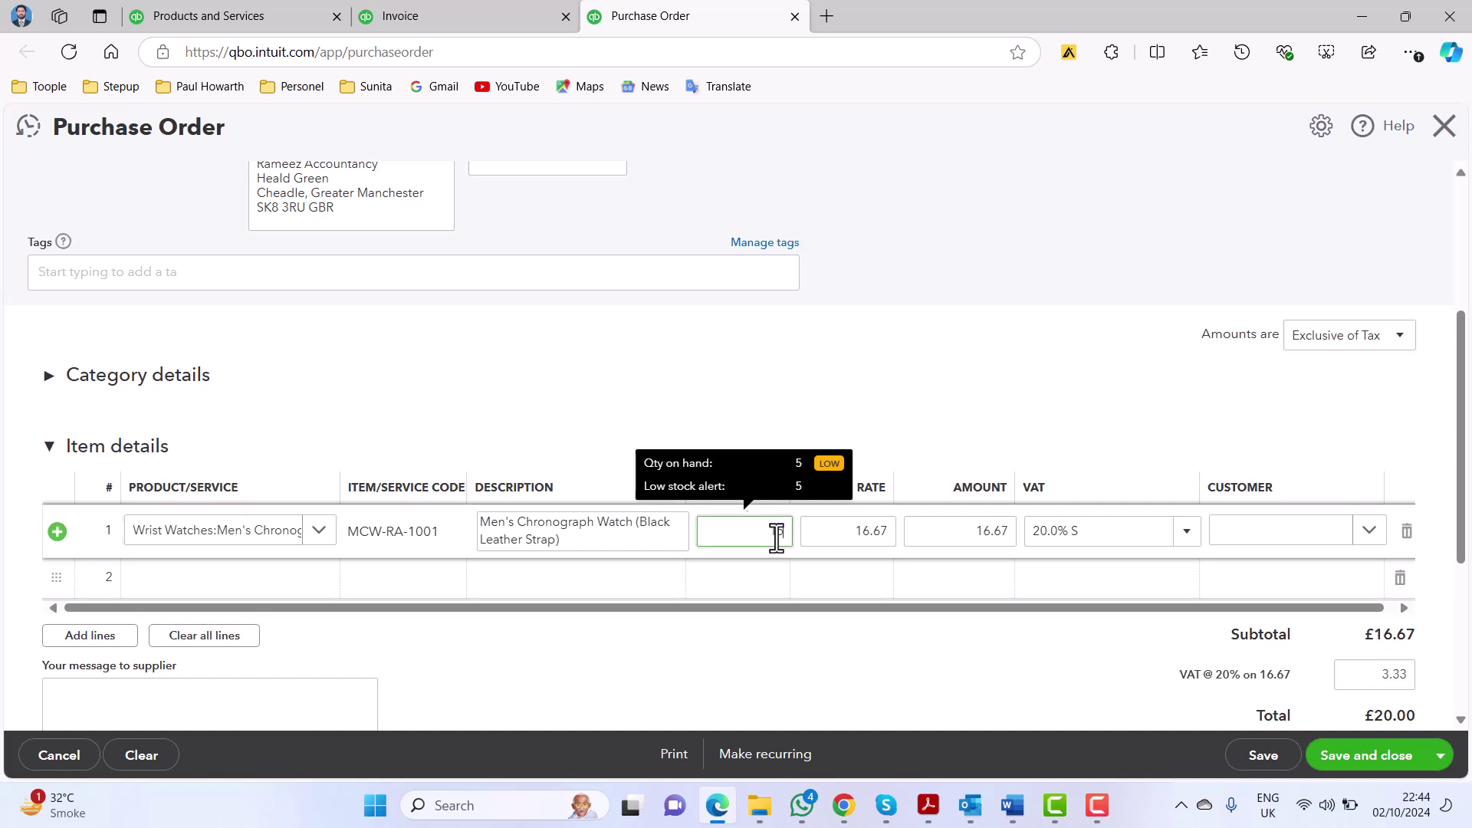
key(Tab)
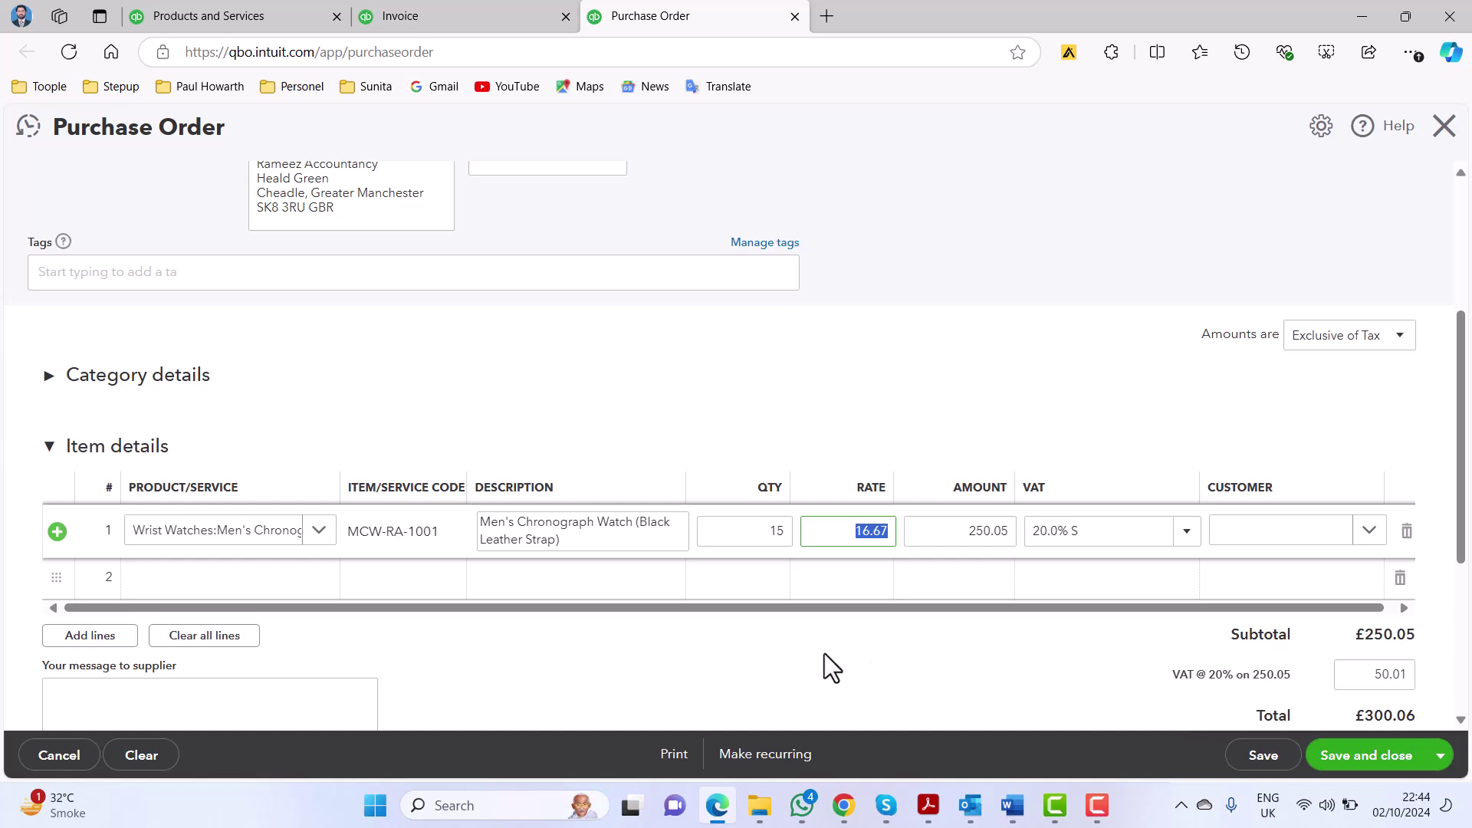
scroll(825, 653, down, 1)
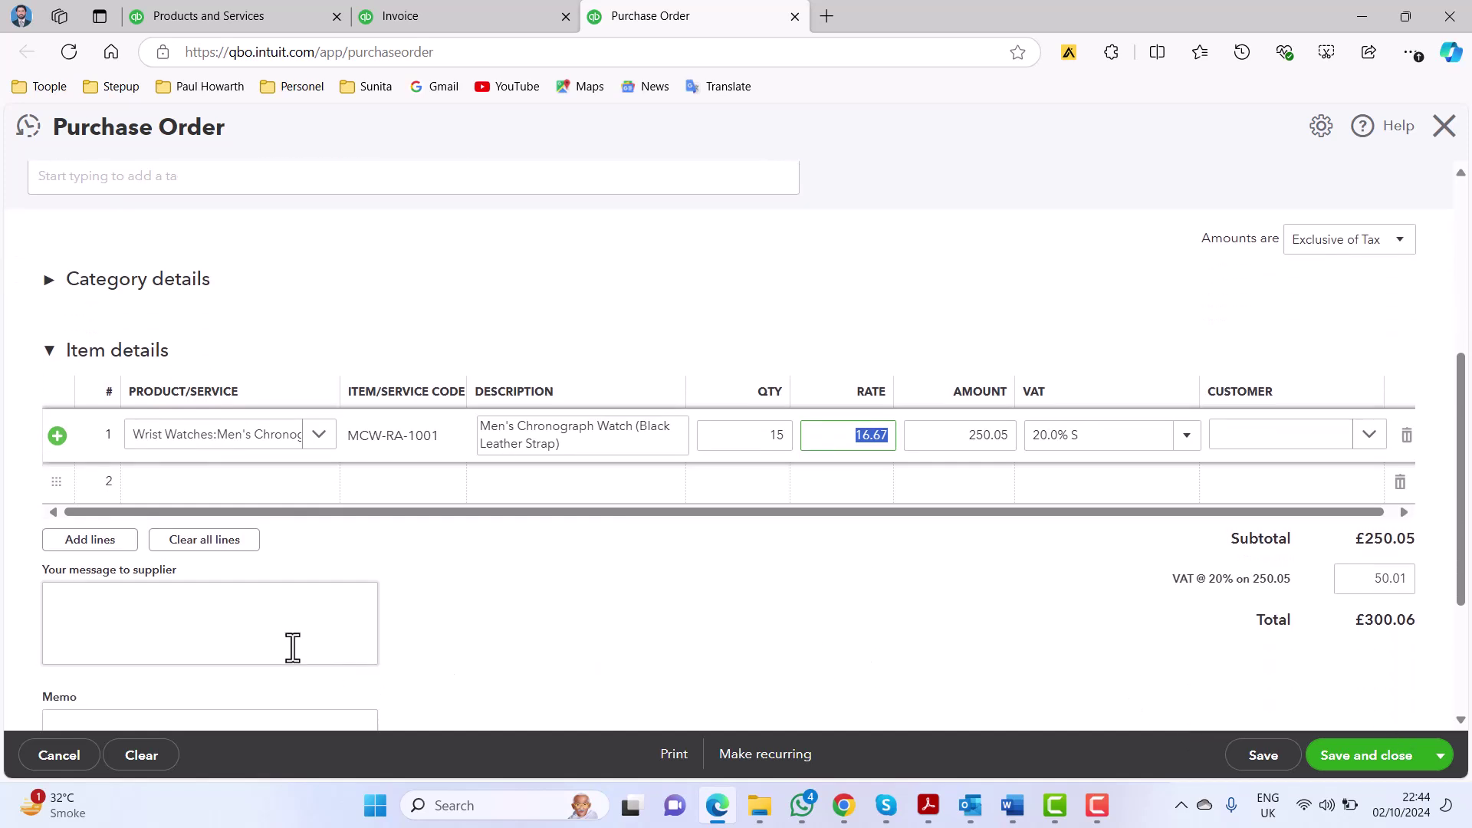
click(302, 623)
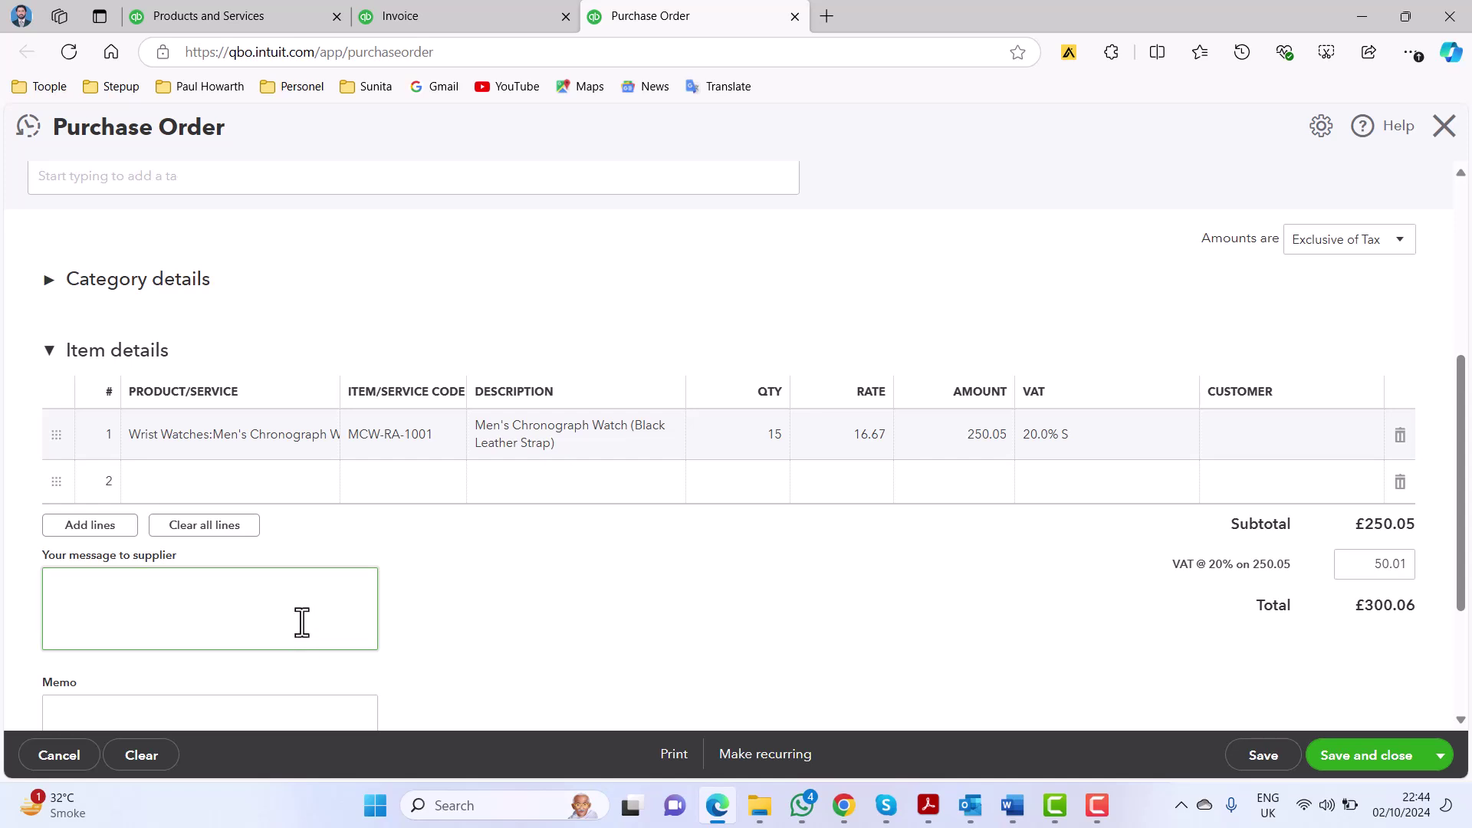
Try to set the purchase order's ship-to customer to Rameez Accountancy.
scroll(1031, 631, up, 5)
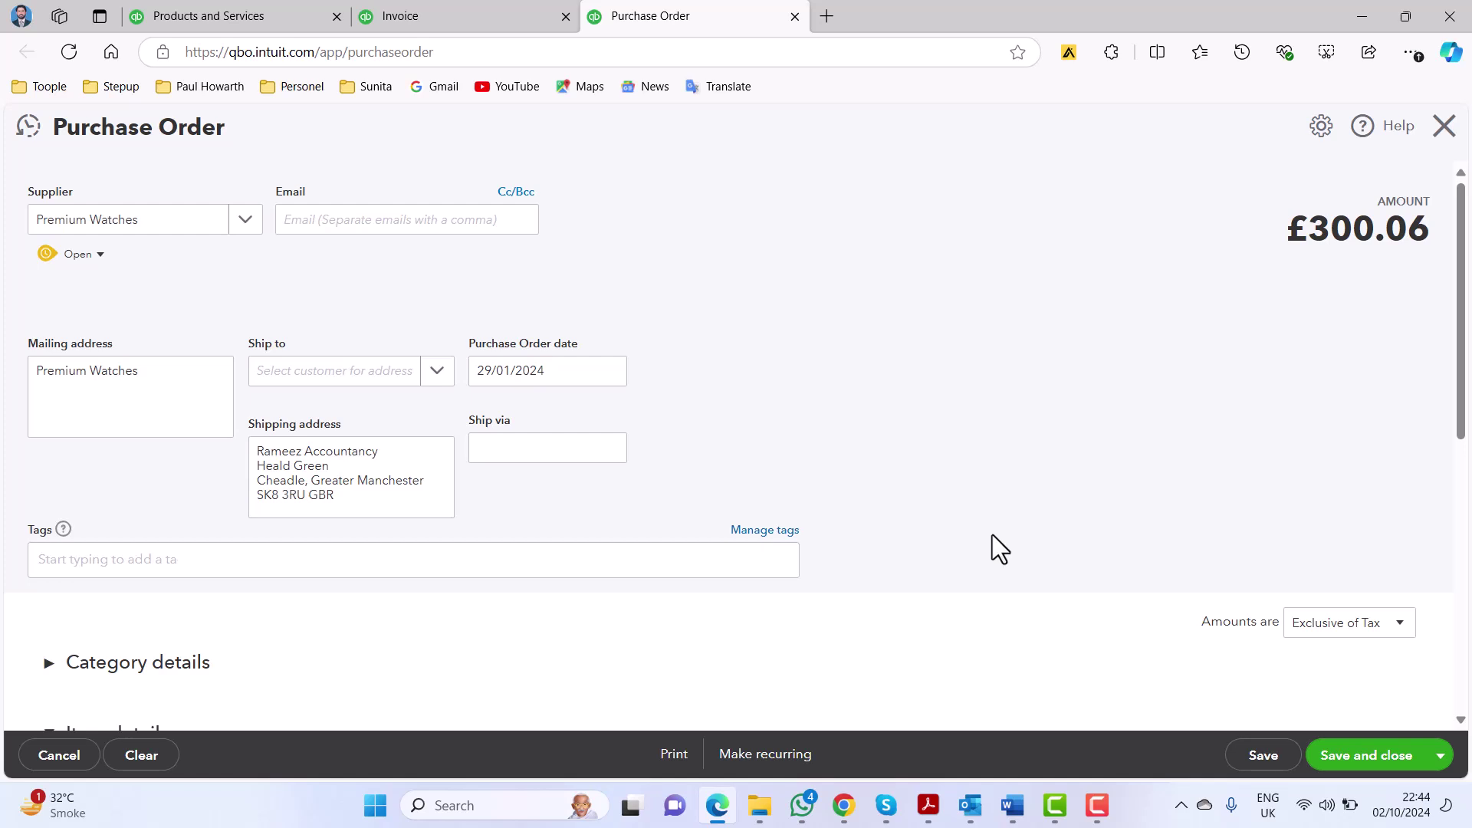
scroll(1119, 571, down, 1)
scroll(1120, 571, up, 1)
click(438, 381)
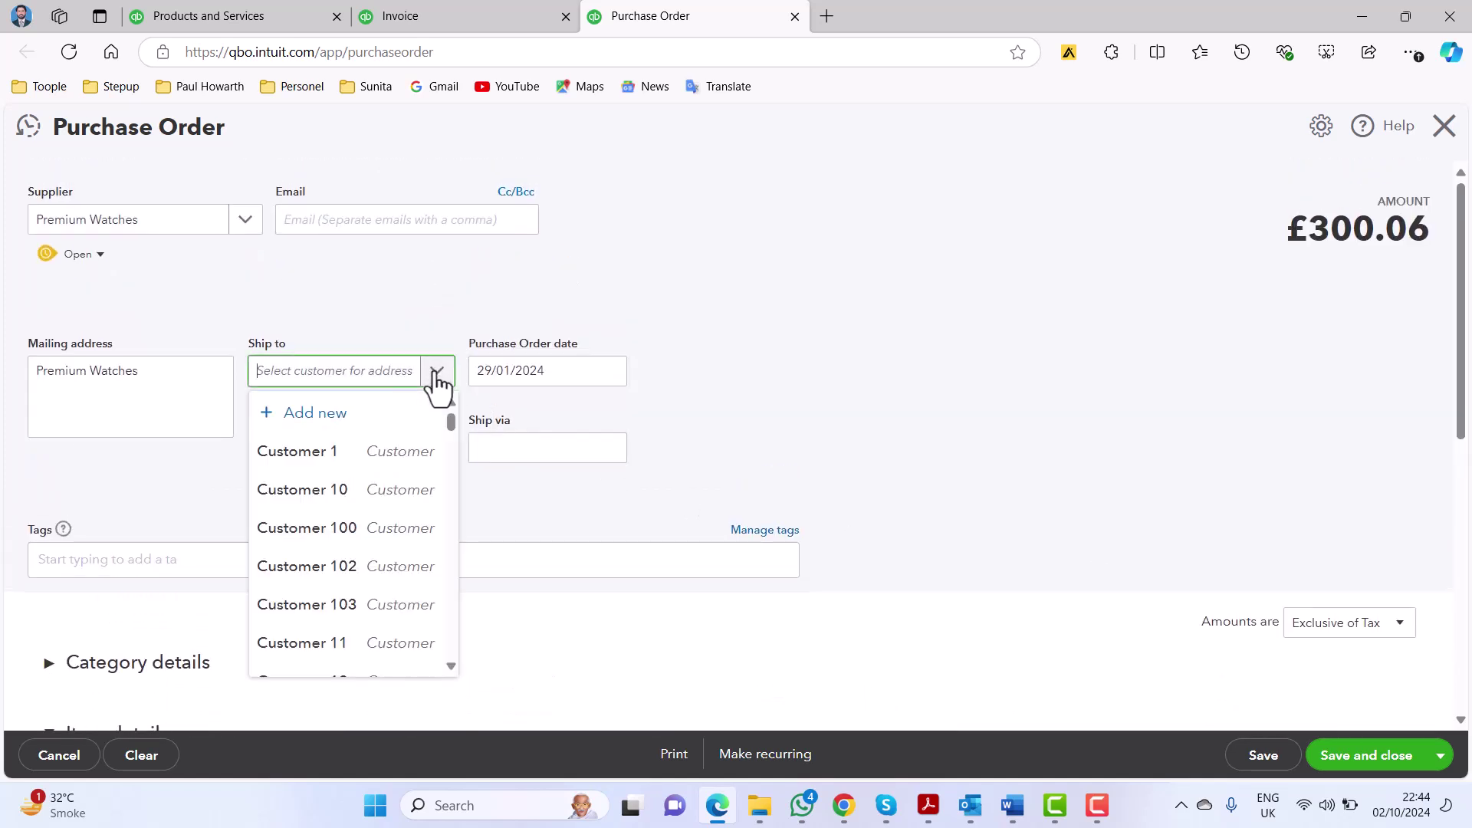
text(Rameez)
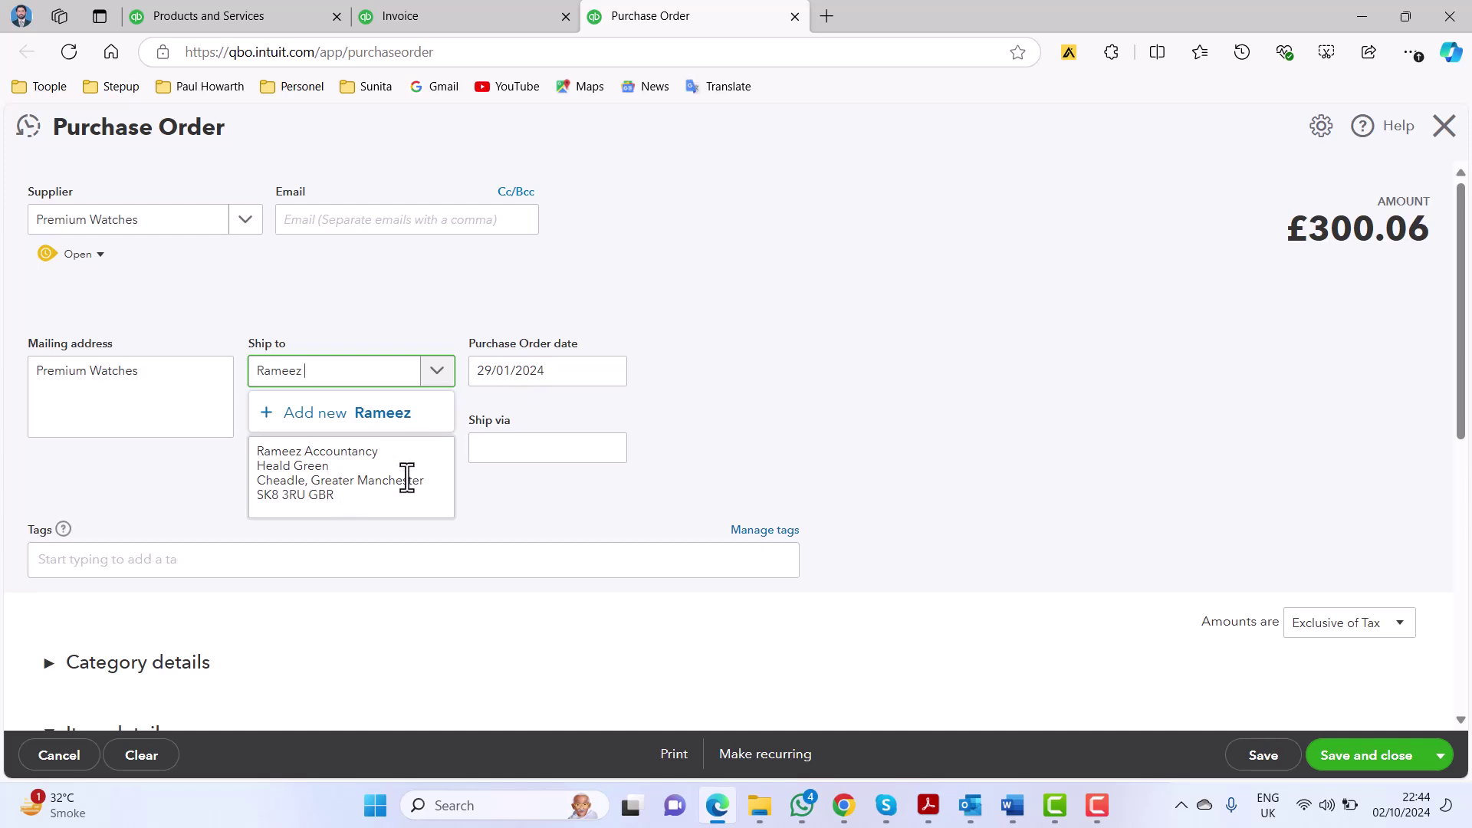
text(Acco)
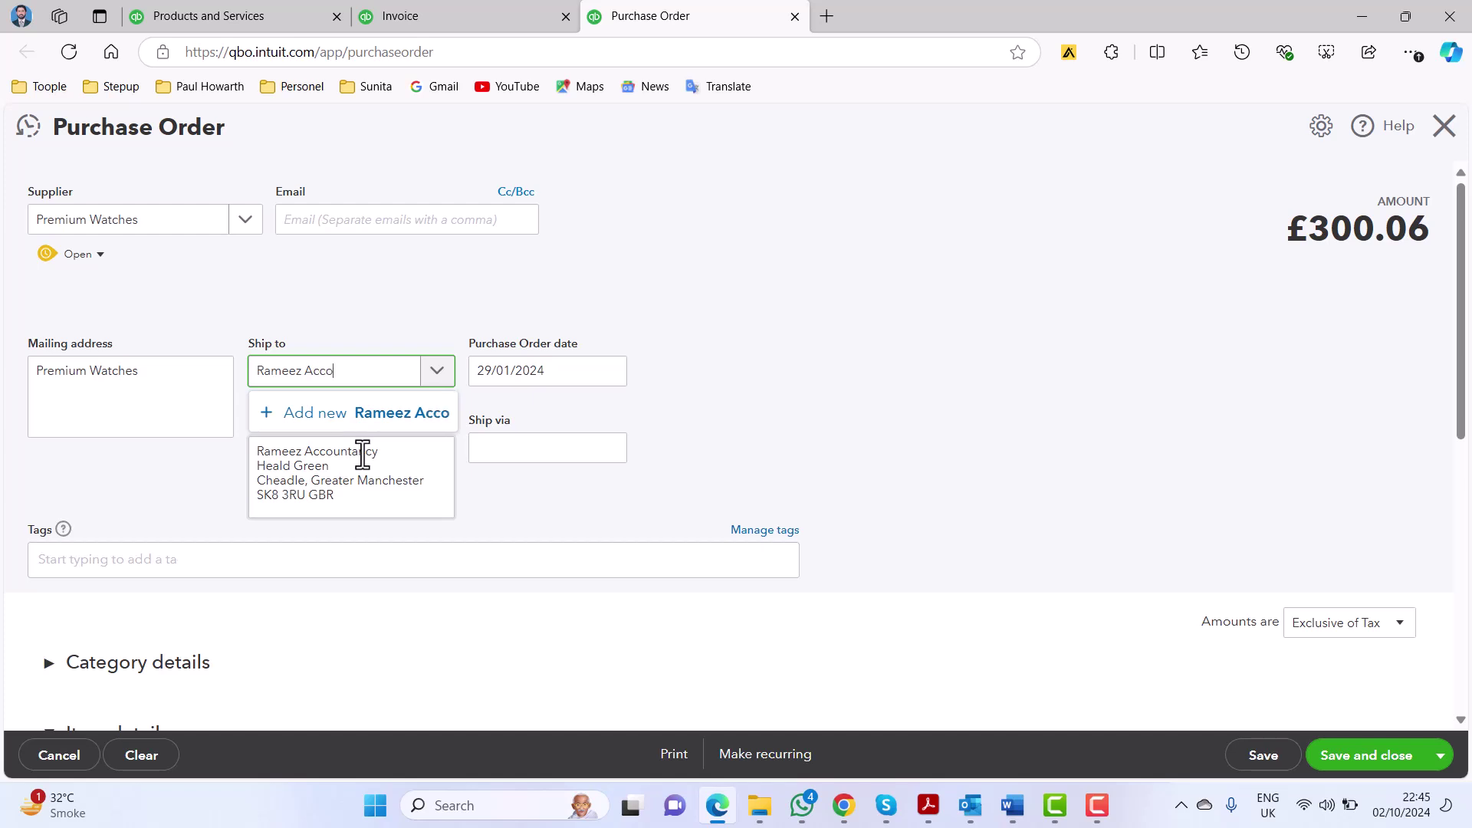
text(untancy)
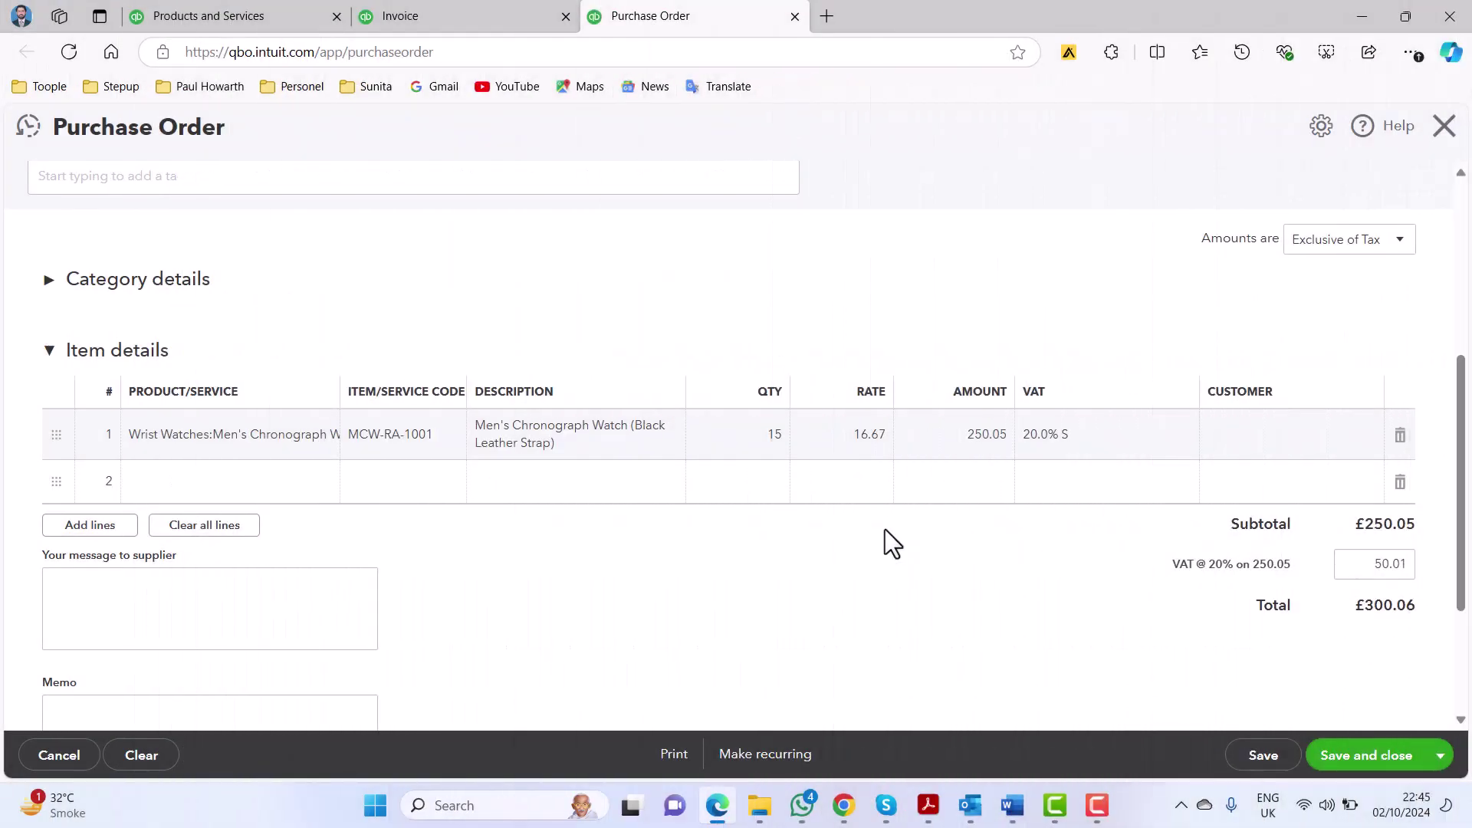
Save and close the purchase order, then read the February 2024 invoice details for Customer 4 in the Word document.
click(1349, 757)
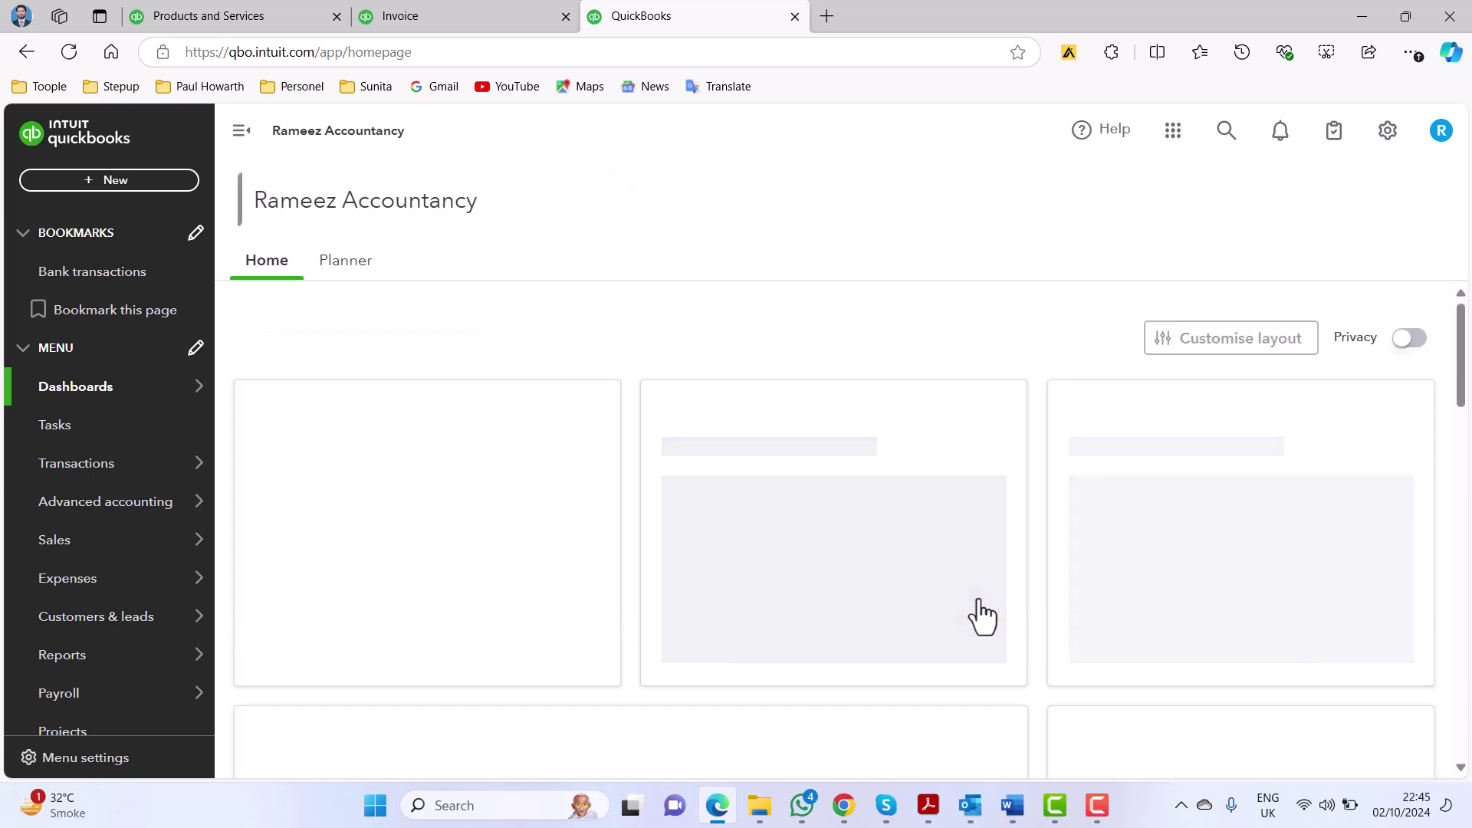
click(1010, 806)
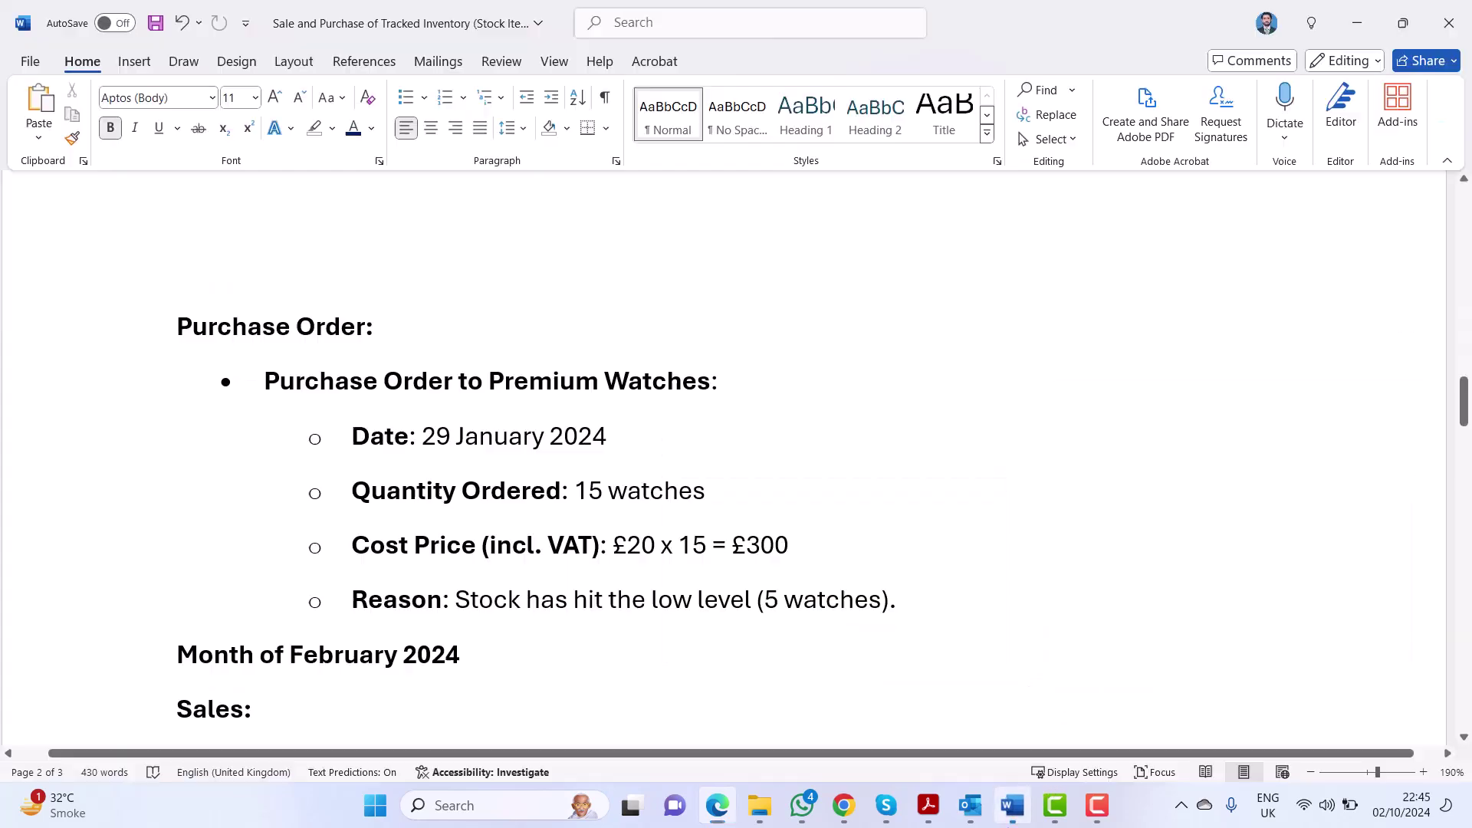
scroll(773, 563, down, 5)
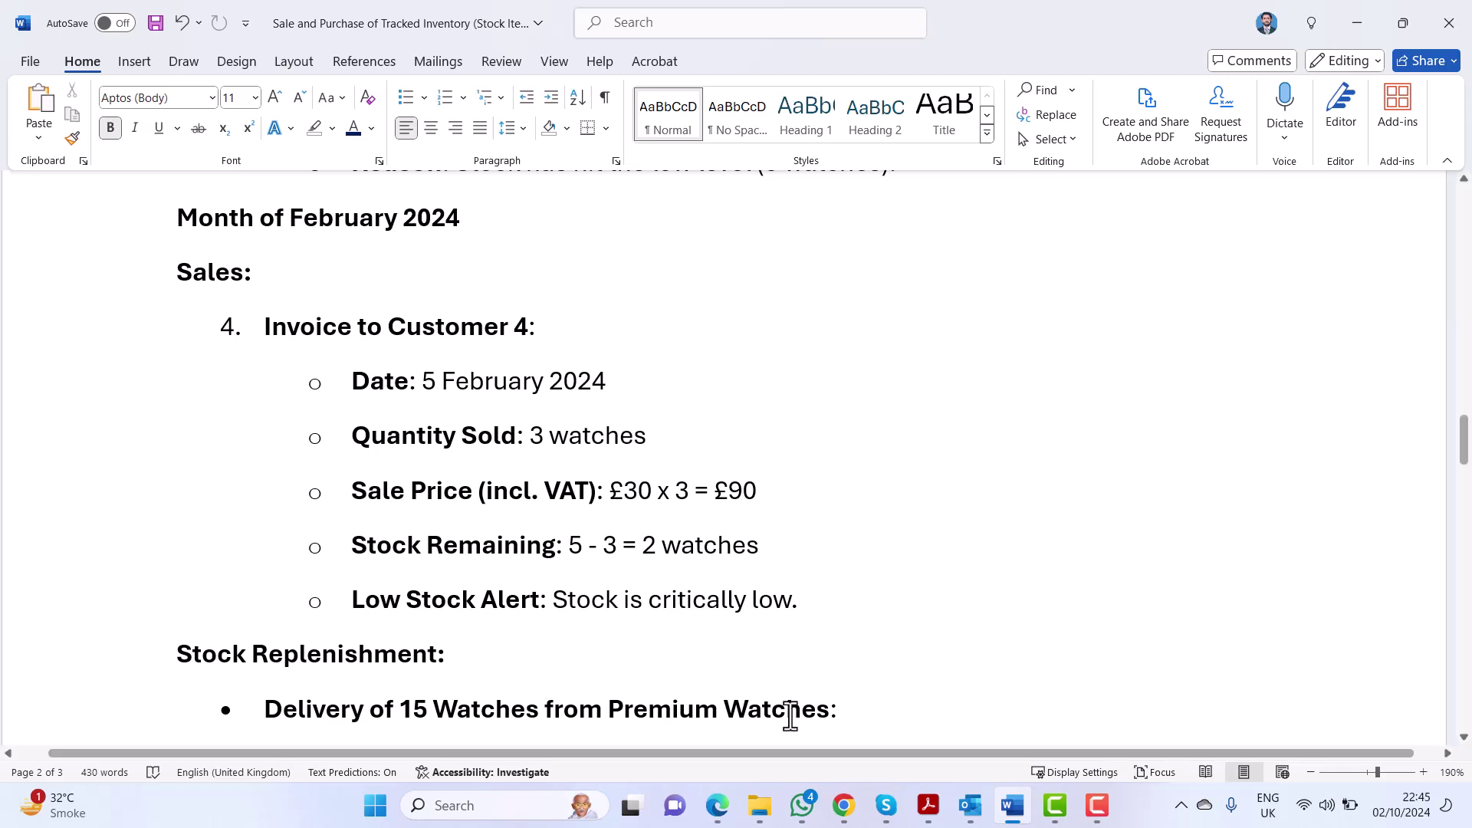
Return to the blank invoice in QuickBooks and set its customer to Customer 4.
click(721, 808)
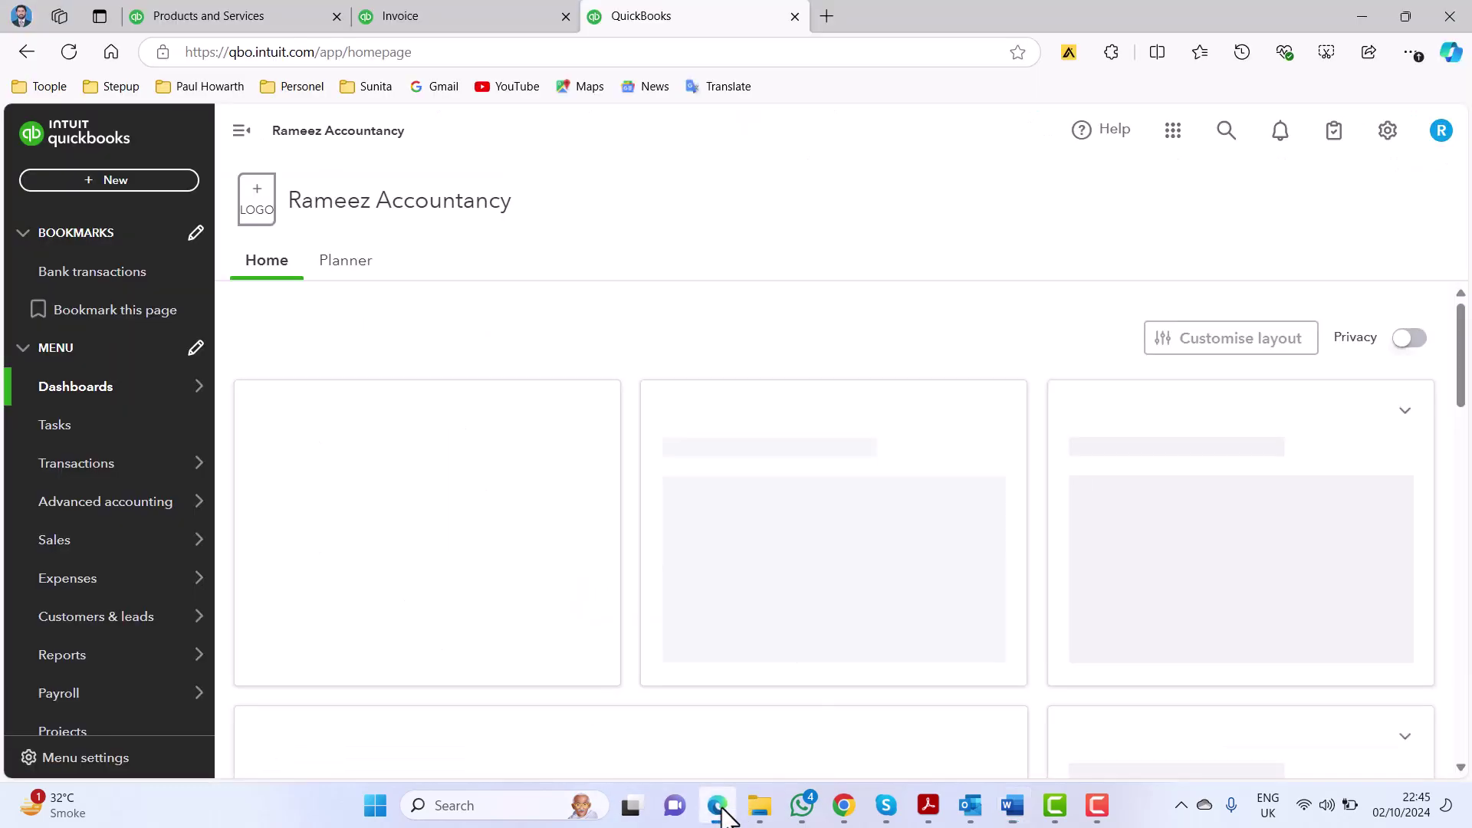
click(454, 3)
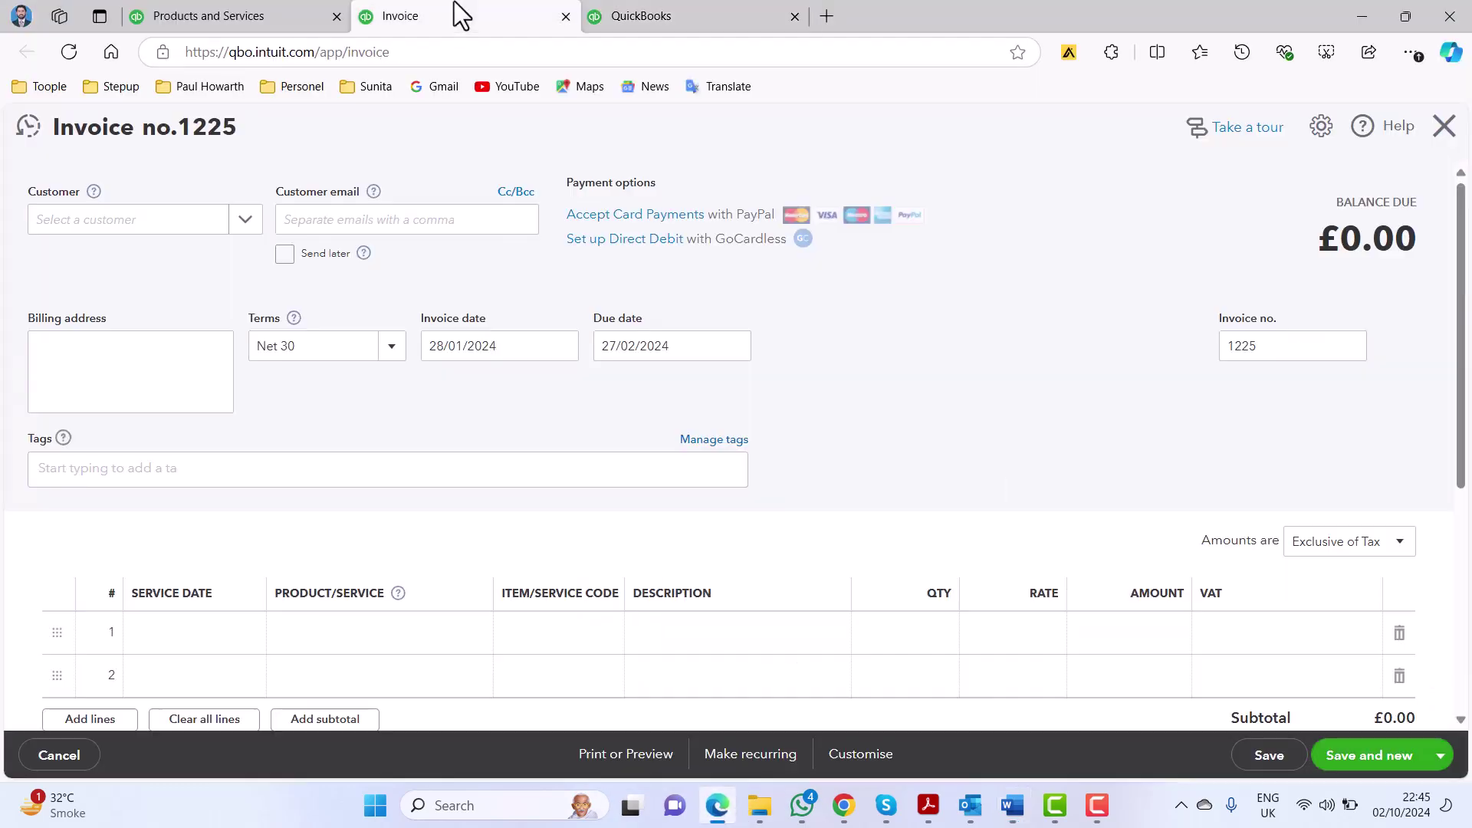
click(198, 220)
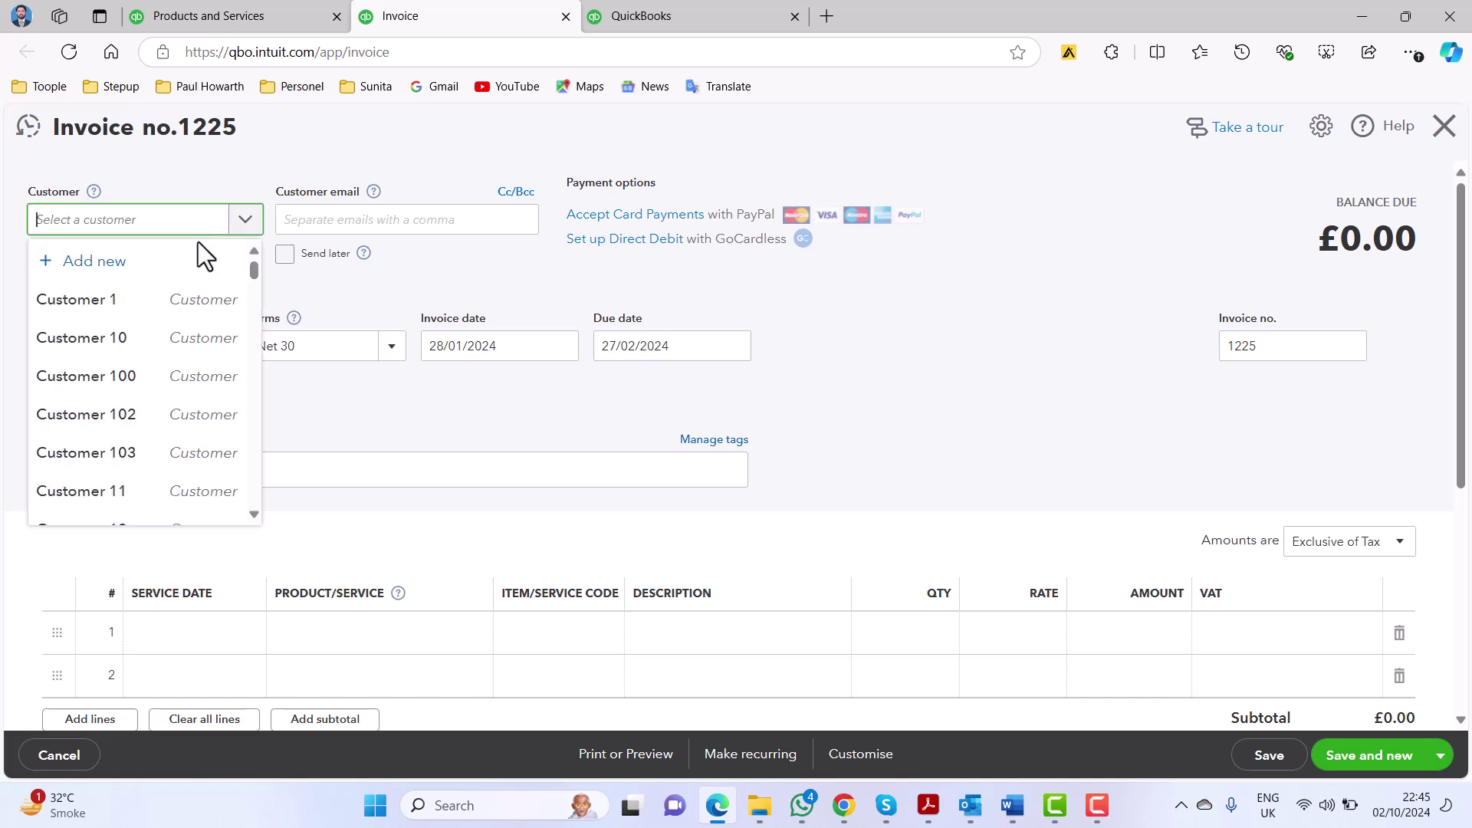
scroll(197, 296, down, 5)
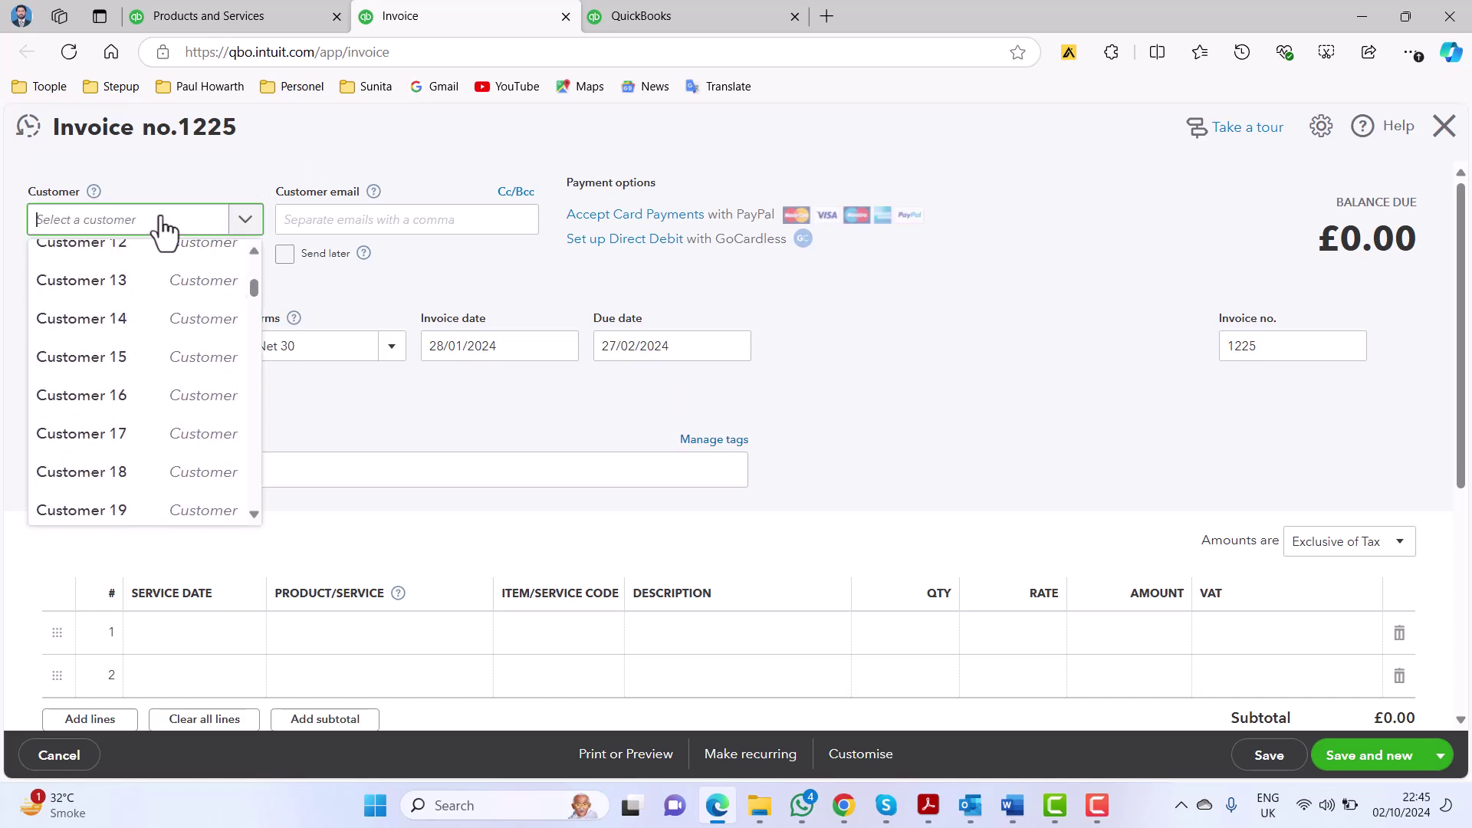
text(custom)
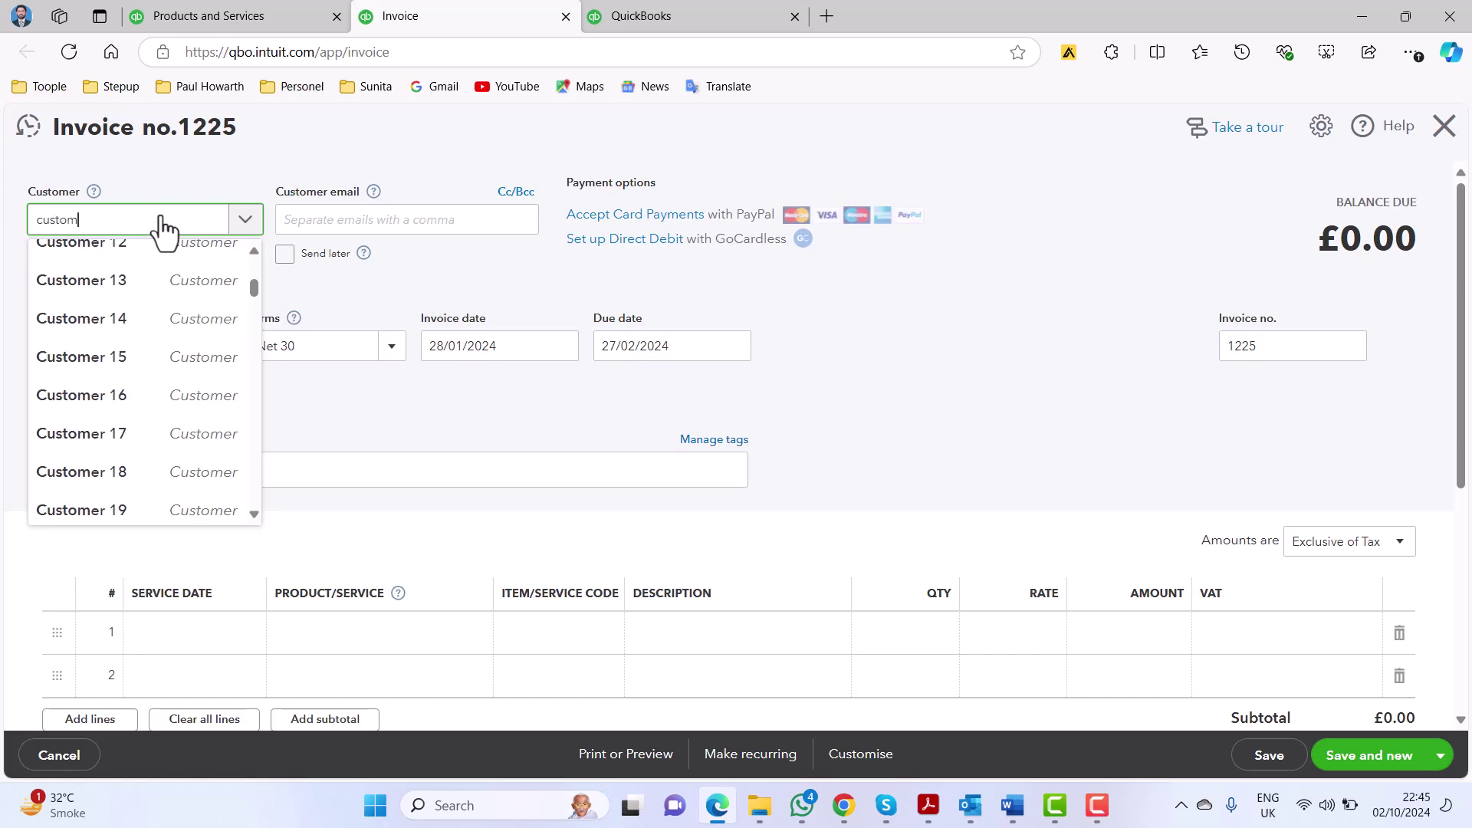
text(er 4)
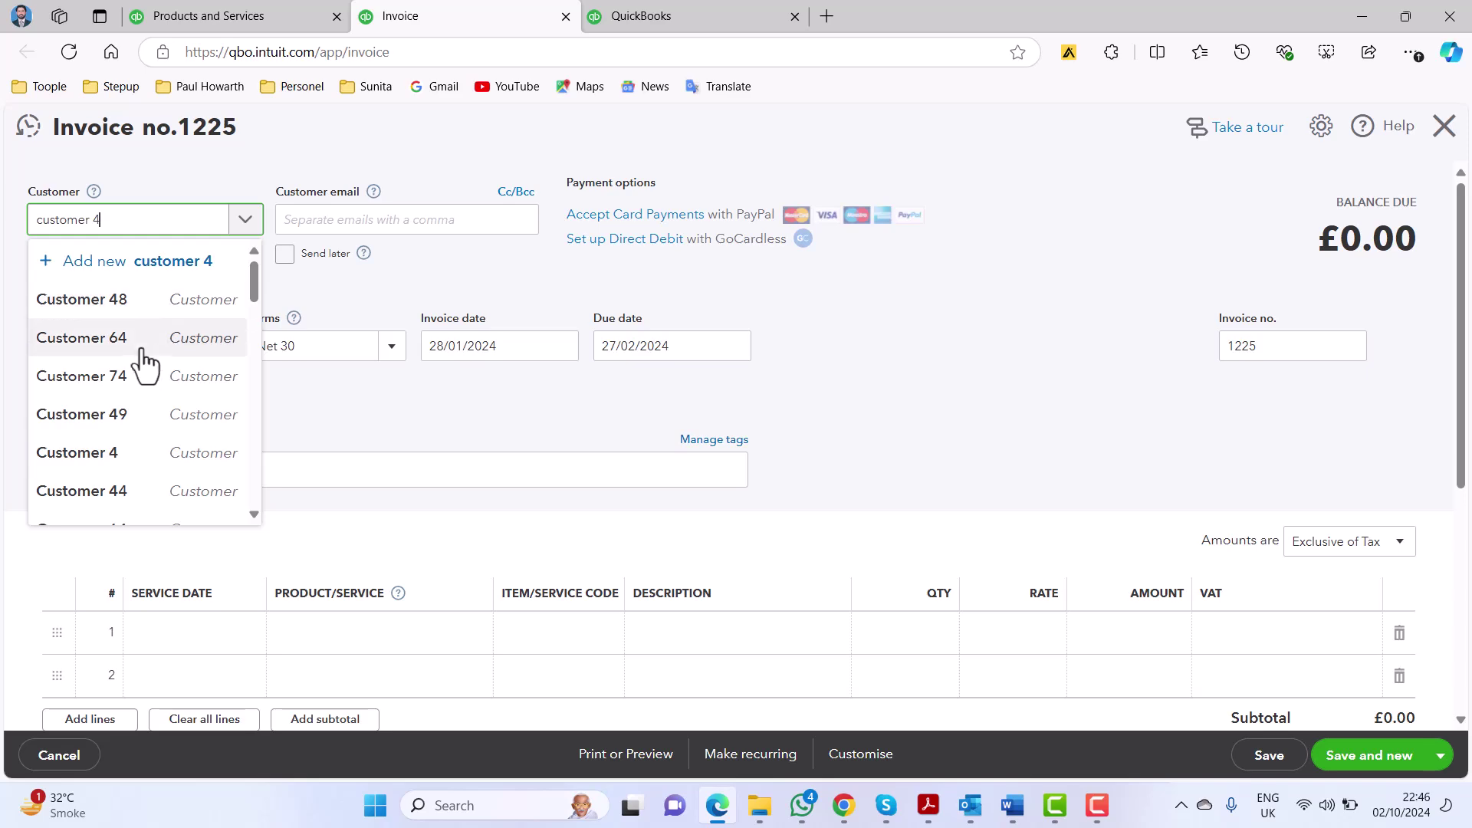
click(107, 461)
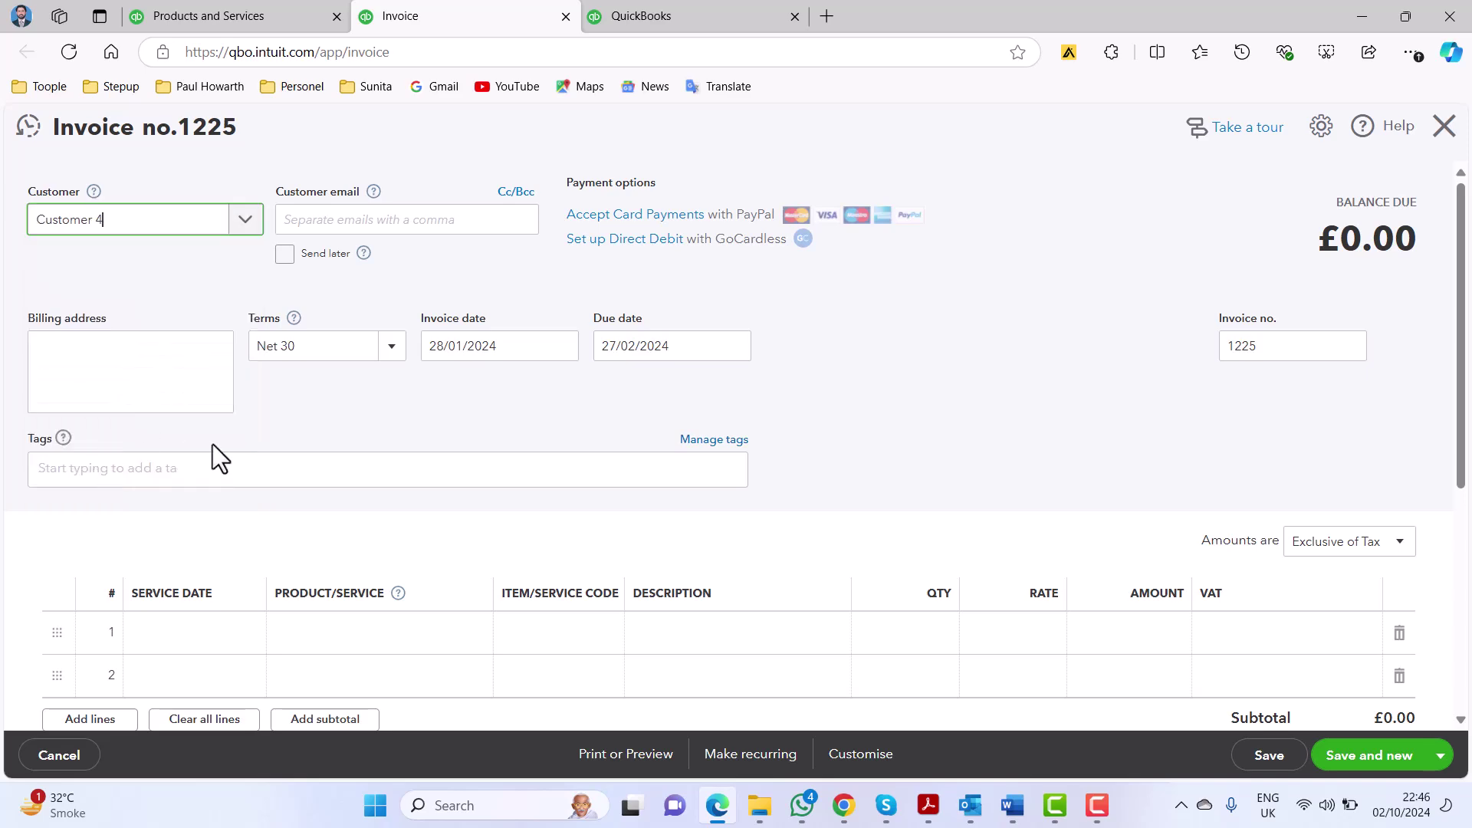
Recheck the sale date in the Word document, then set the Customer 4 invoice date to 05/02/2024.
click(1012, 805)
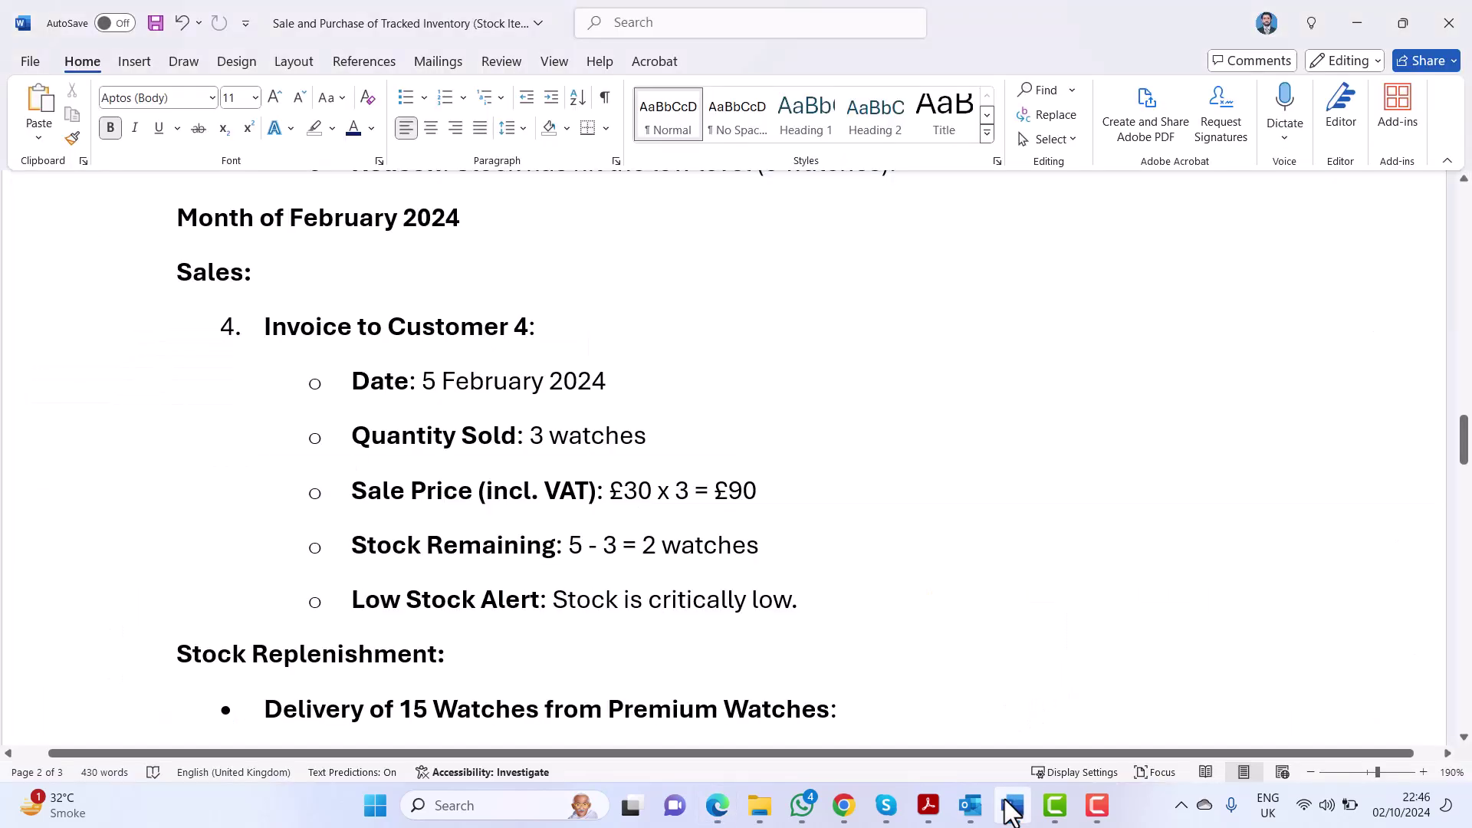
click(1011, 805)
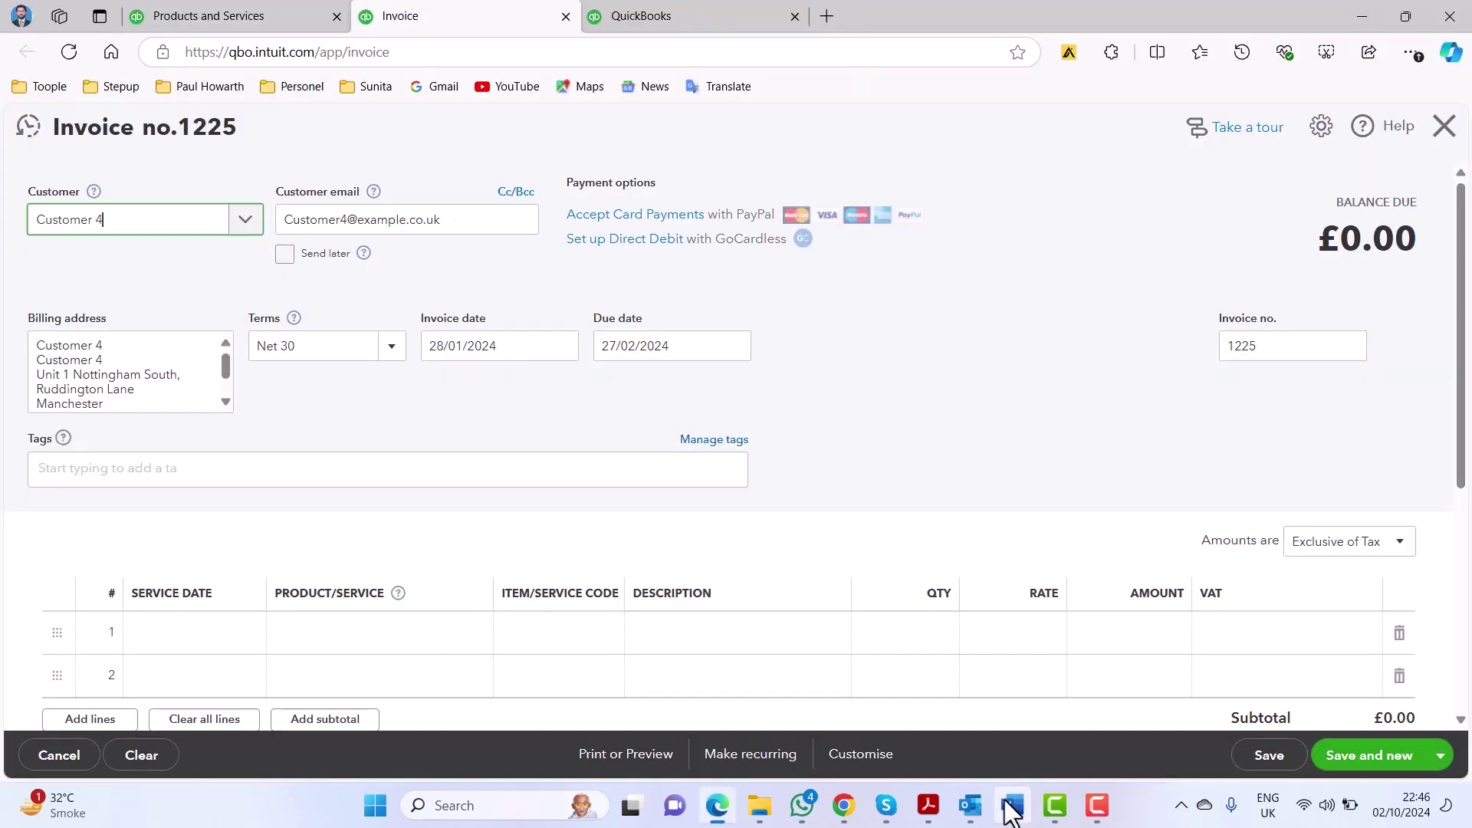
click(529, 350)
click(560, 349)
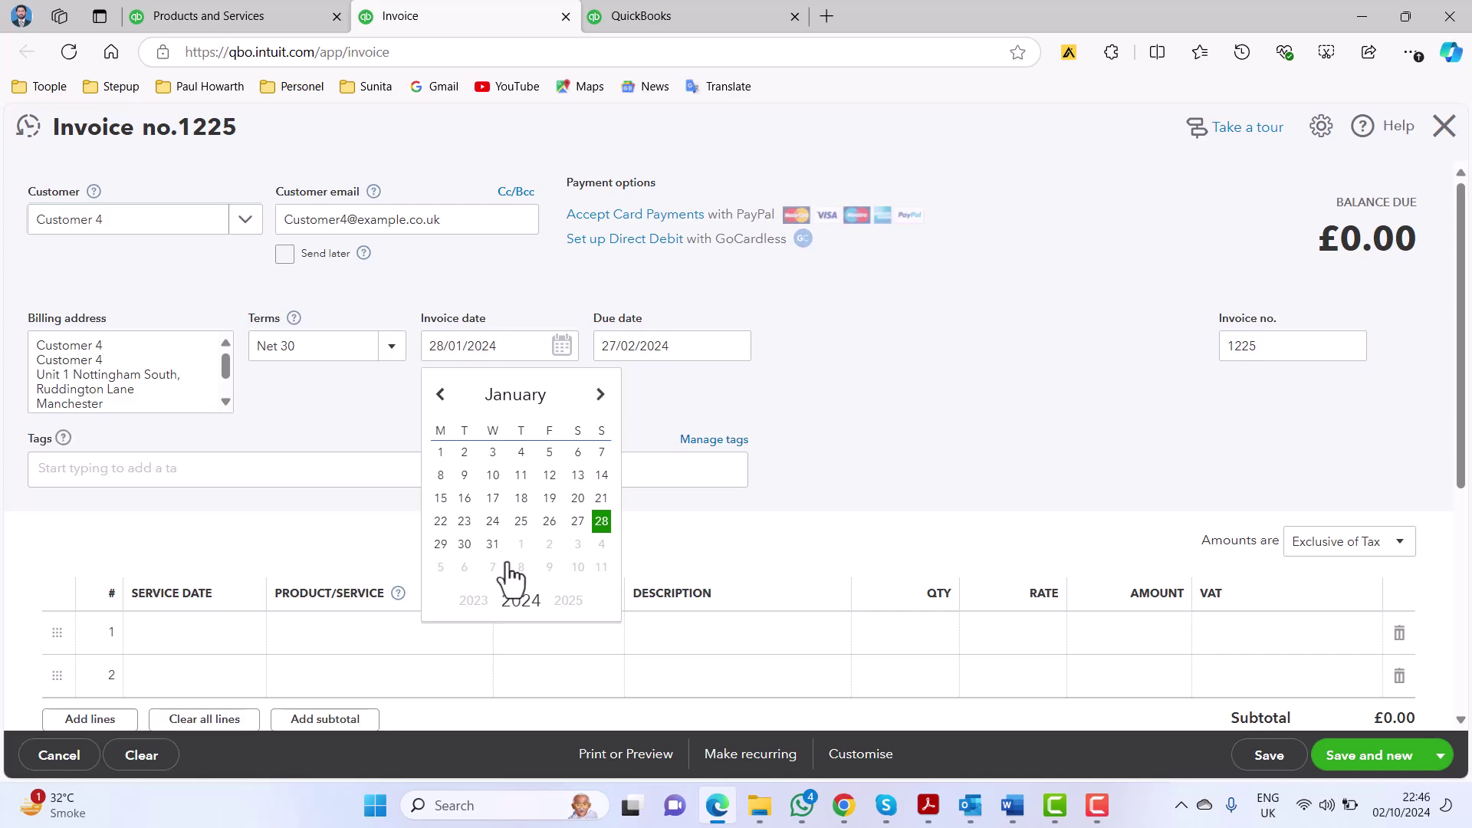
click(443, 568)
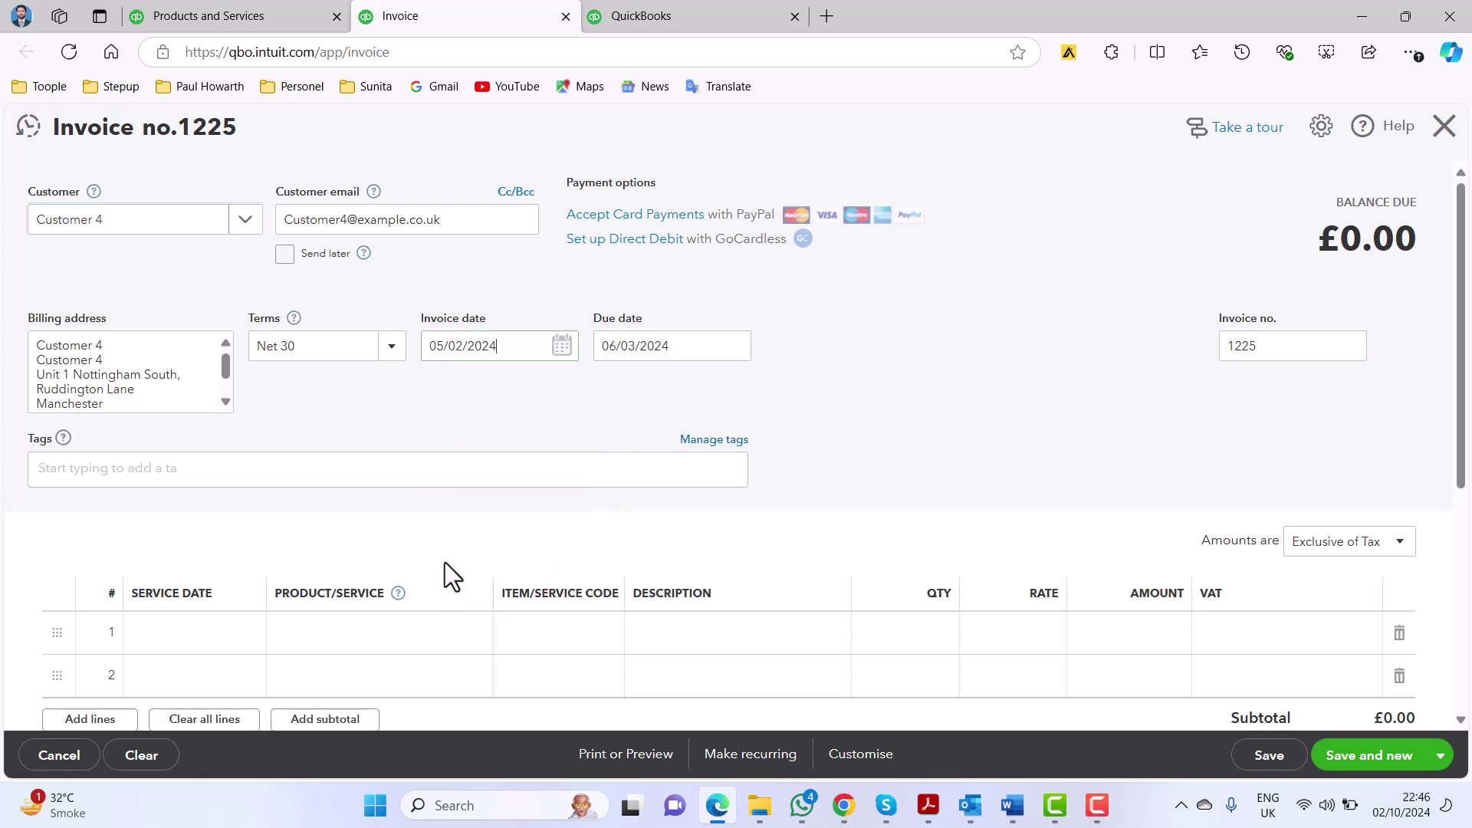
Add Men's Chronograph Watch (Black Leather Strap) with quantity 3 to the first invoice line, then save the invoice and start a new one.
scroll(443, 545, down, 2)
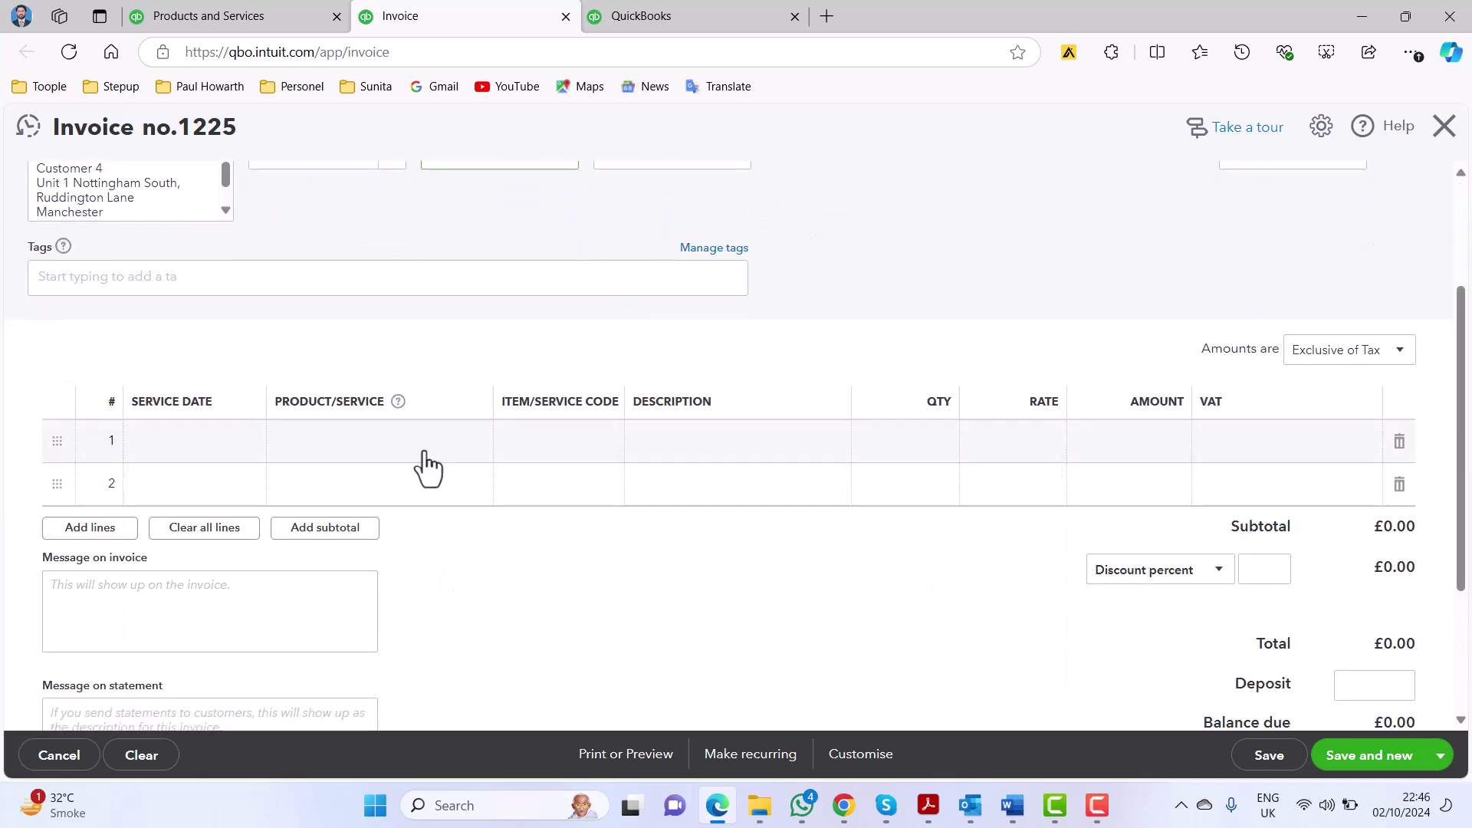
click(465, 458)
scroll(470, 559, down, 6)
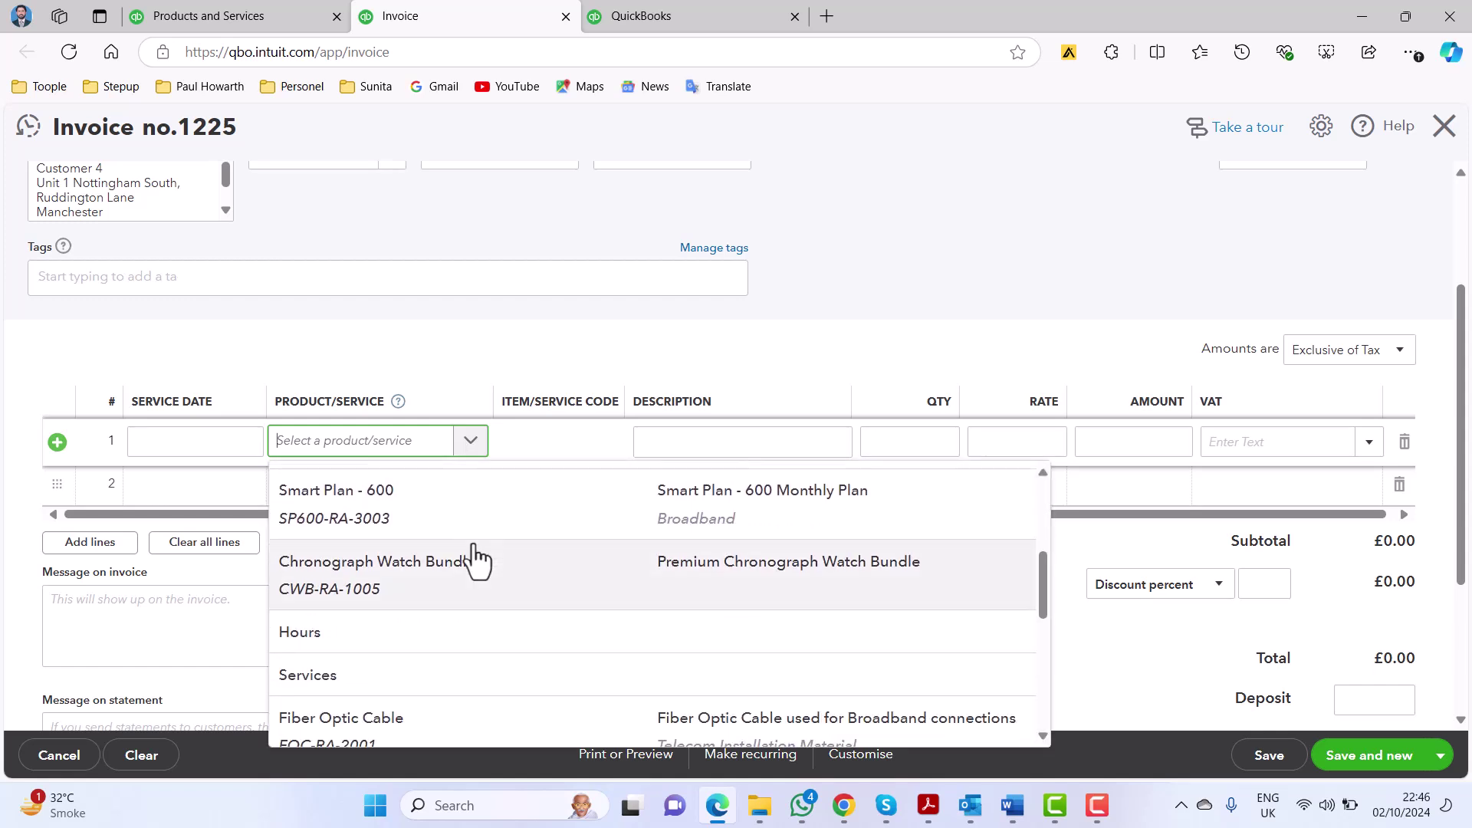
scroll(470, 565, down, 3)
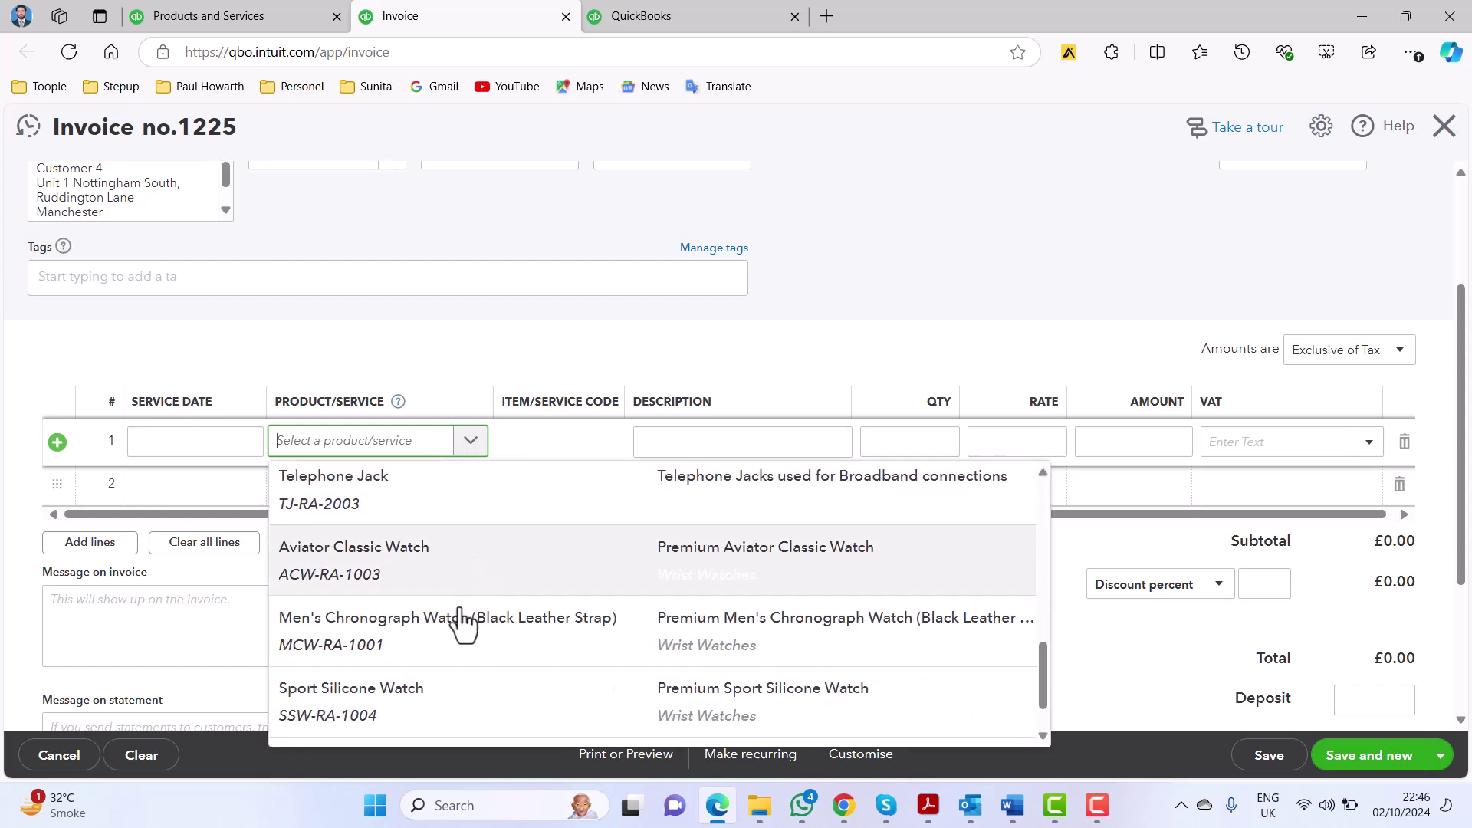
click(450, 651)
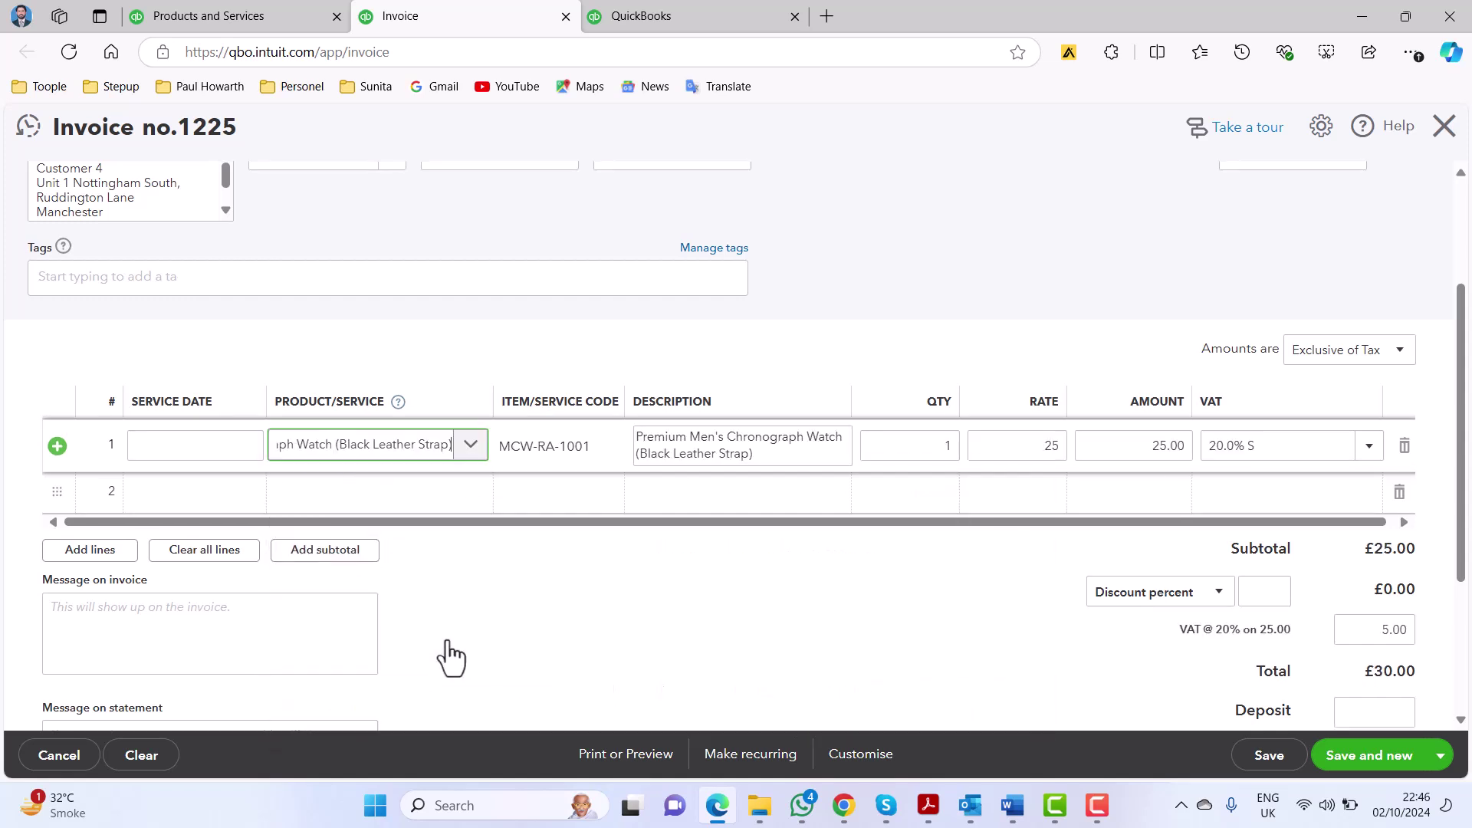
click(920, 445)
text(3)
key(Tab)
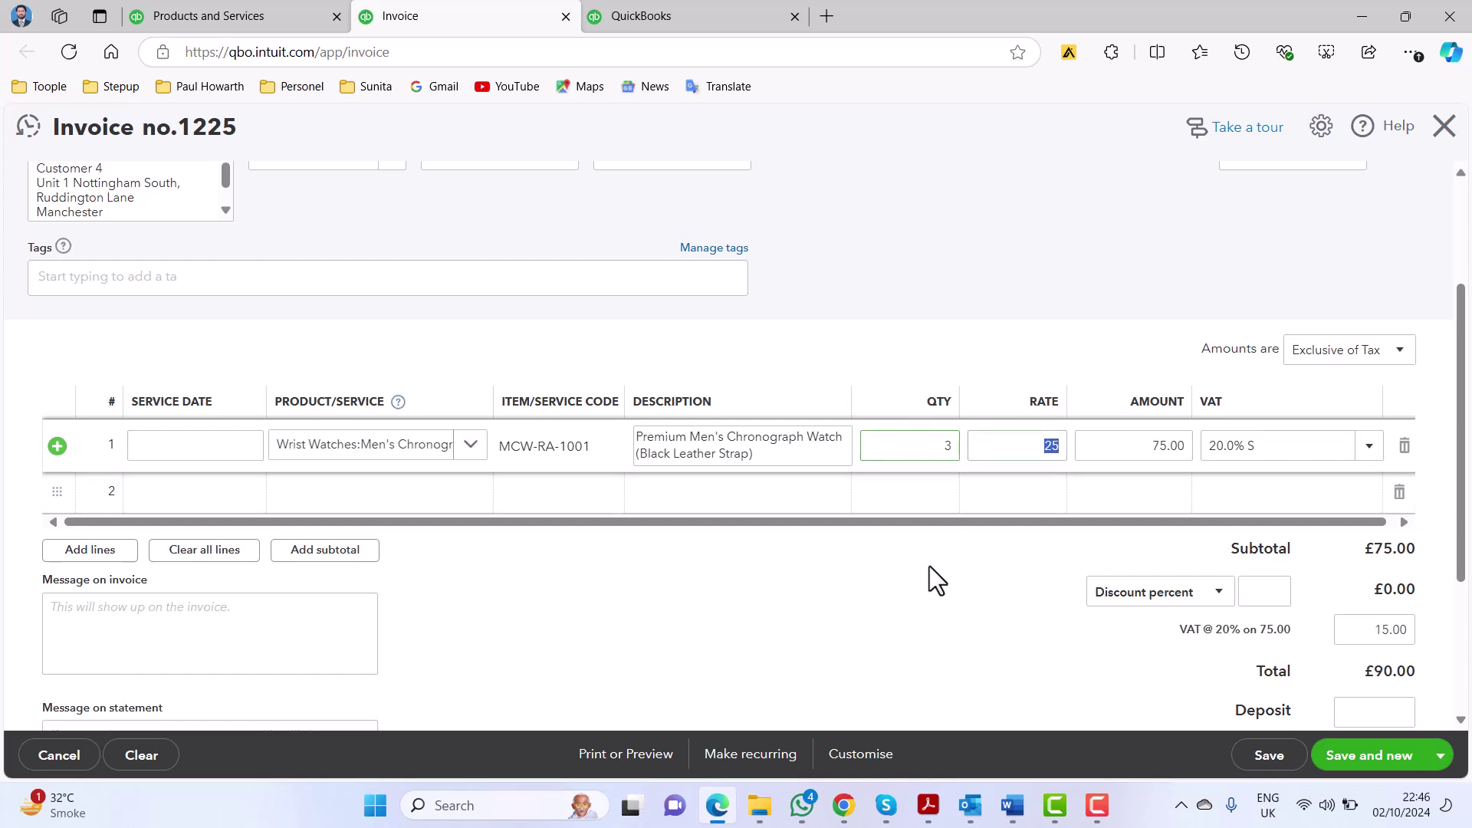
click(1371, 769)
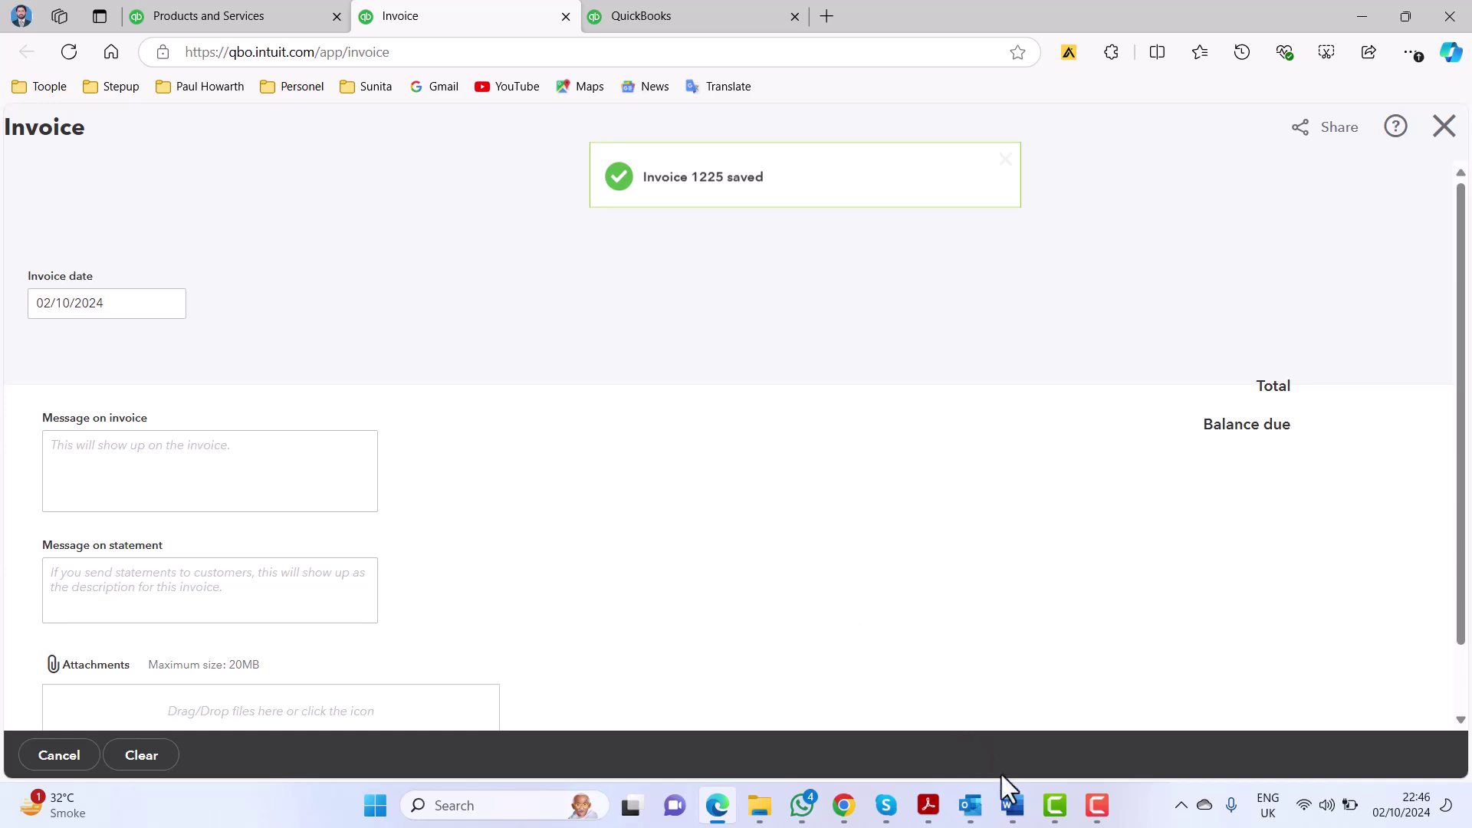
Read the February stock replenishment details for Premium Watches in the Word document, then switch back to QuickBooks in the browser.
click(1010, 804)
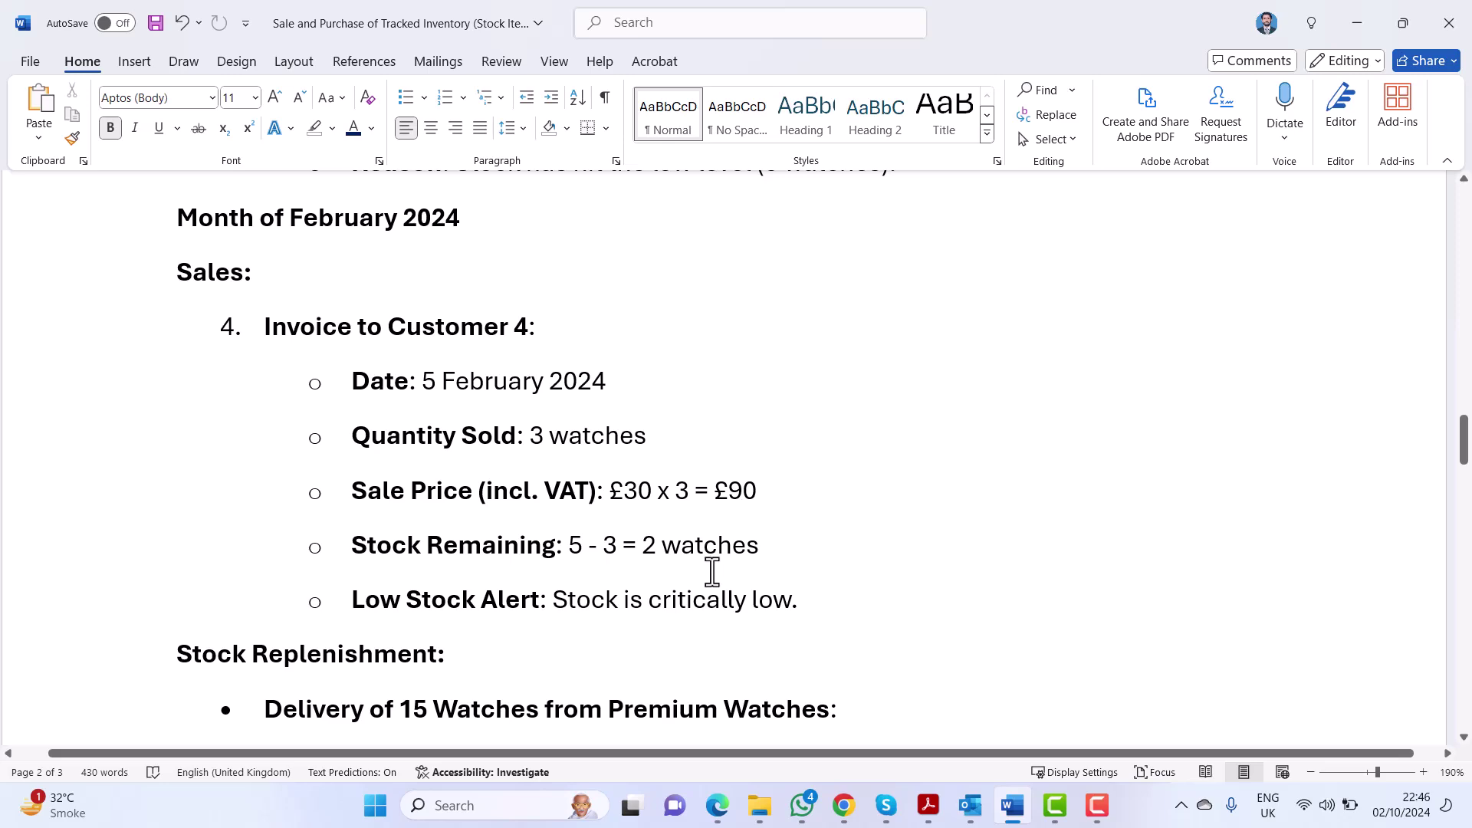
scroll(712, 571, down, 2)
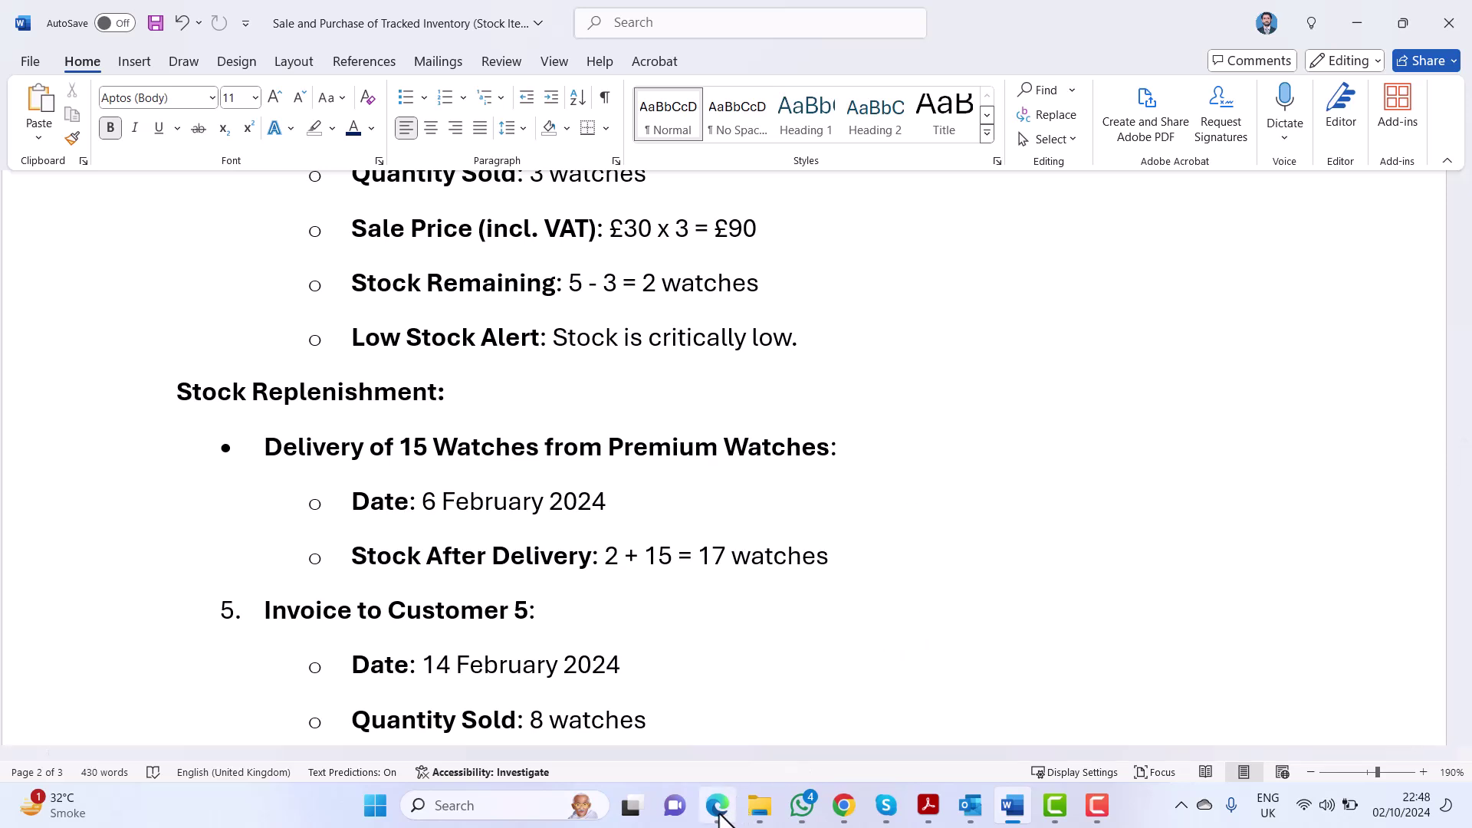
mouse_move(719, 815)
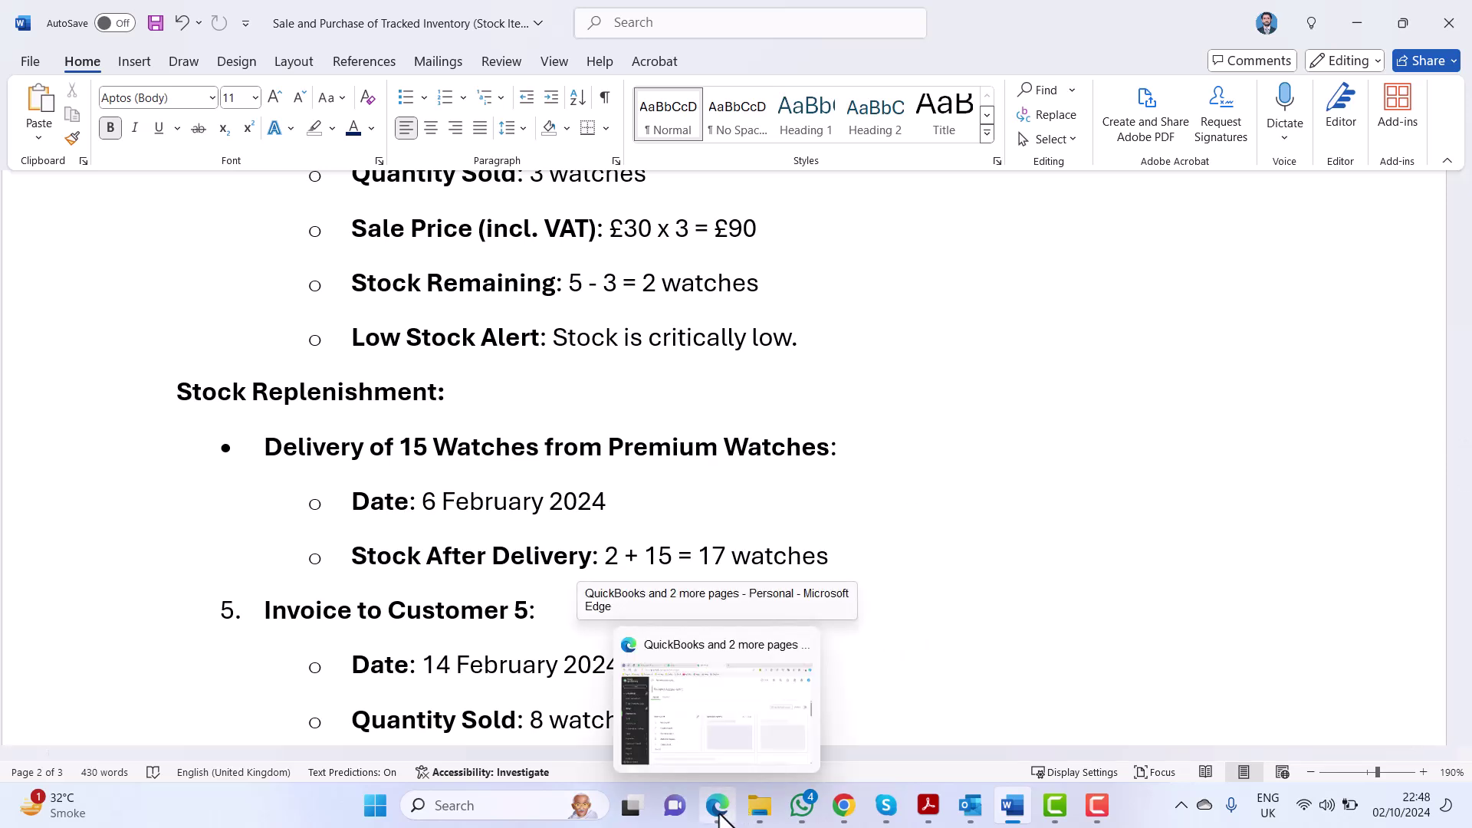
click(719, 815)
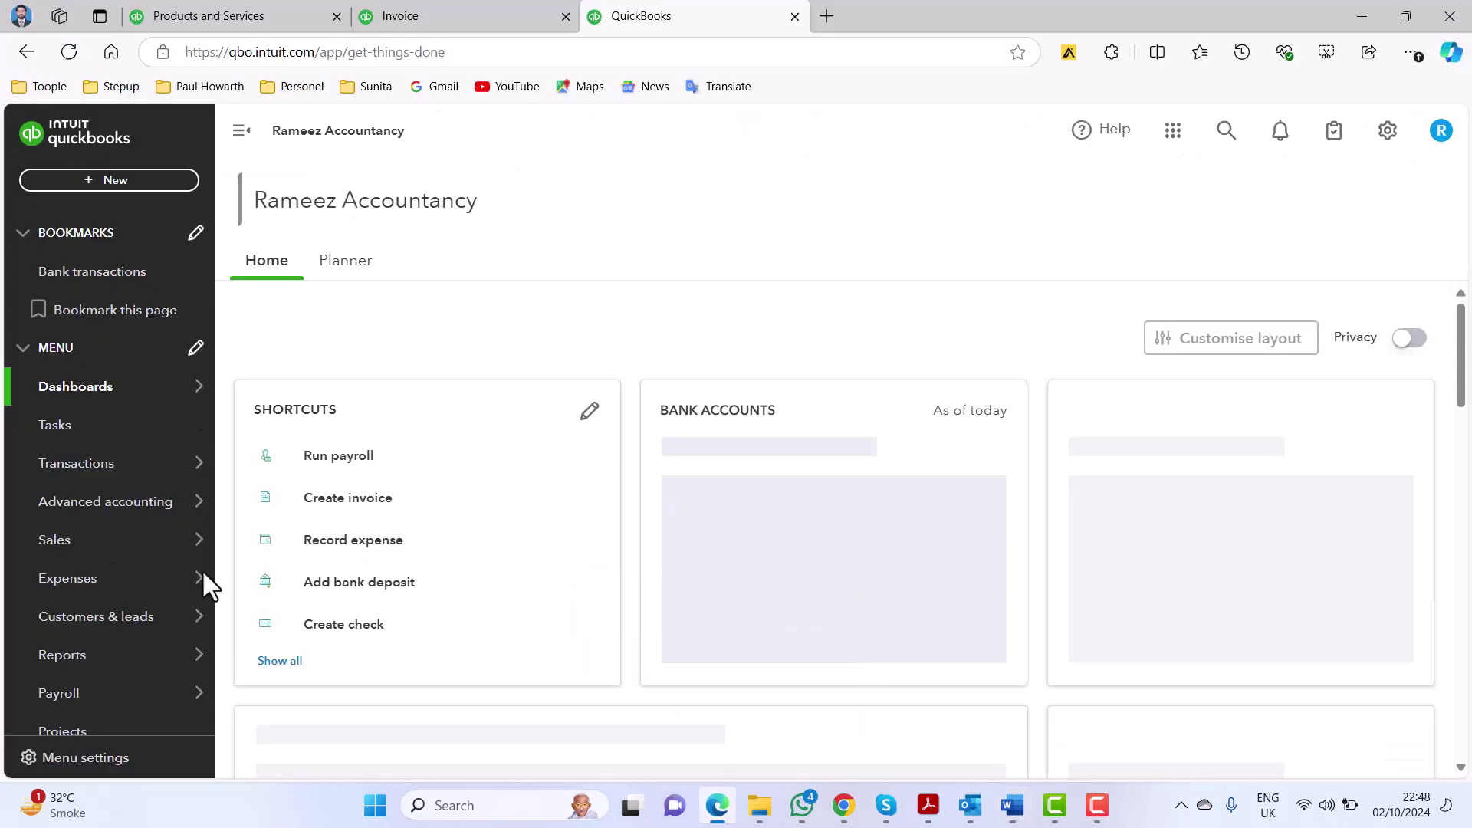
Filter the expense transactions to purchase orders and copy the Premium Watches order dated 29/01/2024 to a new bill.
mouse_move(192, 589)
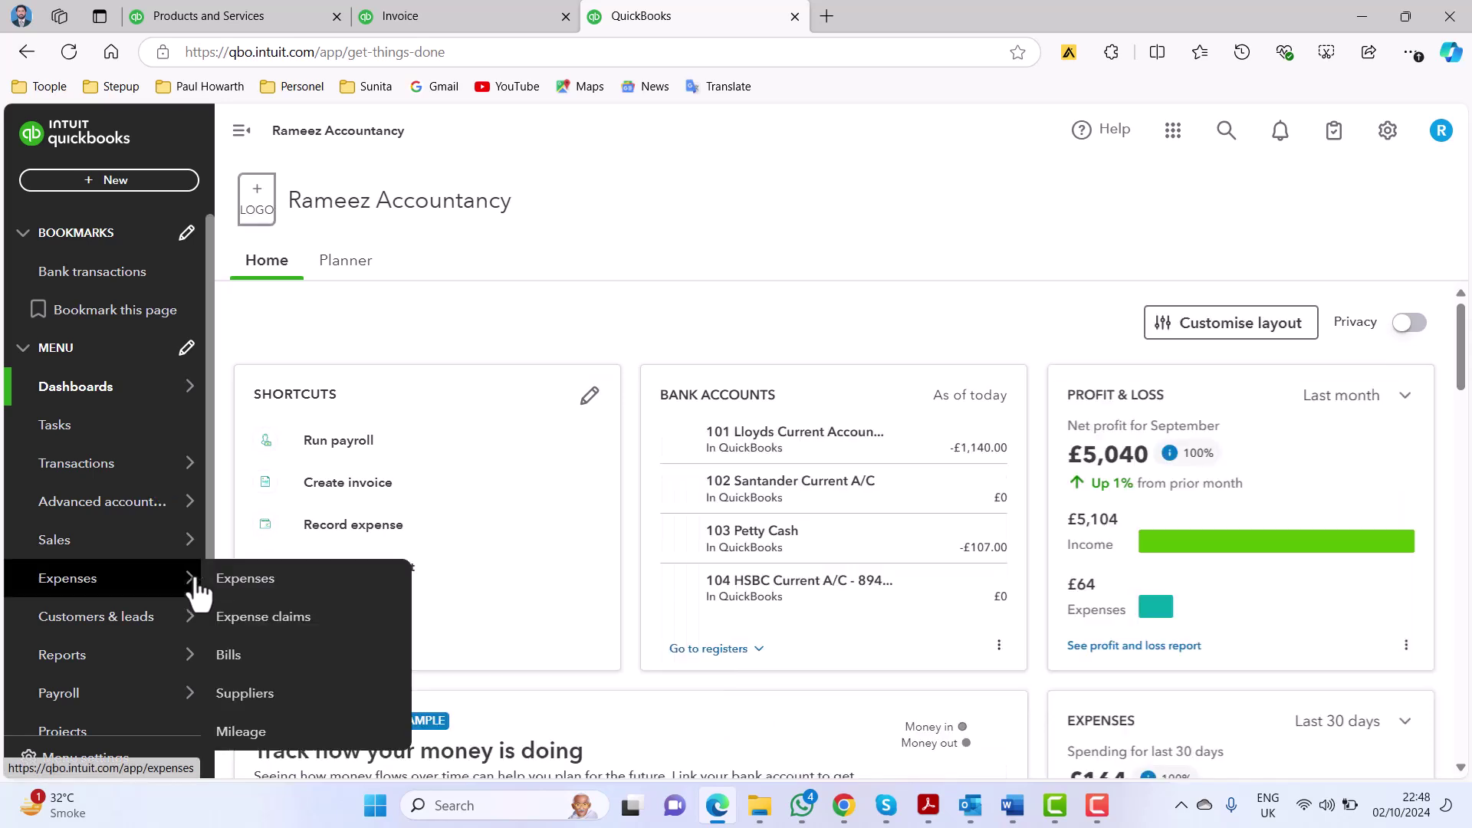
click(239, 582)
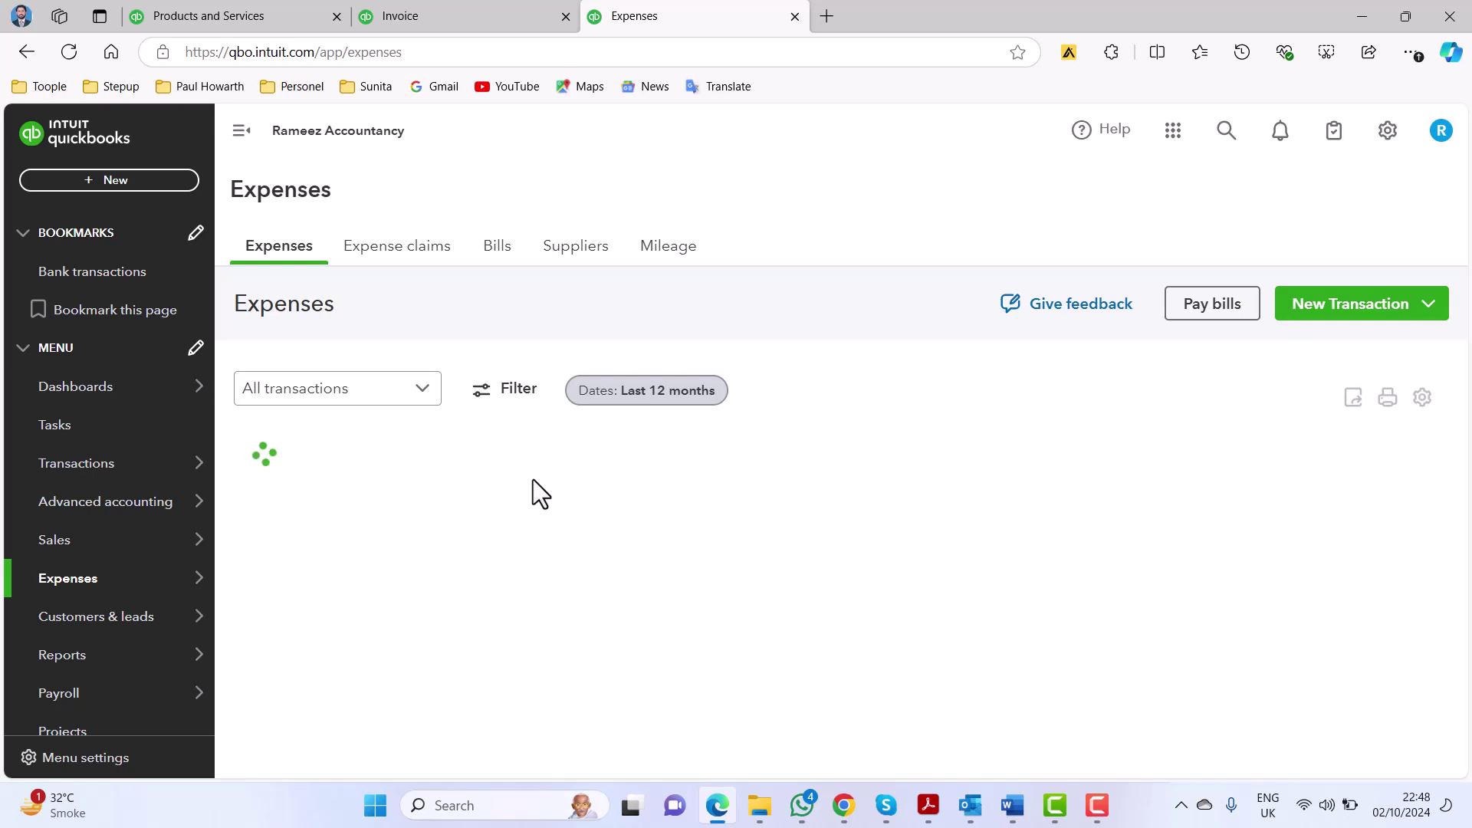
click(424, 392)
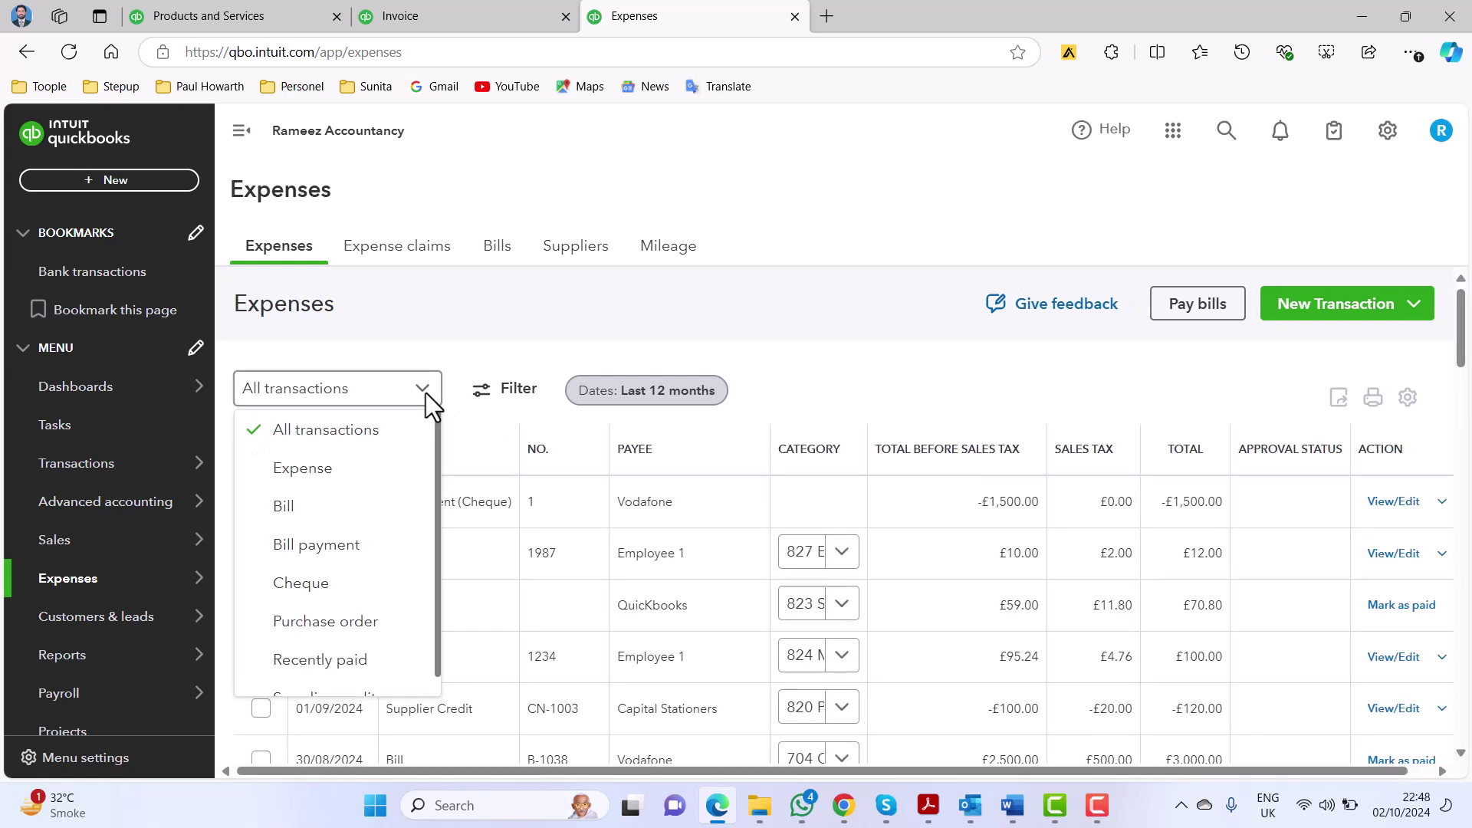
click(325, 621)
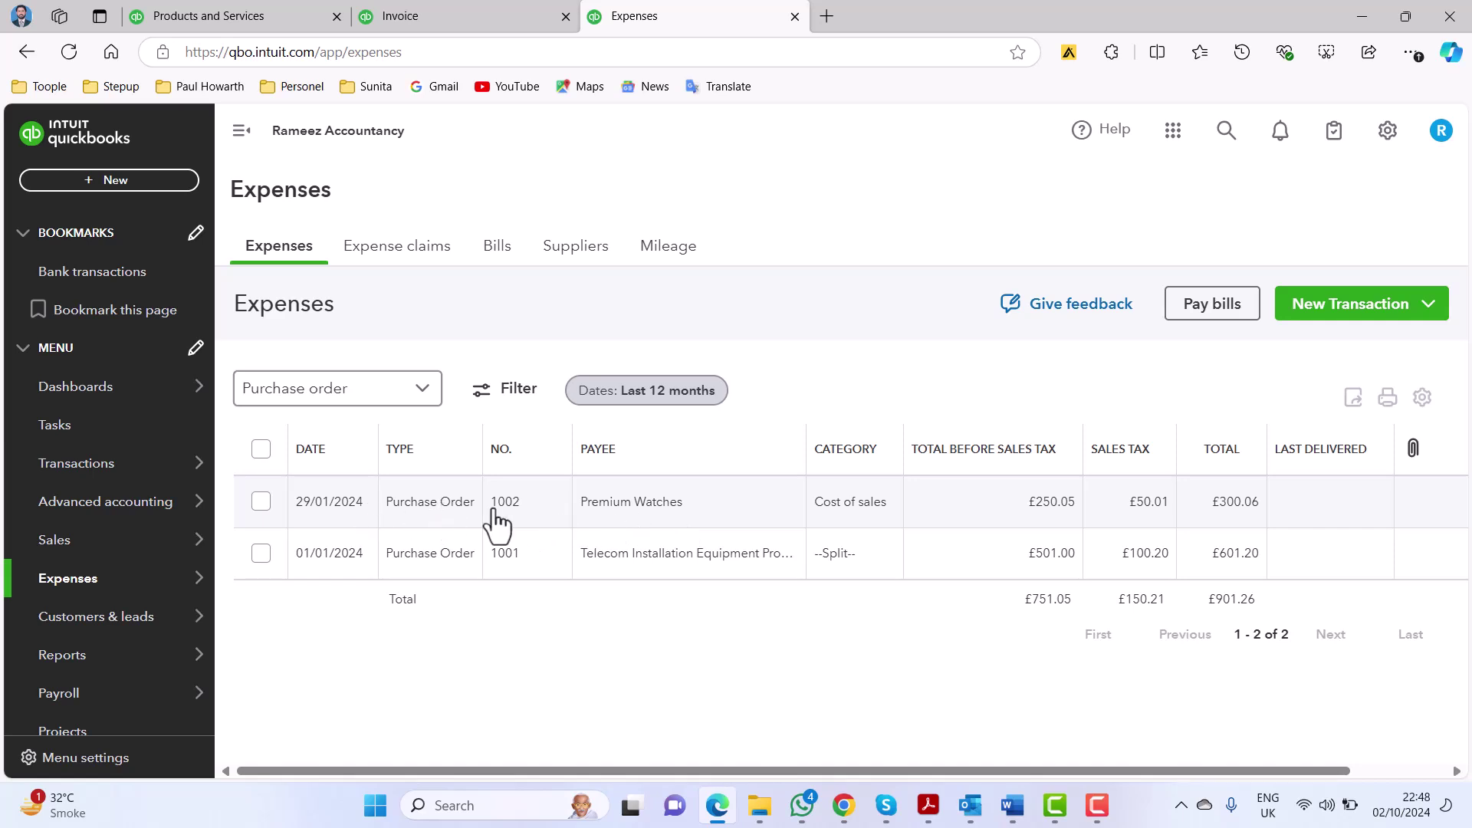
click(423, 510)
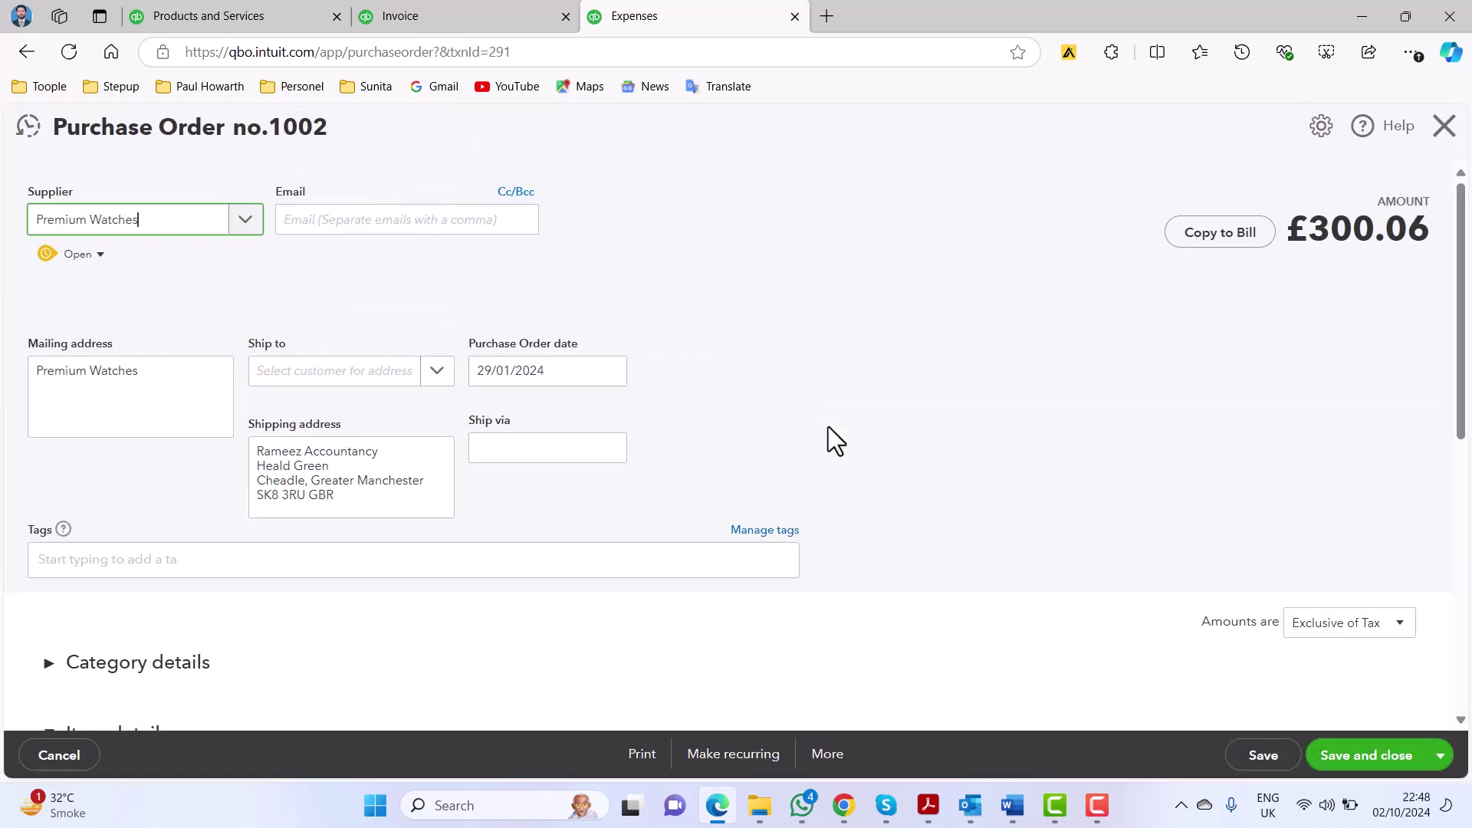
click(1234, 244)
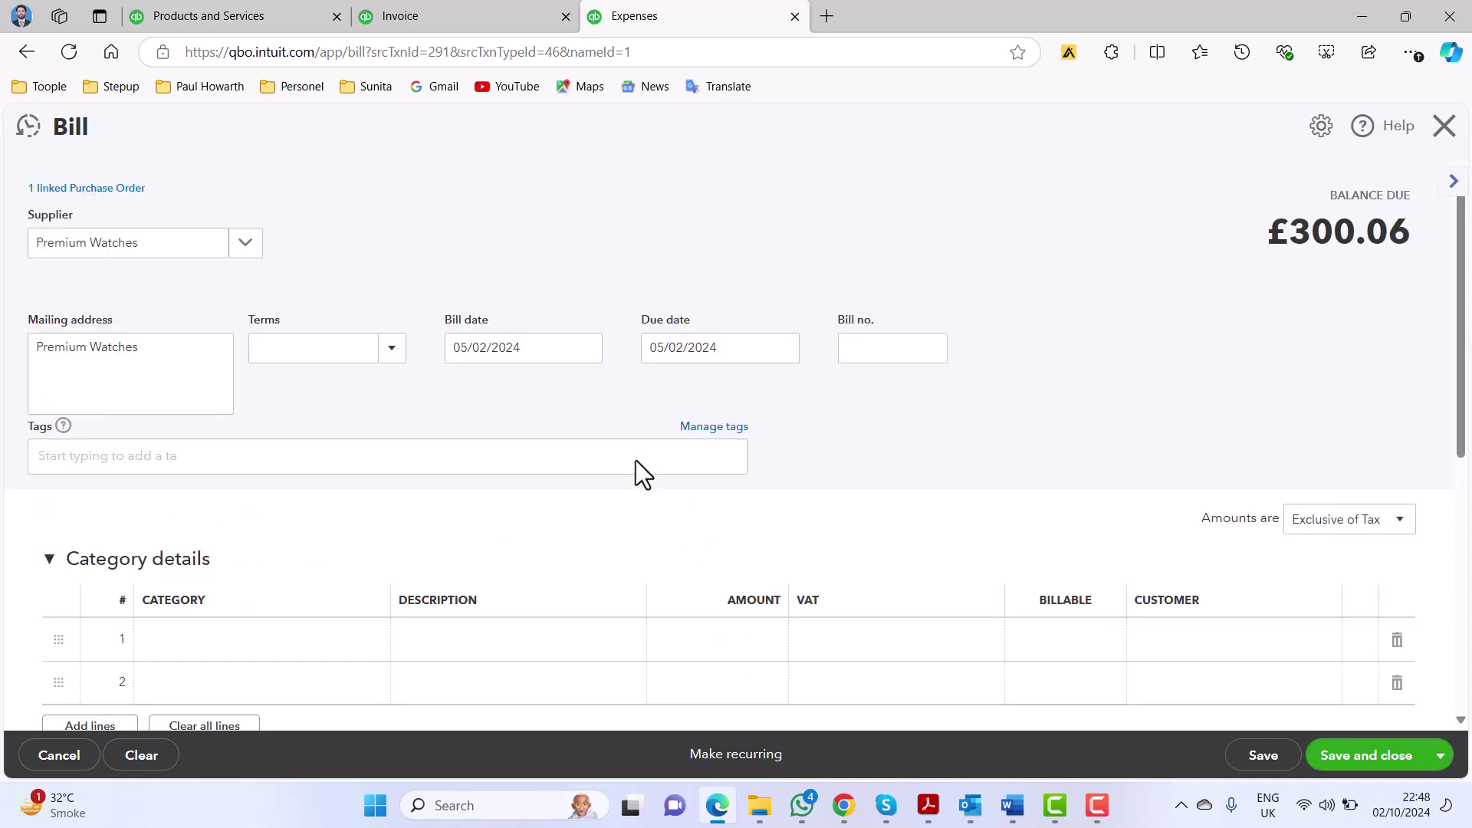
Recheck the delivery date in the Word document, then set the Premium Watches bill date to 06/02/2024 and save and close the bill.
click(1013, 805)
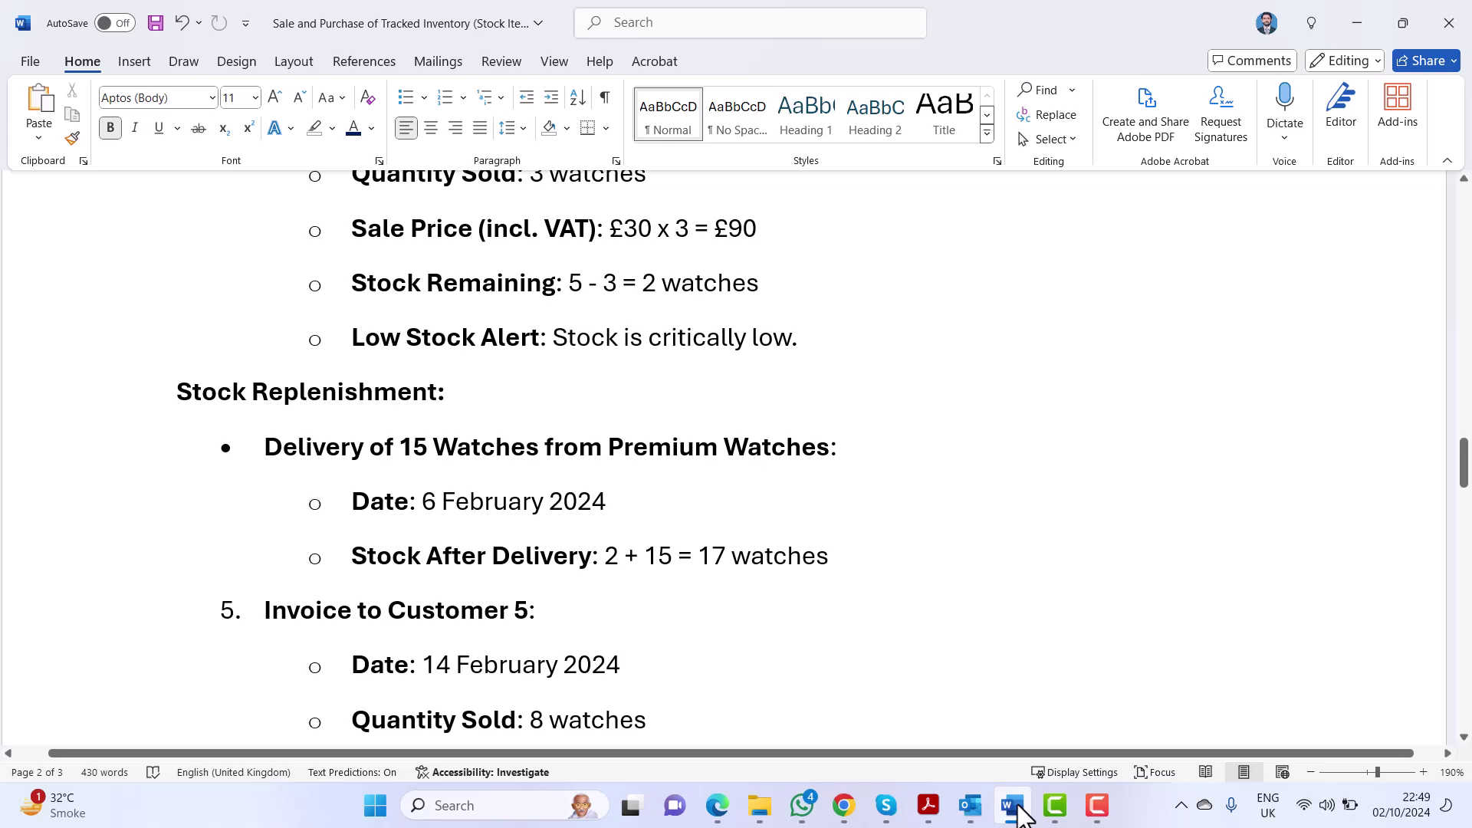
click(1016, 806)
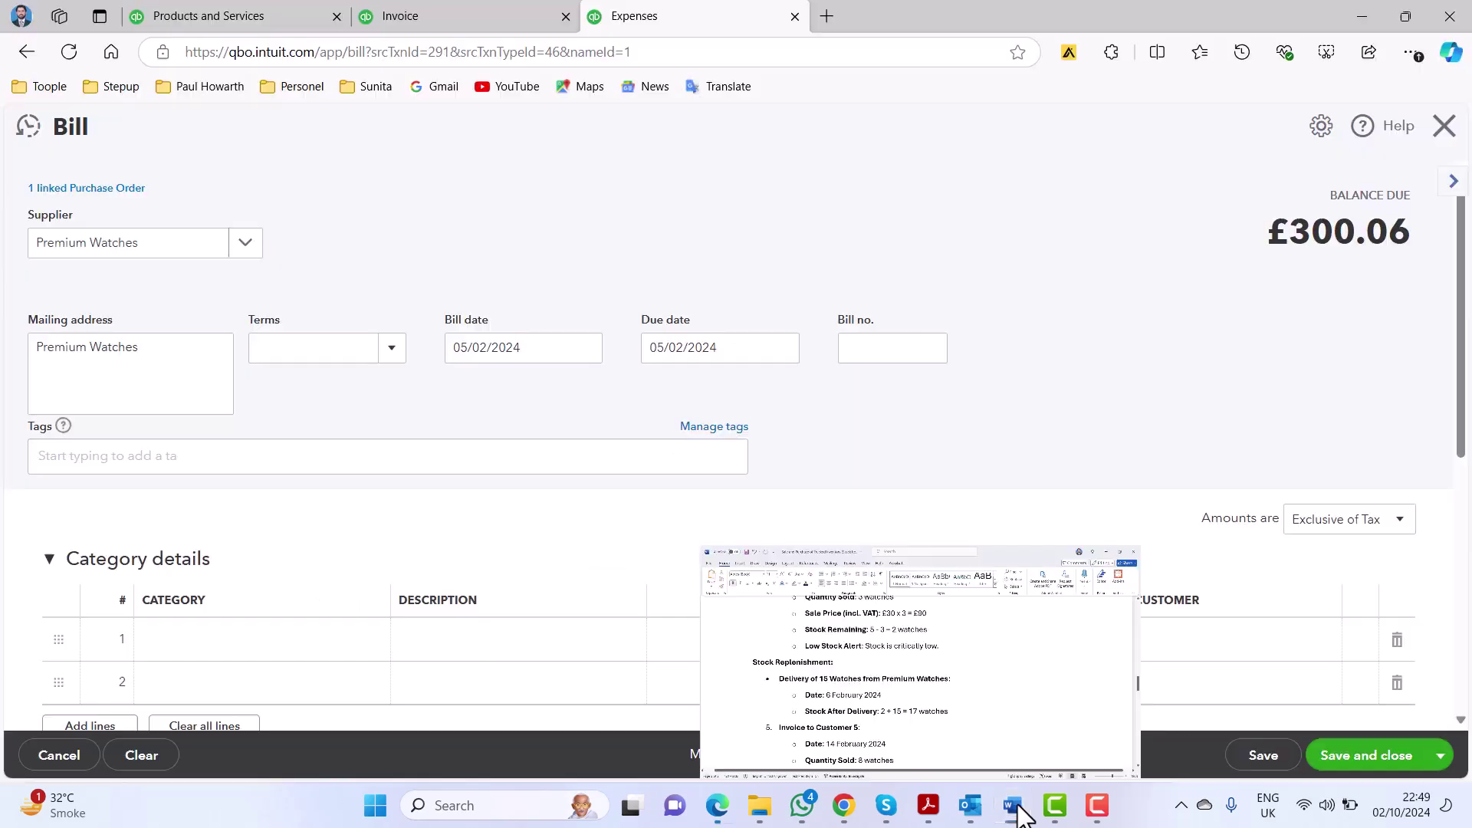
click(585, 349)
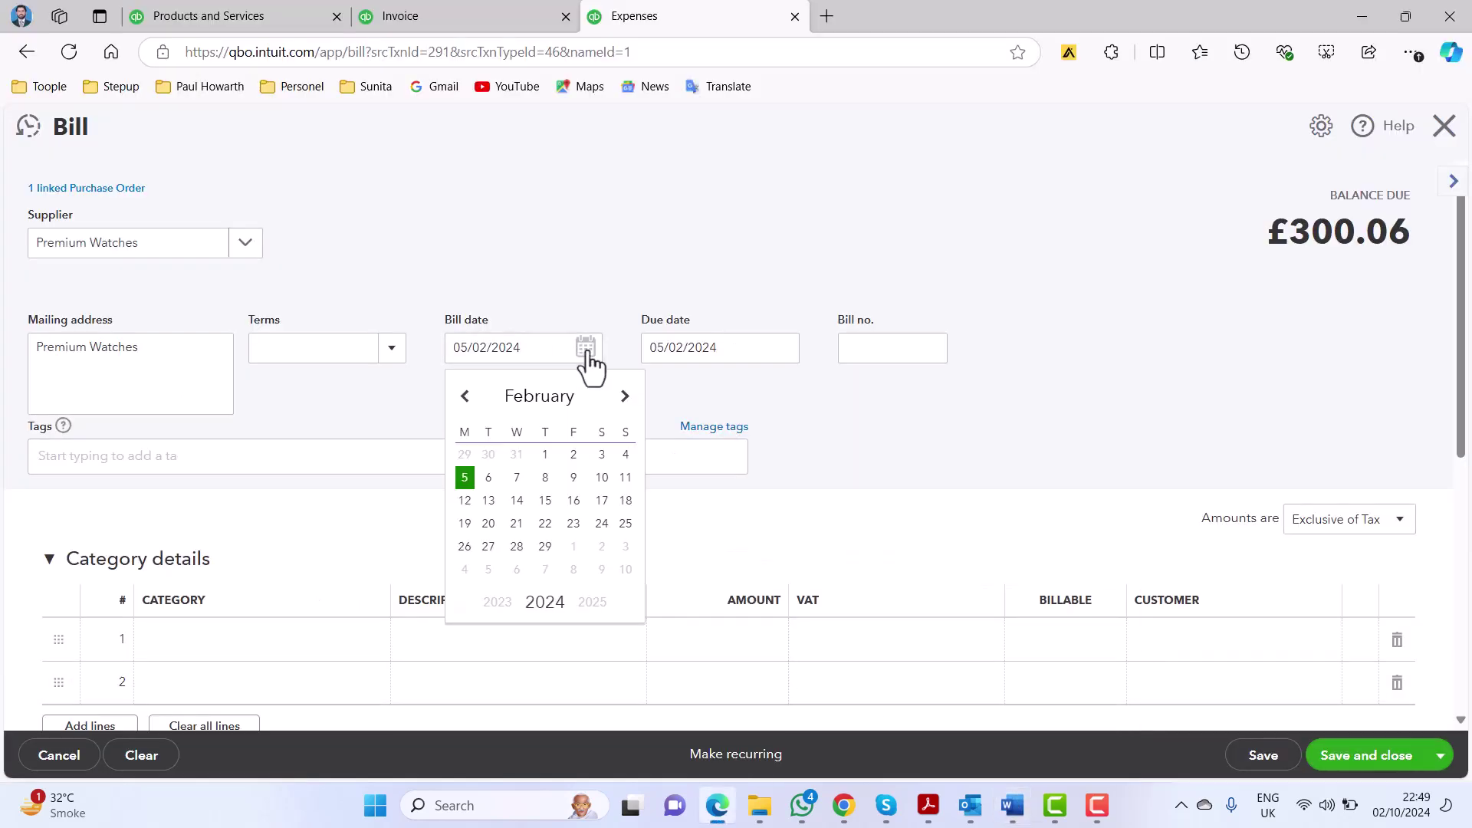
click(489, 479)
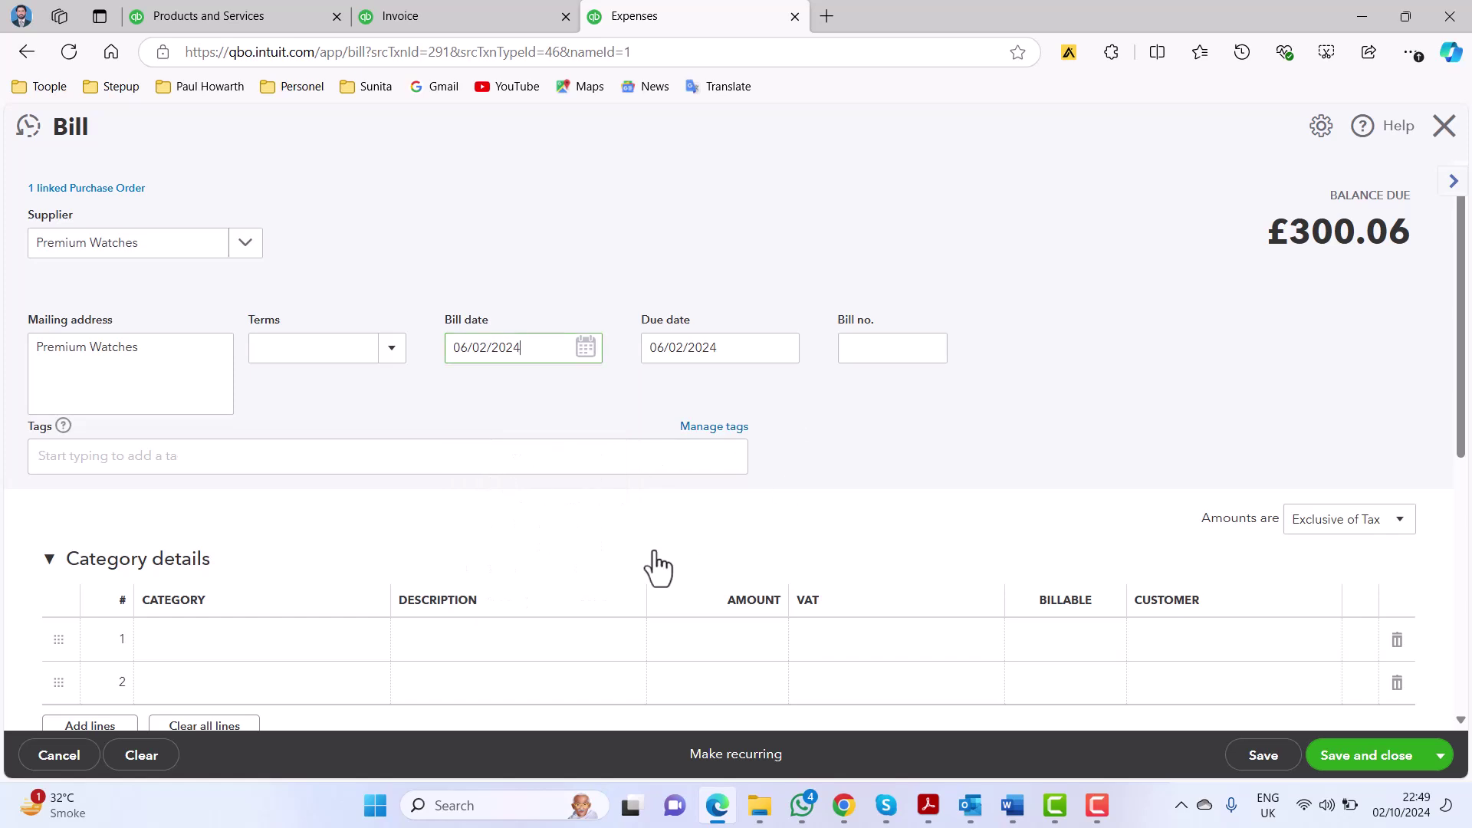
scroll(654, 565, down, 6)
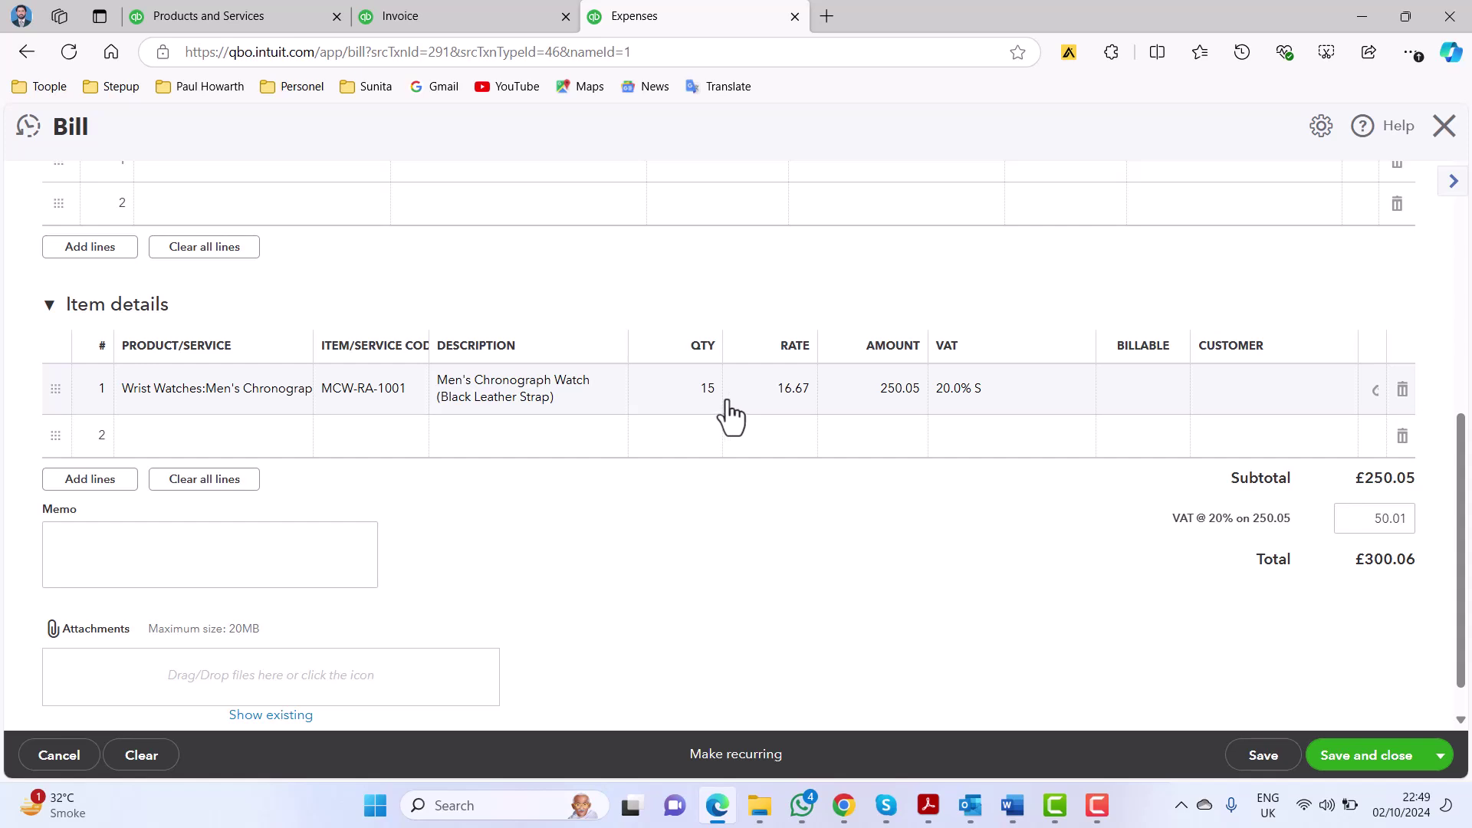
click(1364, 757)
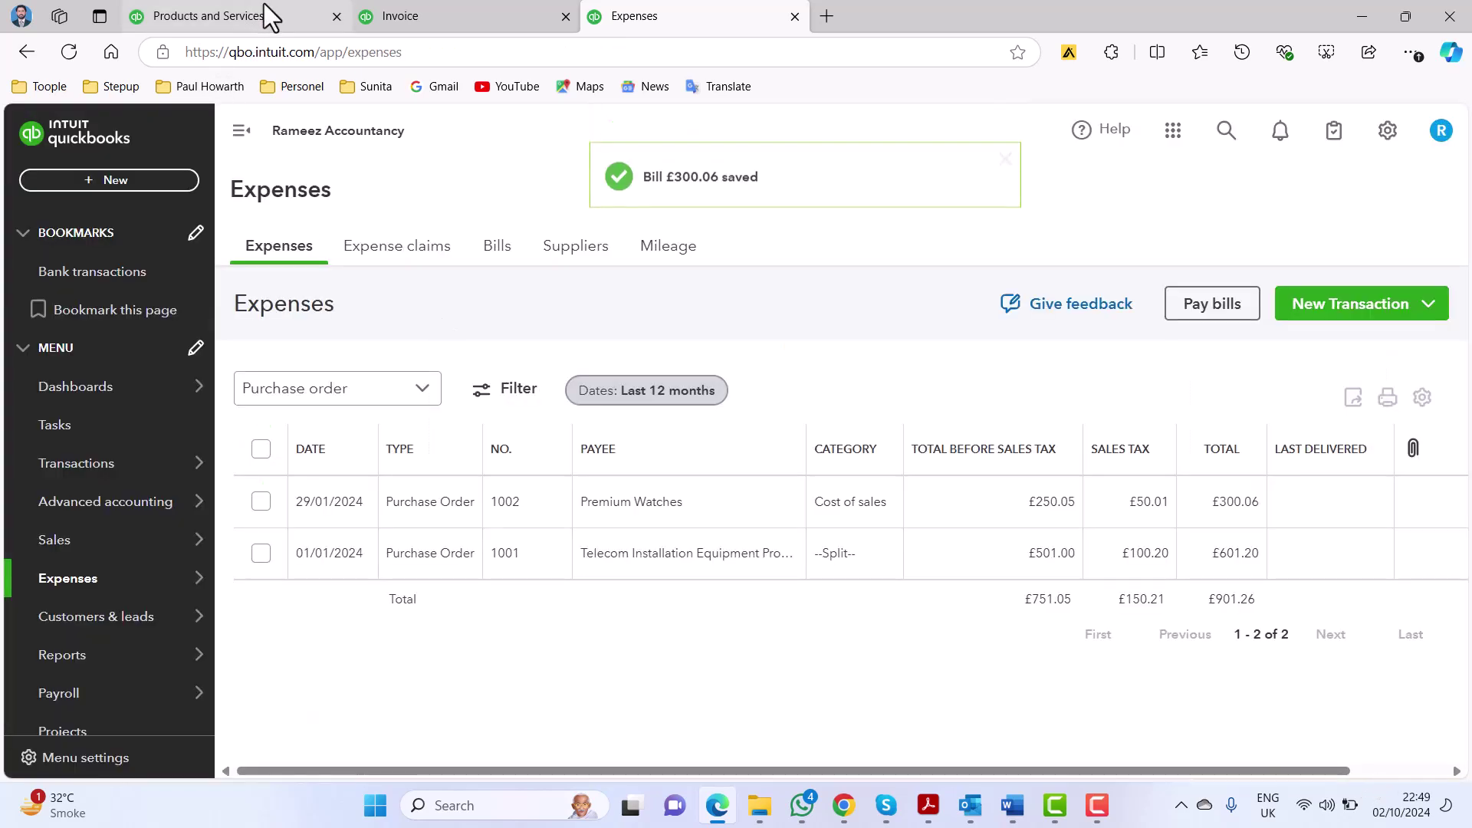
Compare the expected stock after delivery in the Word document with the Men's Chronograph Watch quantity on hand in Products and Services.
click(1012, 805)
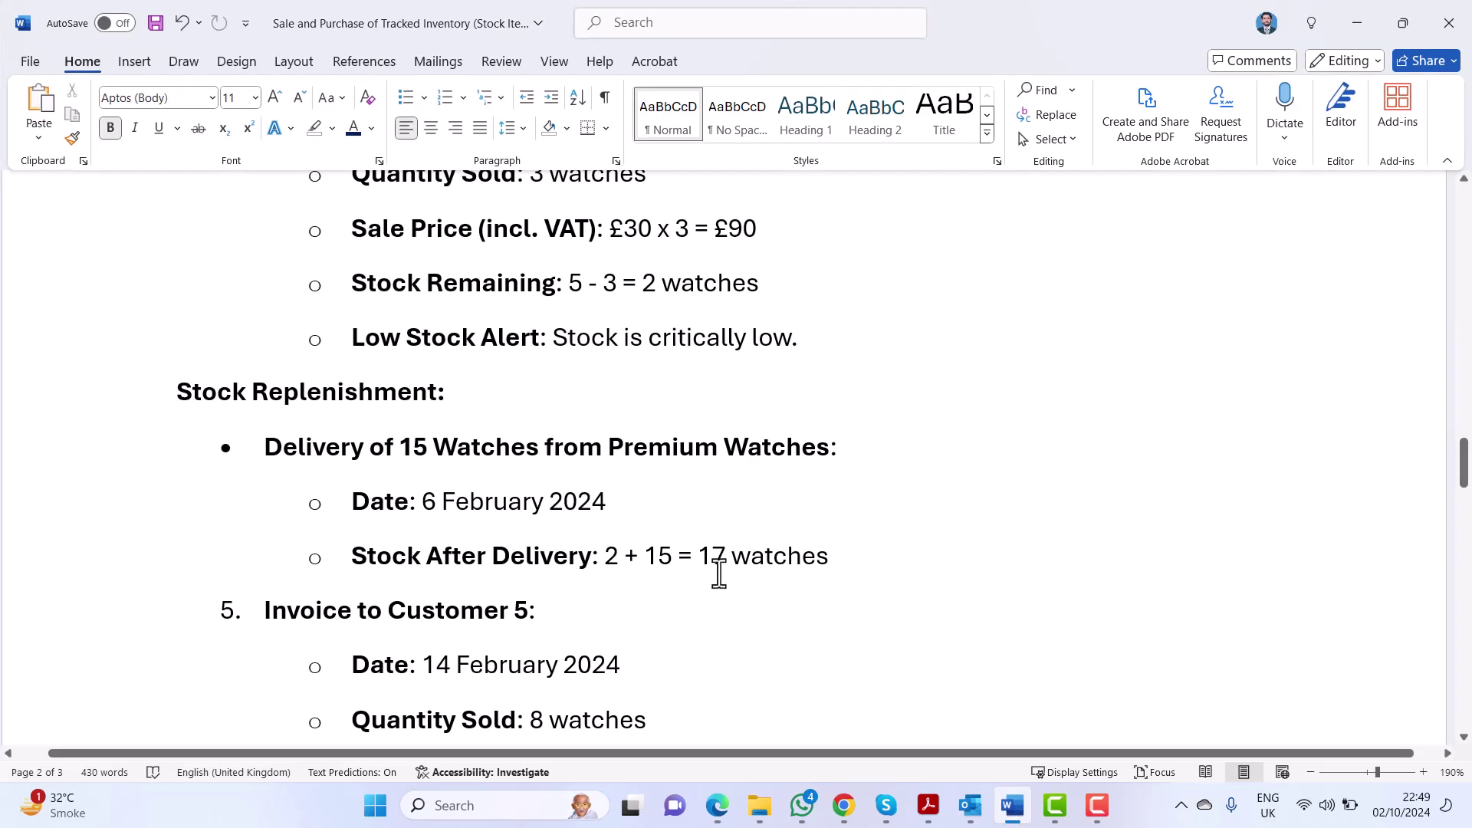
click(717, 805)
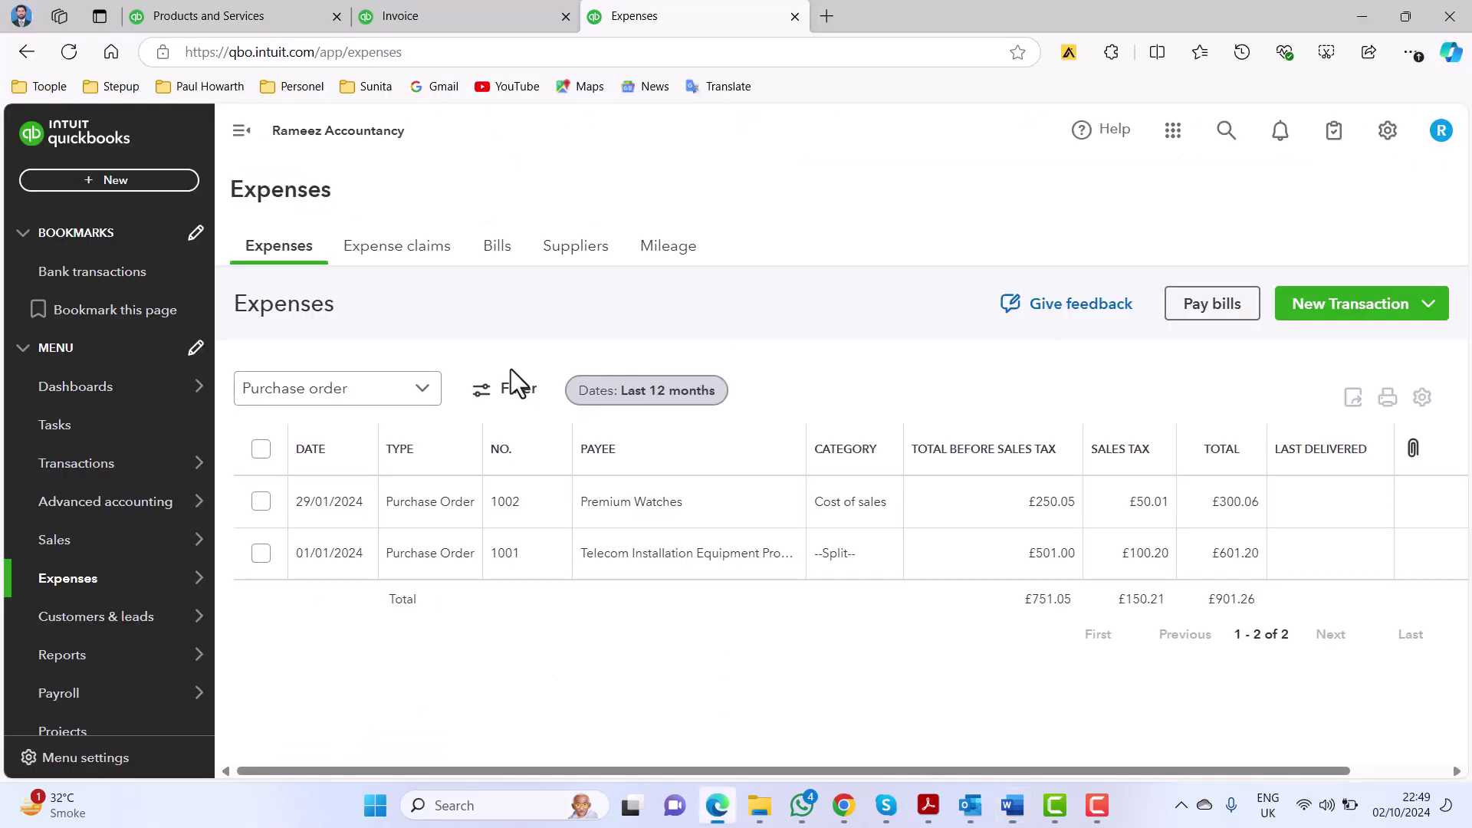
click(272, 12)
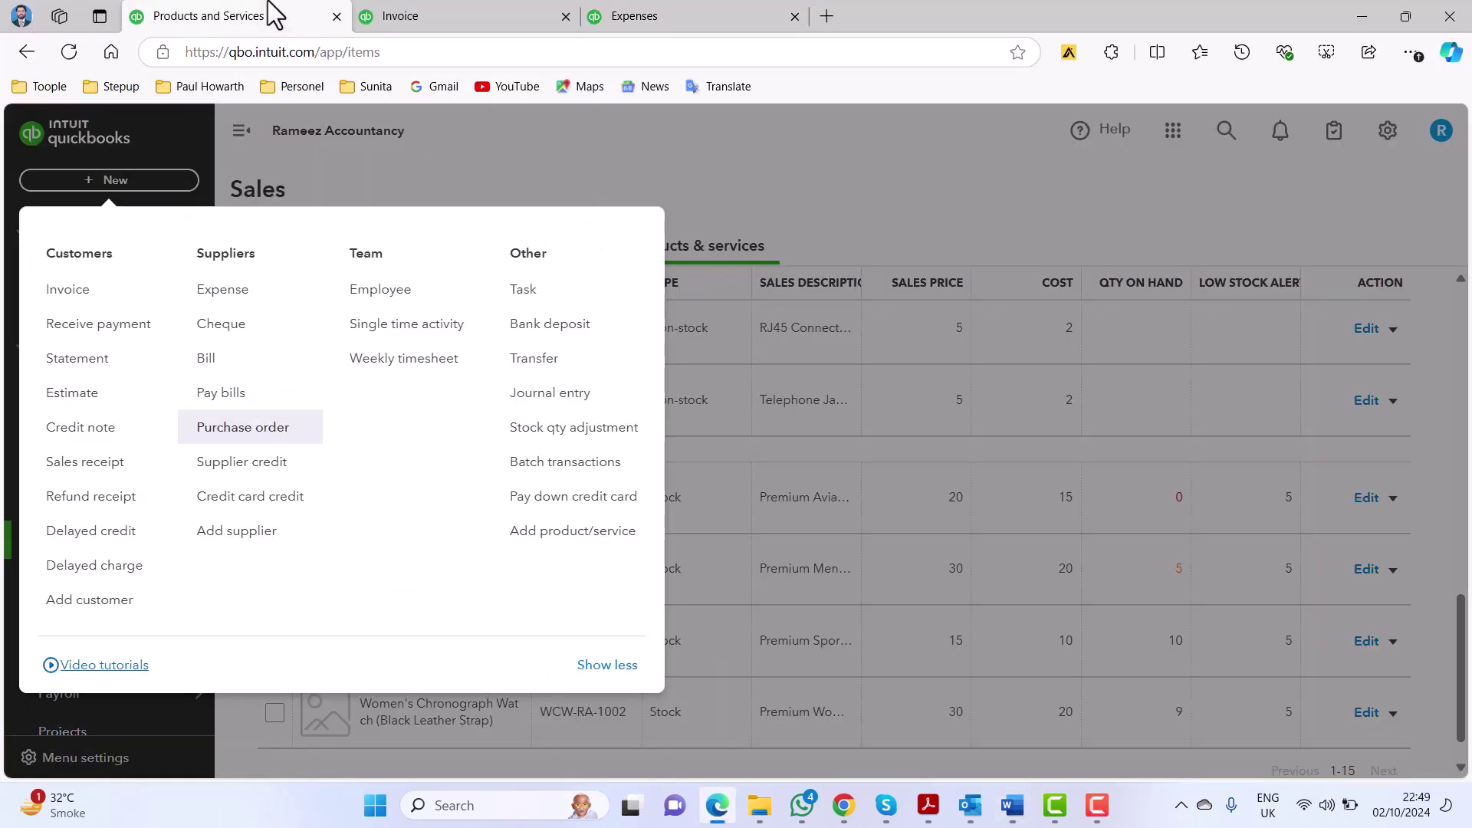
click(627, 151)
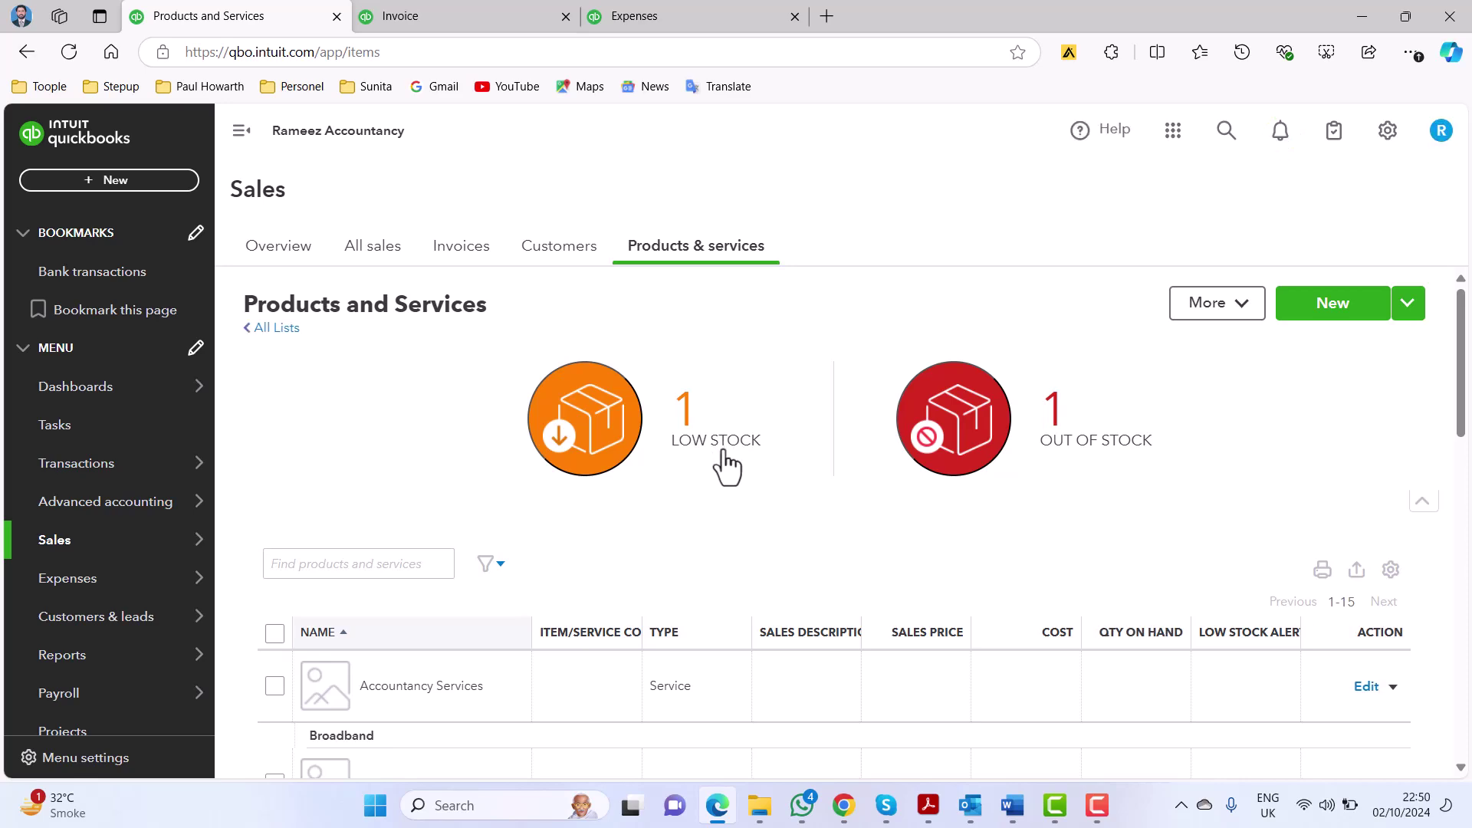
scroll(723, 460, down, 8)
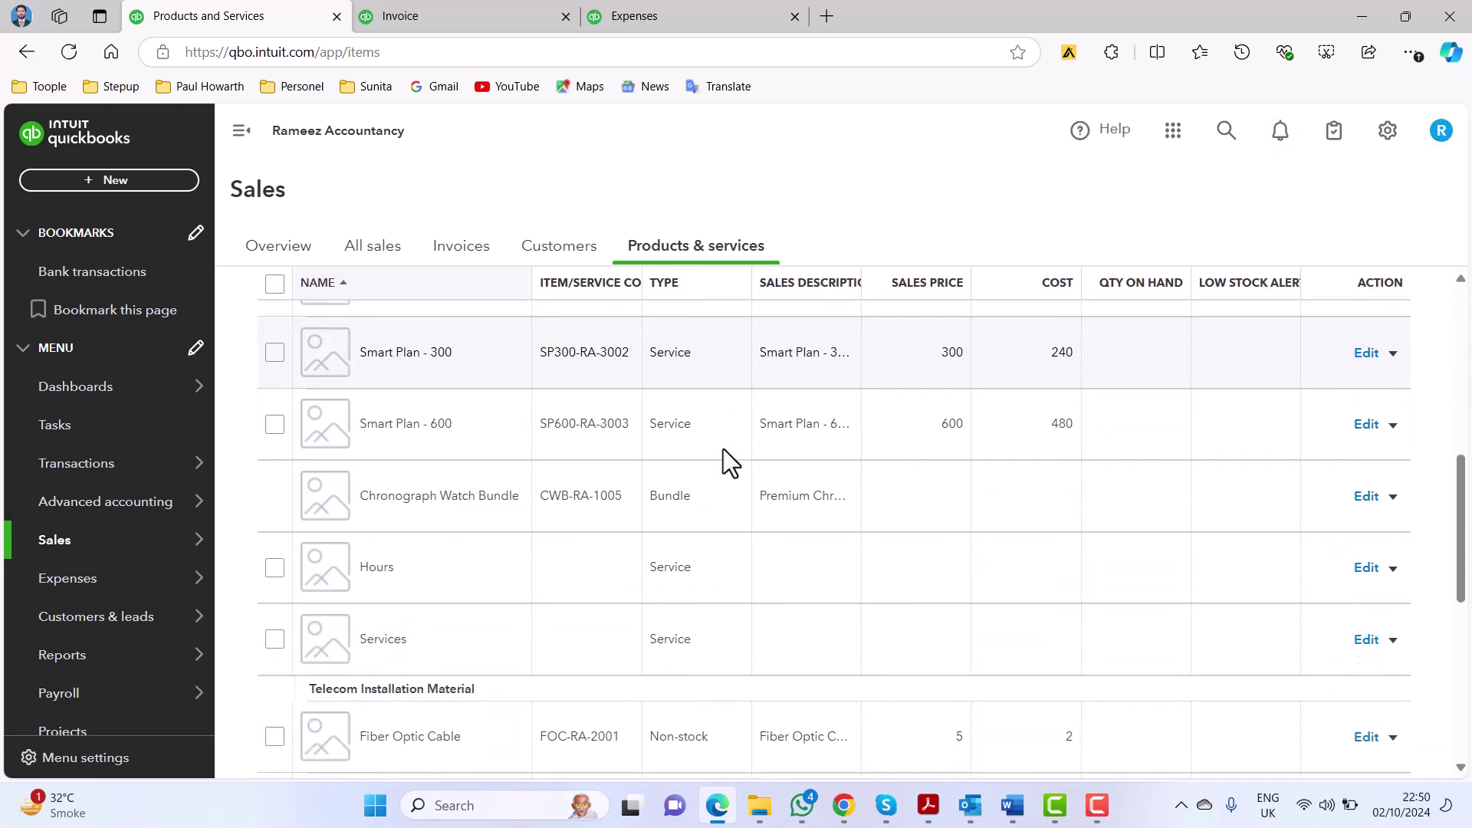
scroll(724, 448, down, 7)
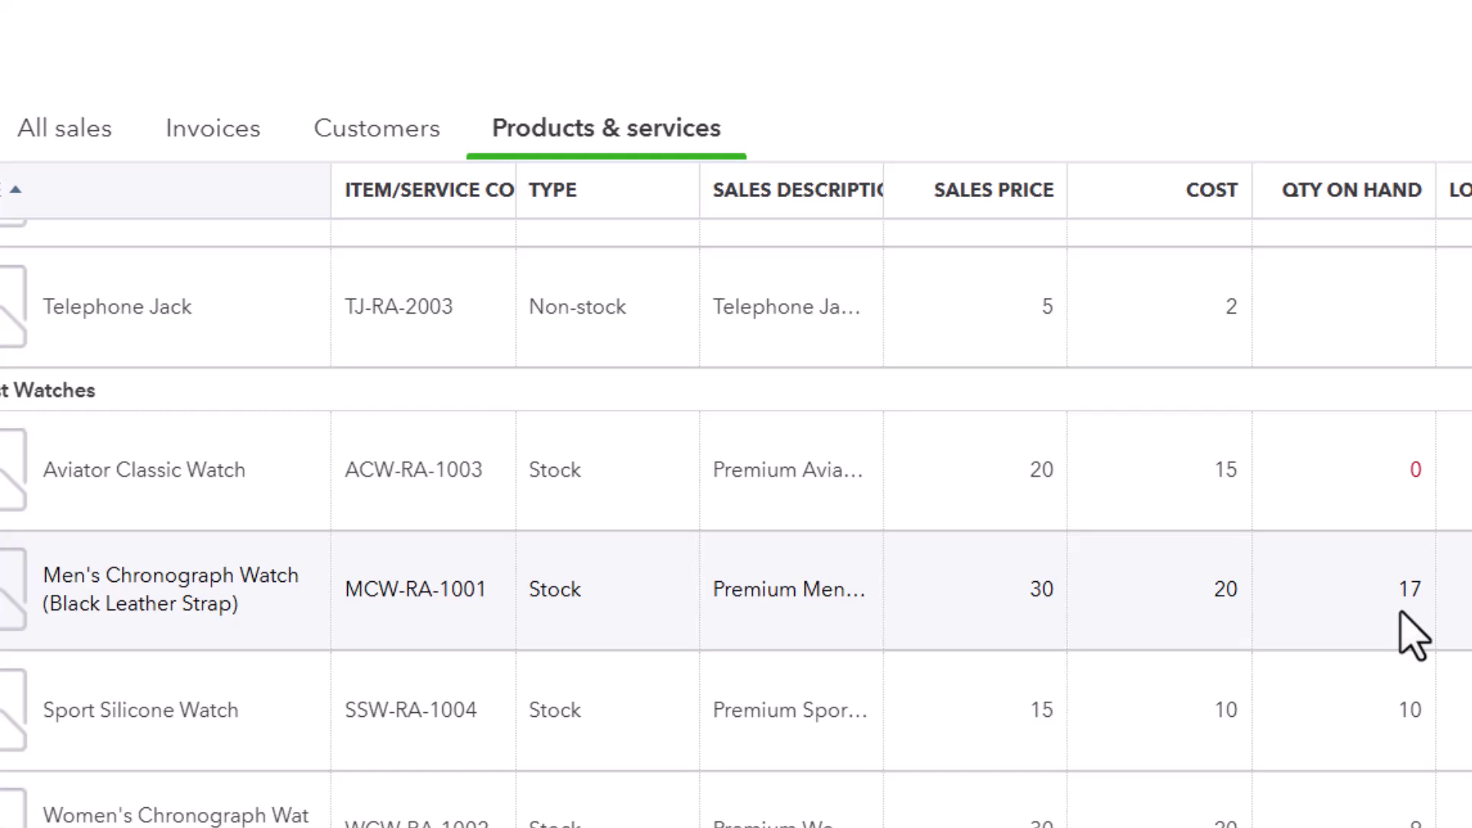
Read the Customer 5 sale details in the Word document, then select Customer 5 on the blank QuickBooks invoice.
click(1011, 808)
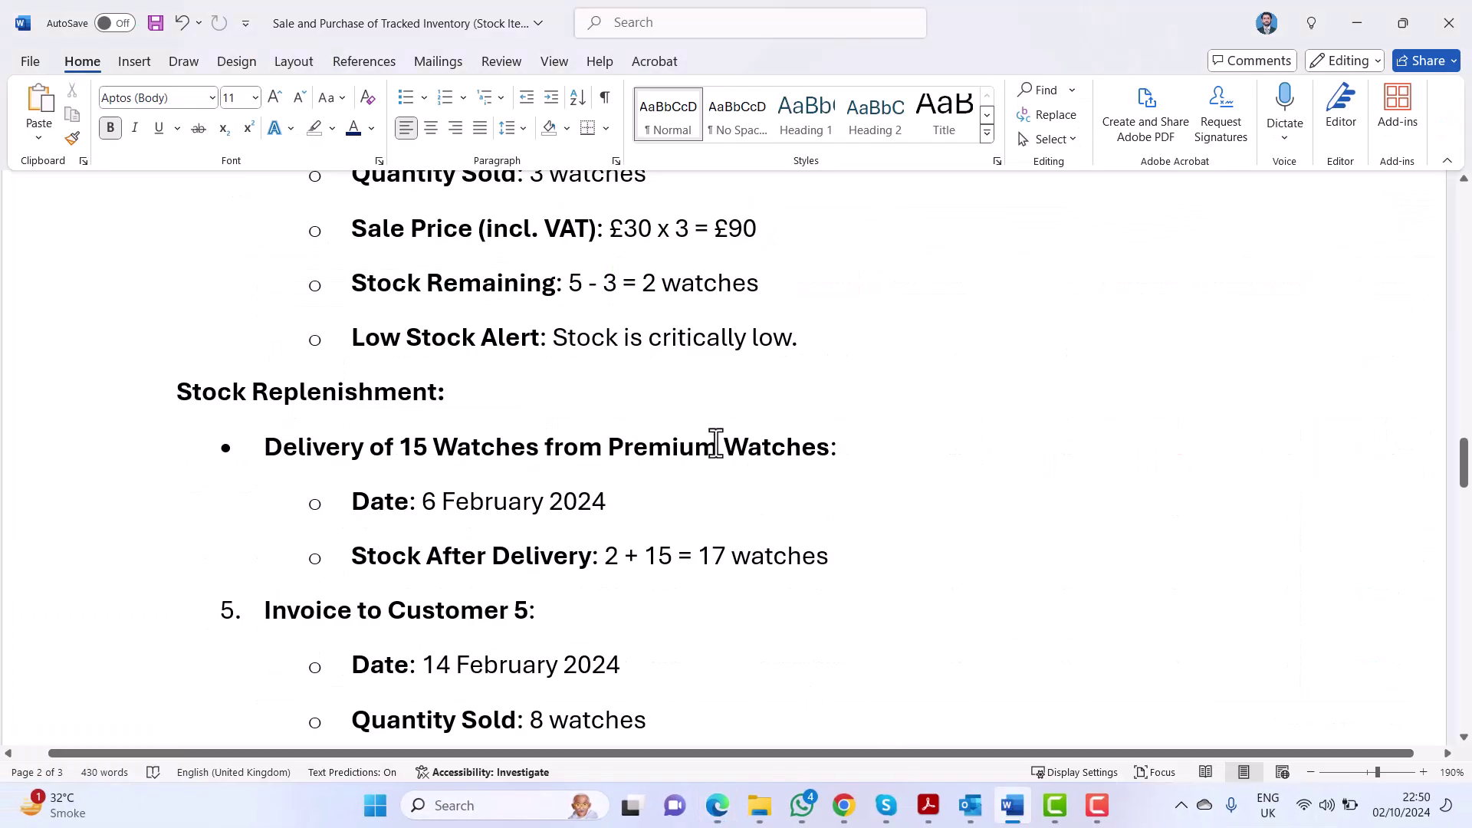
scroll(705, 401, down, 5)
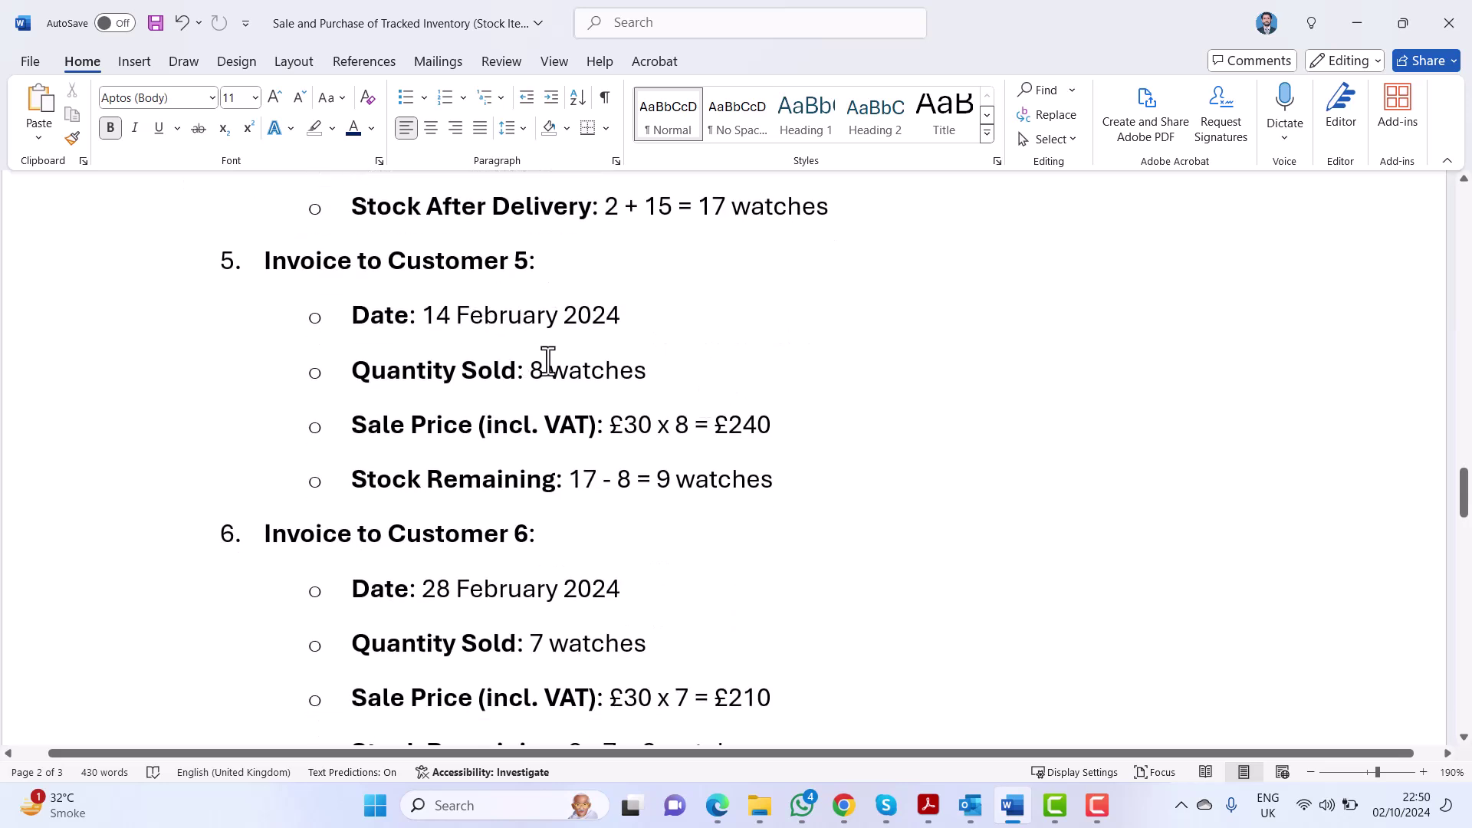
click(719, 804)
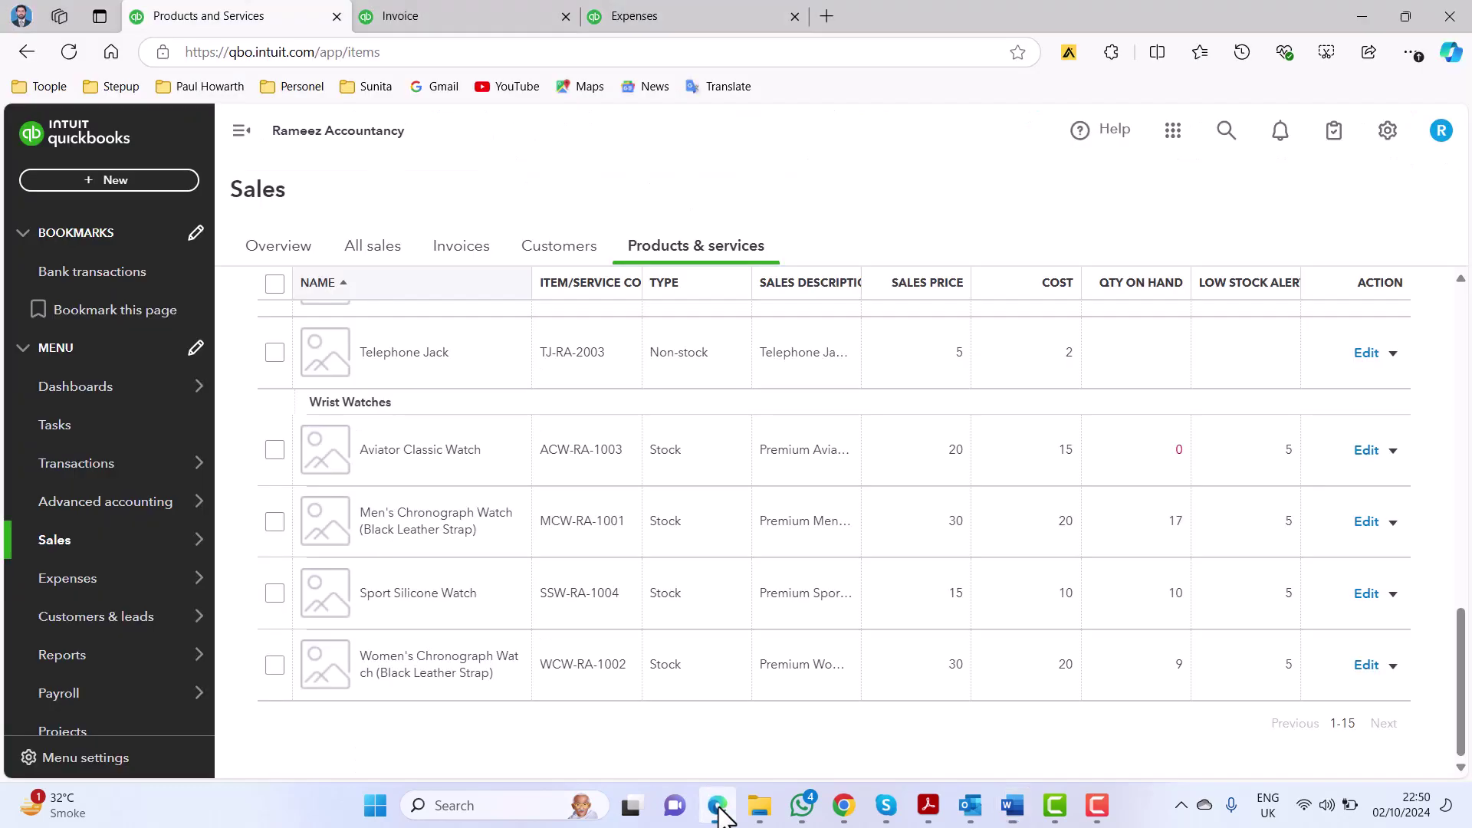
click(439, 13)
click(172, 229)
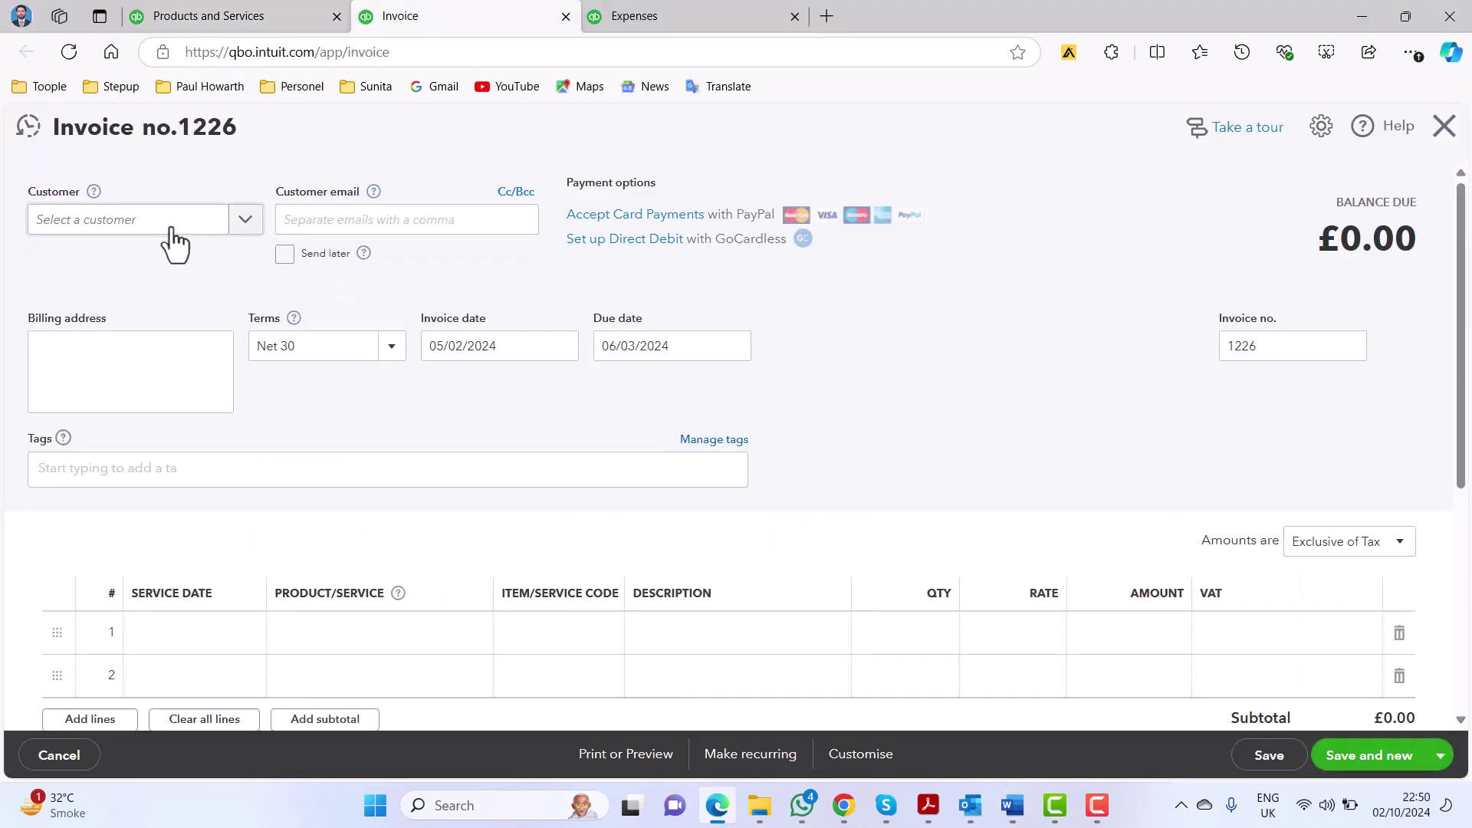
text(cust)
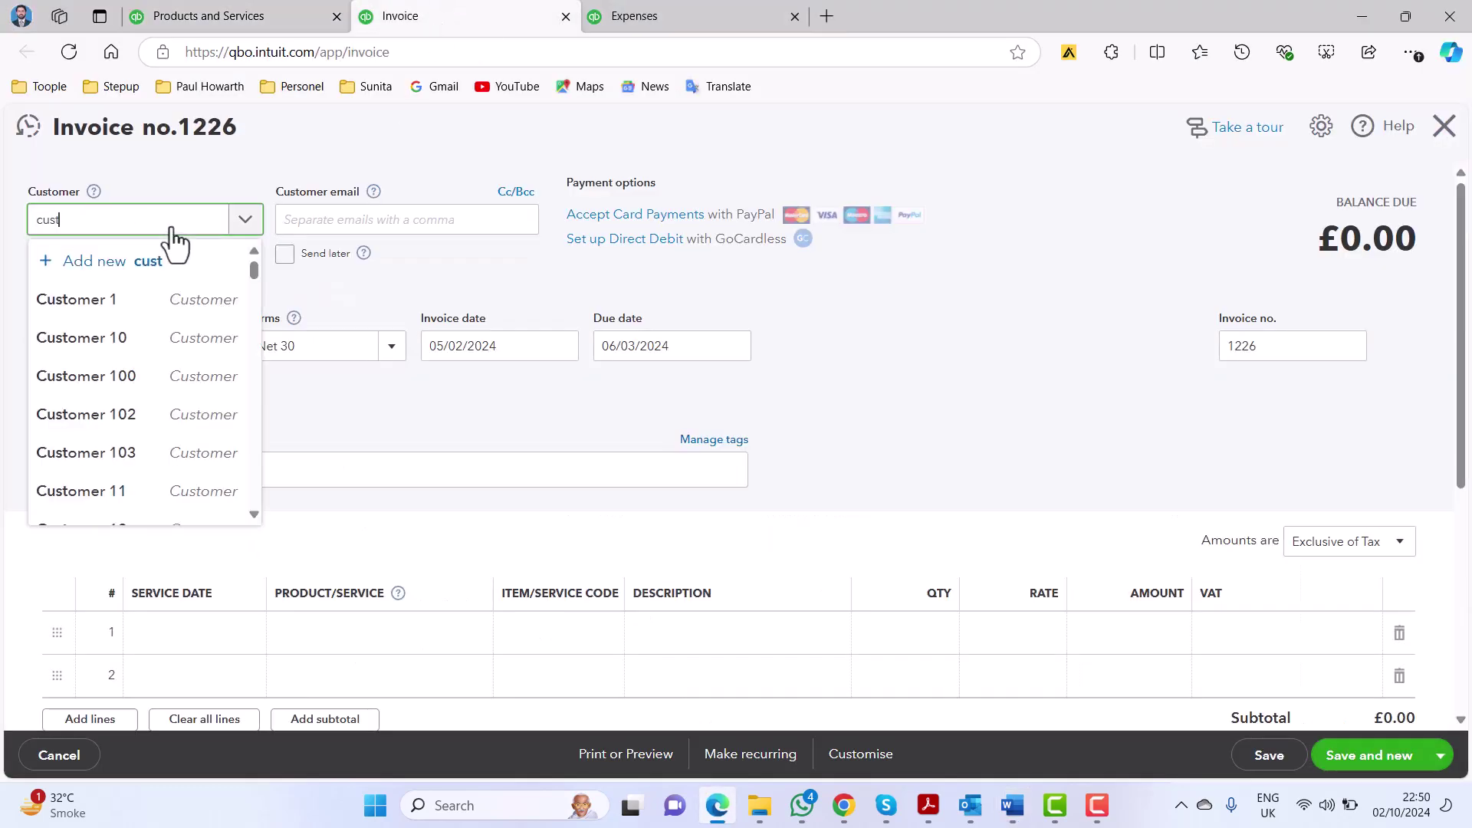
text(omer 4)
key(BackSpace)
text(5)
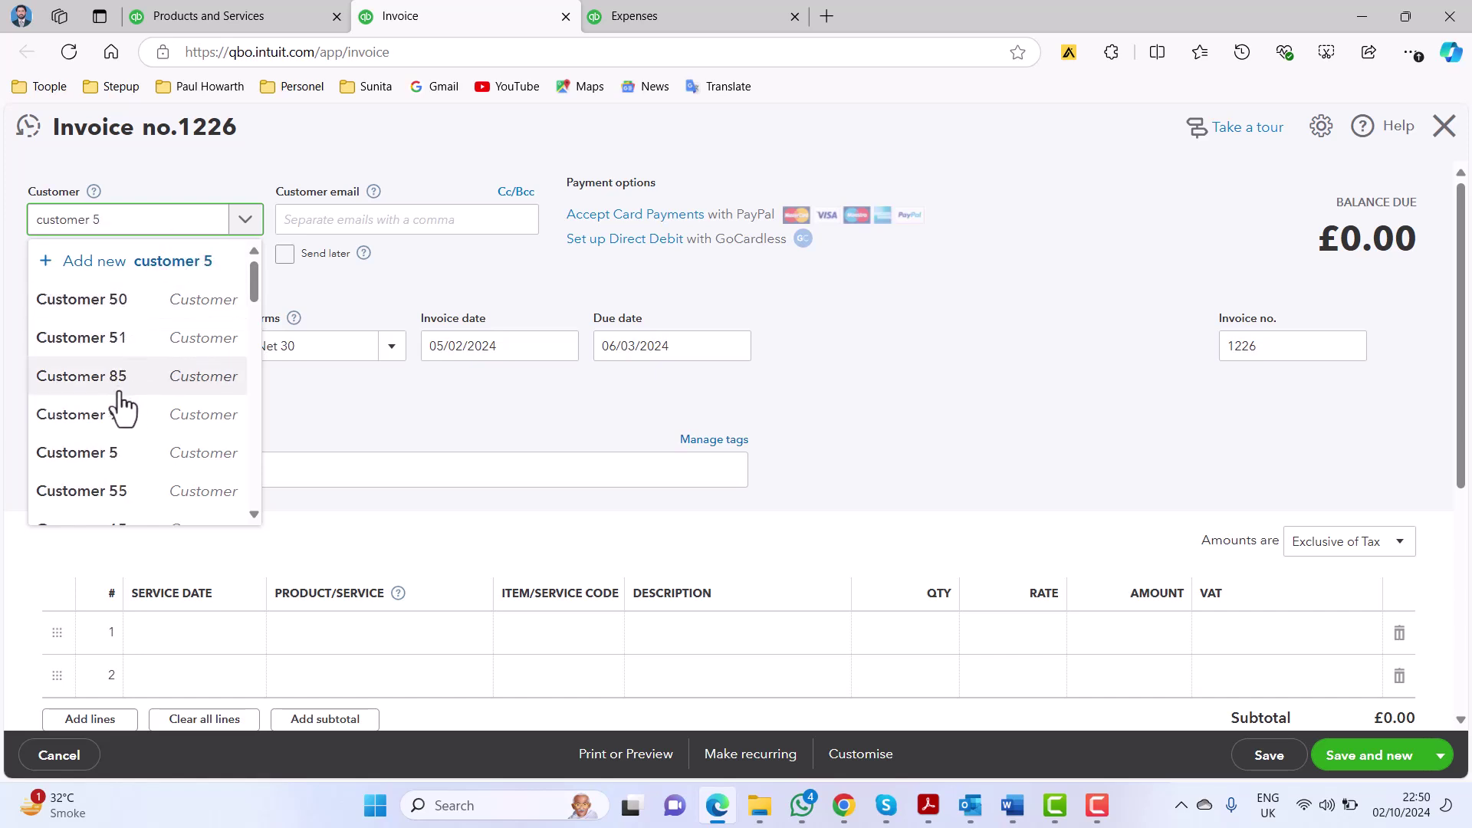
click(76, 453)
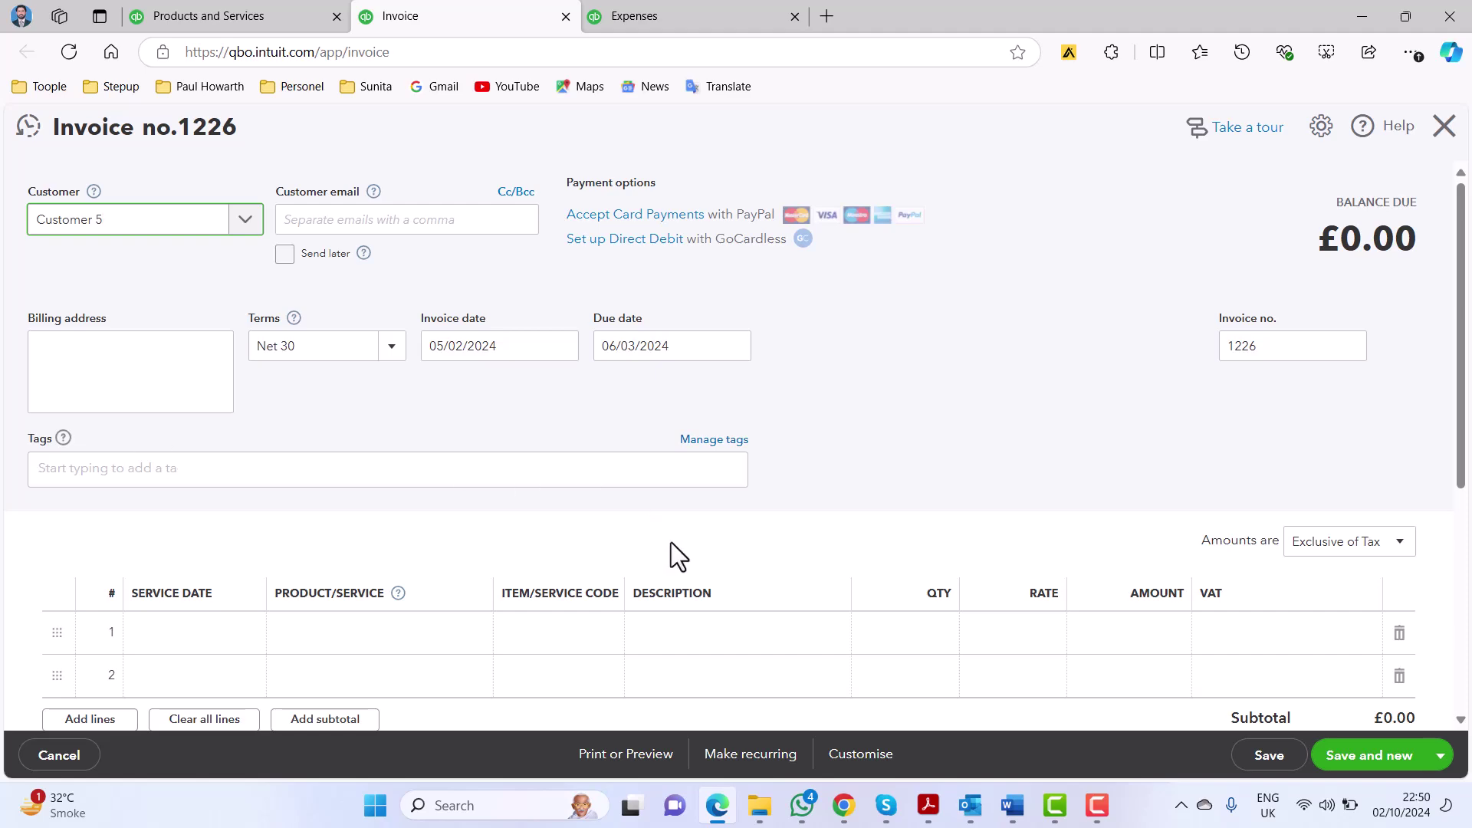
Recheck the sale date in the Word document, then set the Customer 5 invoice date to 14/02/2024.
click(1010, 805)
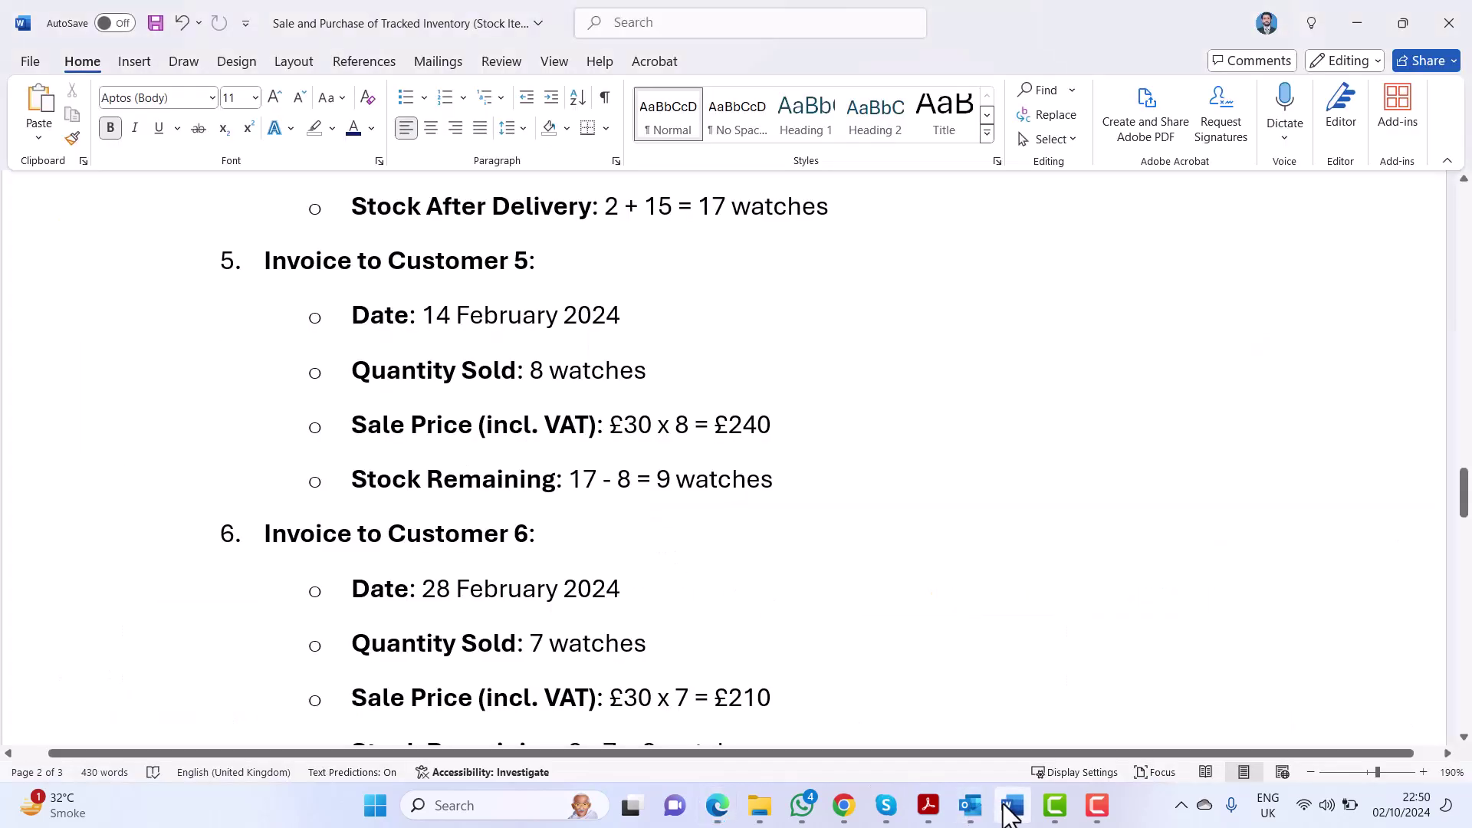
click(1010, 811)
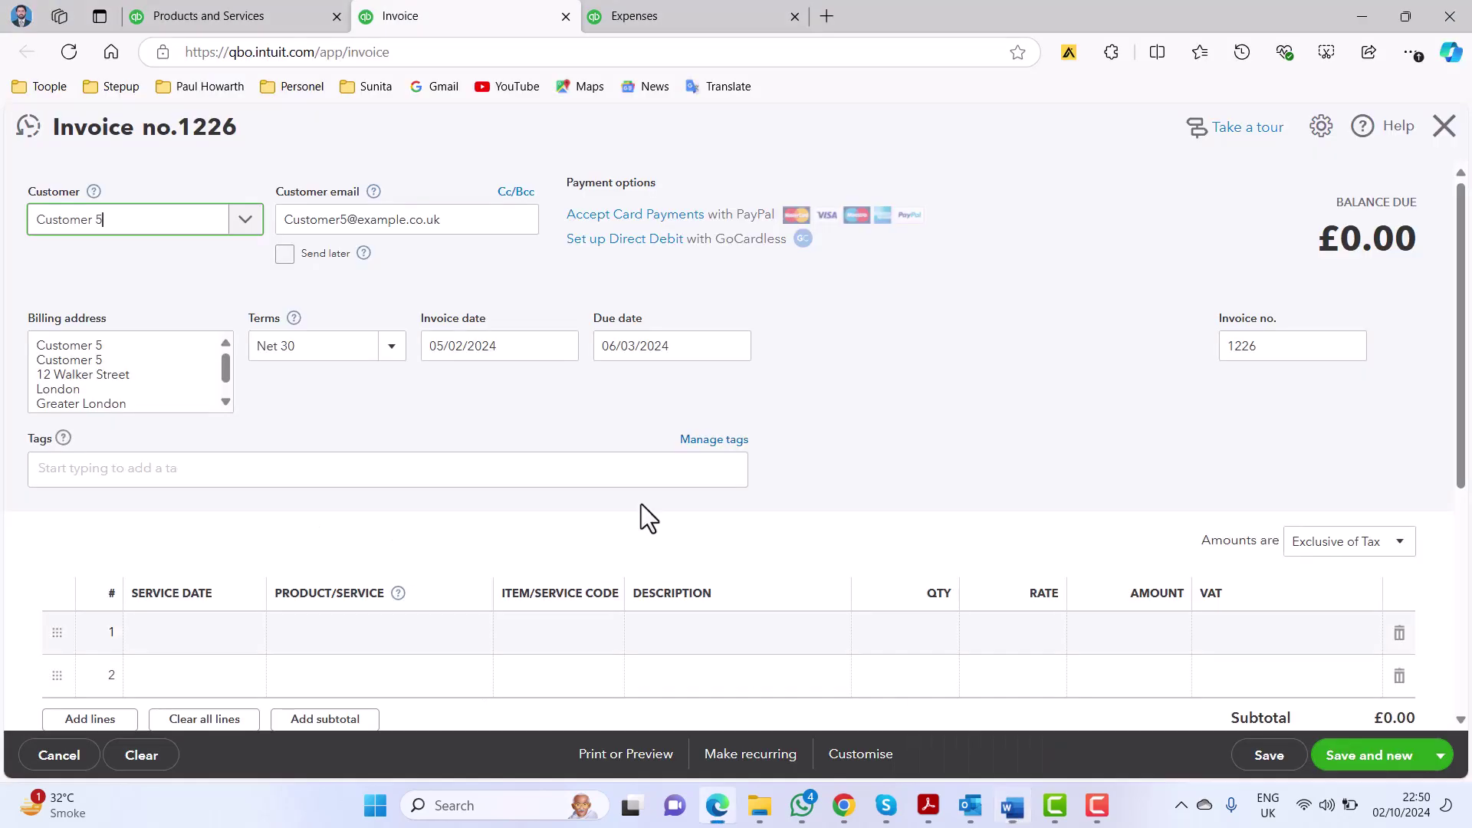
click(553, 349)
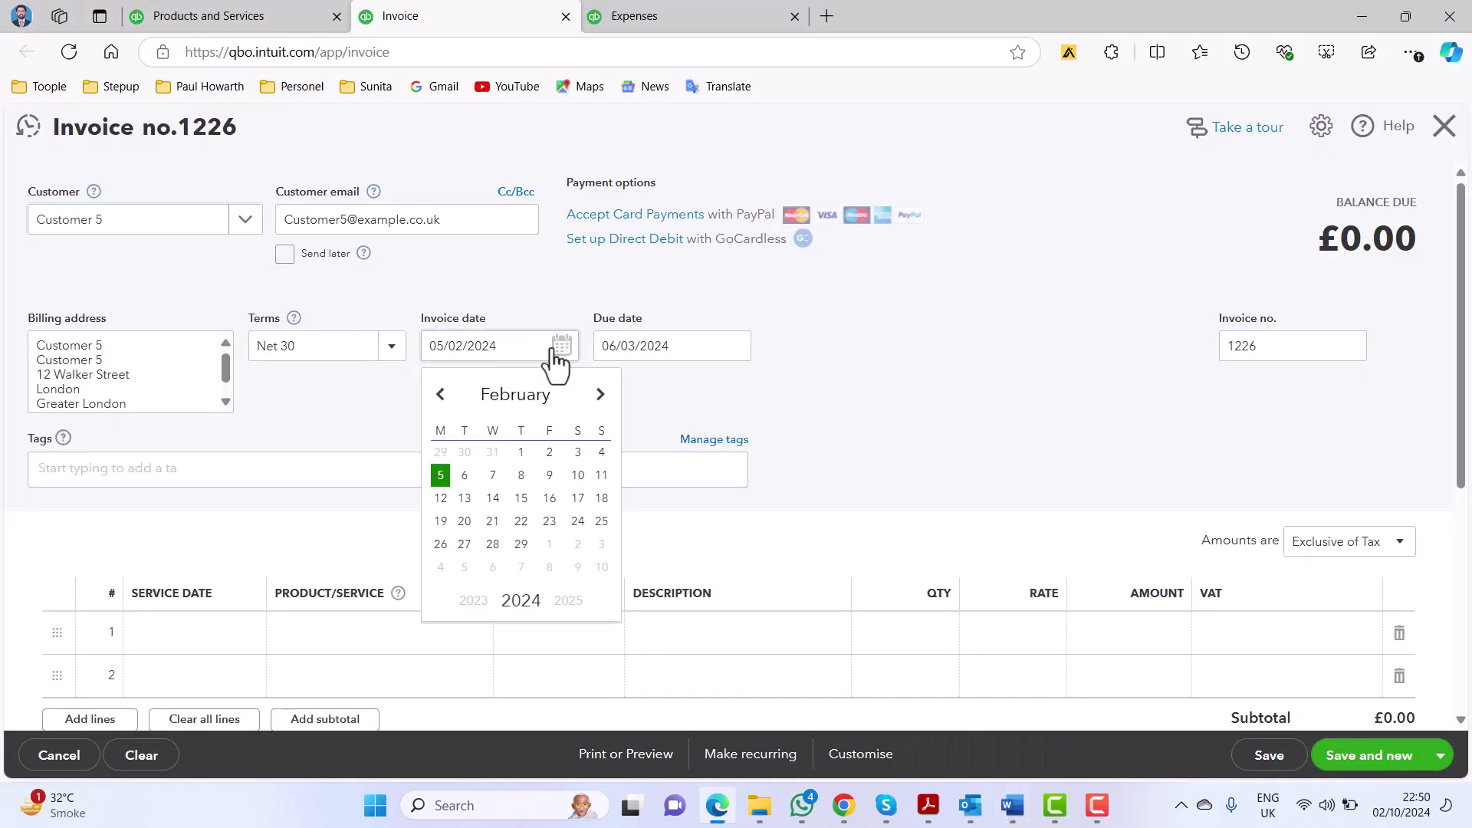
click(494, 501)
Add Men's Chronograph Watch (Black Leather Strap) with quantity 8 to the first line, then save the Customer 5 invoice and start a new one.
scroll(383, 505, down, 3)
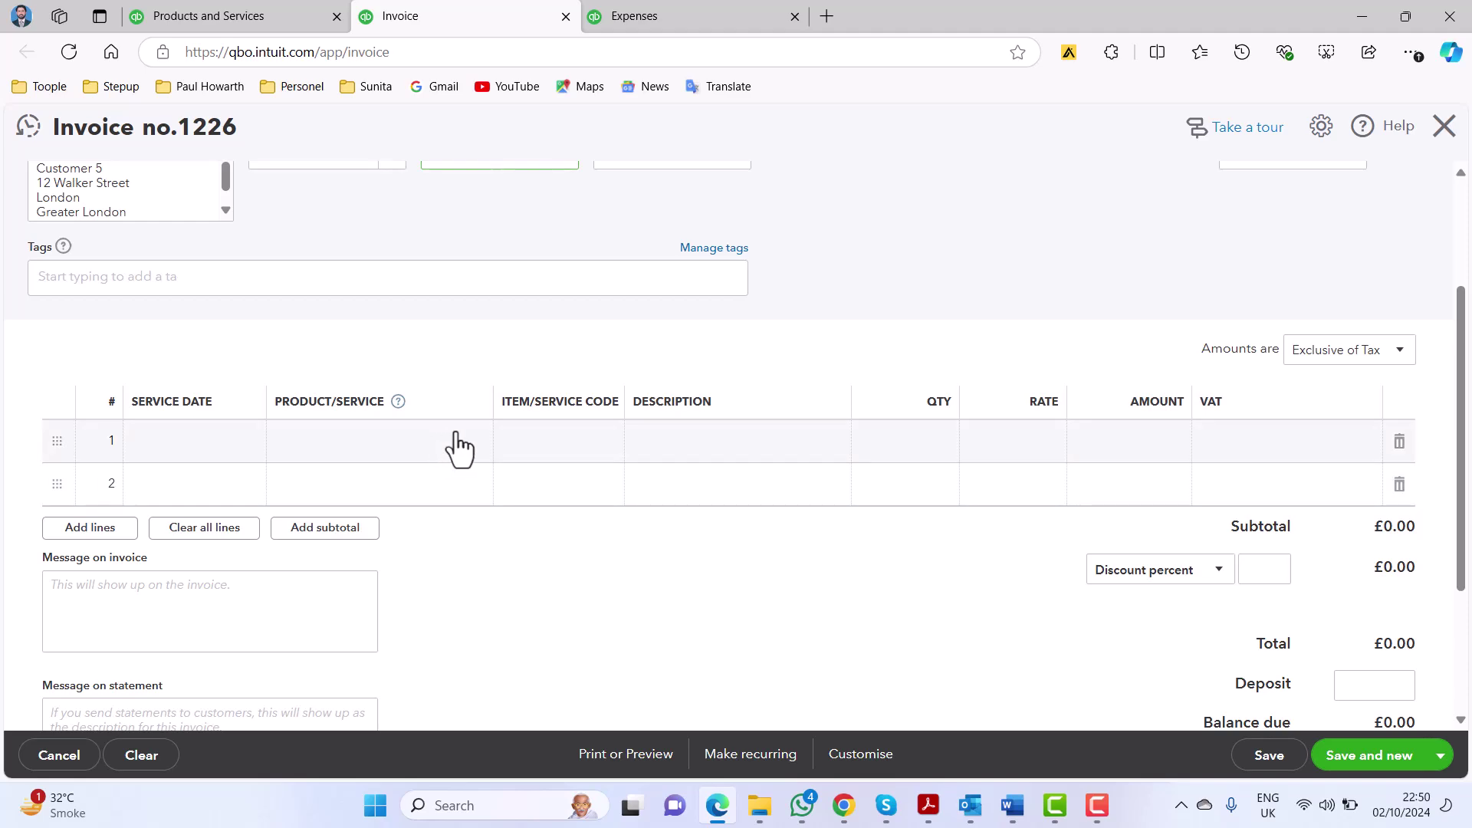
click(476, 449)
click(470, 442)
scroll(463, 594, down, 5)
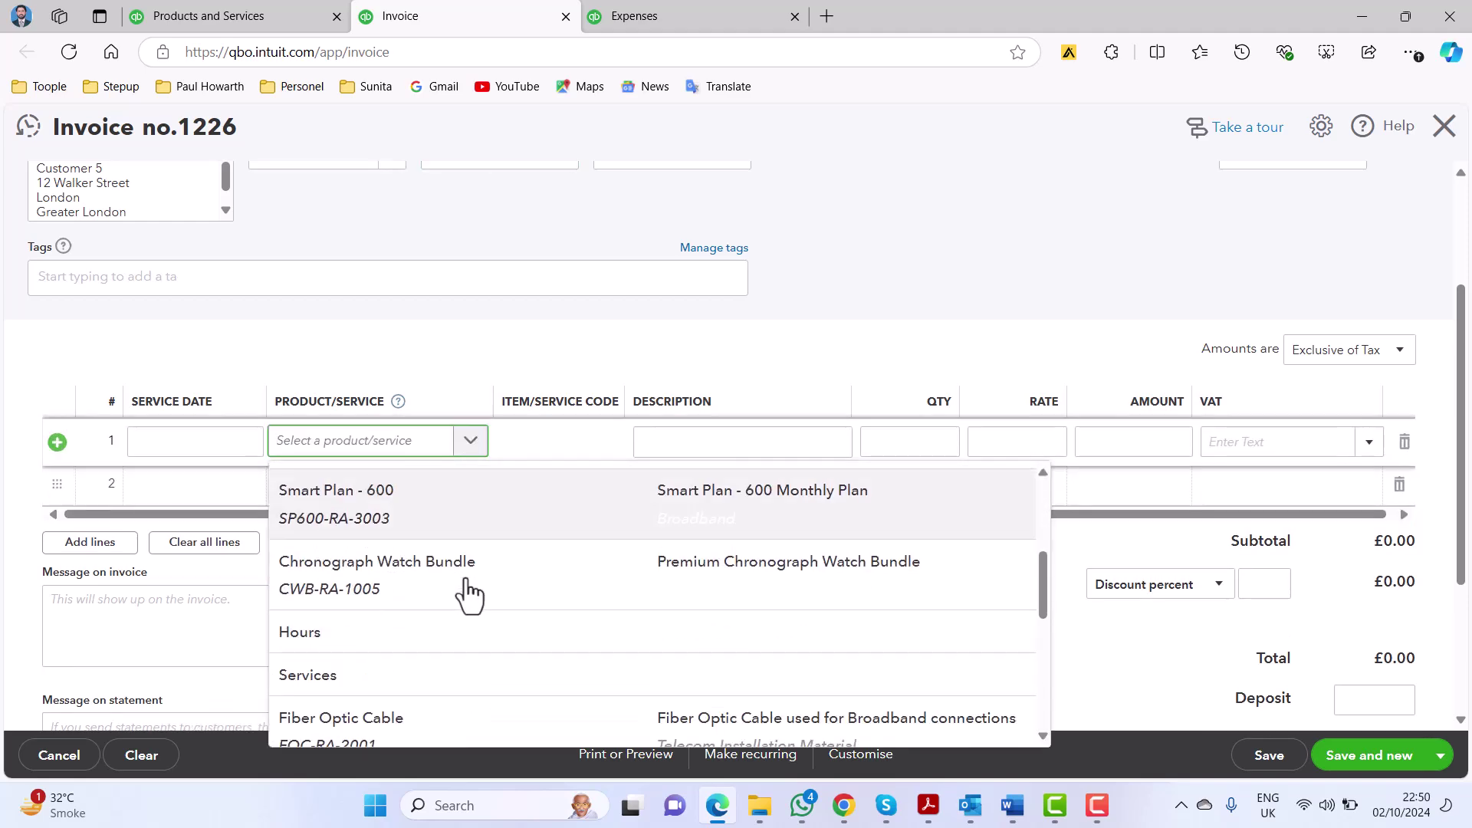
scroll(468, 594, down, 3)
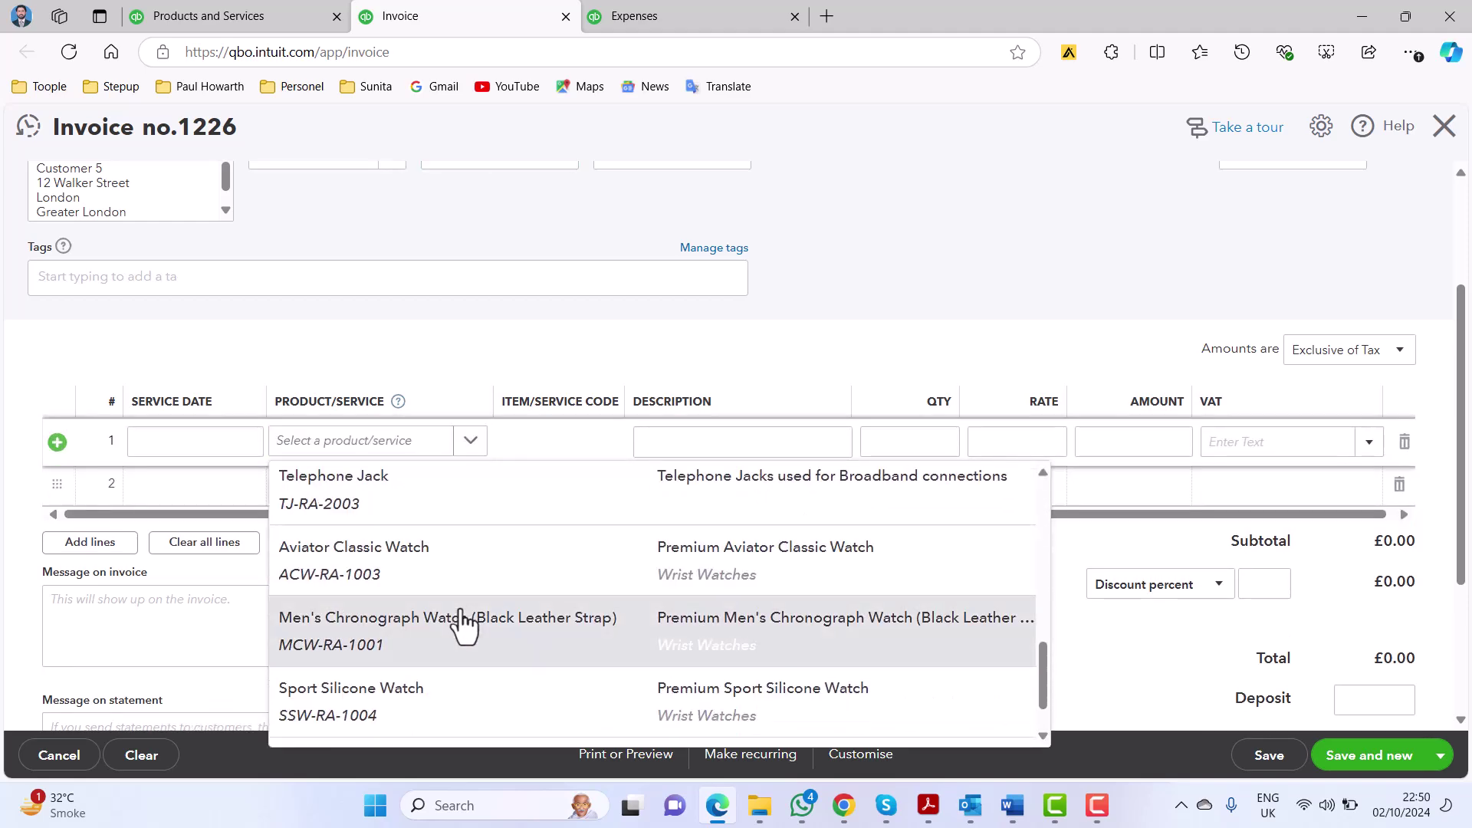
click(460, 617)
click(935, 443)
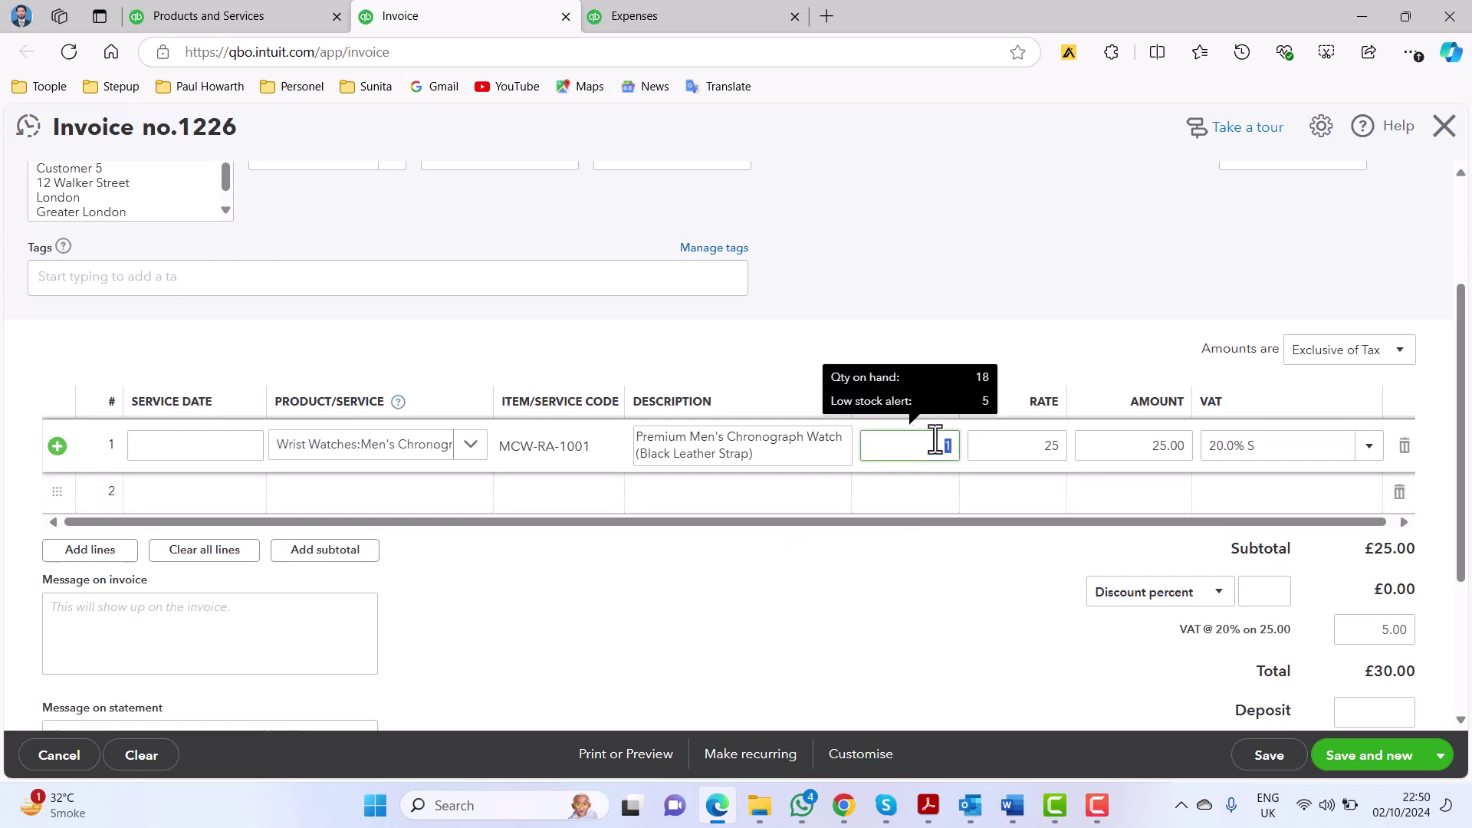
text(8)
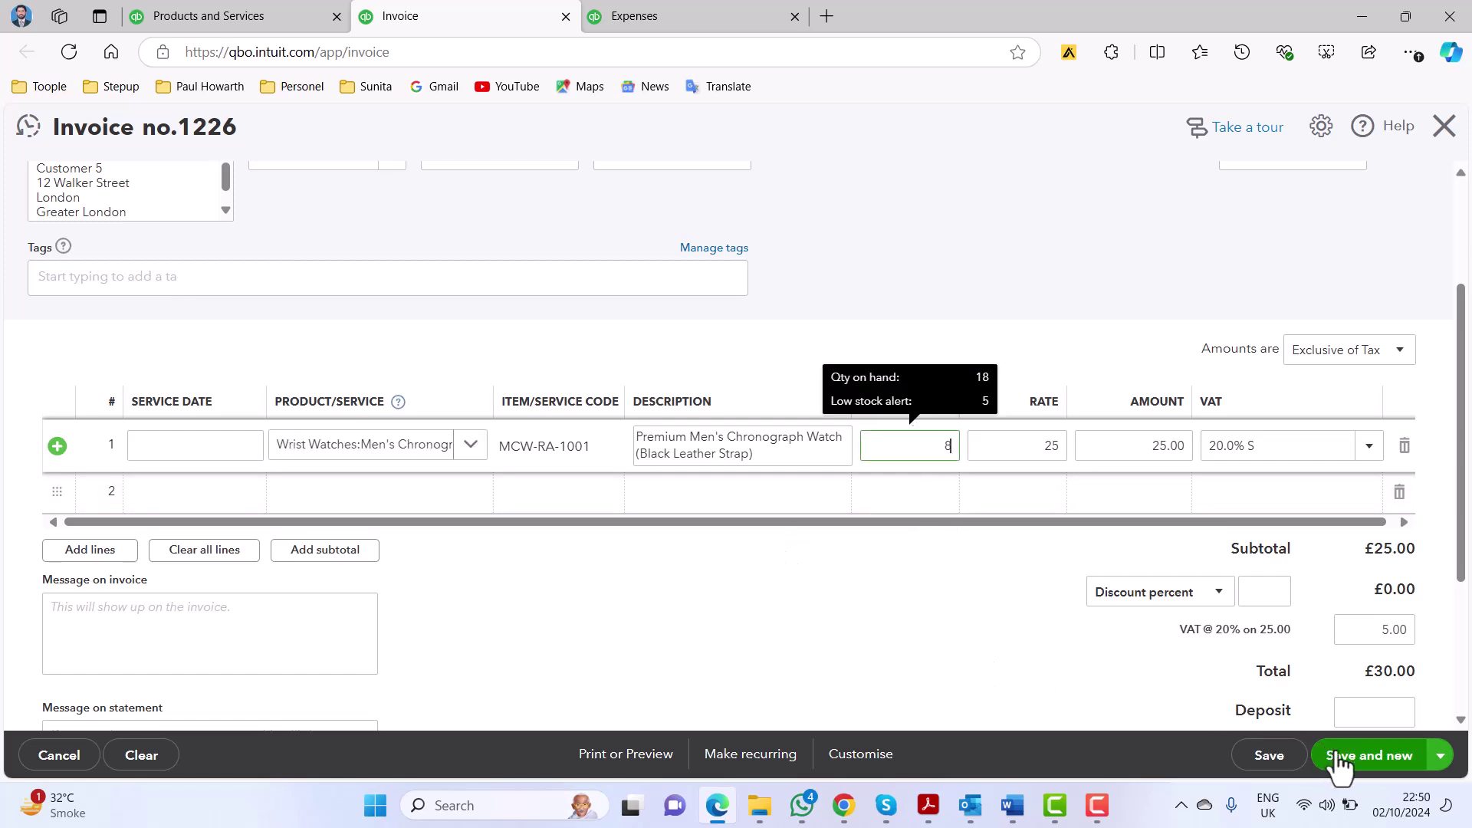
click(1336, 759)
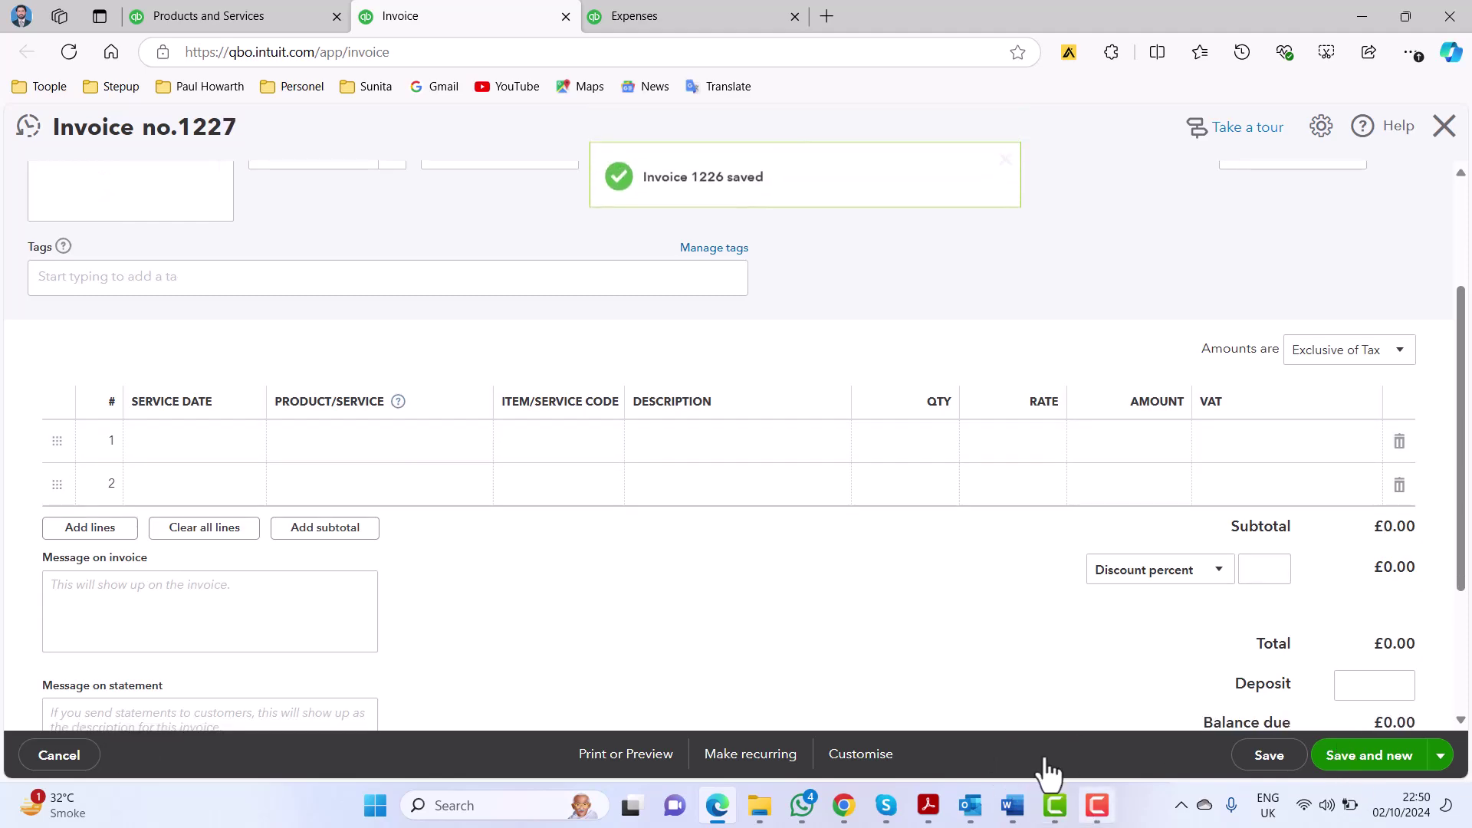
Read the Customer 6 sale details in the Word document, then select Customer 6 on the blank QuickBooks invoice and date it 28/02/2024.
click(1012, 806)
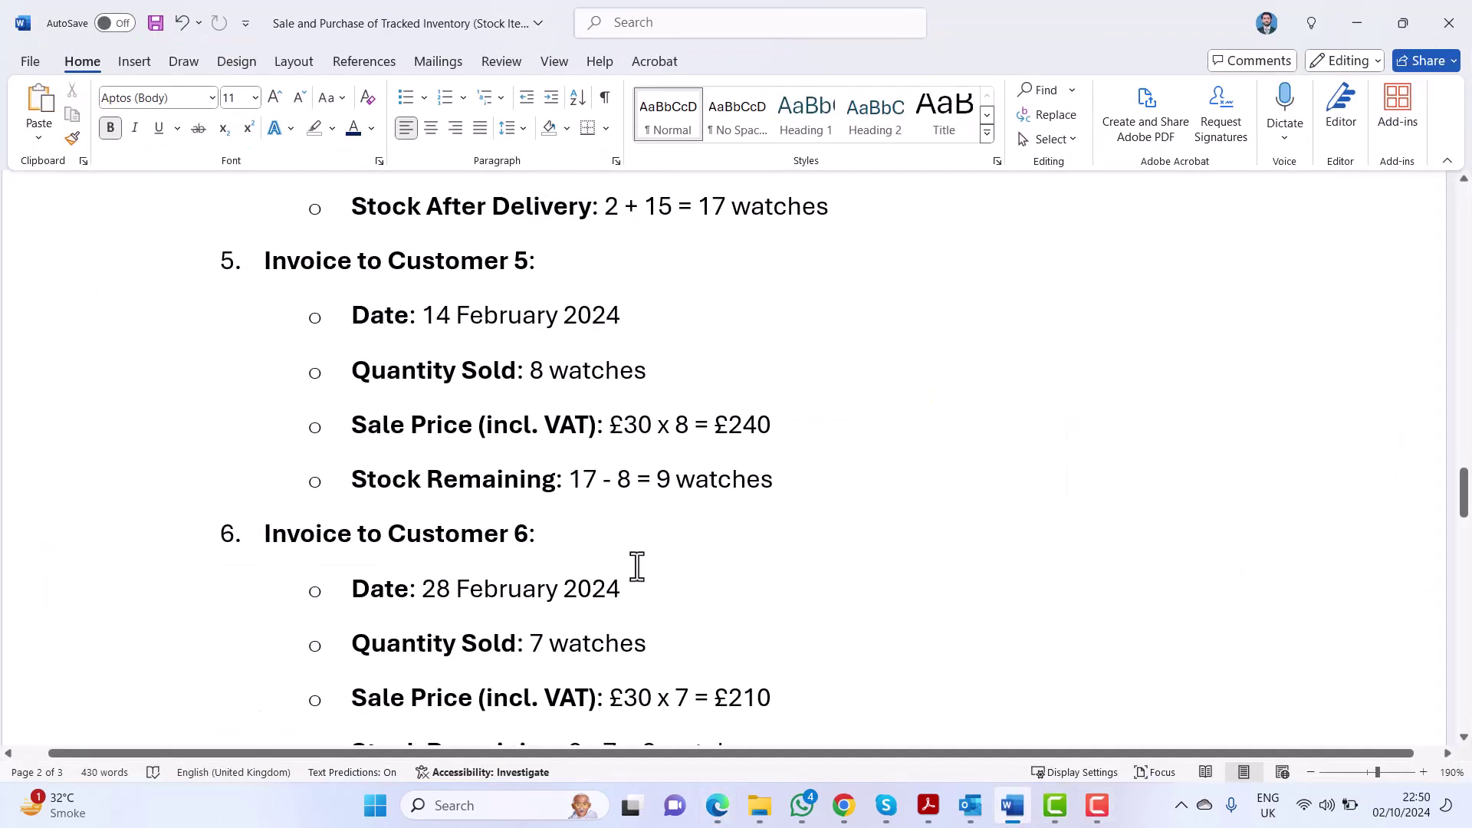
scroll(717, 516, down, 4)
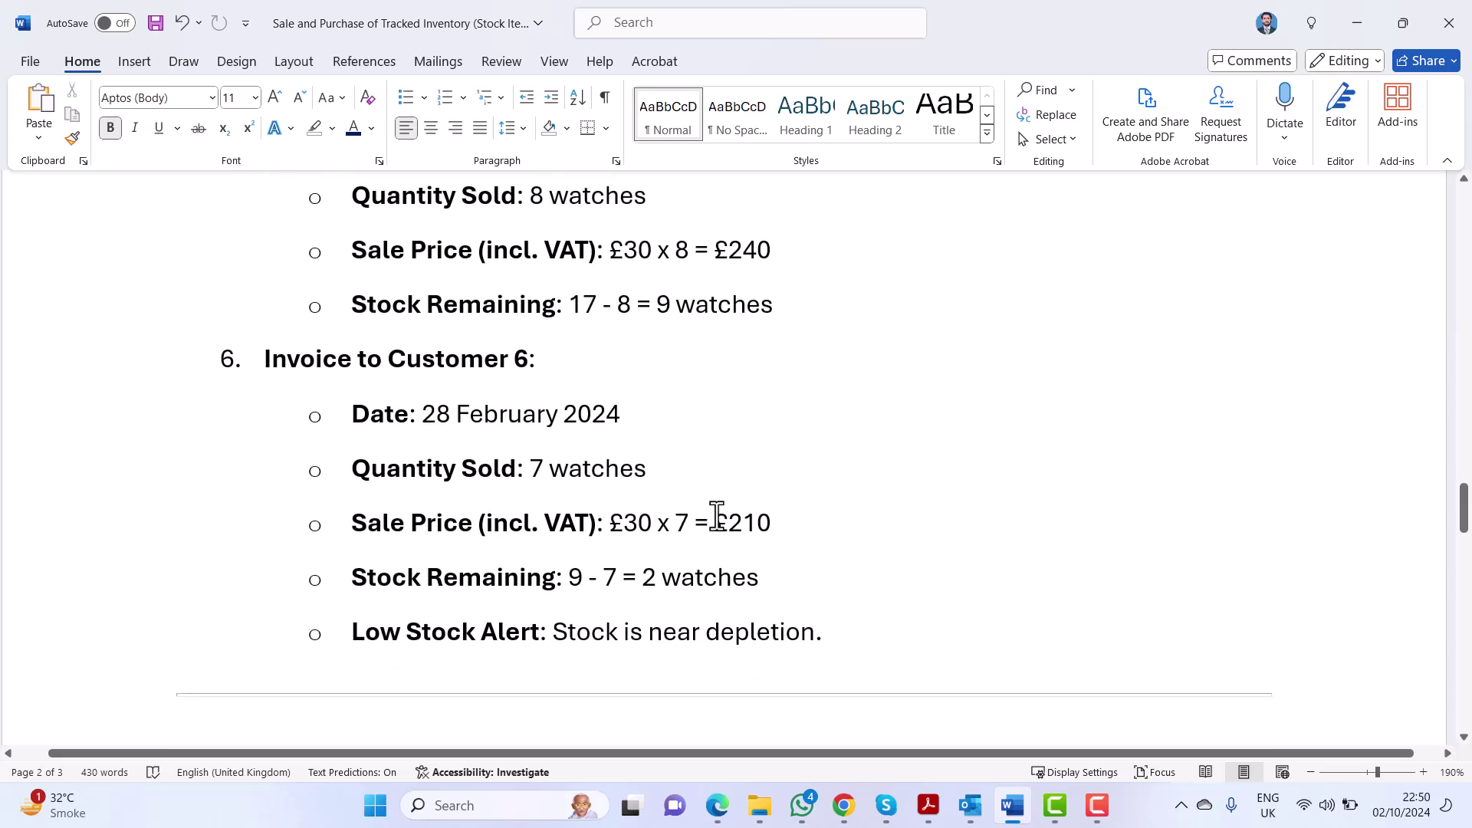
click(719, 811)
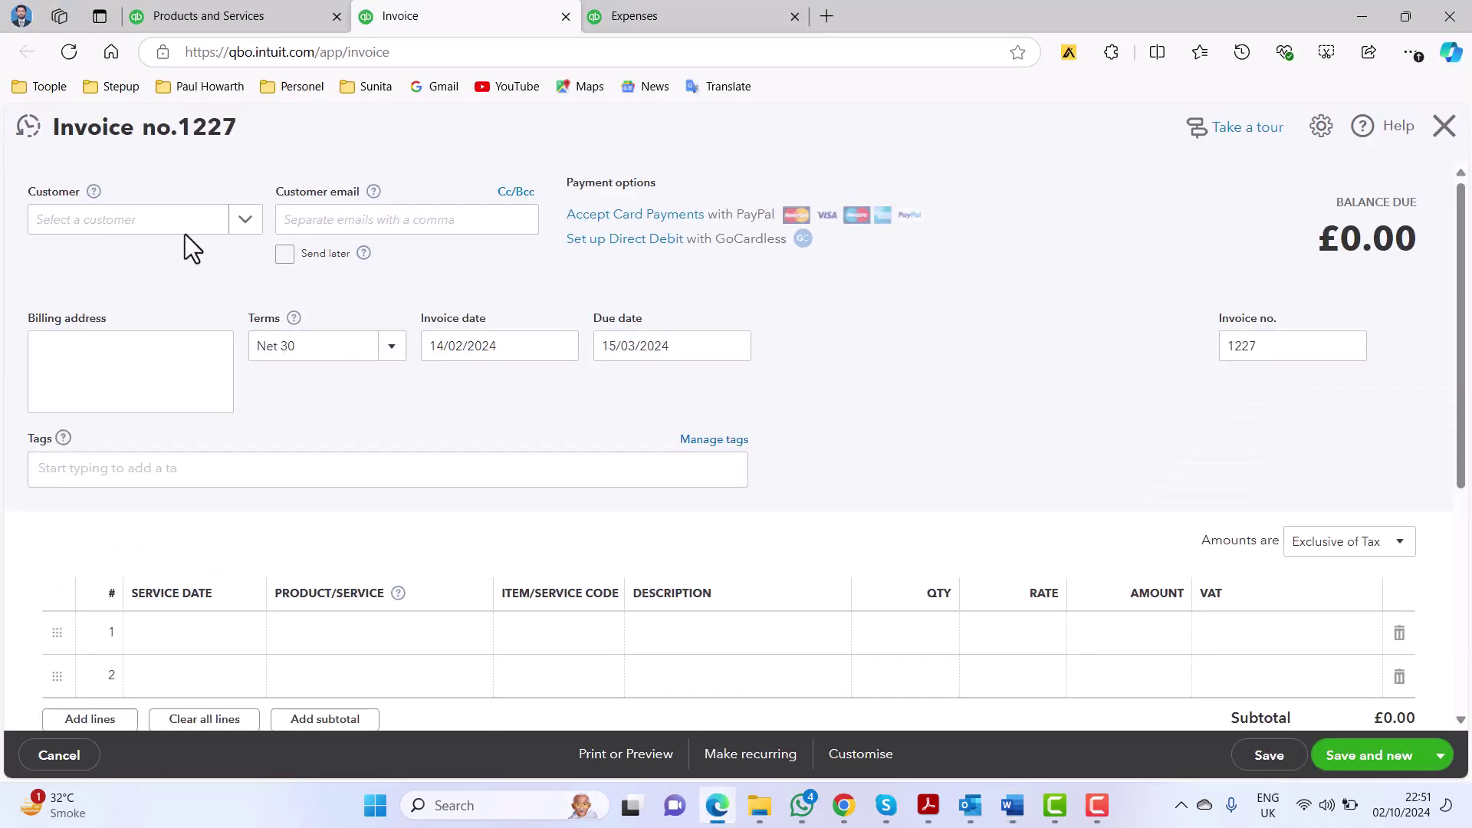
click(173, 233)
text(cus)
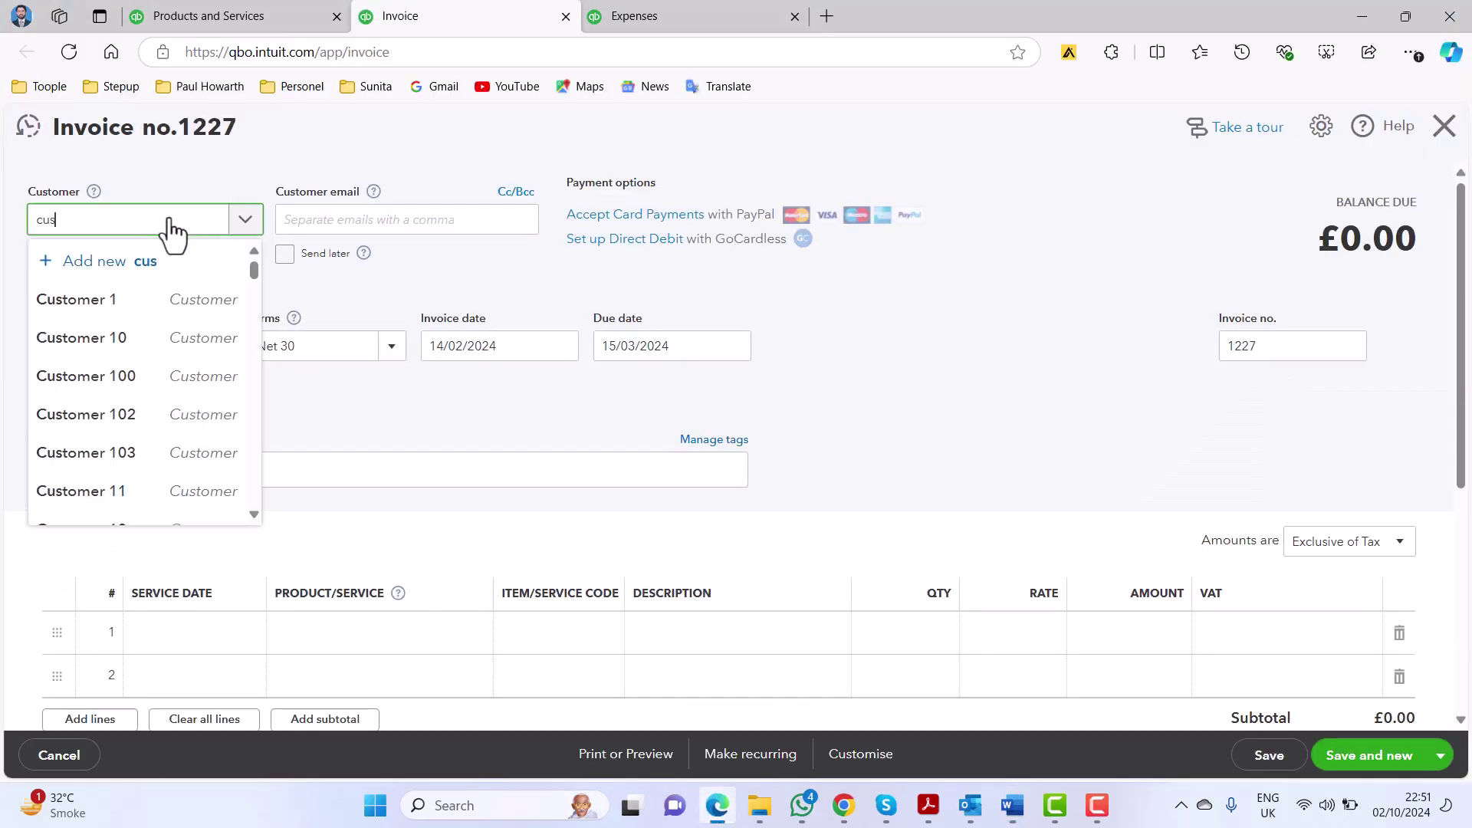
text(tomer 6)
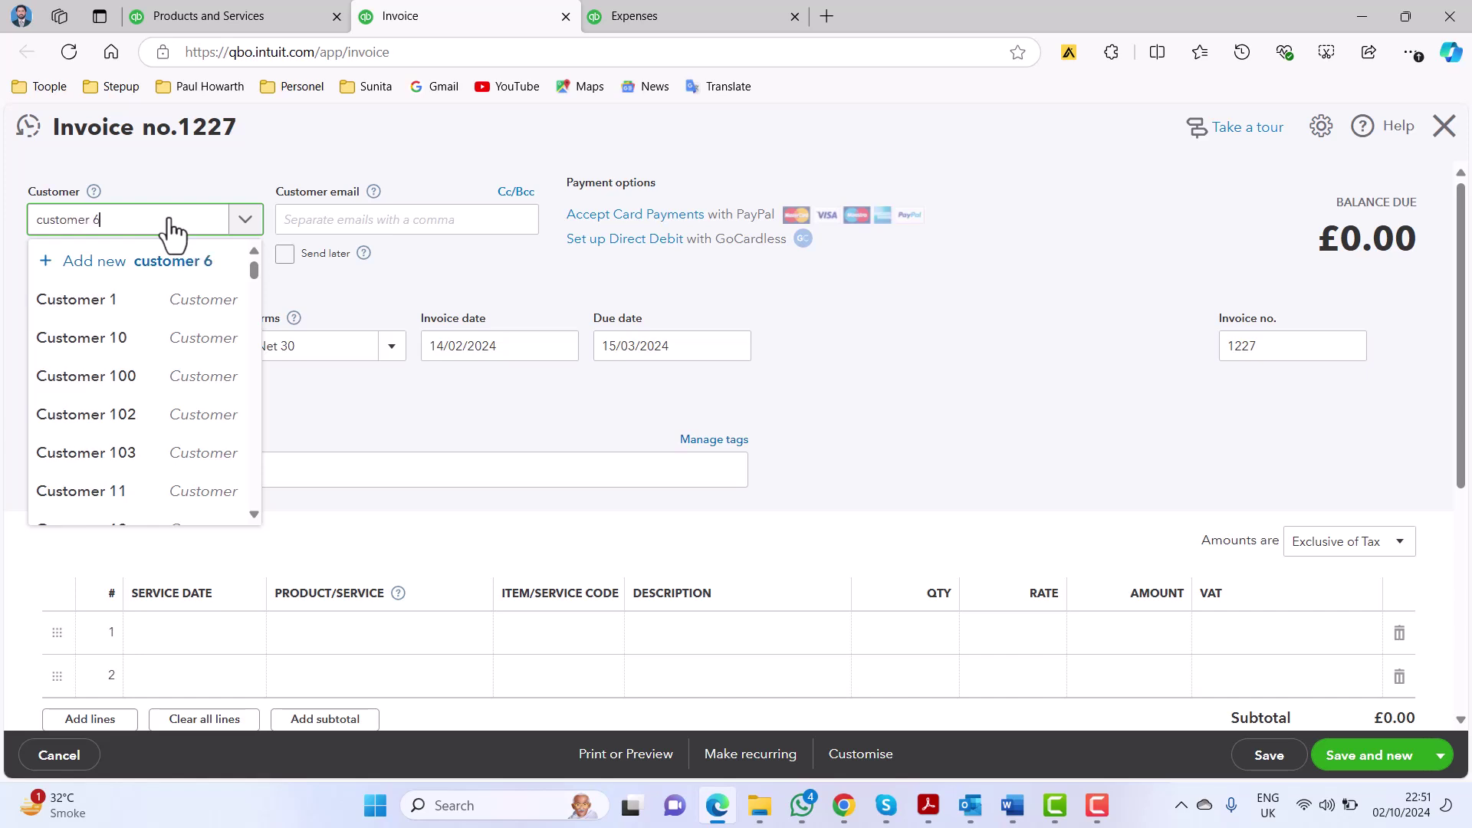
click(148, 305)
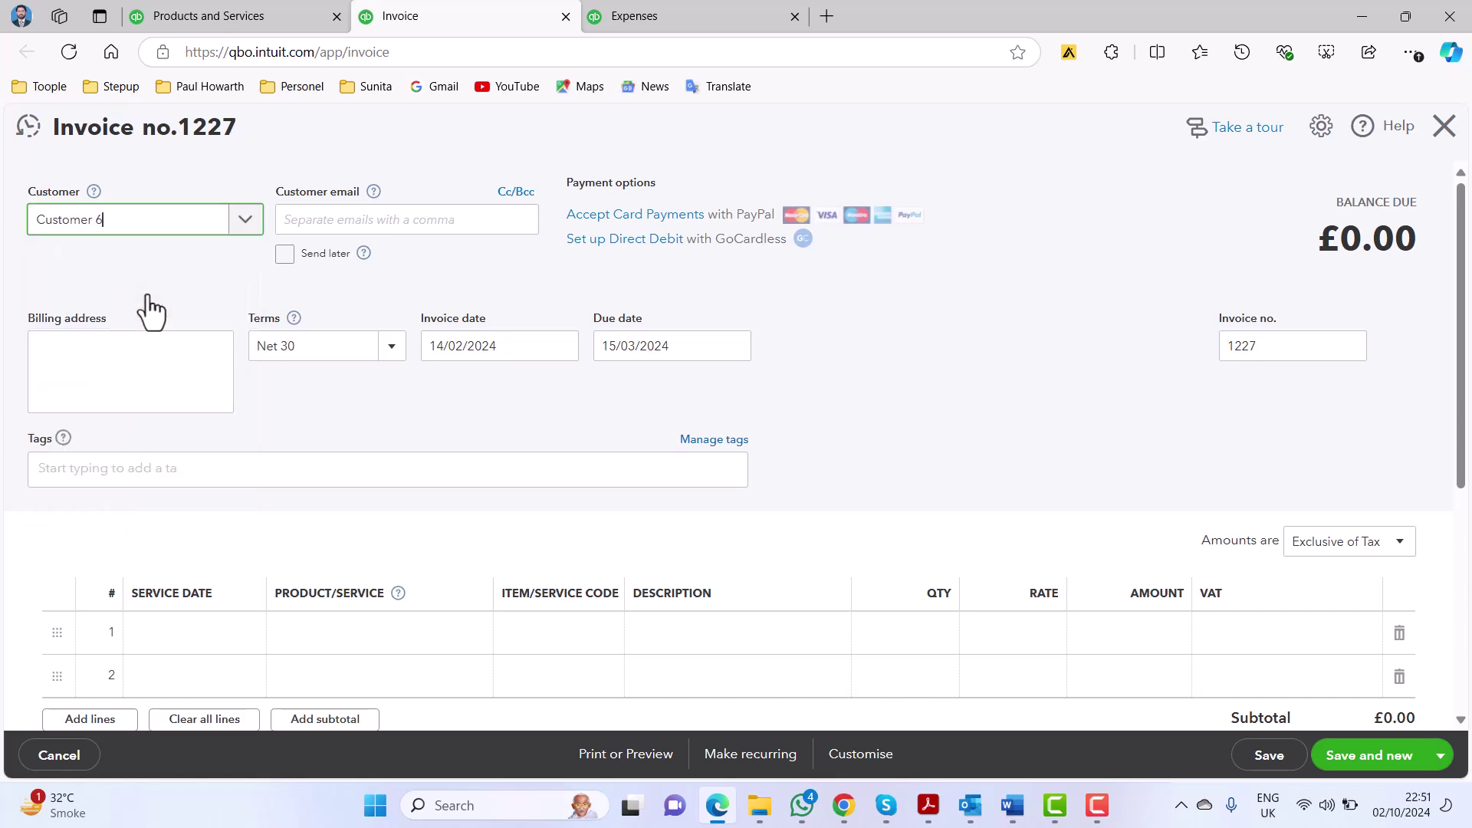
click(562, 351)
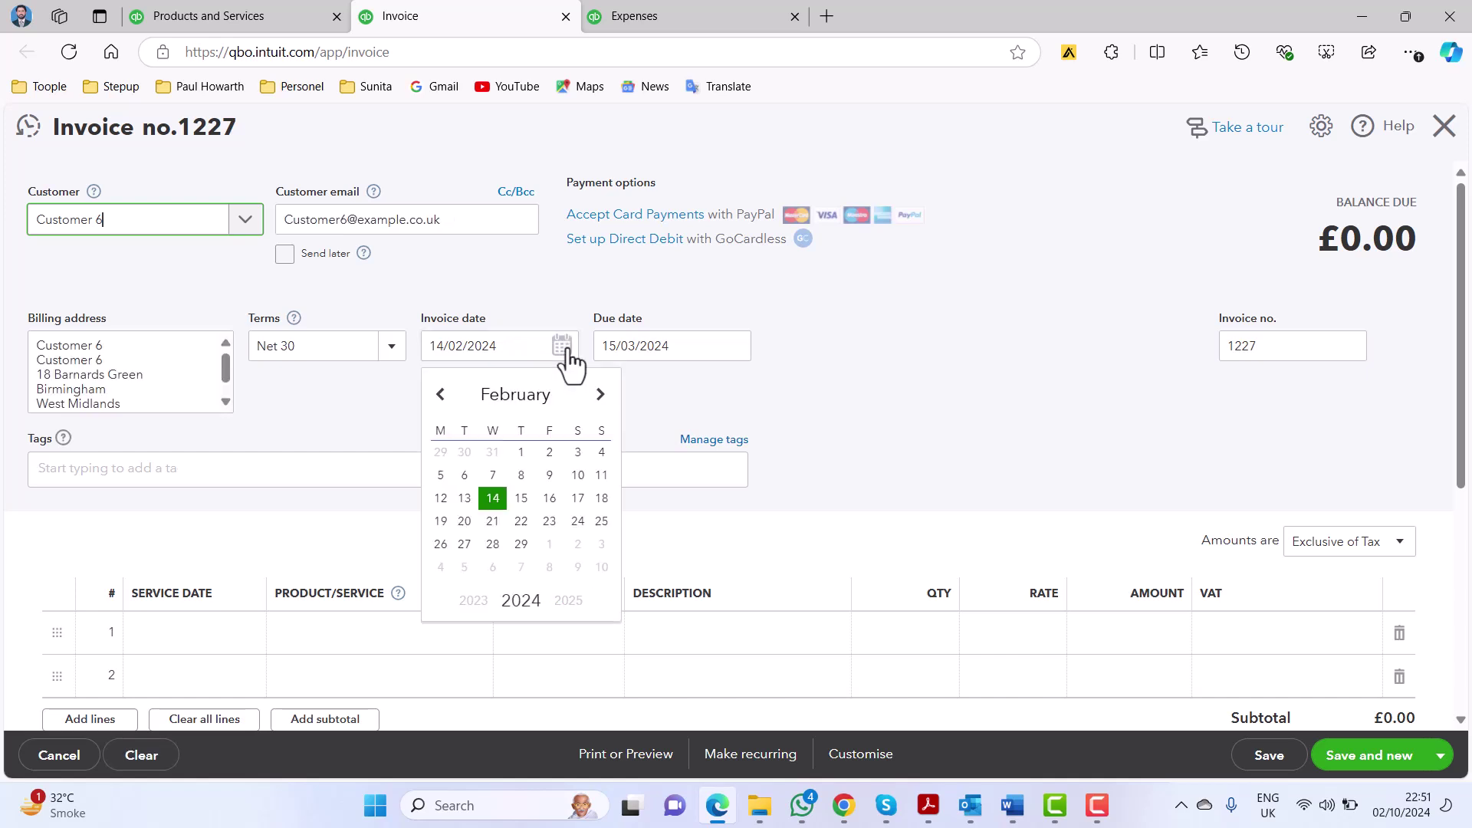
click(496, 545)
Add Men's Chronograph Watch (Black Leather Strap) to the first line of the Customer 6 invoice.
click(446, 632)
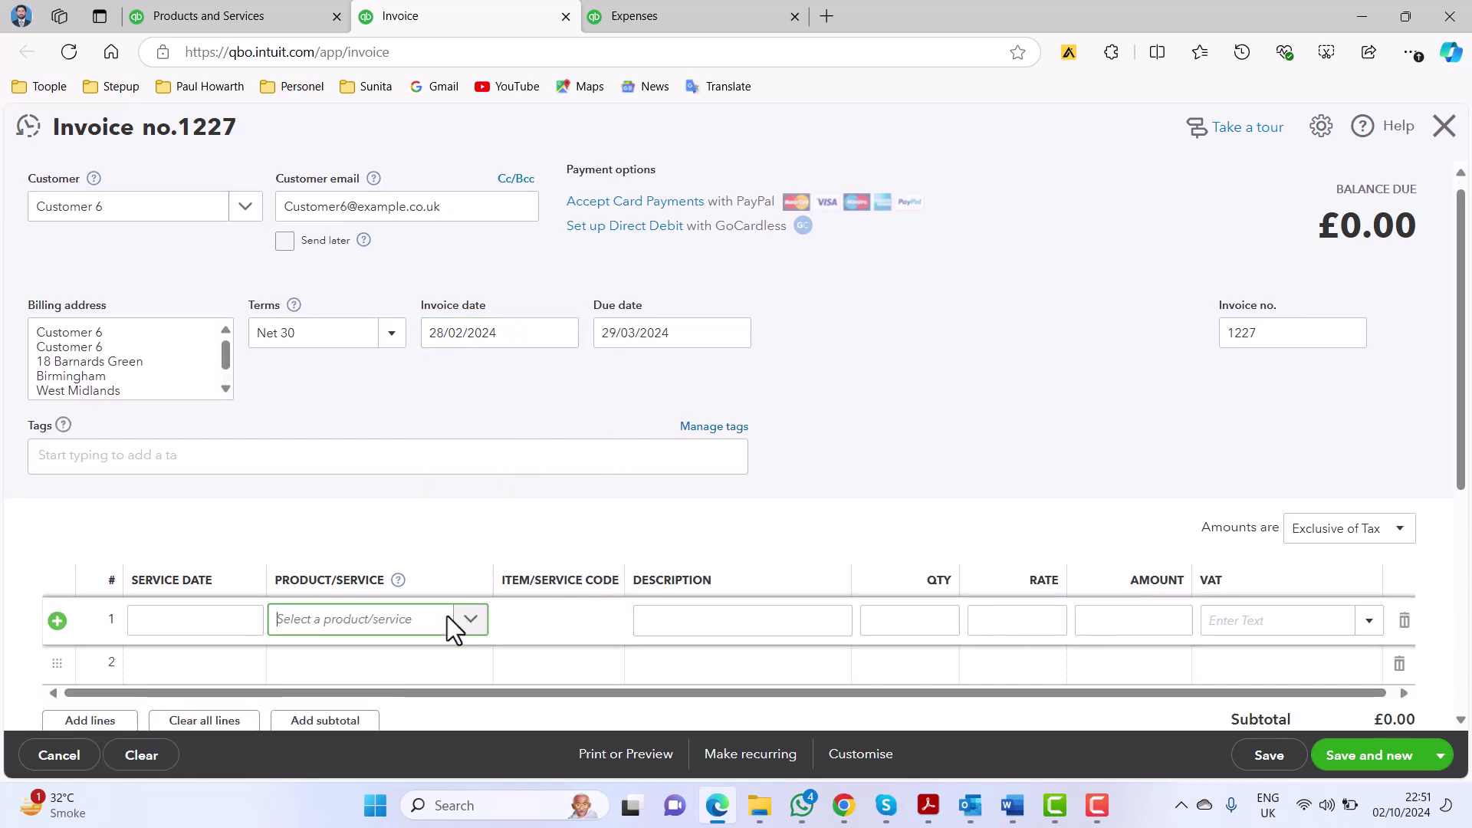
scroll(460, 537, down, 3)
click(470, 348)
scroll(475, 491, down, 10)
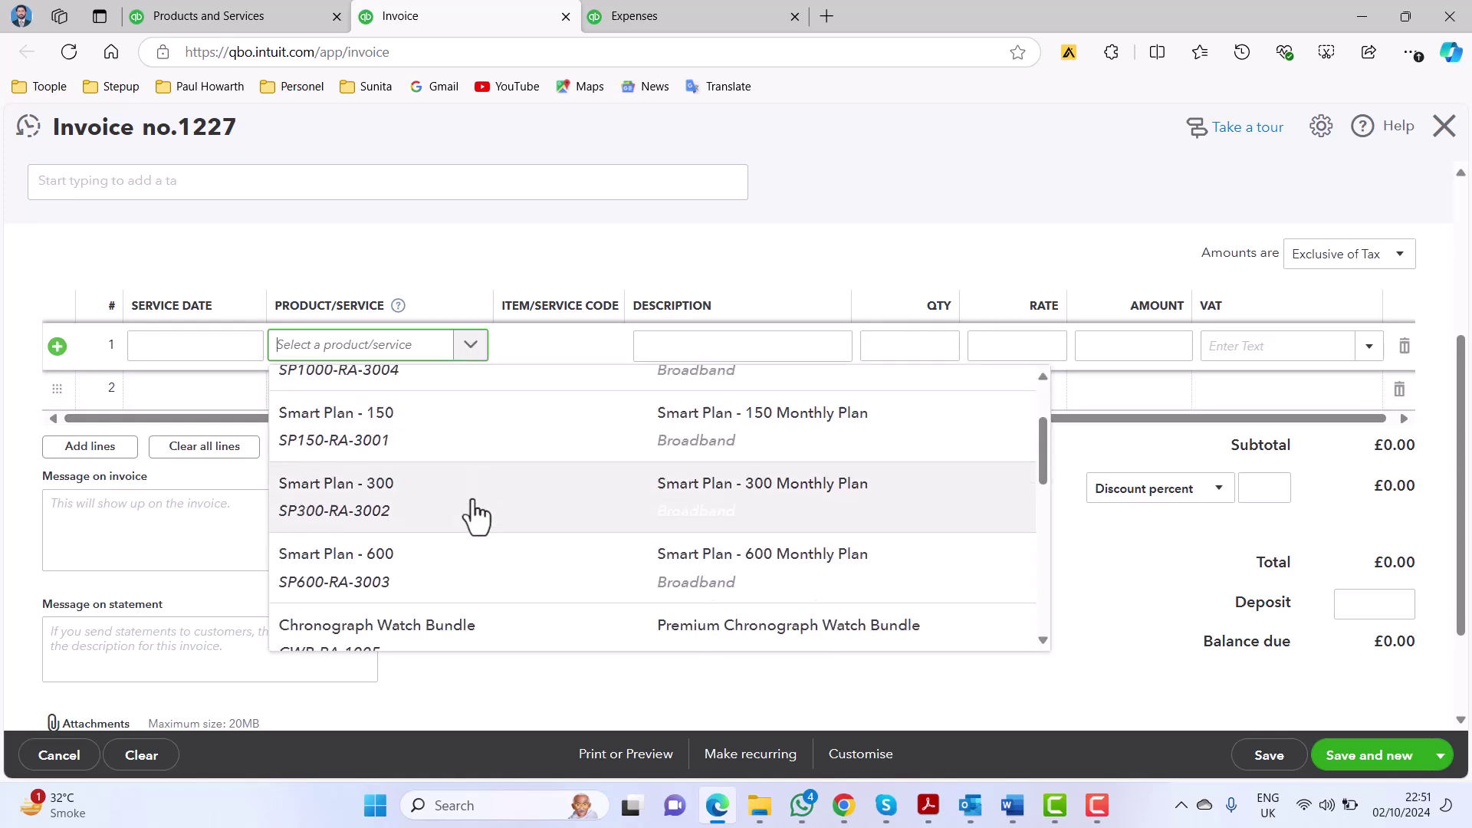
click(473, 537)
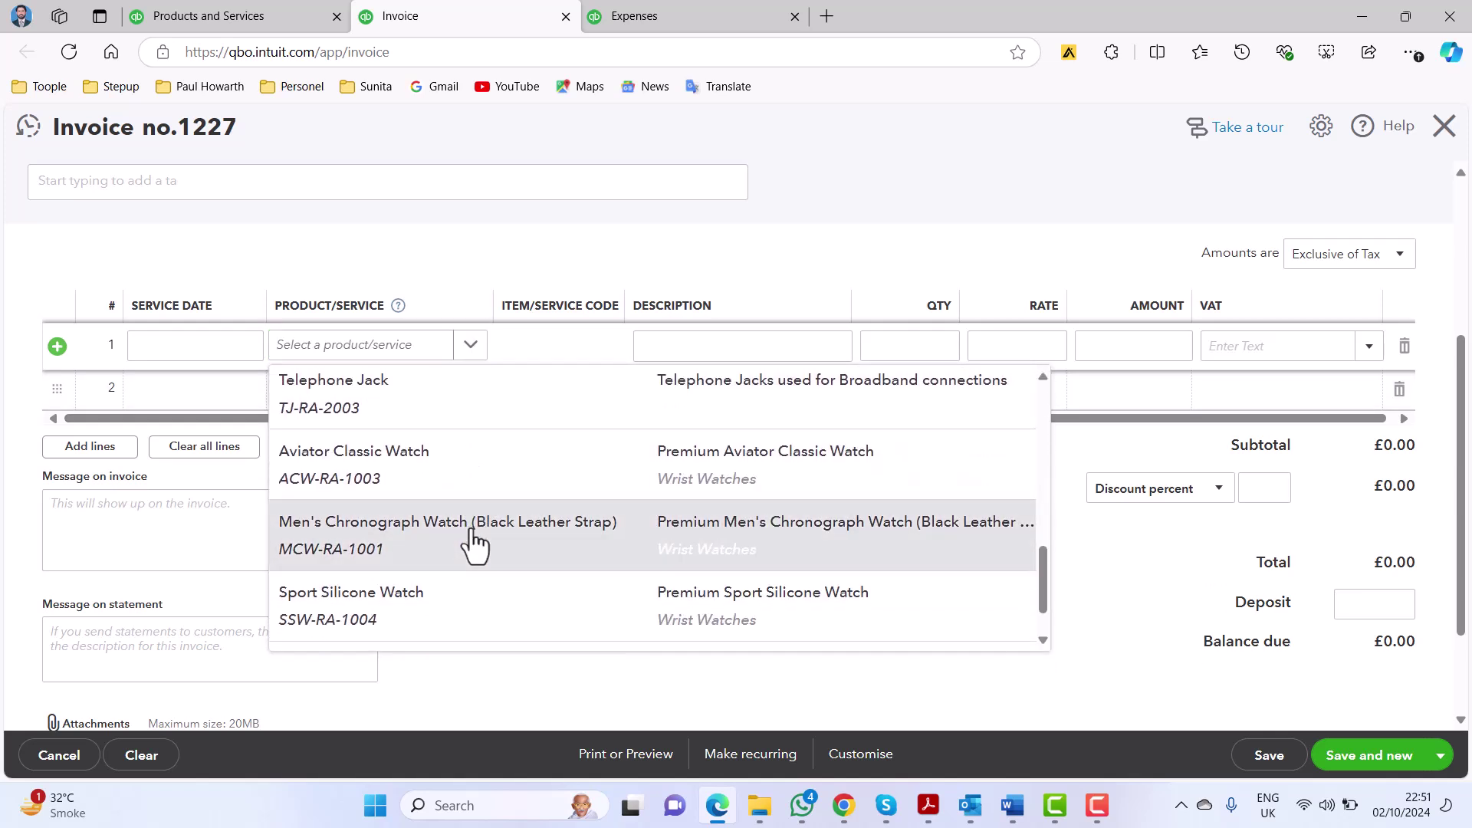
Recheck the quantity sold in the Word document, set the watch quantity to 7, then save the Customer 6 invoice and start a new one.
click(1010, 806)
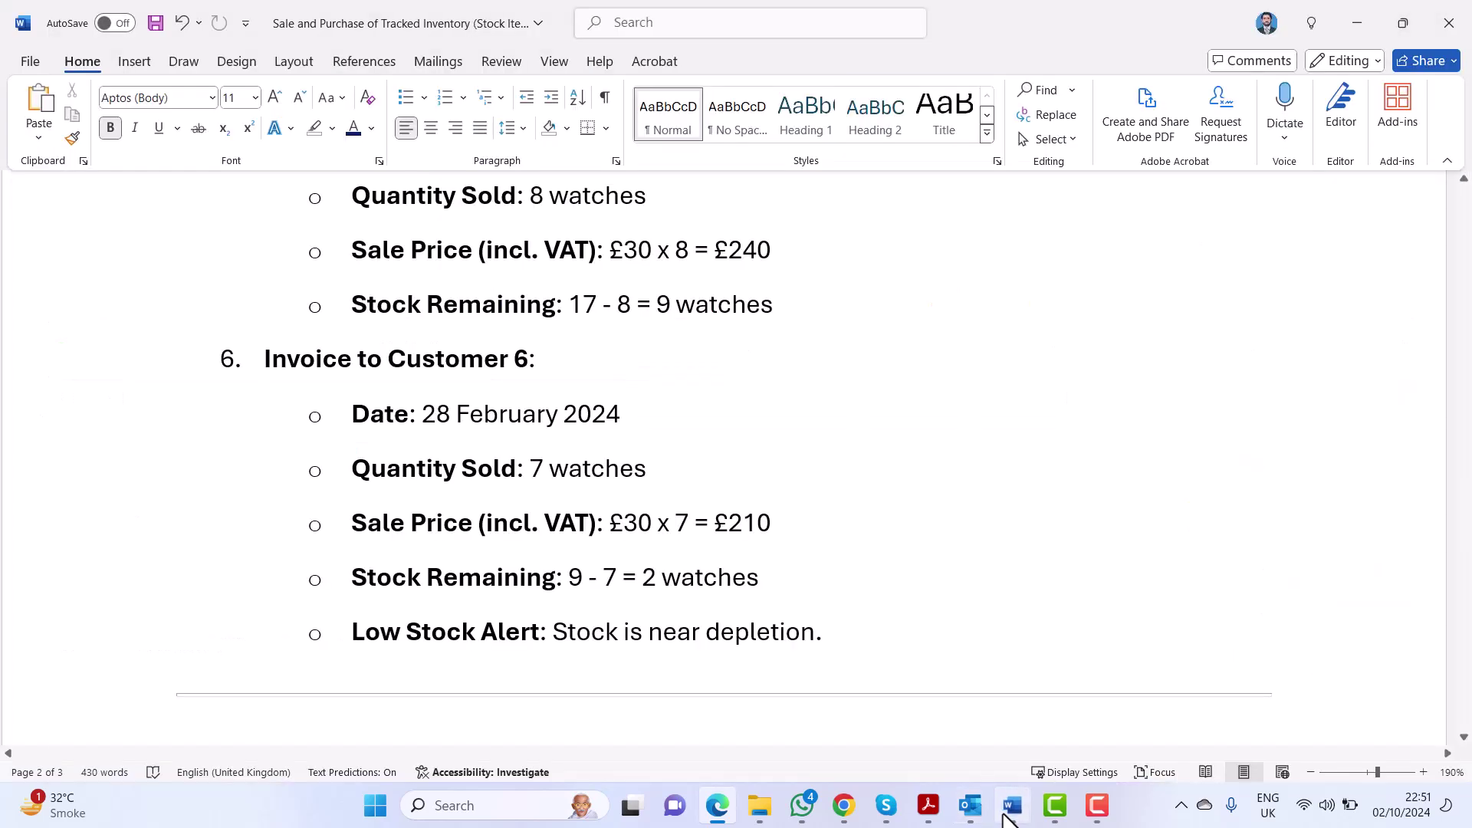
click(1012, 806)
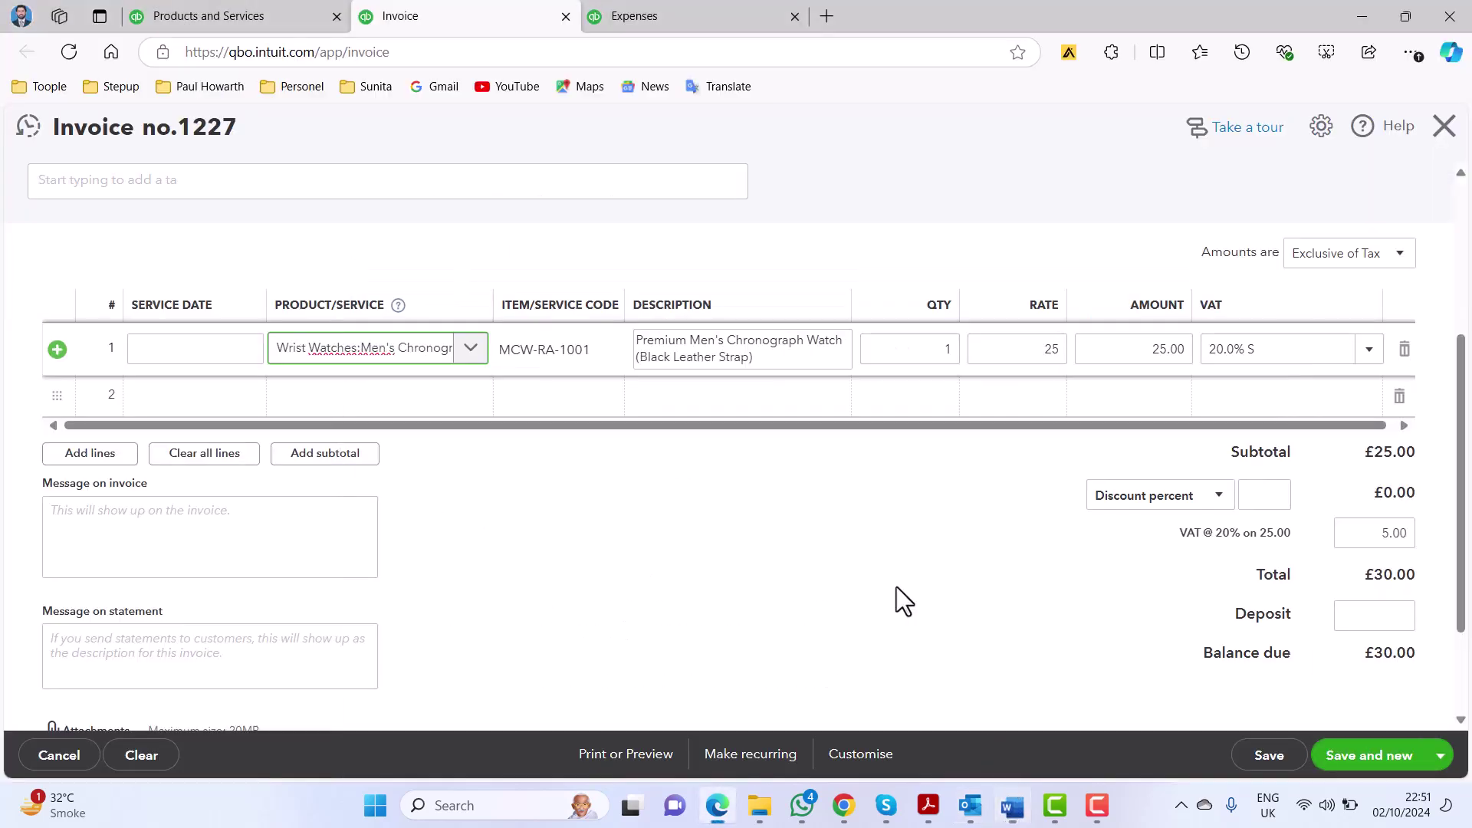
click(926, 357)
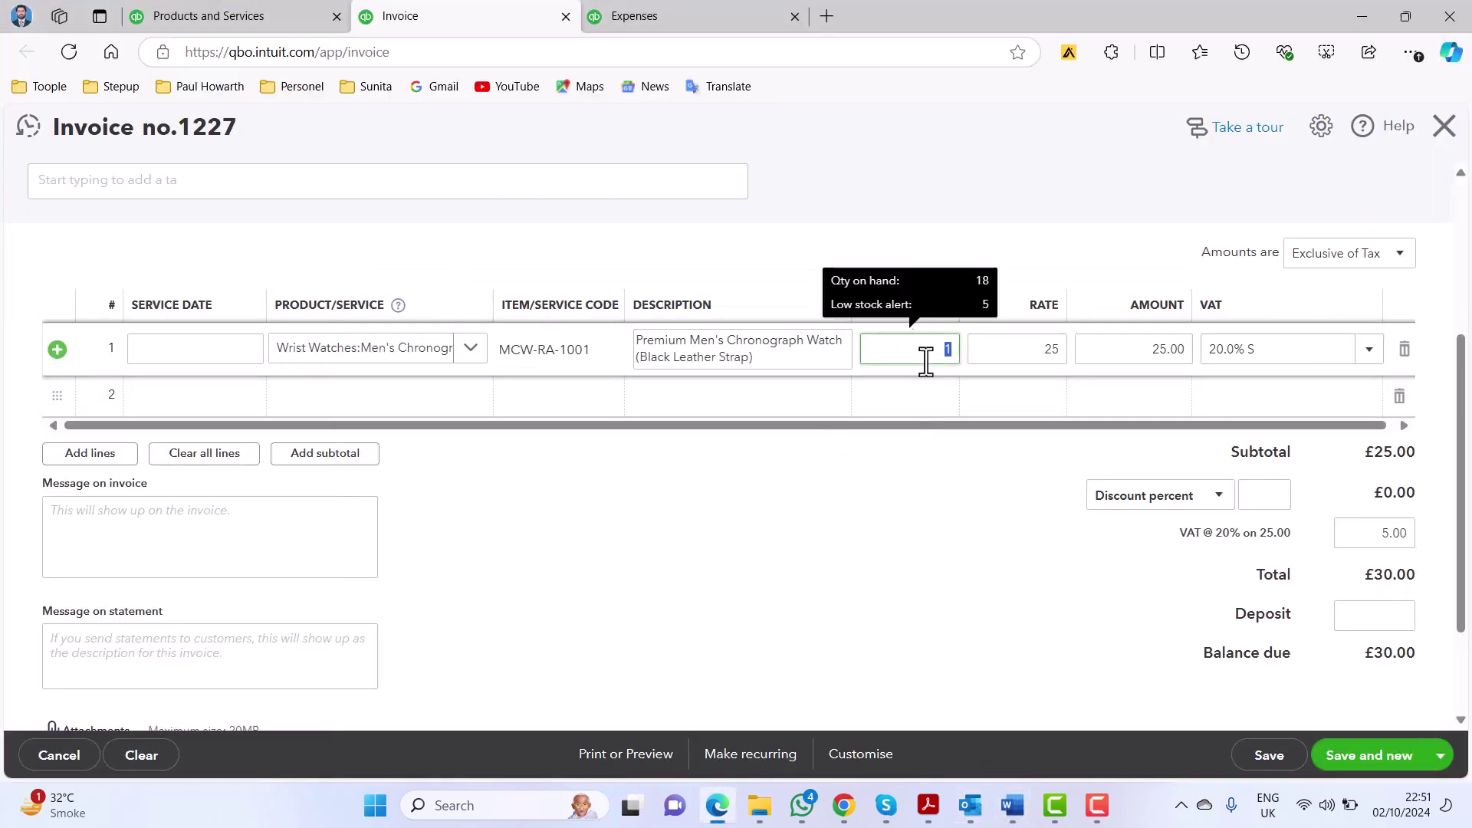
text(7)
click(1335, 757)
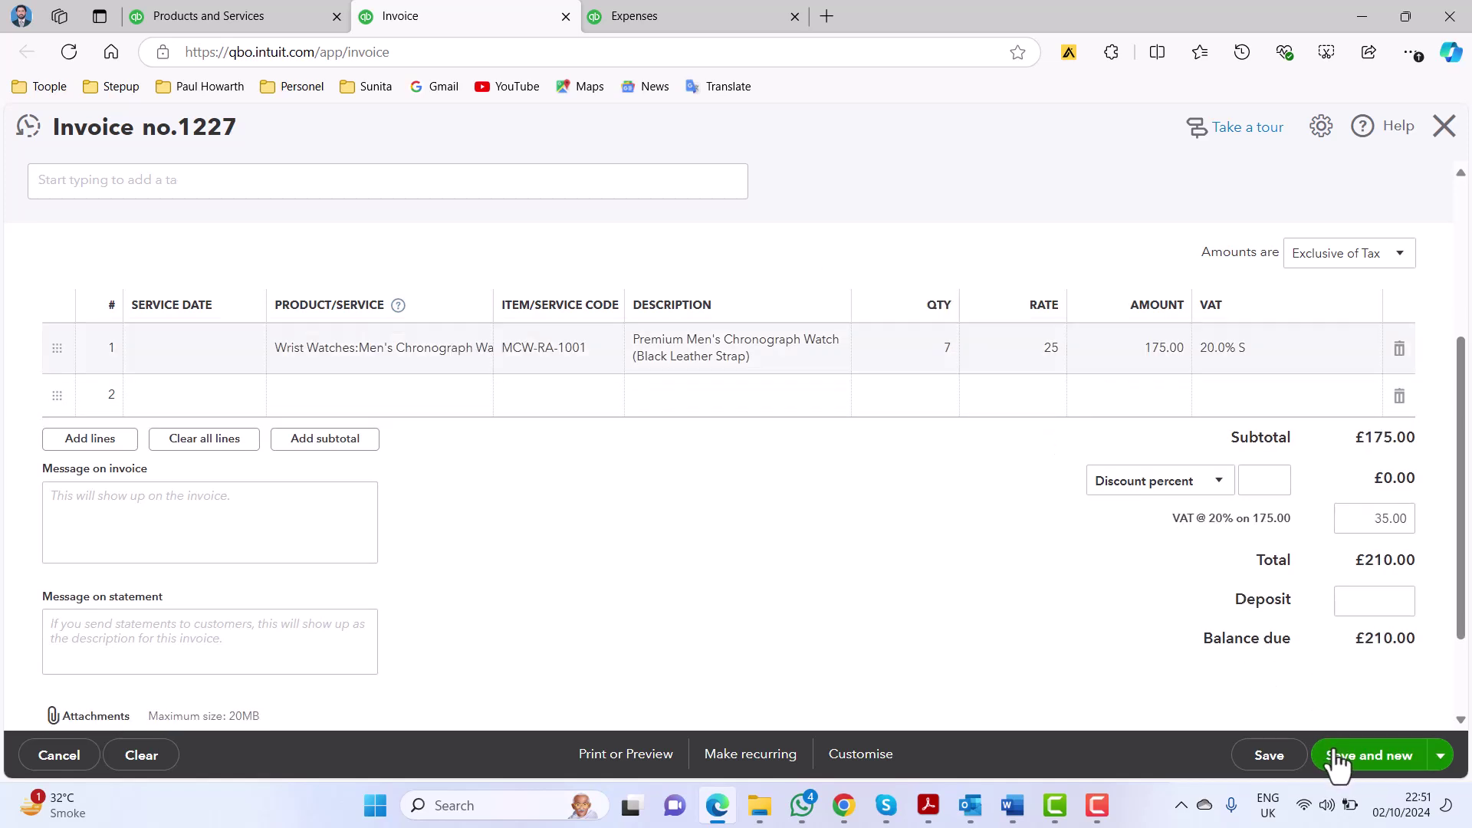
Read the March 2024 sale details for Customer 7 in the Word document, then select Customer 7 on the blank QuickBooks invoice.
click(1011, 806)
scroll(817, 410, down, 2)
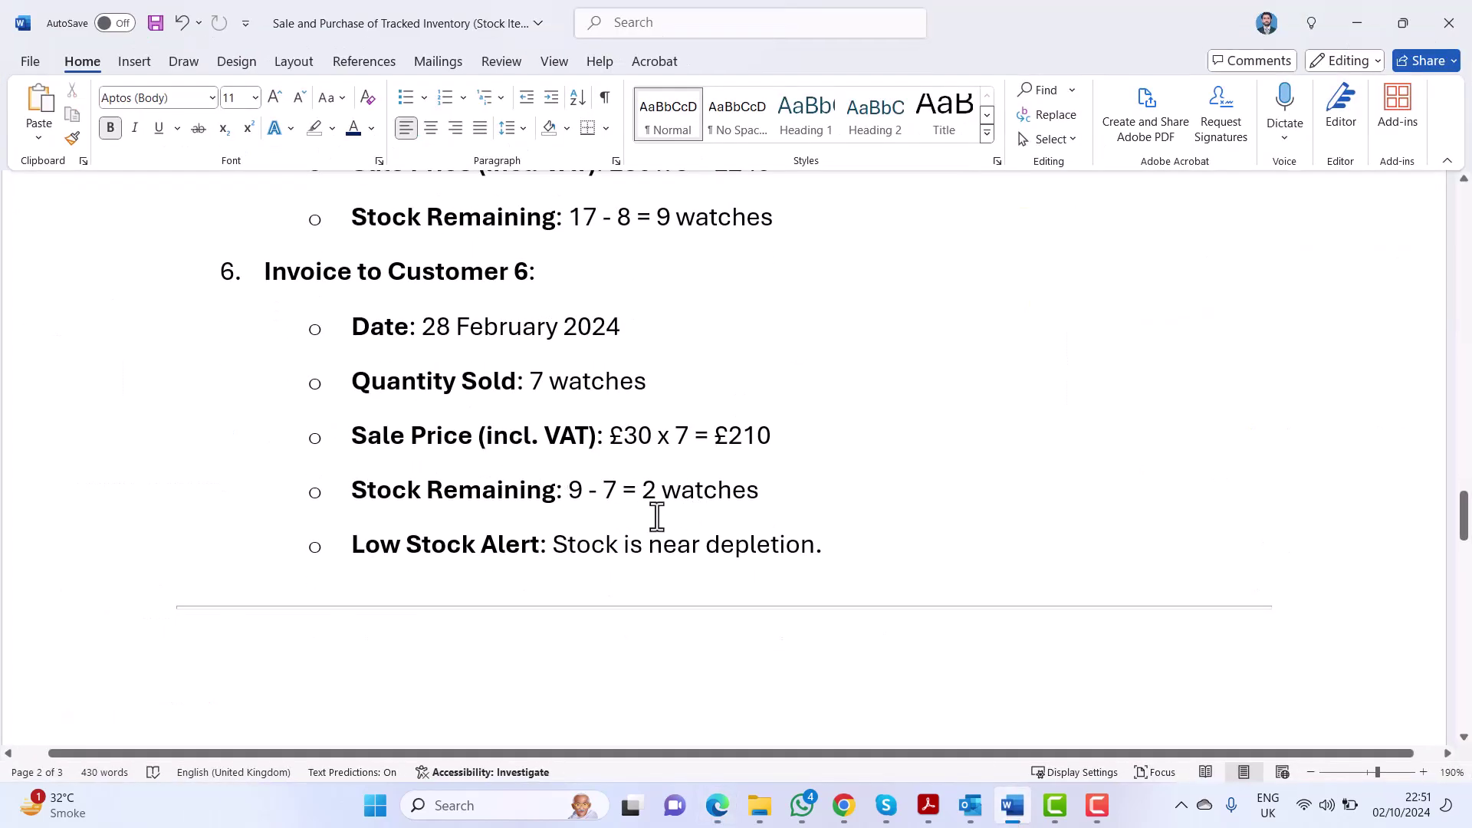
scroll(658, 516, down, 10)
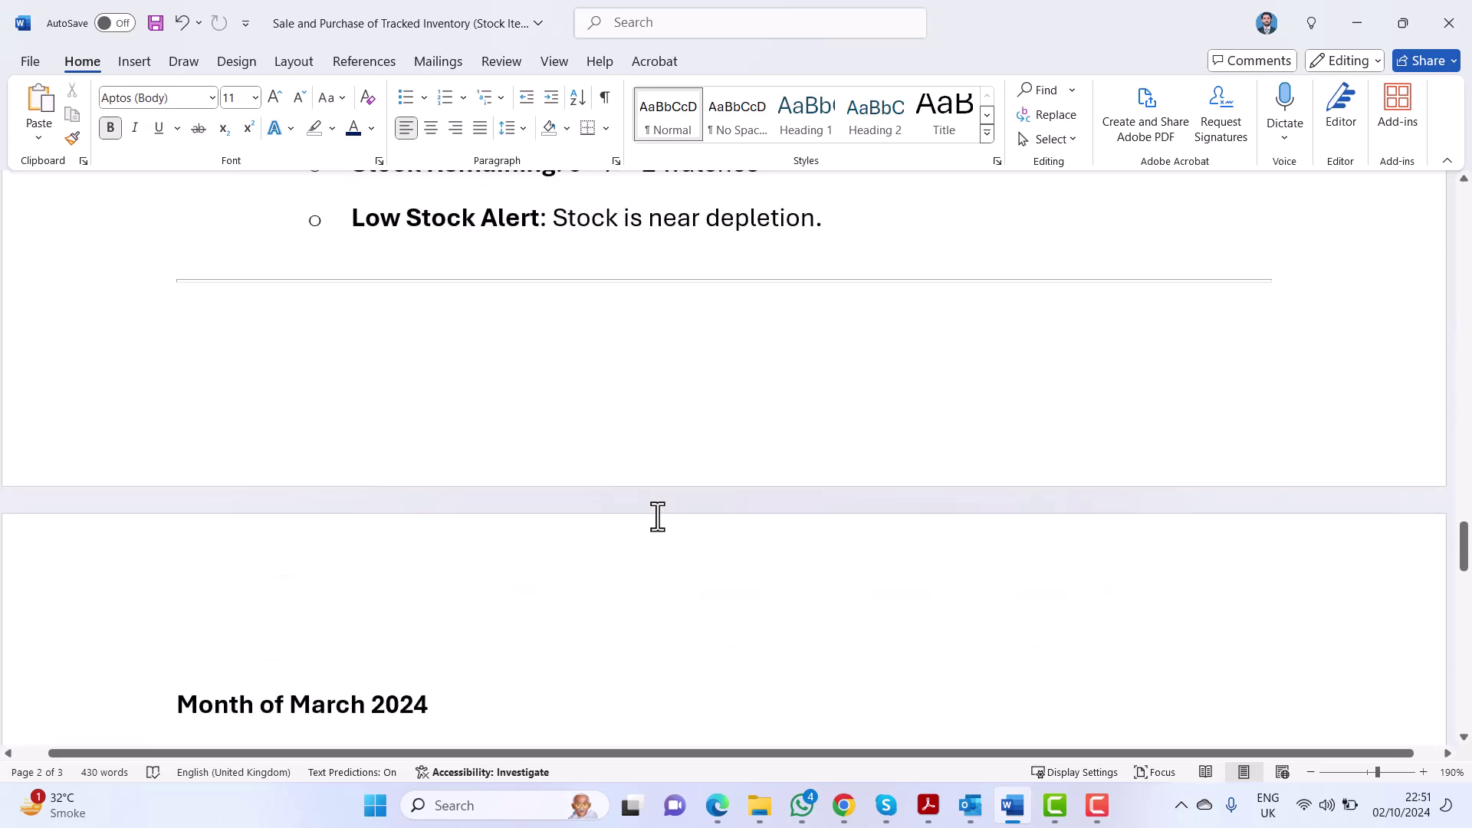
scroll(658, 515, down, 1)
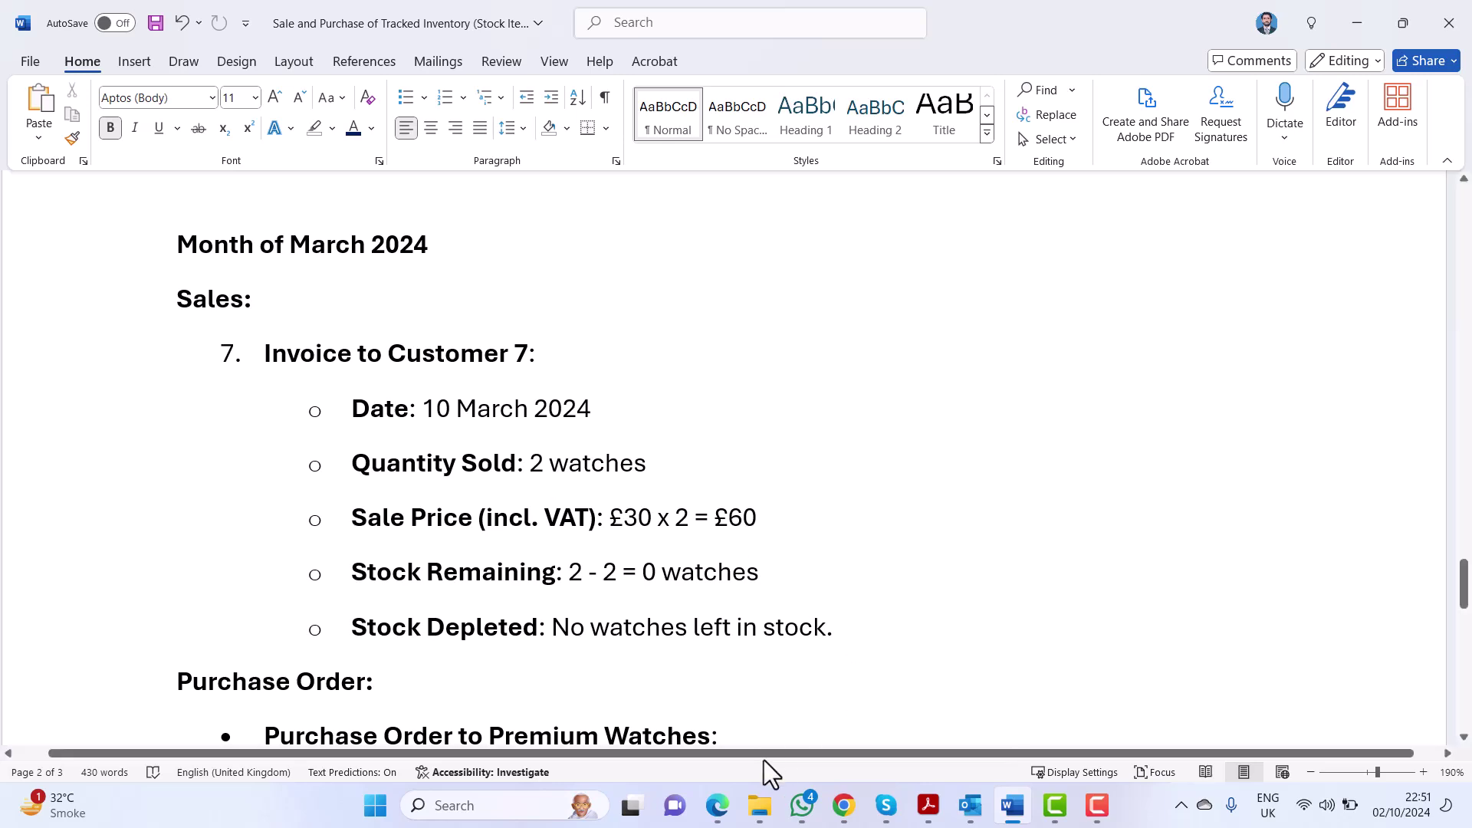
click(716, 805)
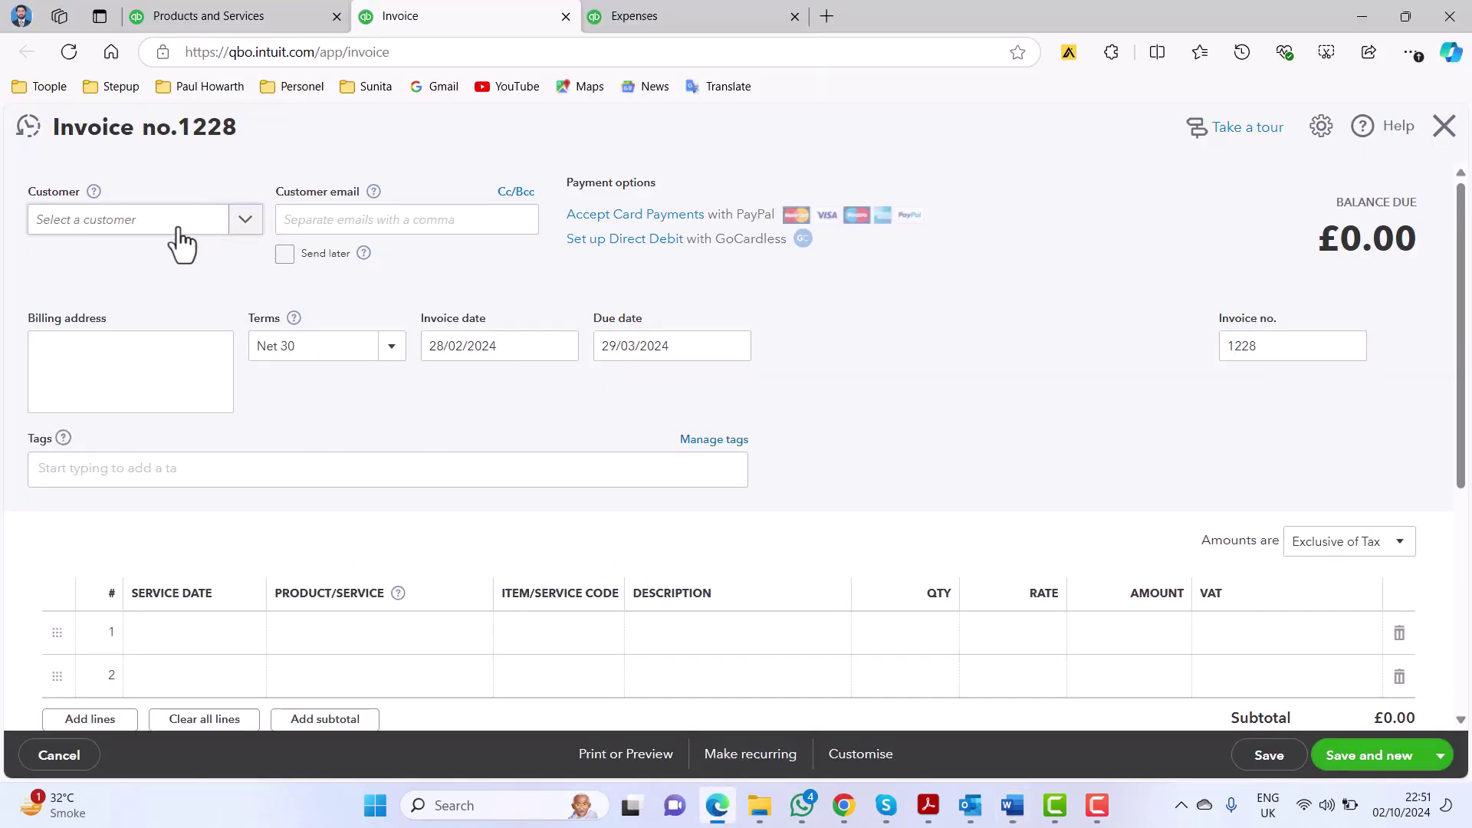
click(721, 806)
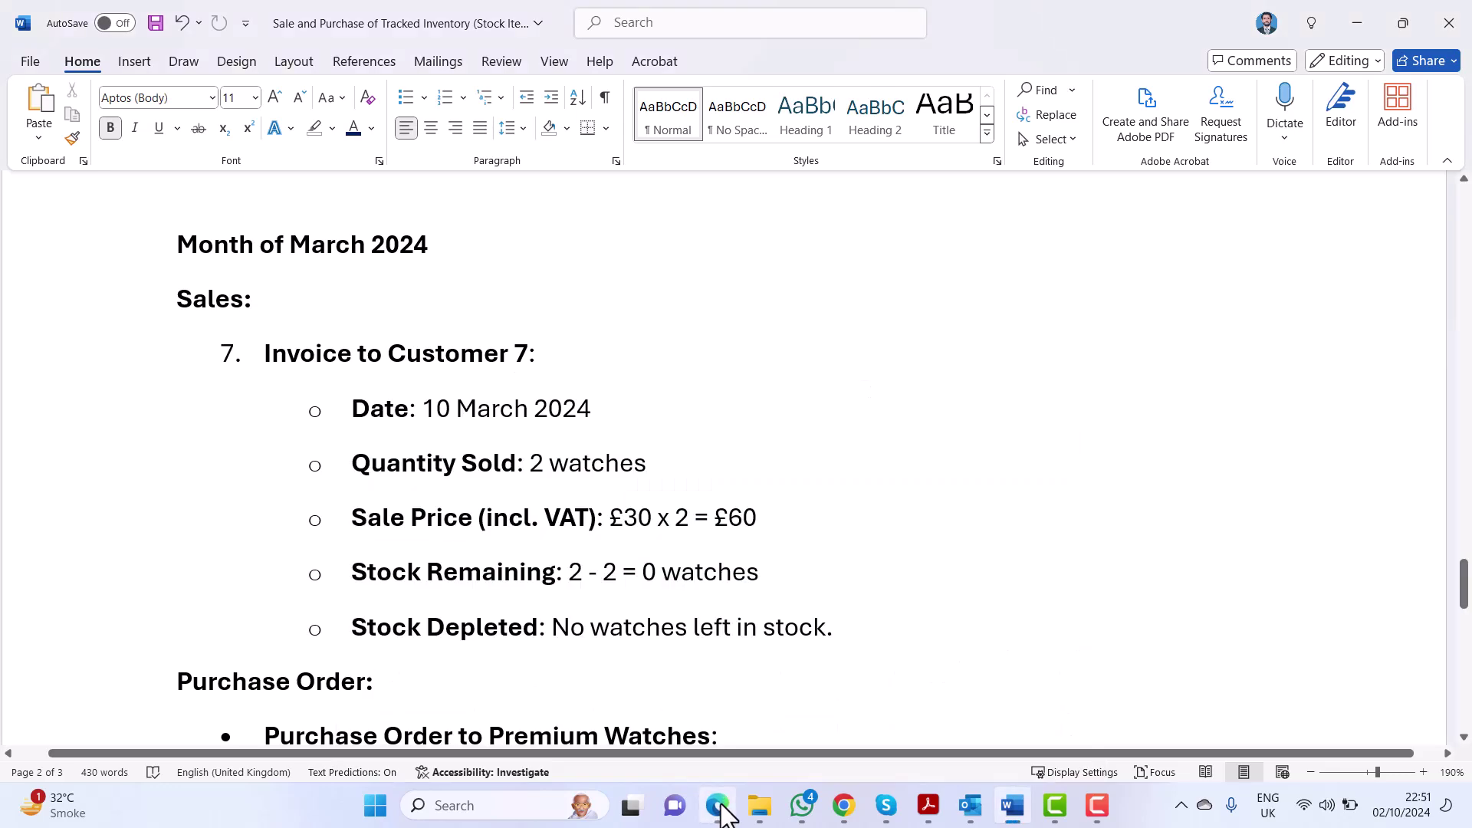
click(719, 806)
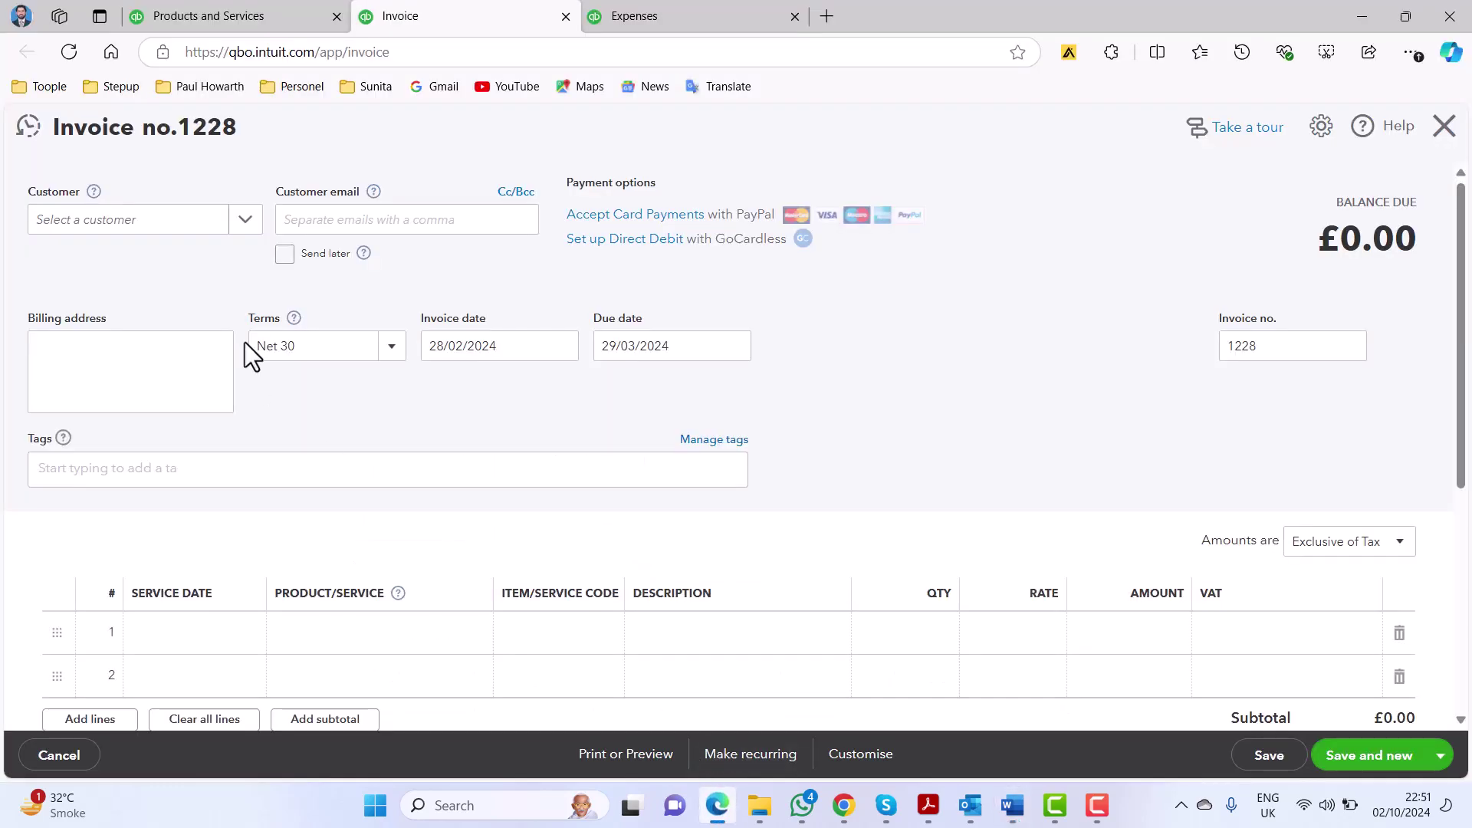
click(168, 230)
text(cust)
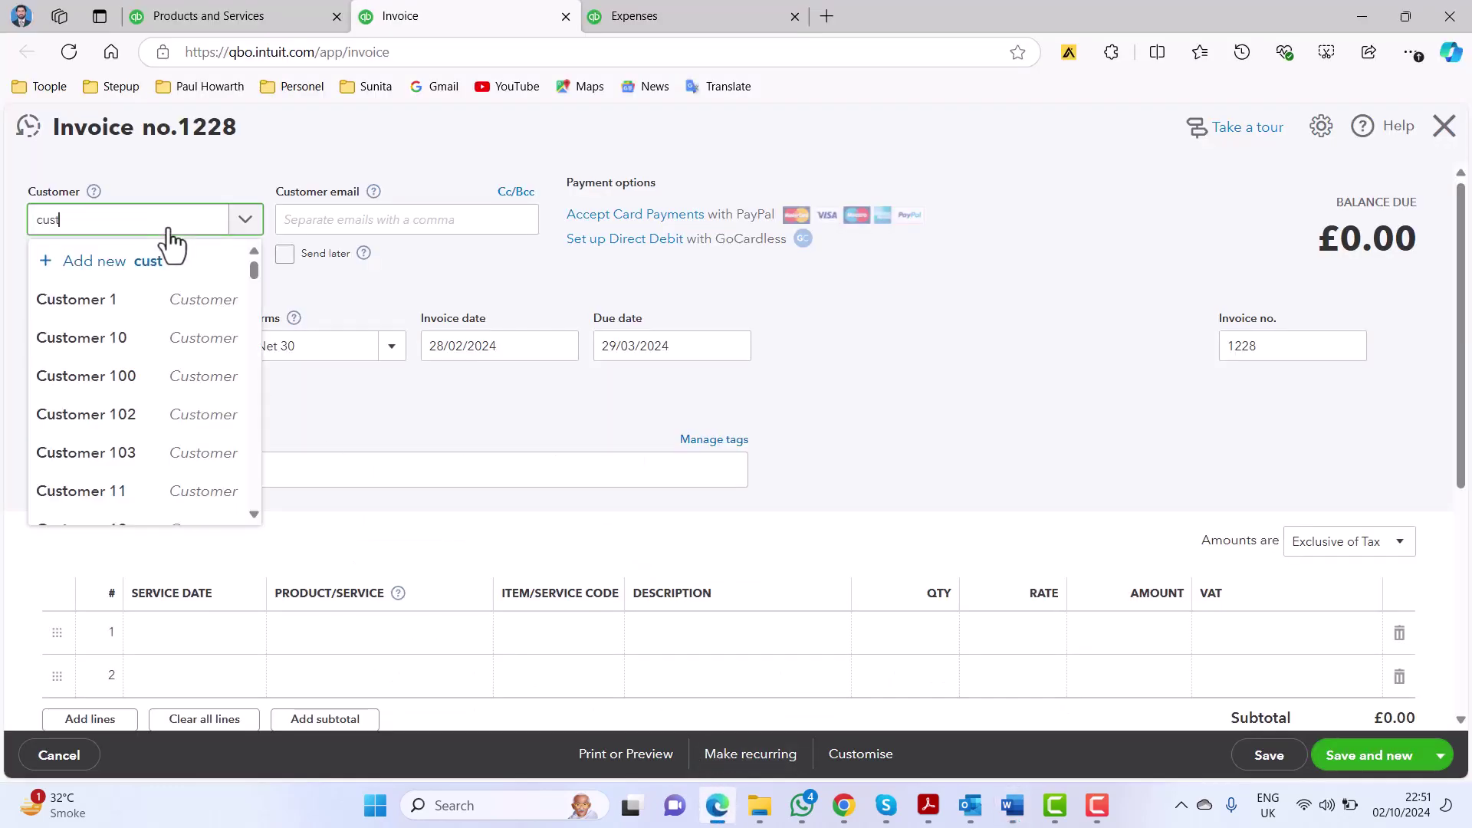
text(omer 7)
click(142, 303)
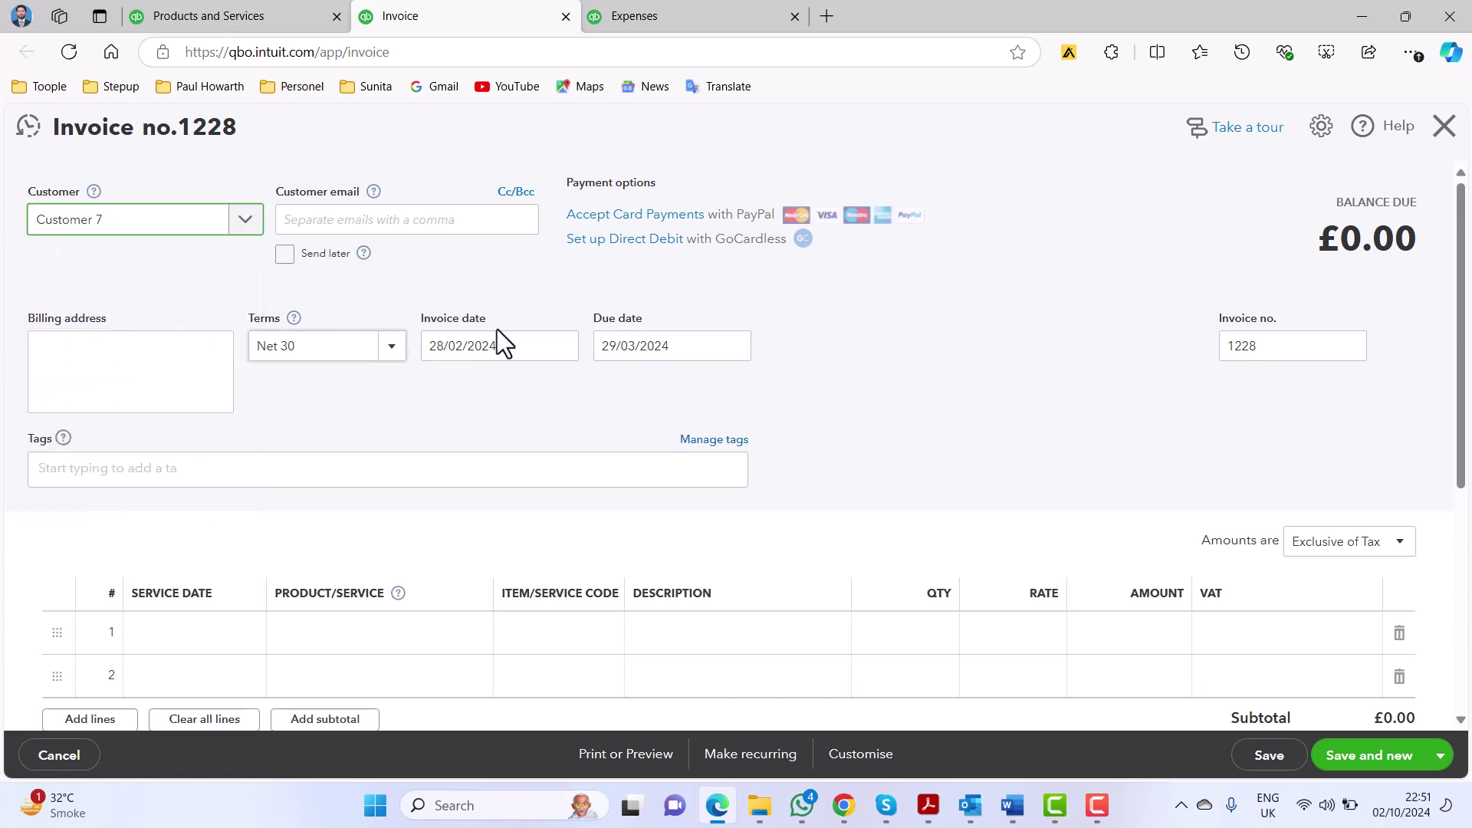
Recheck the sale date in the Word document, then set the Customer 7 invoice date to 10/03/2024.
key(alt+Tab)
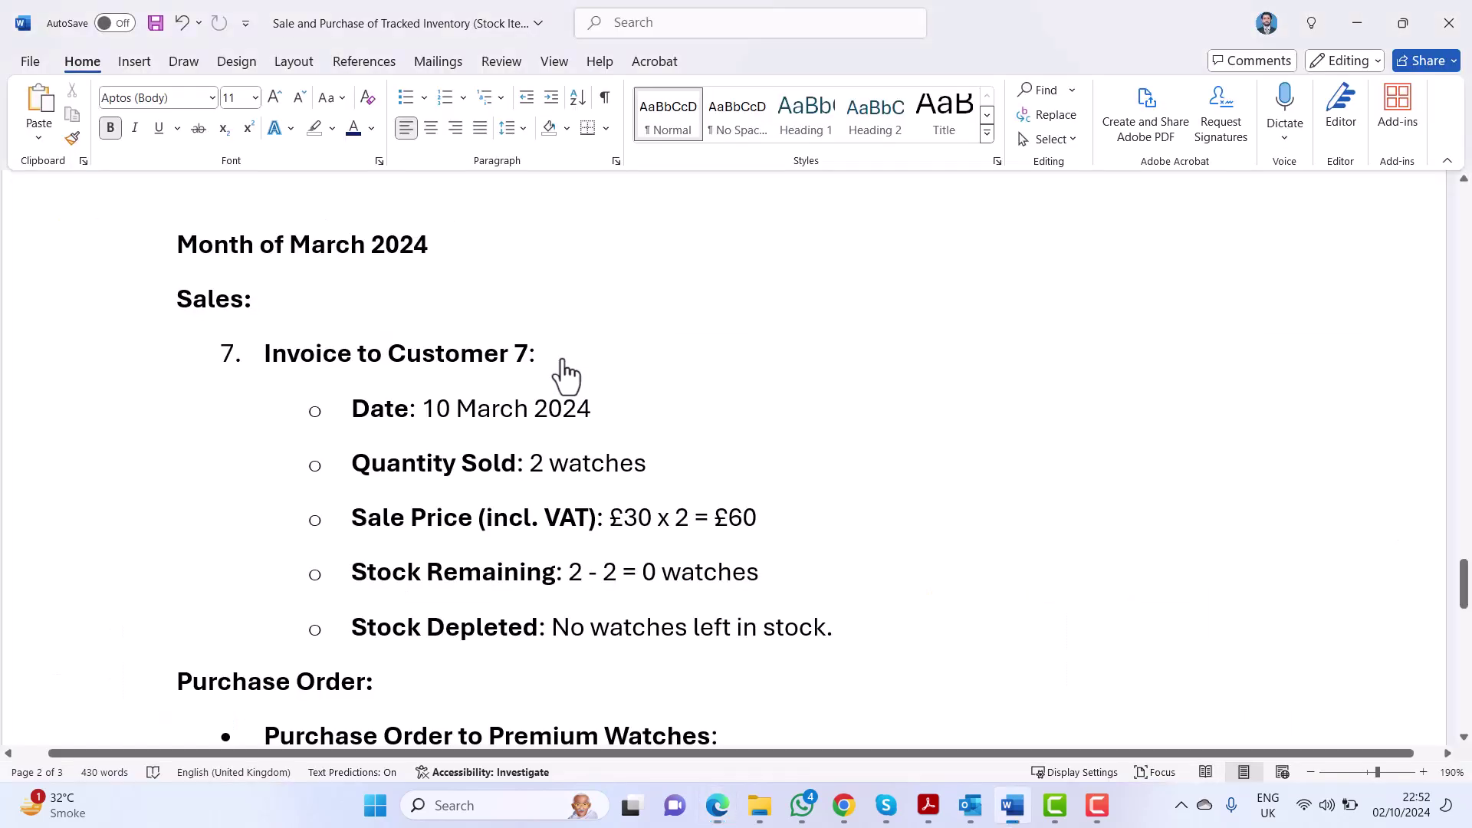
key(alt+Tab)
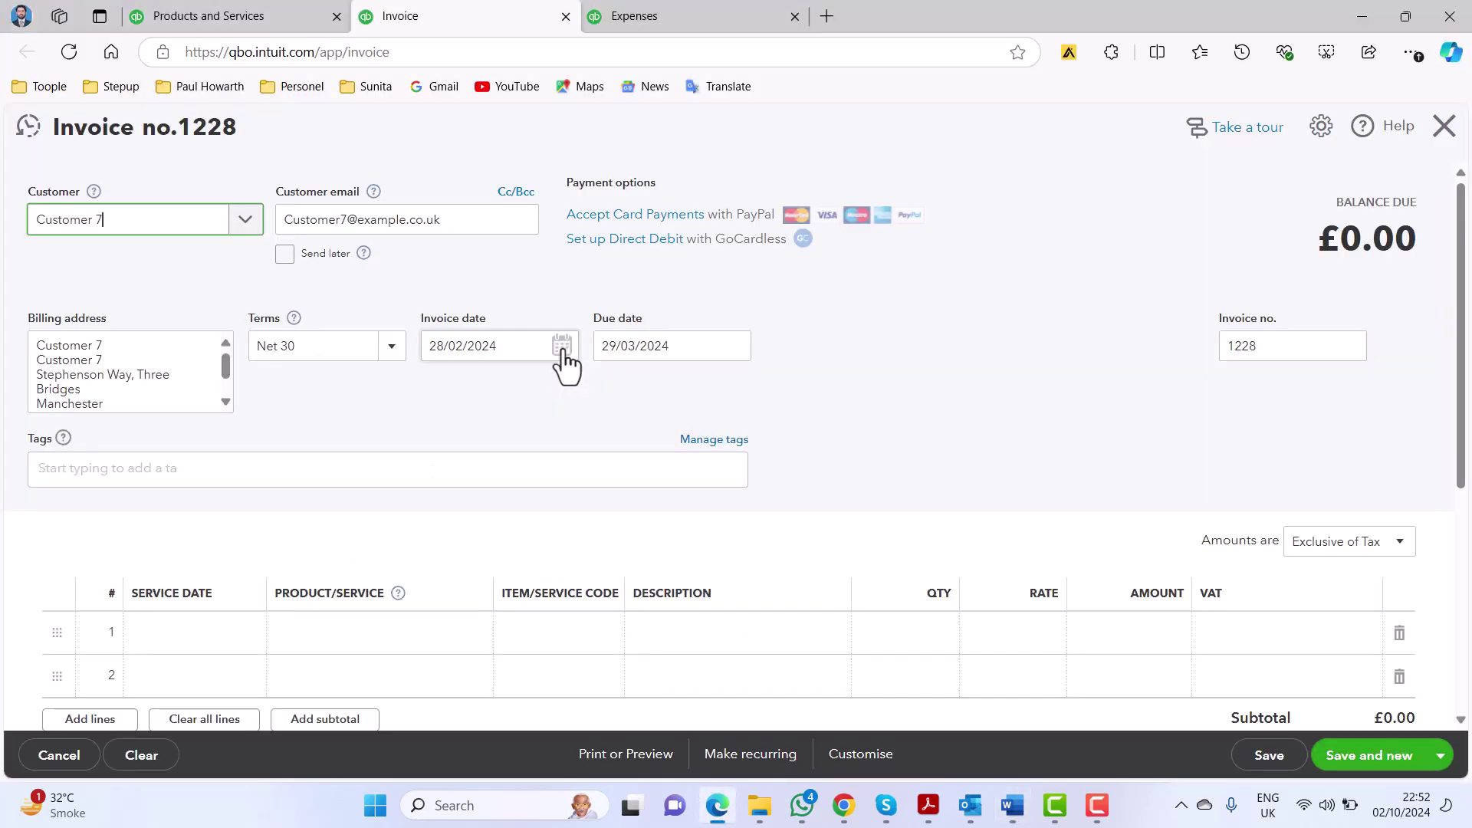
click(564, 354)
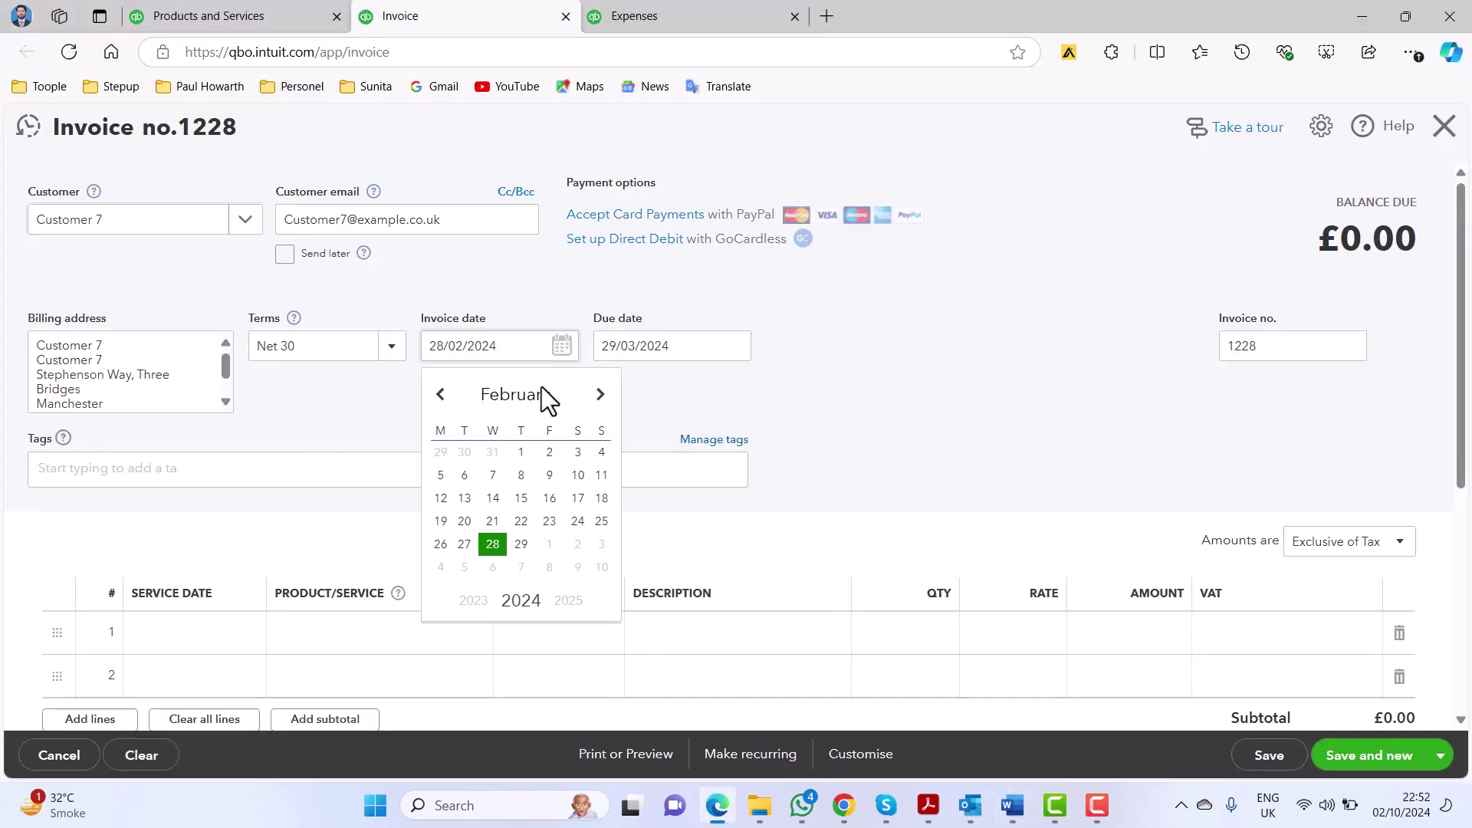
click(600, 567)
Add Men's Chronograph Watch (Black Leather Strap) to the first line of the Customer 7 invoice and open its quantity for editing.
scroll(602, 582, down, 3)
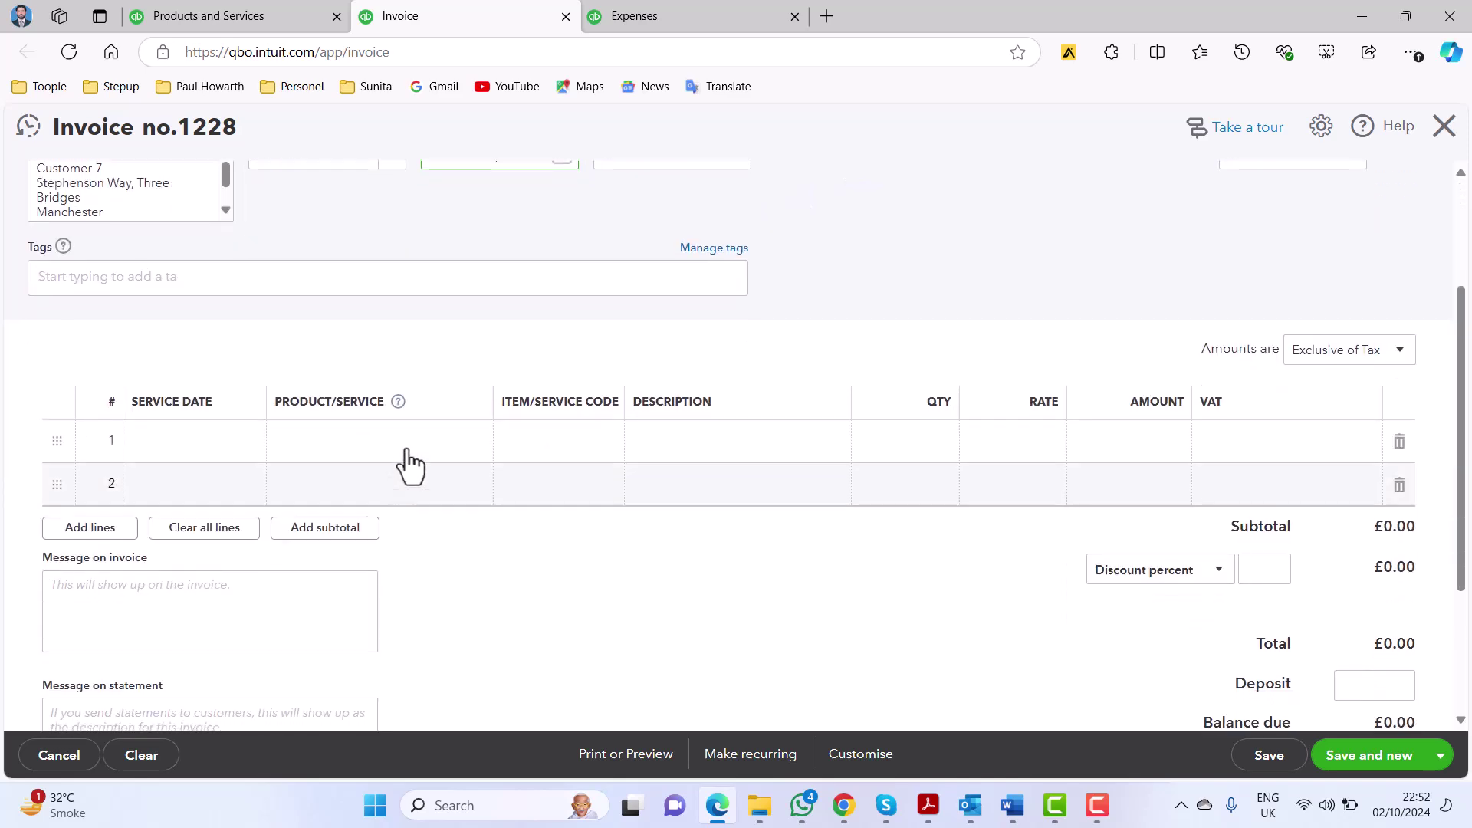
click(460, 445)
click(467, 442)
scroll(470, 560, down, 5)
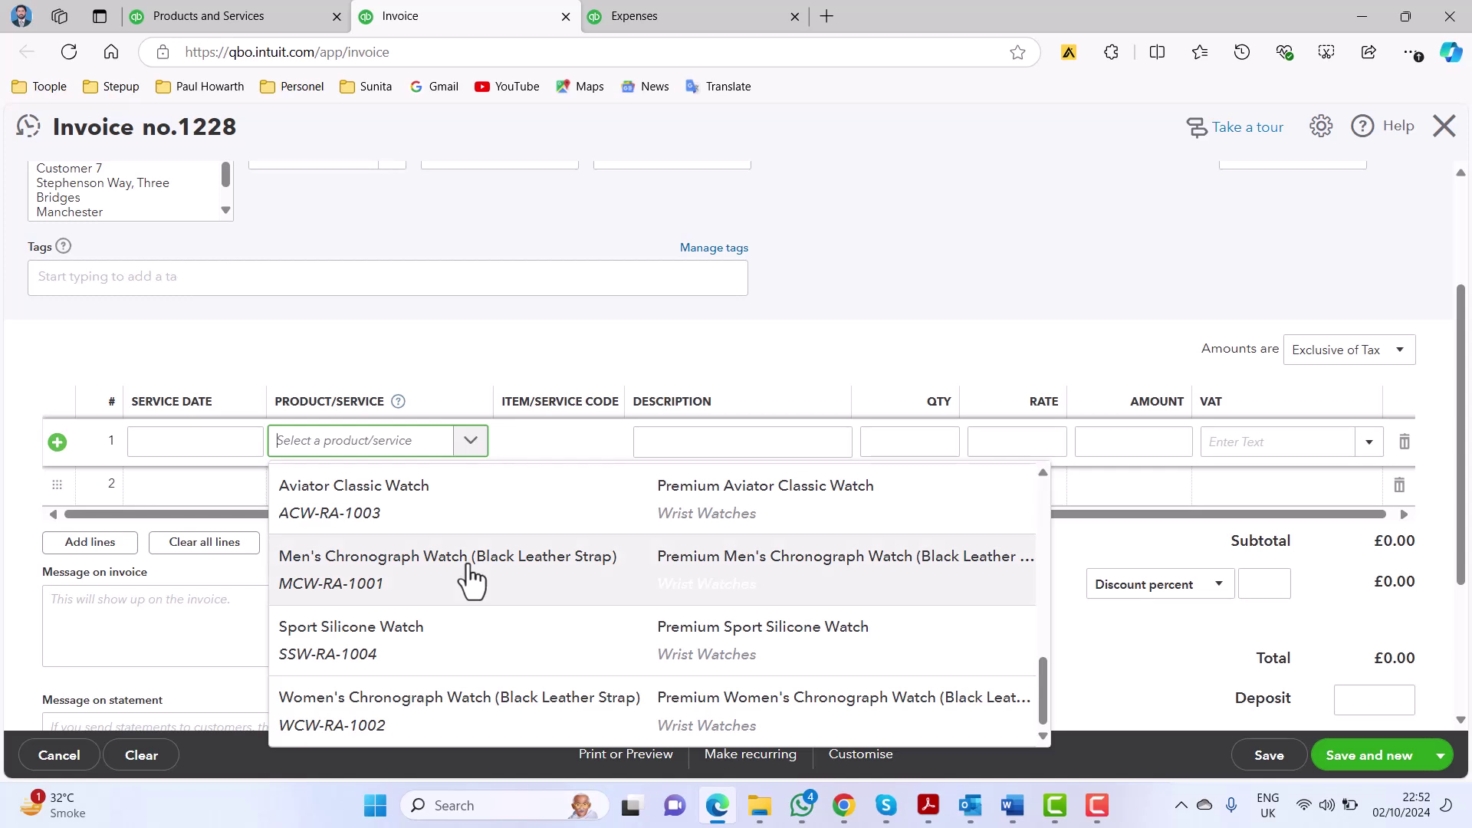
click(471, 575)
click(926, 446)
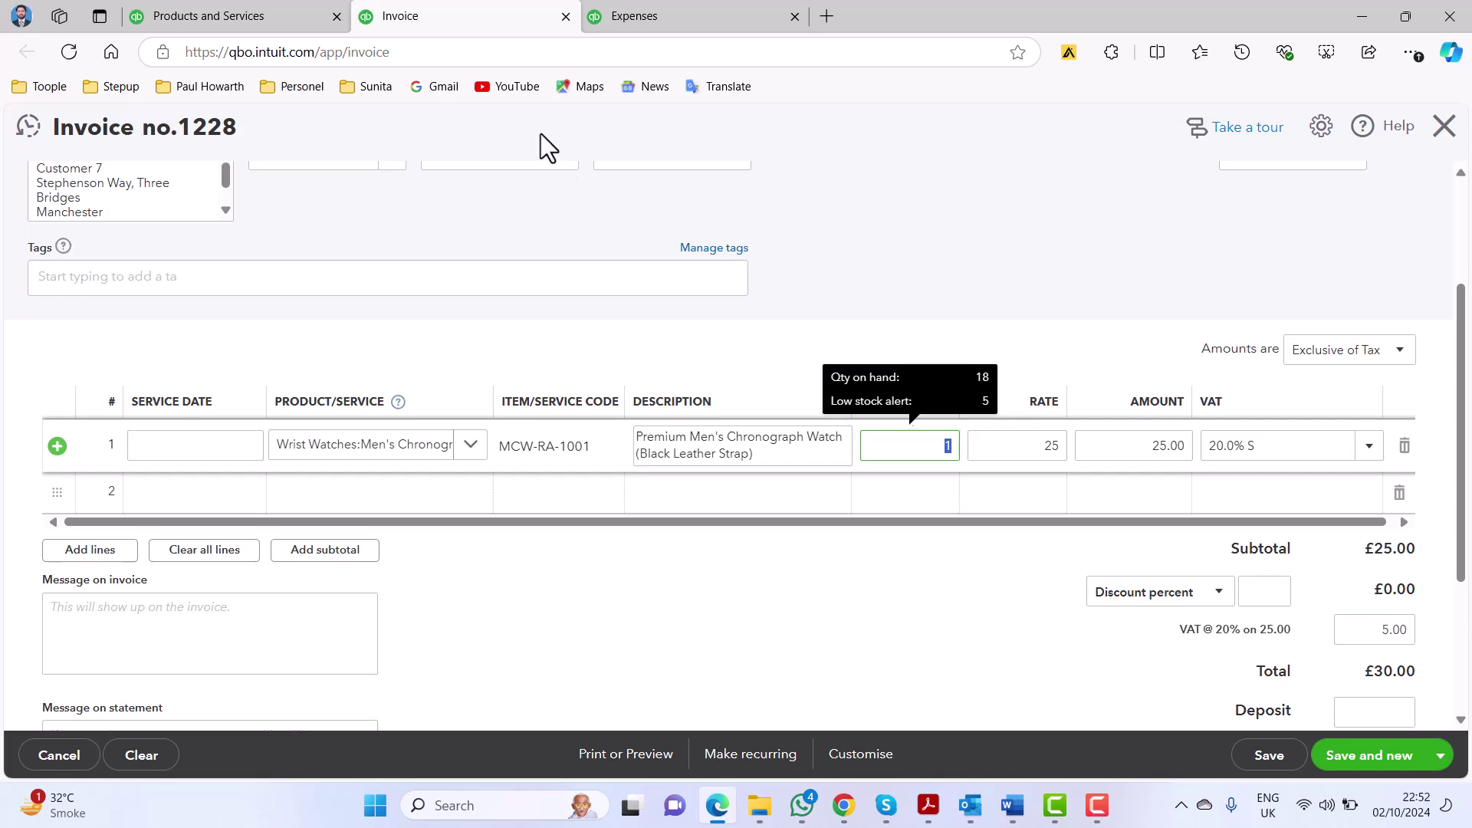
Refresh Products and Services and check the low stock summary and the Men's Chronograph Watch quantity on hand.
click(244, 15)
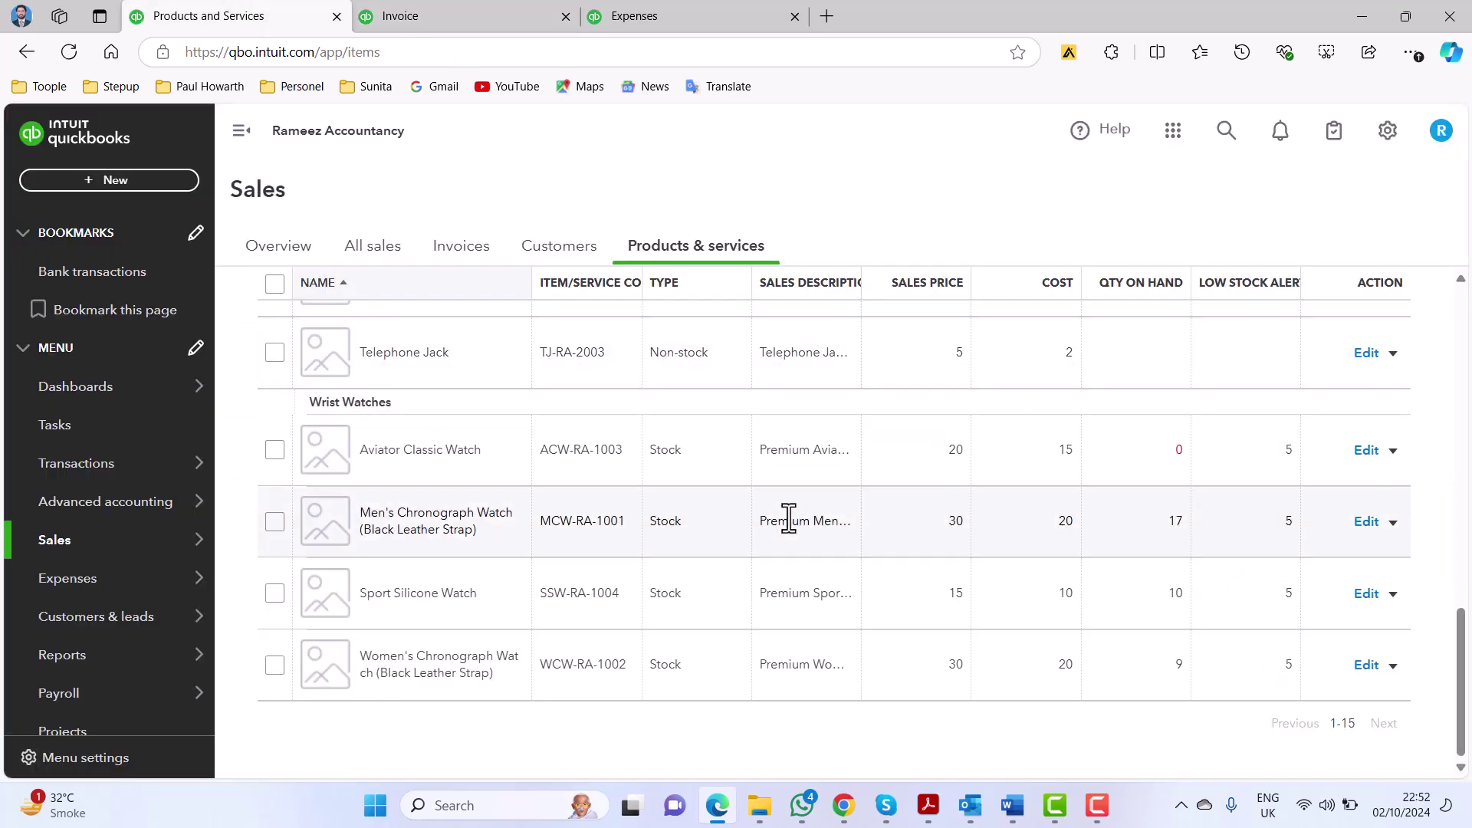
key(F5)
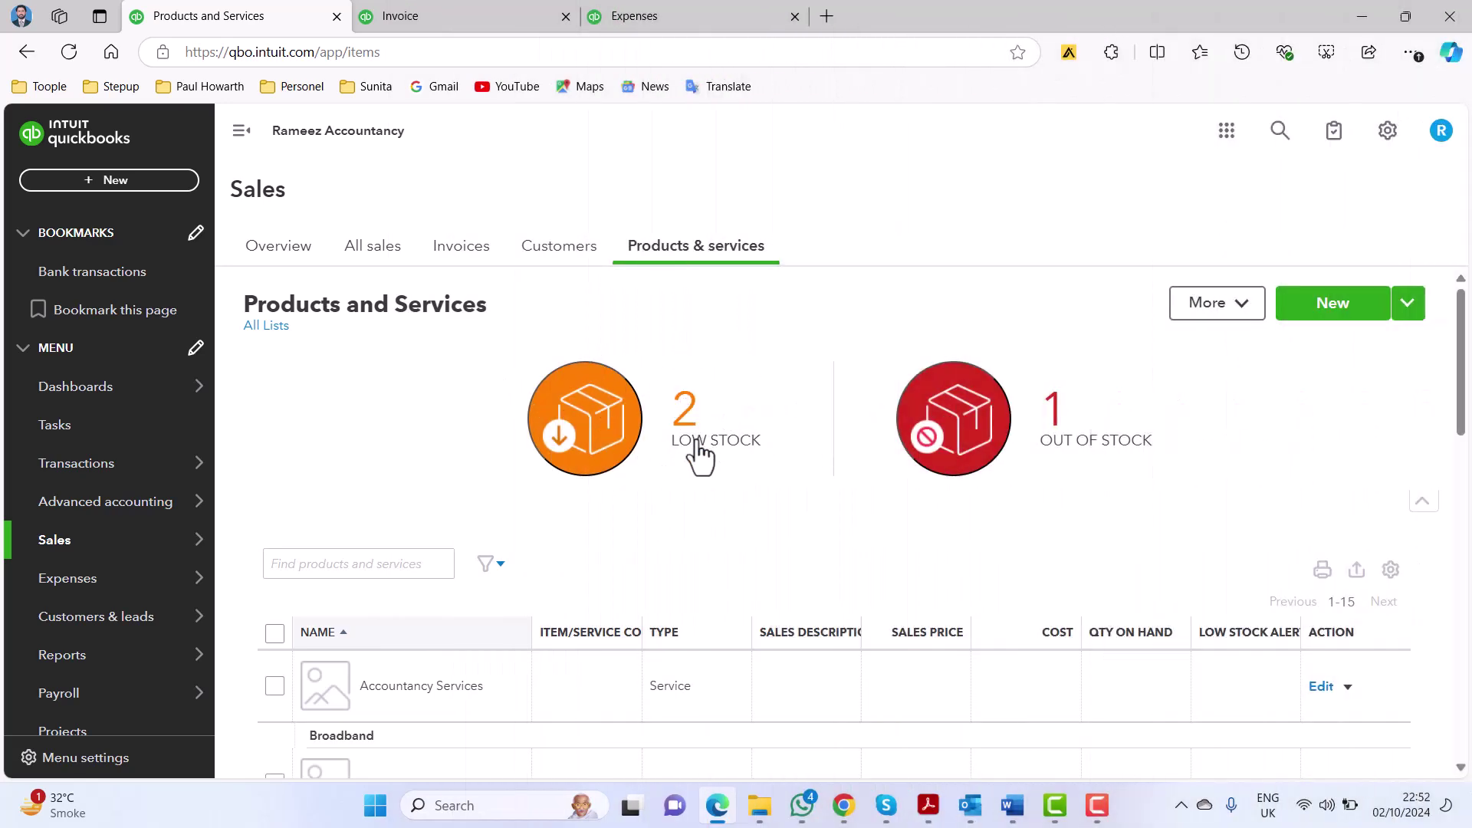
scroll(736, 452, down, 10)
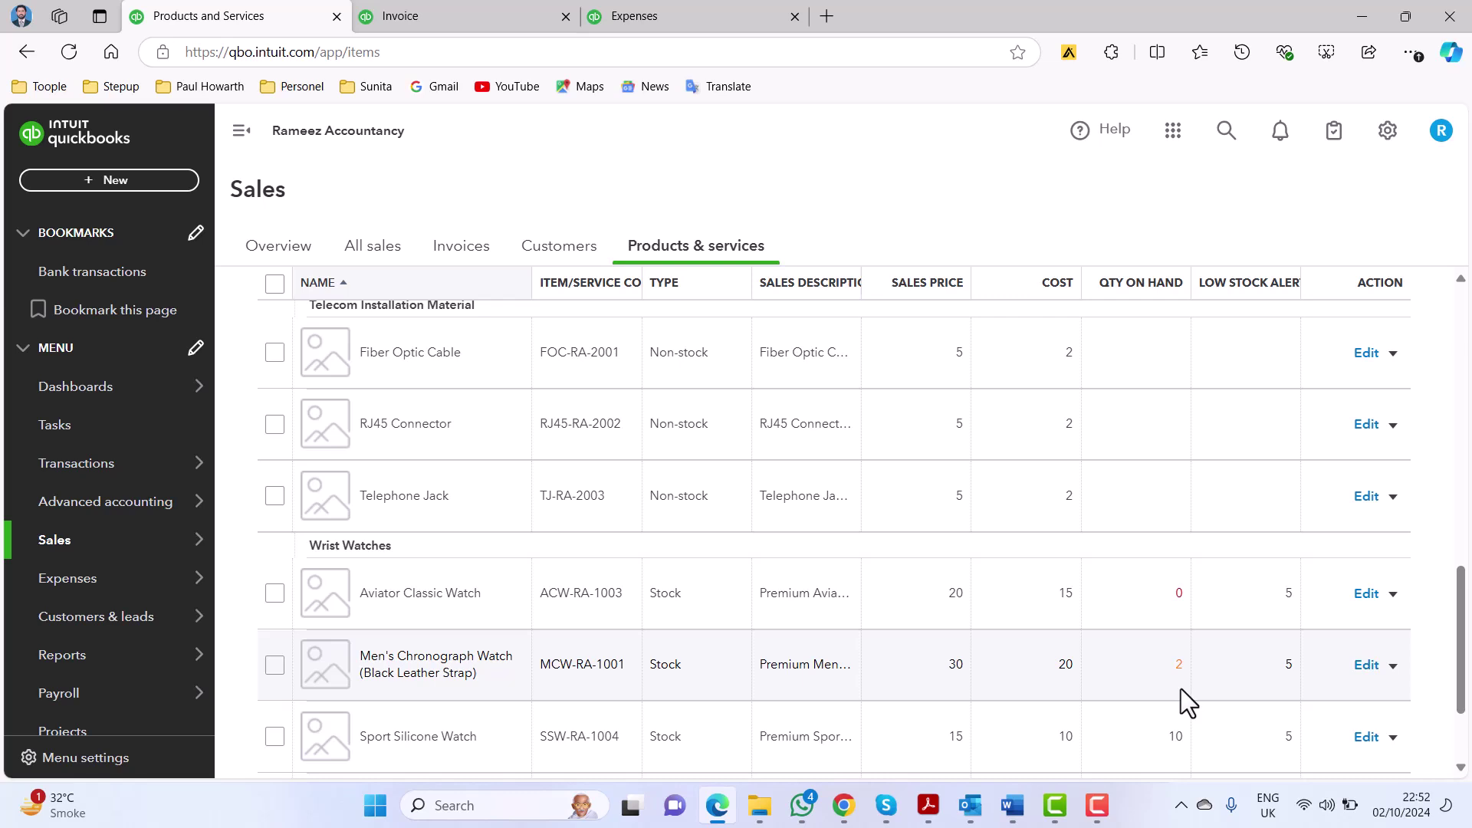
Set the watch quantity to 3 on the Customer 7 invoice, then save it and start a new invoice.
click(464, 14)
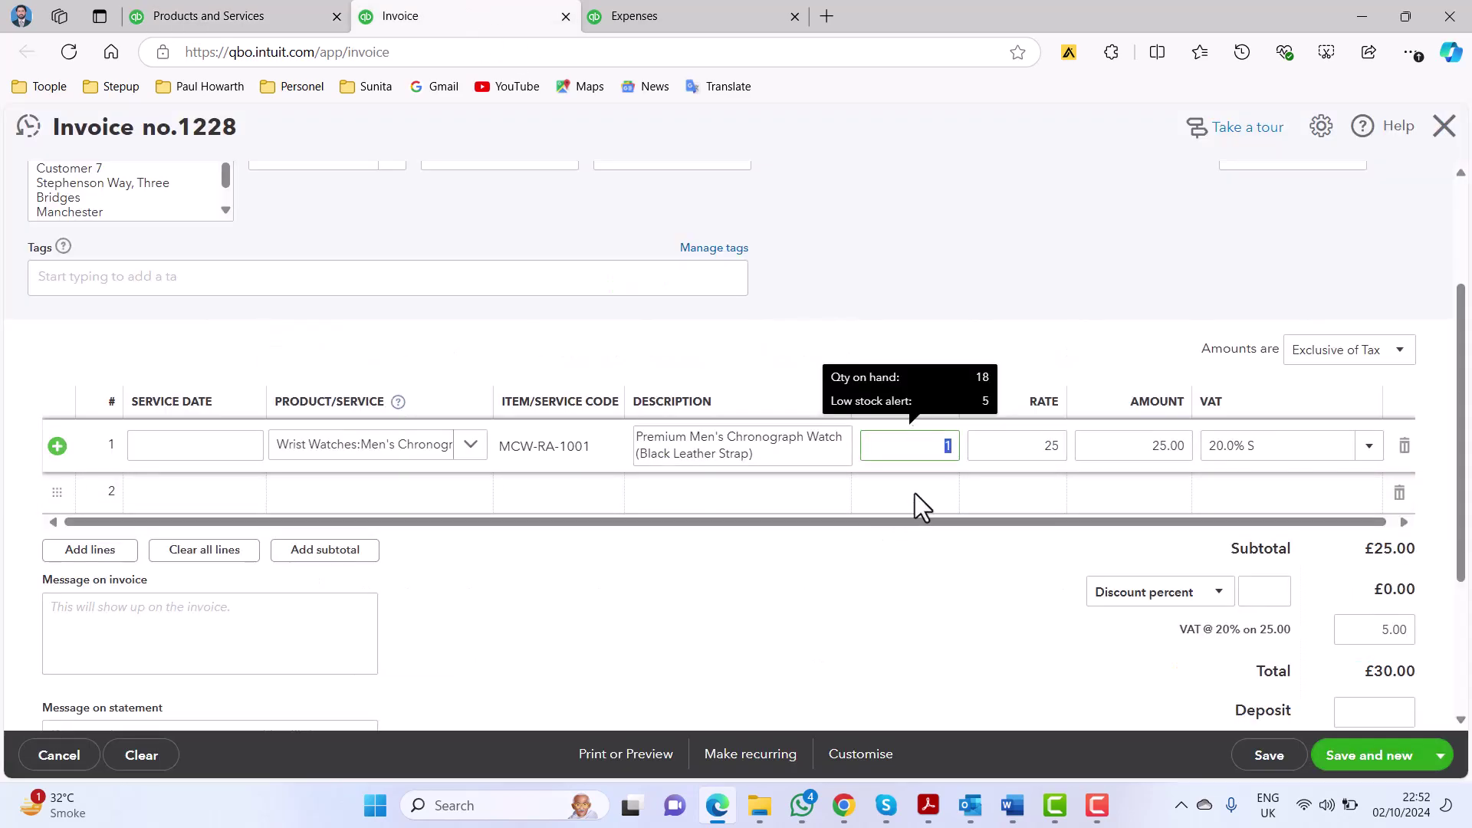
text(3)
click(948, 620)
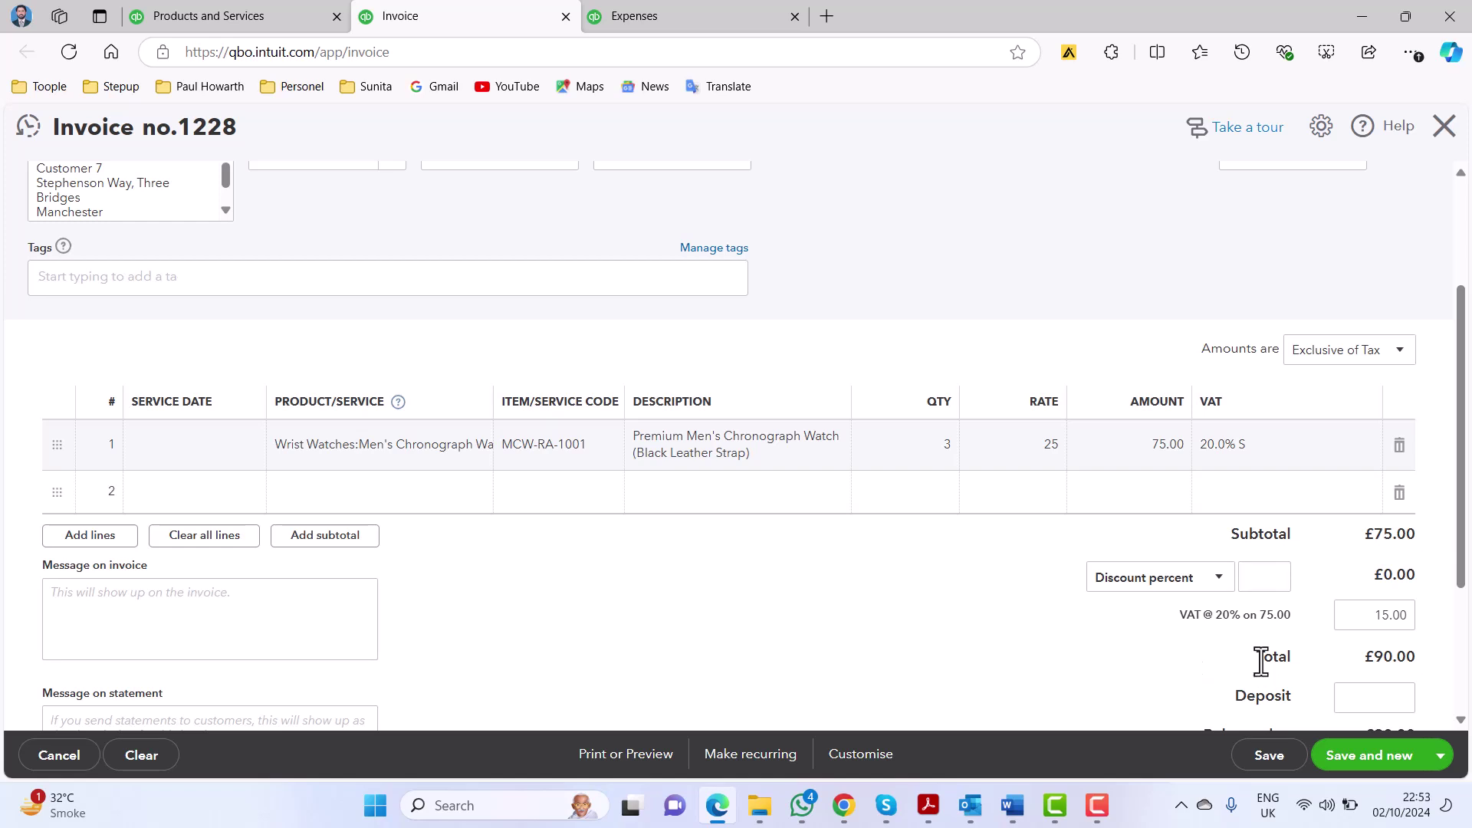
click(1370, 755)
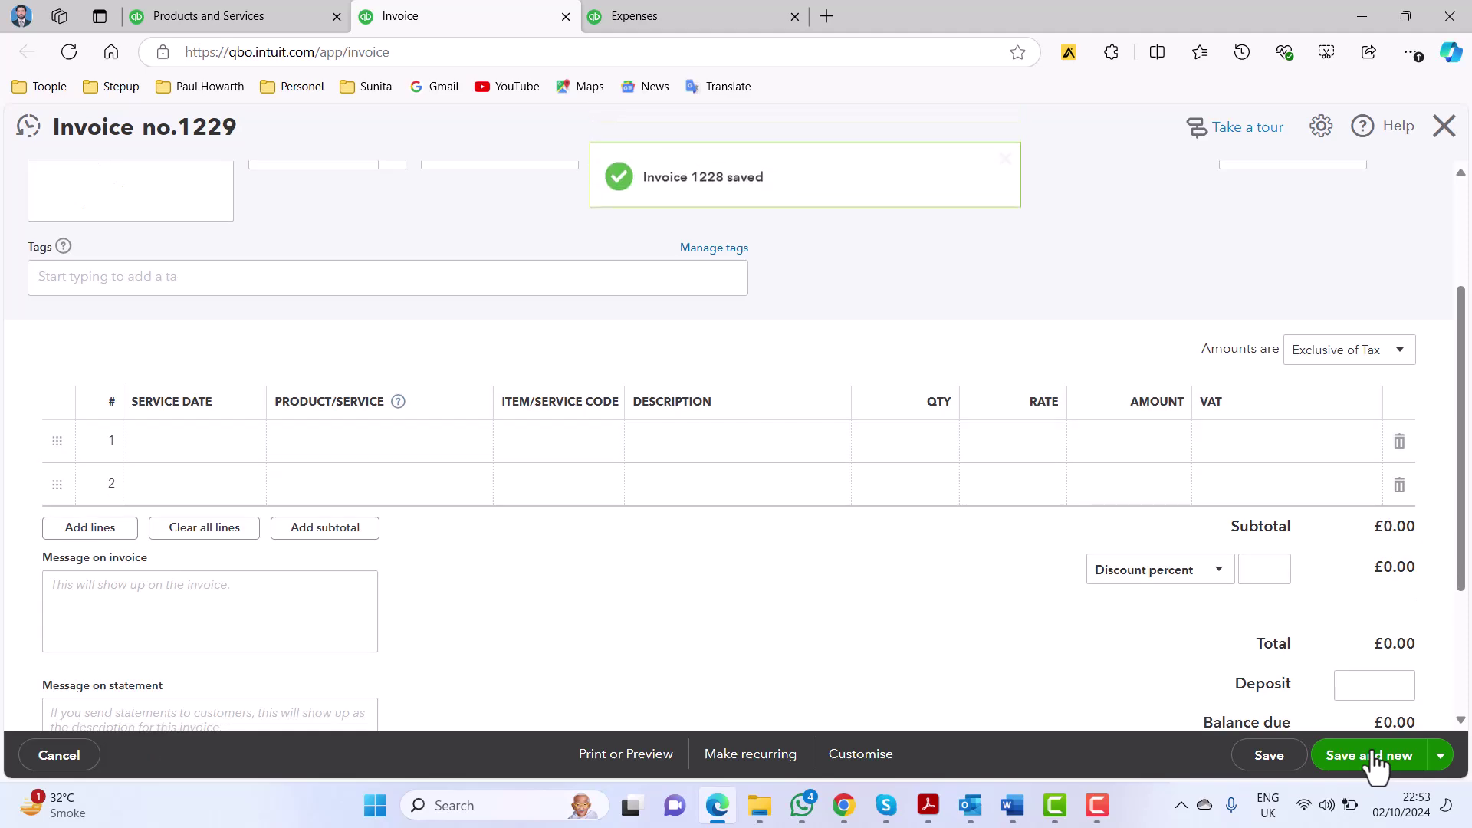
scroll(933, 521, down, 3)
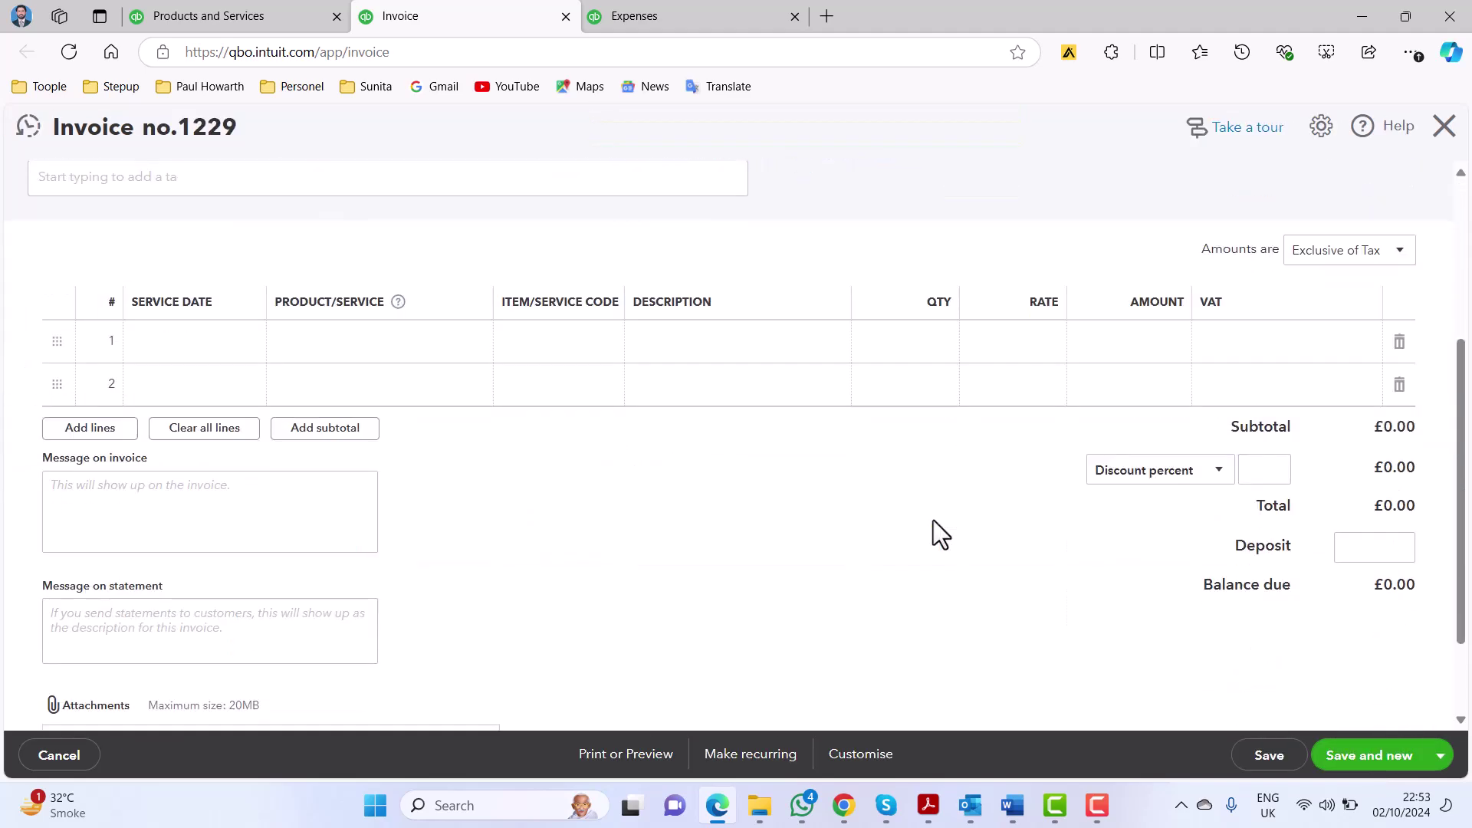
Refresh Products and Services and check the Men's Chronograph Watch quantity on hand after the Customer 7 sale.
scroll(932, 519, down, 2)
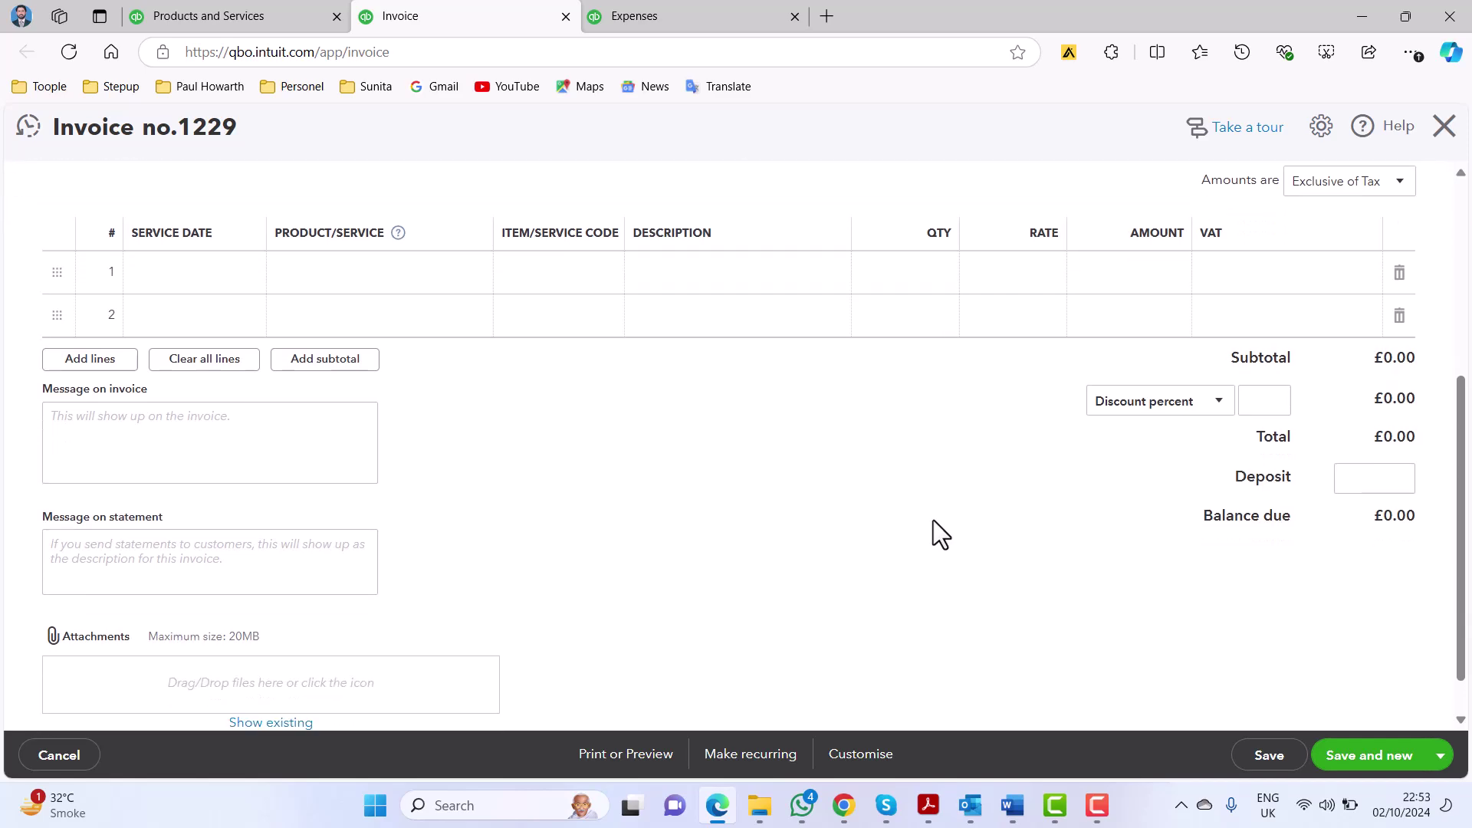
scroll(933, 519, up, 4)
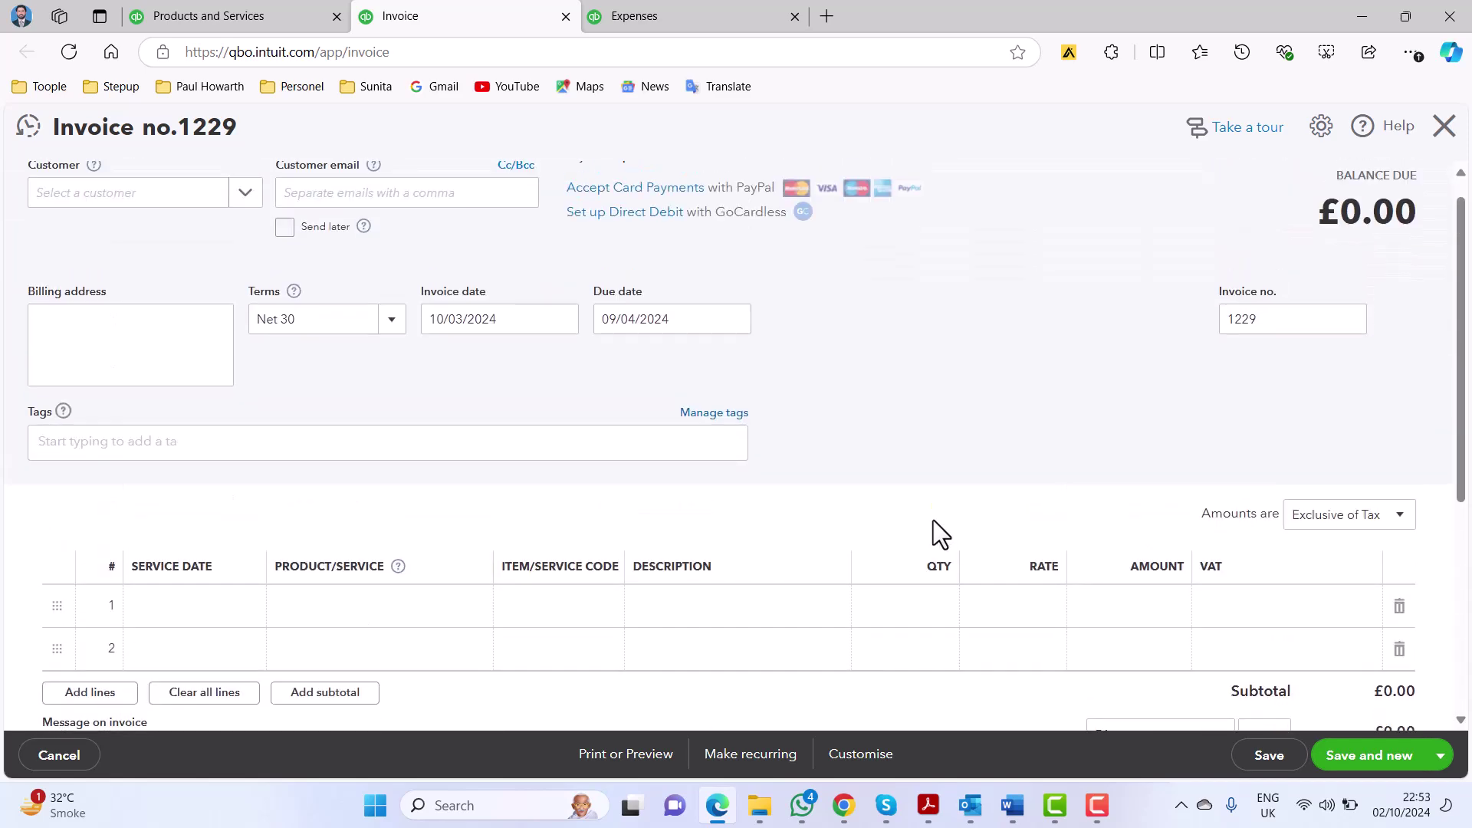
click(209, 16)
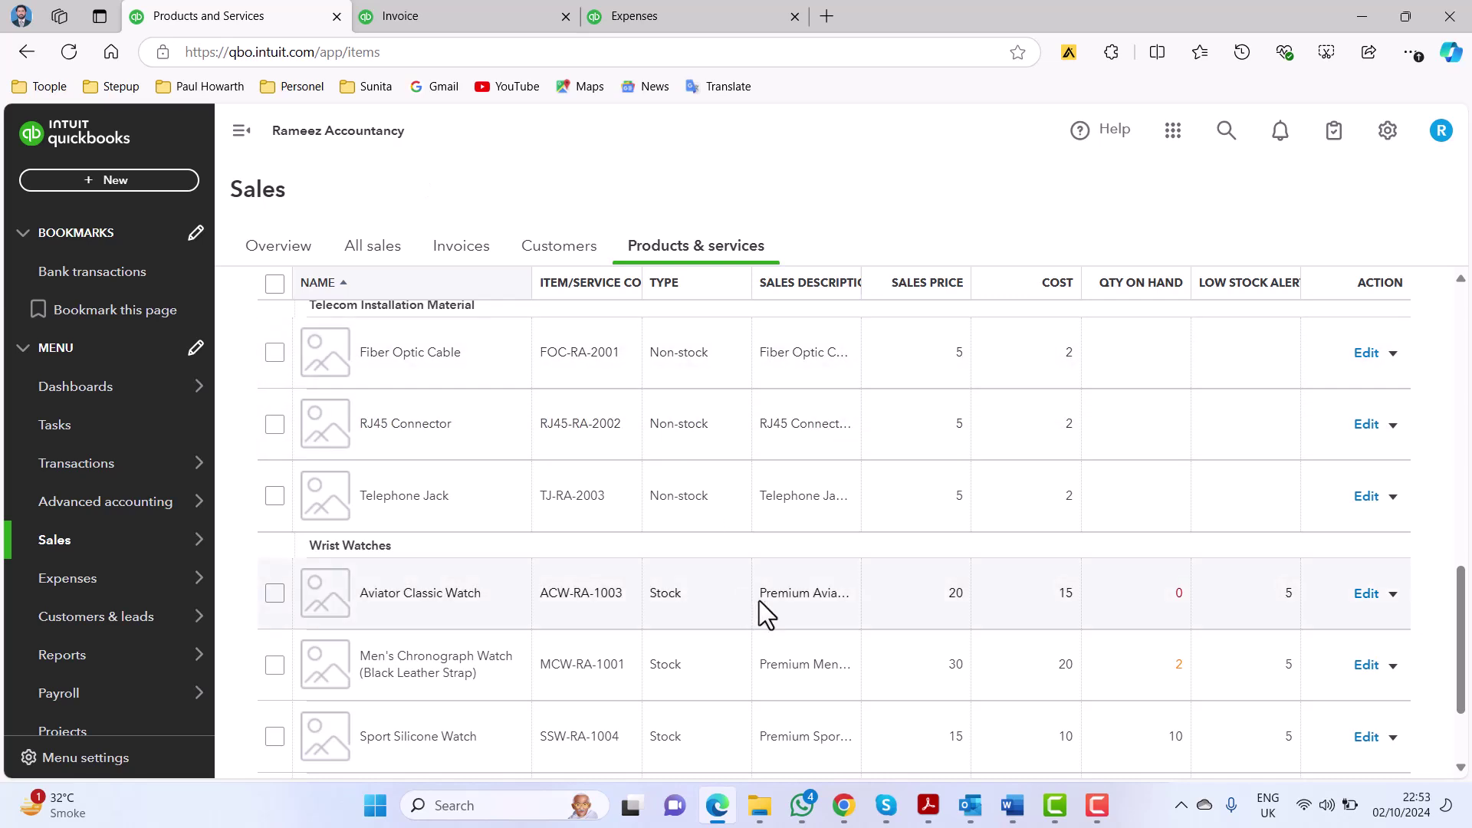
key(F5)
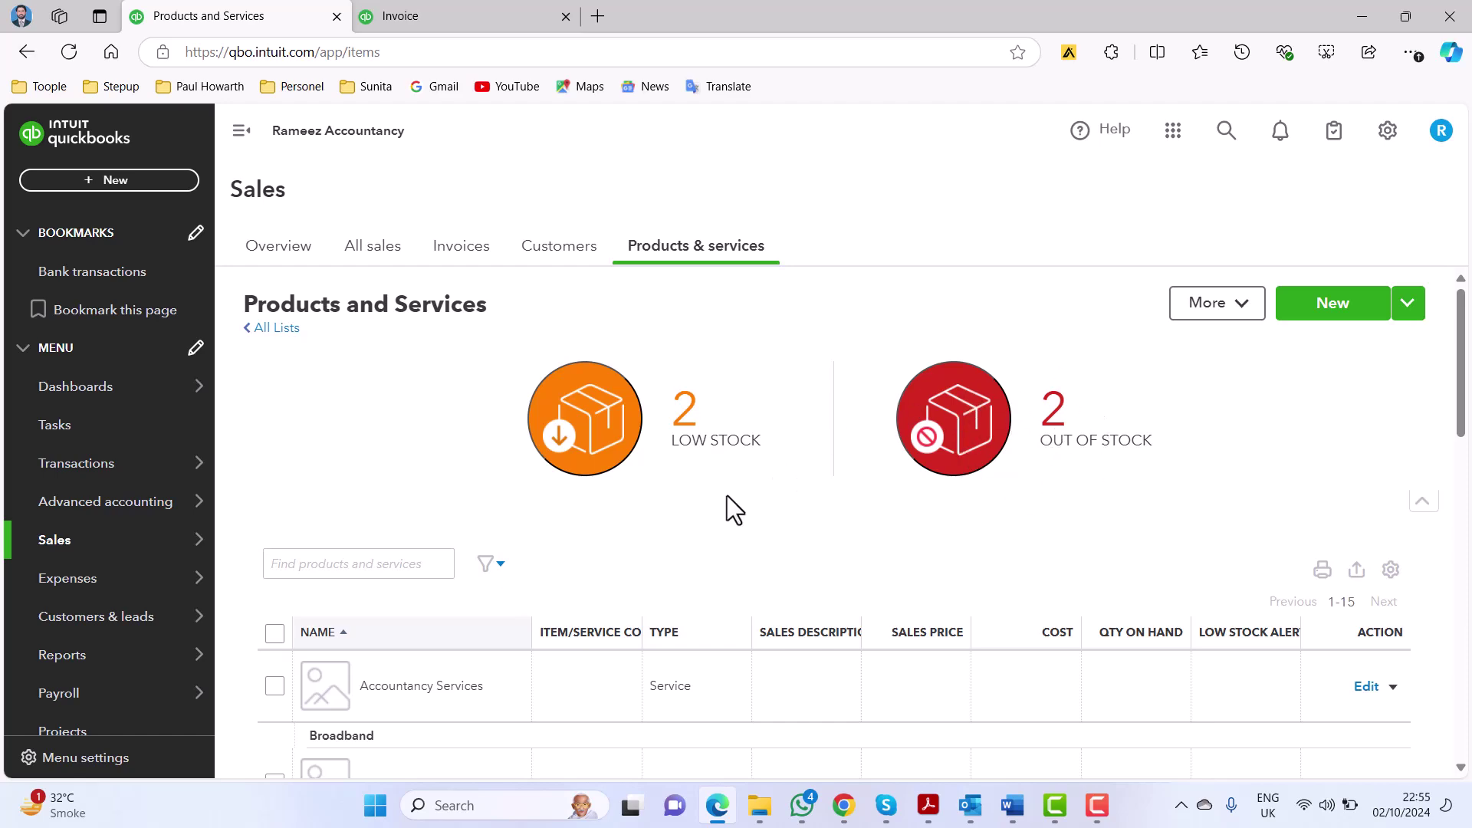
scroll(756, 492, down, 1)
scroll(755, 492, down, 8)
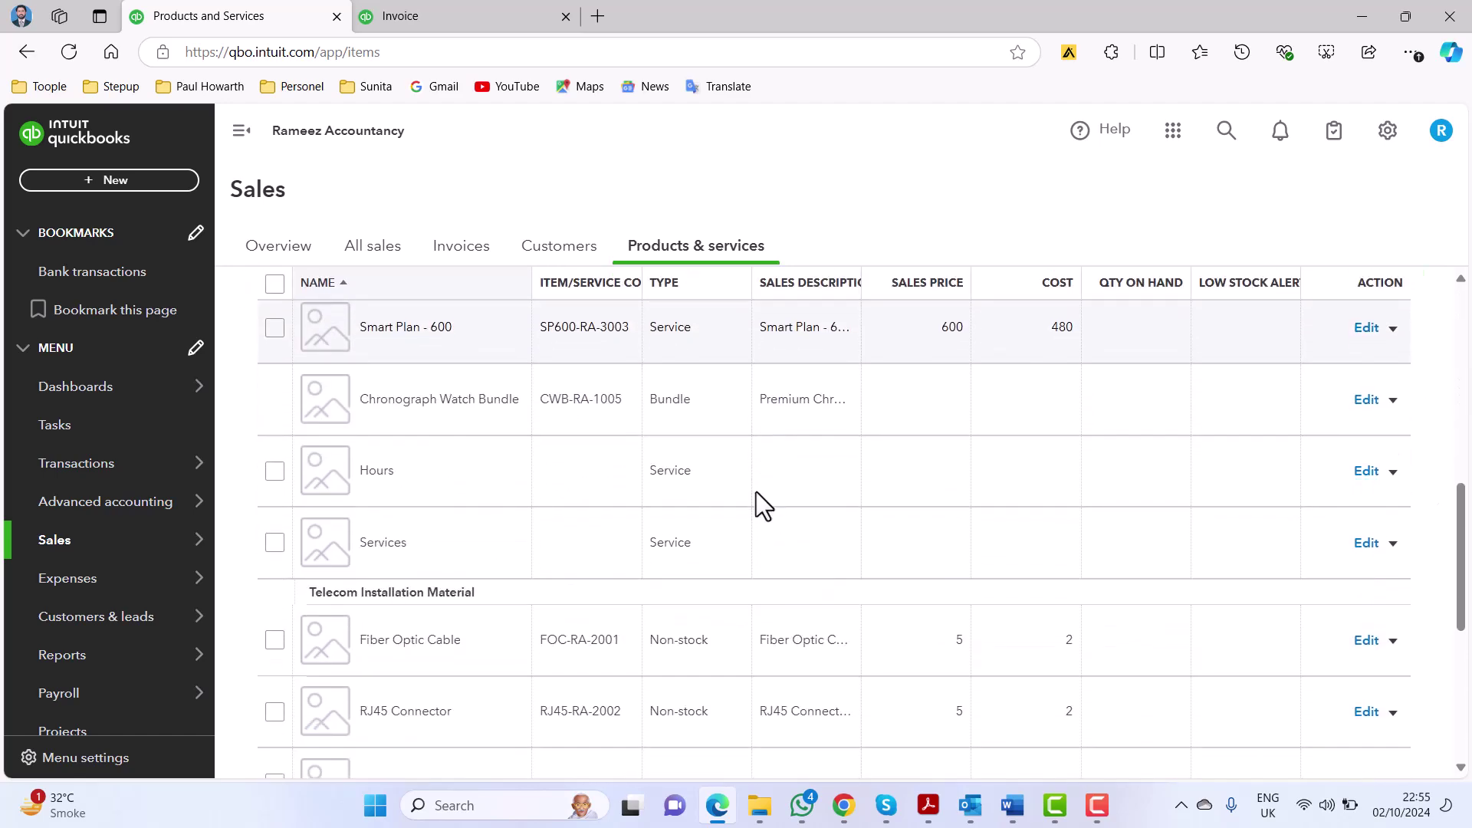
scroll(756, 492, down, 5)
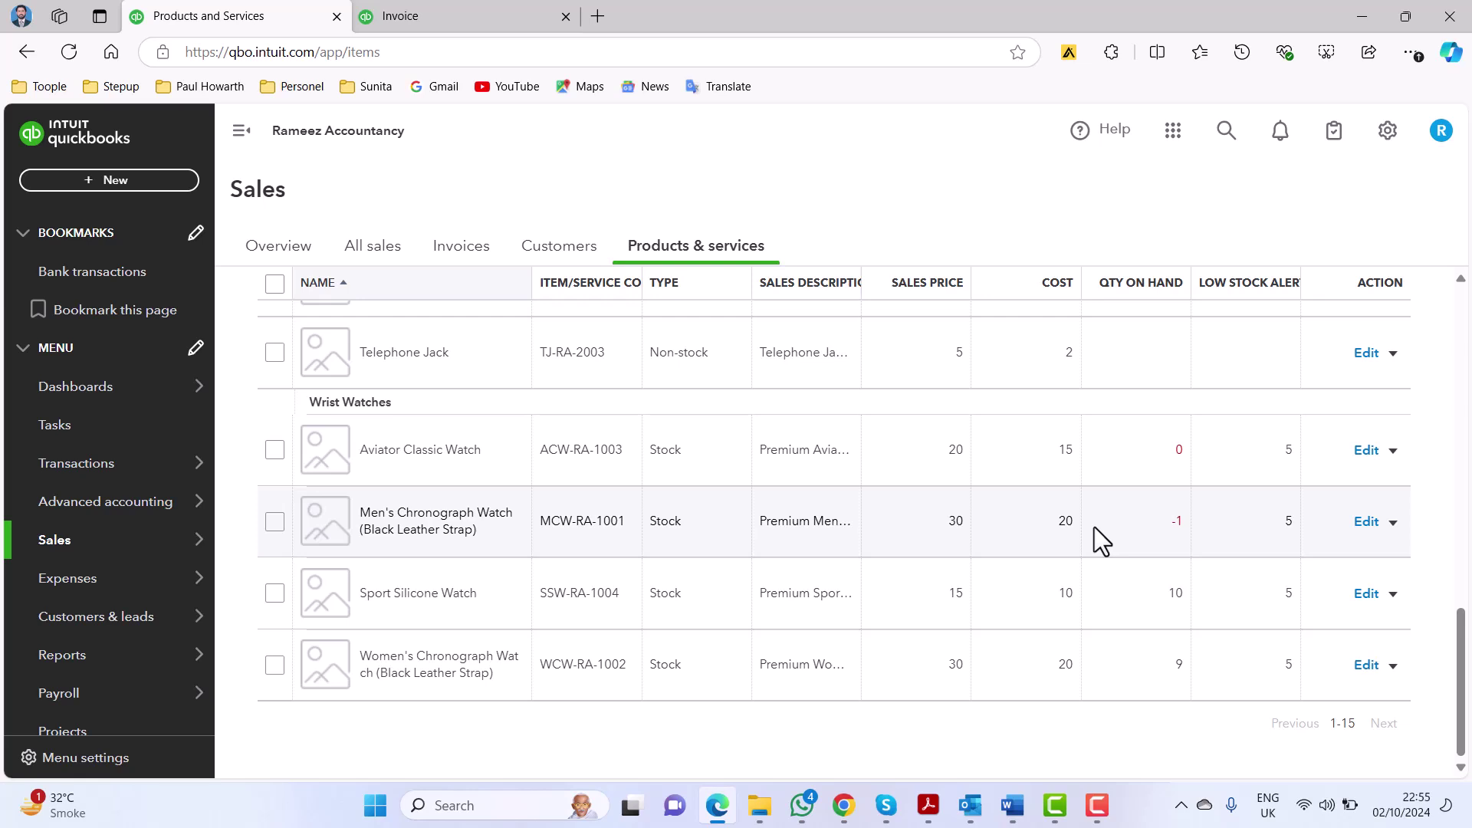
Reopen the Customer 7 invoice dated 10/03/2024 from the recent invoices and review its watch line.
click(448, 6)
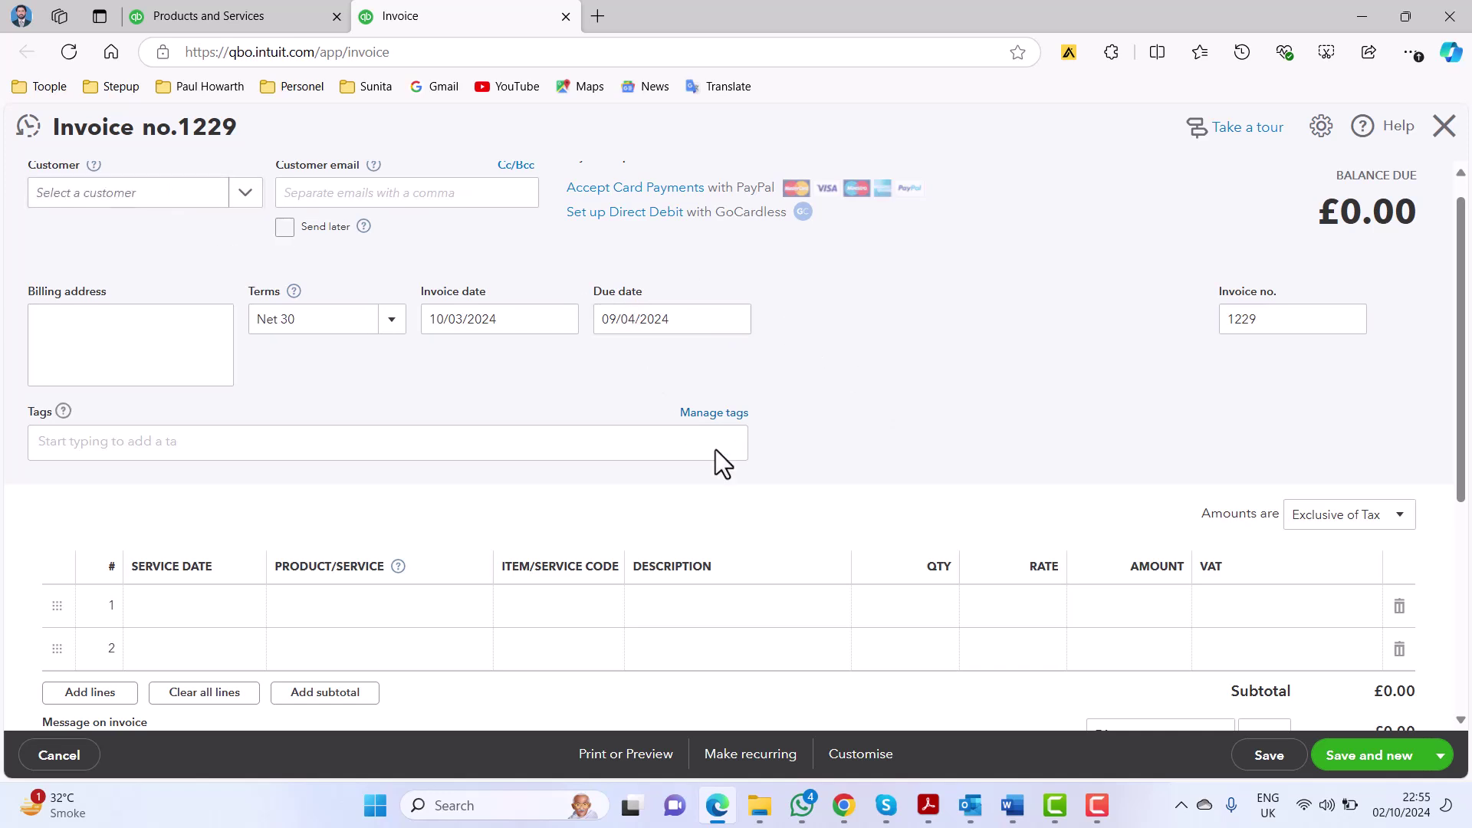
scroll(715, 449, up, 1)
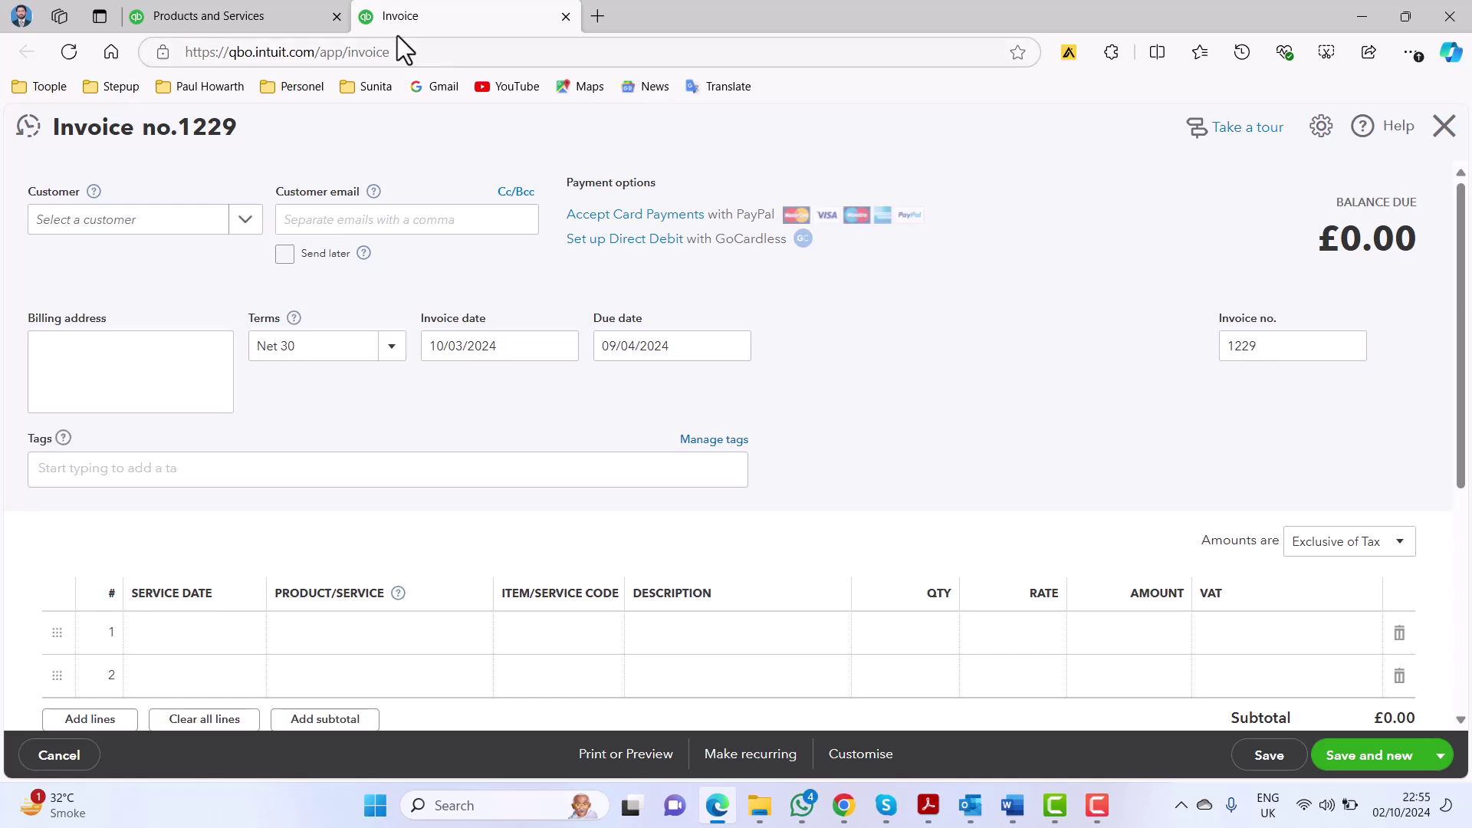
click(31, 131)
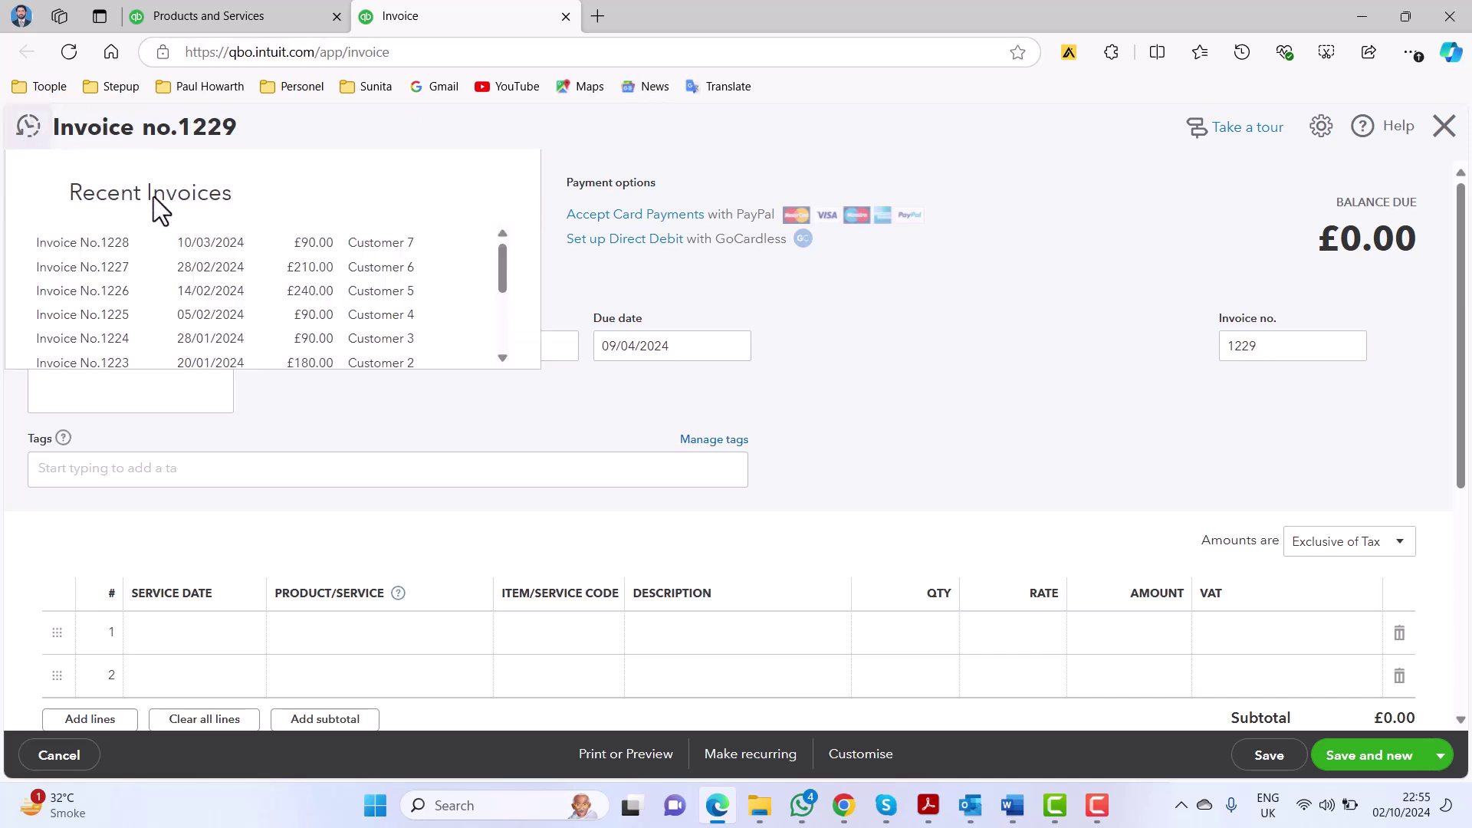
click(98, 244)
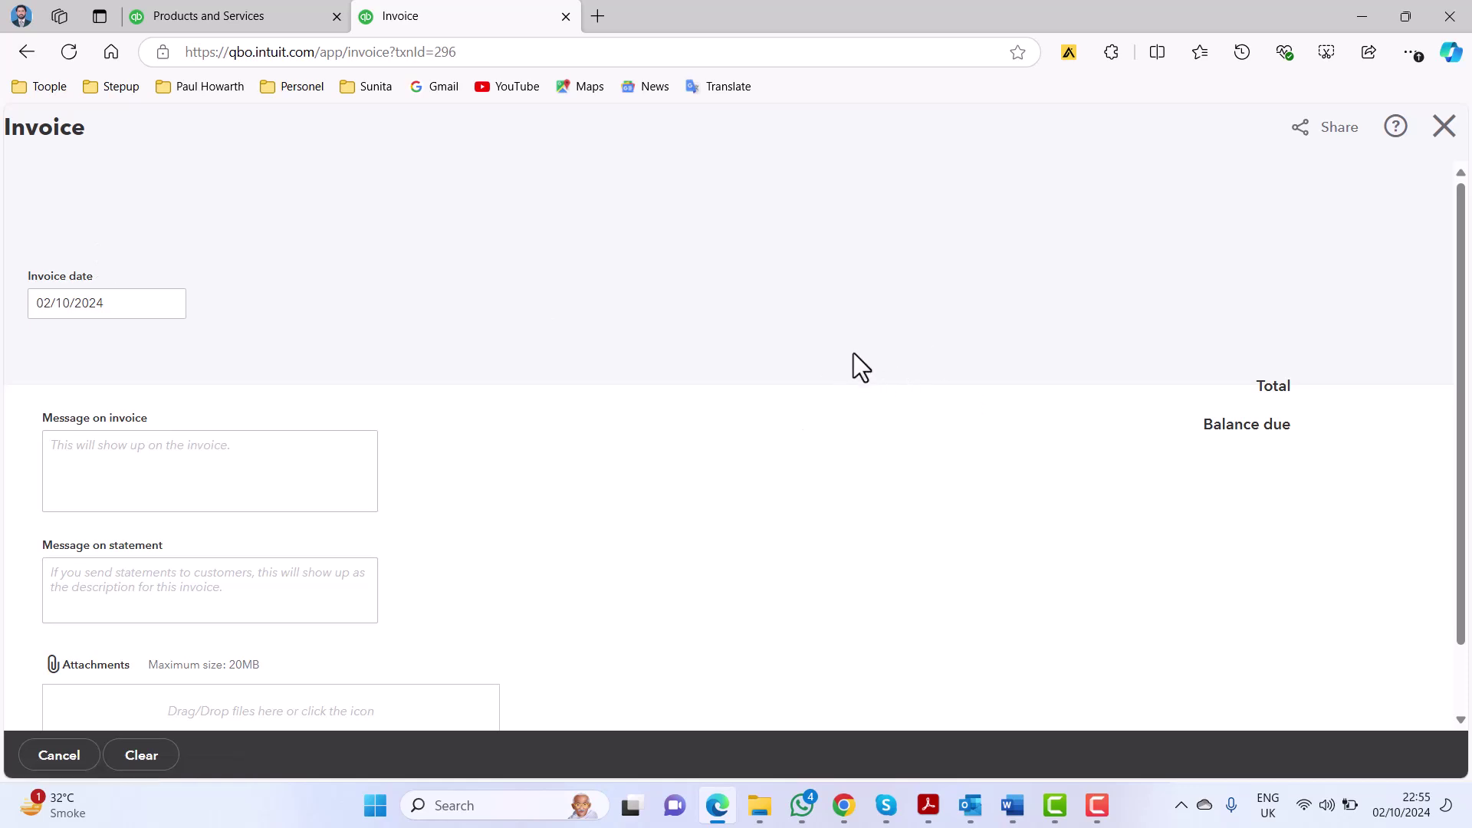
scroll(866, 387, down, 3)
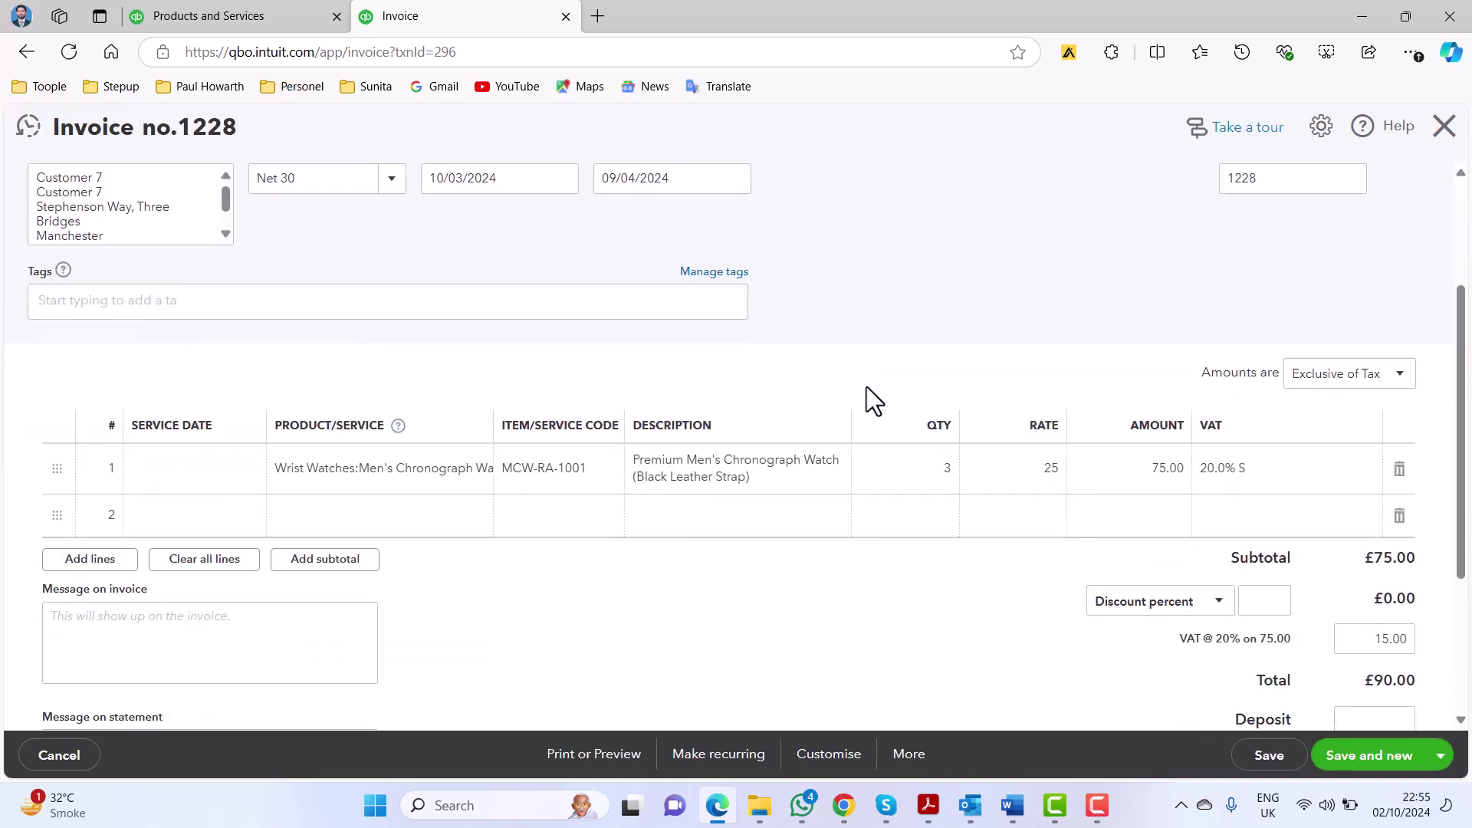
scroll(867, 391, down, 3)
scroll(862, 424, up, 3)
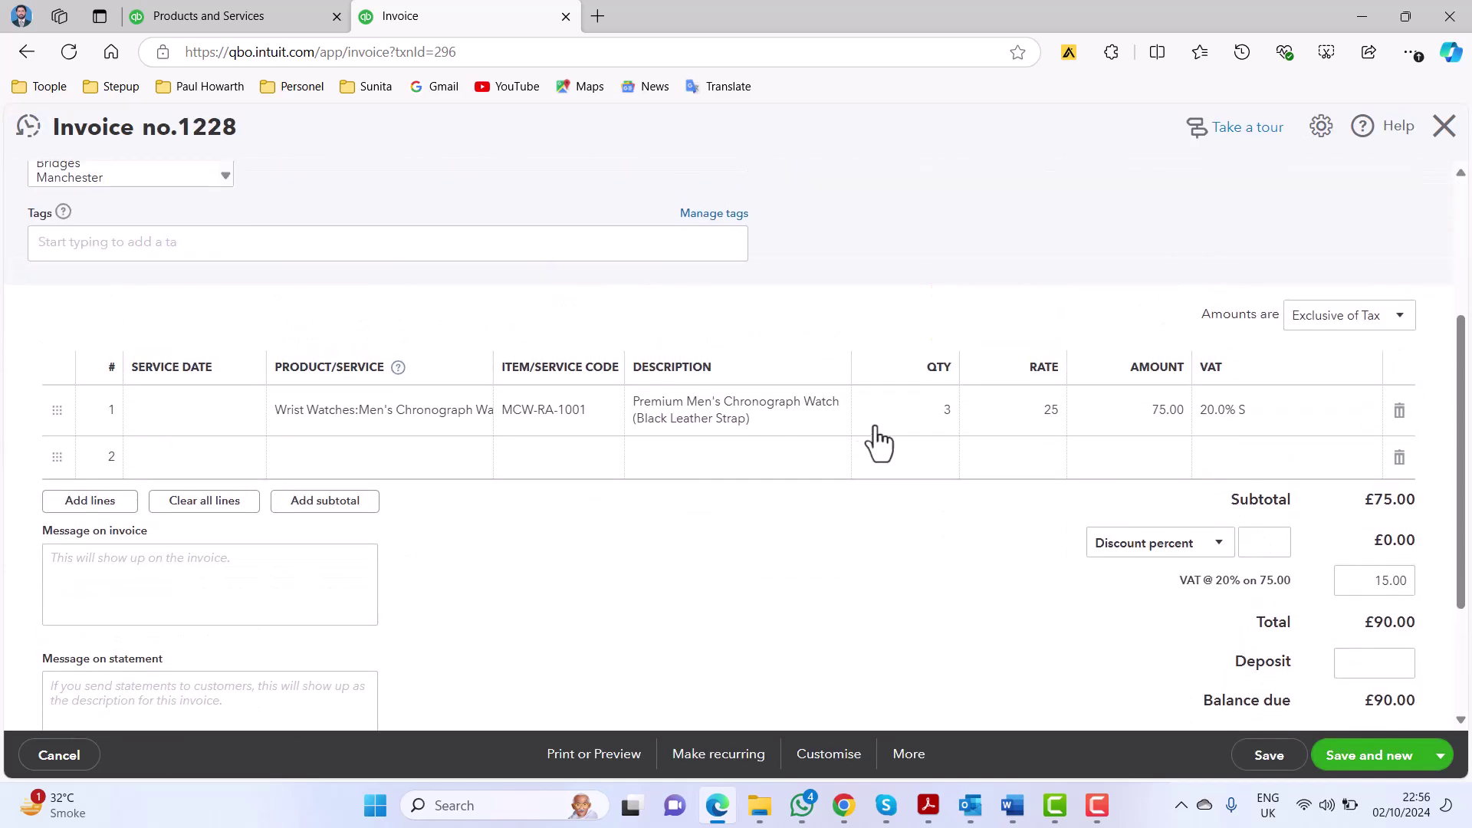
Correct the Men's Chronograph Watch quantity to 2 on the Customer 7 invoice, then save it and start a new invoice.
click(945, 423)
text(2)
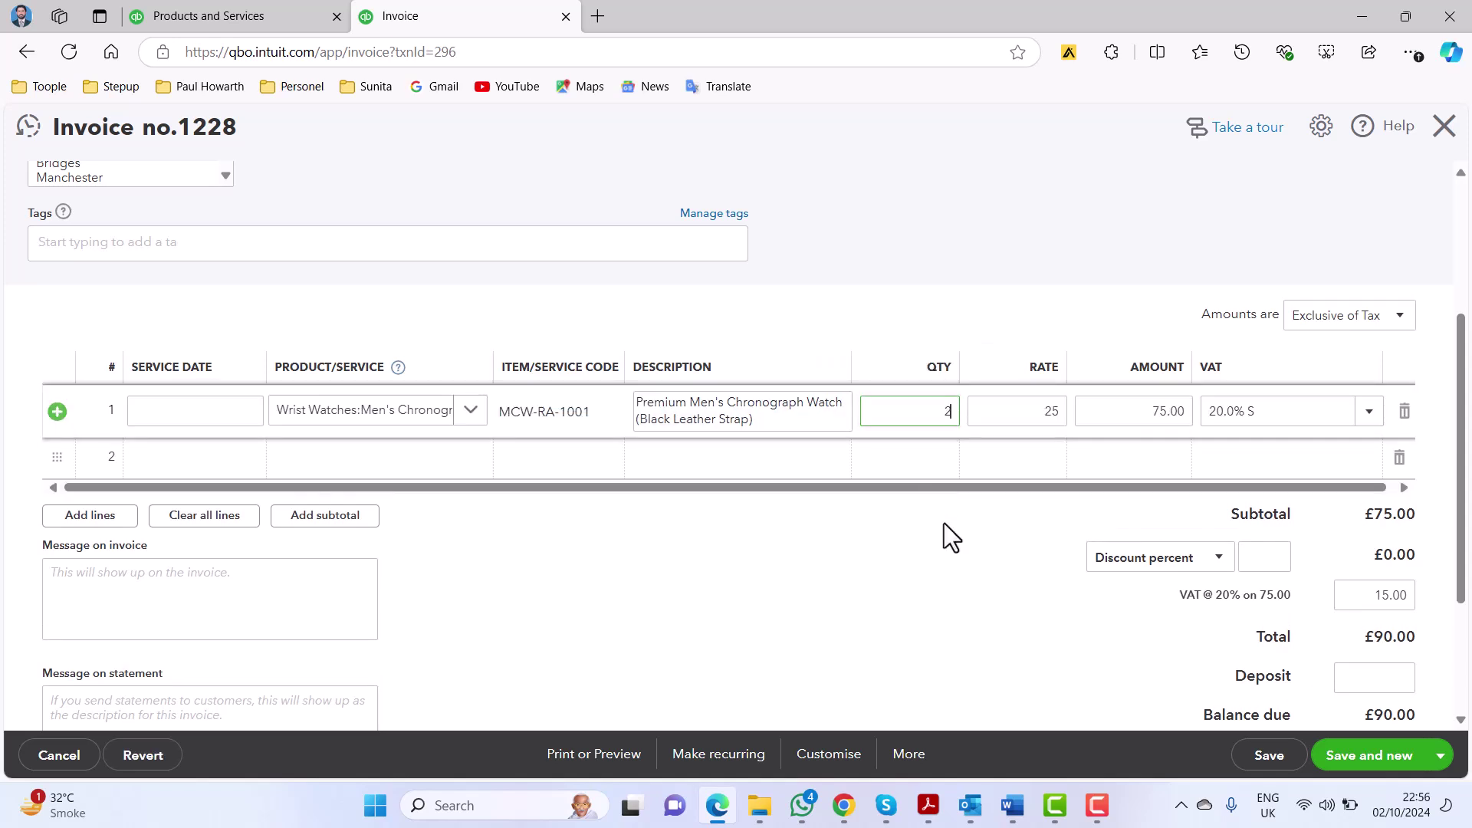
click(944, 524)
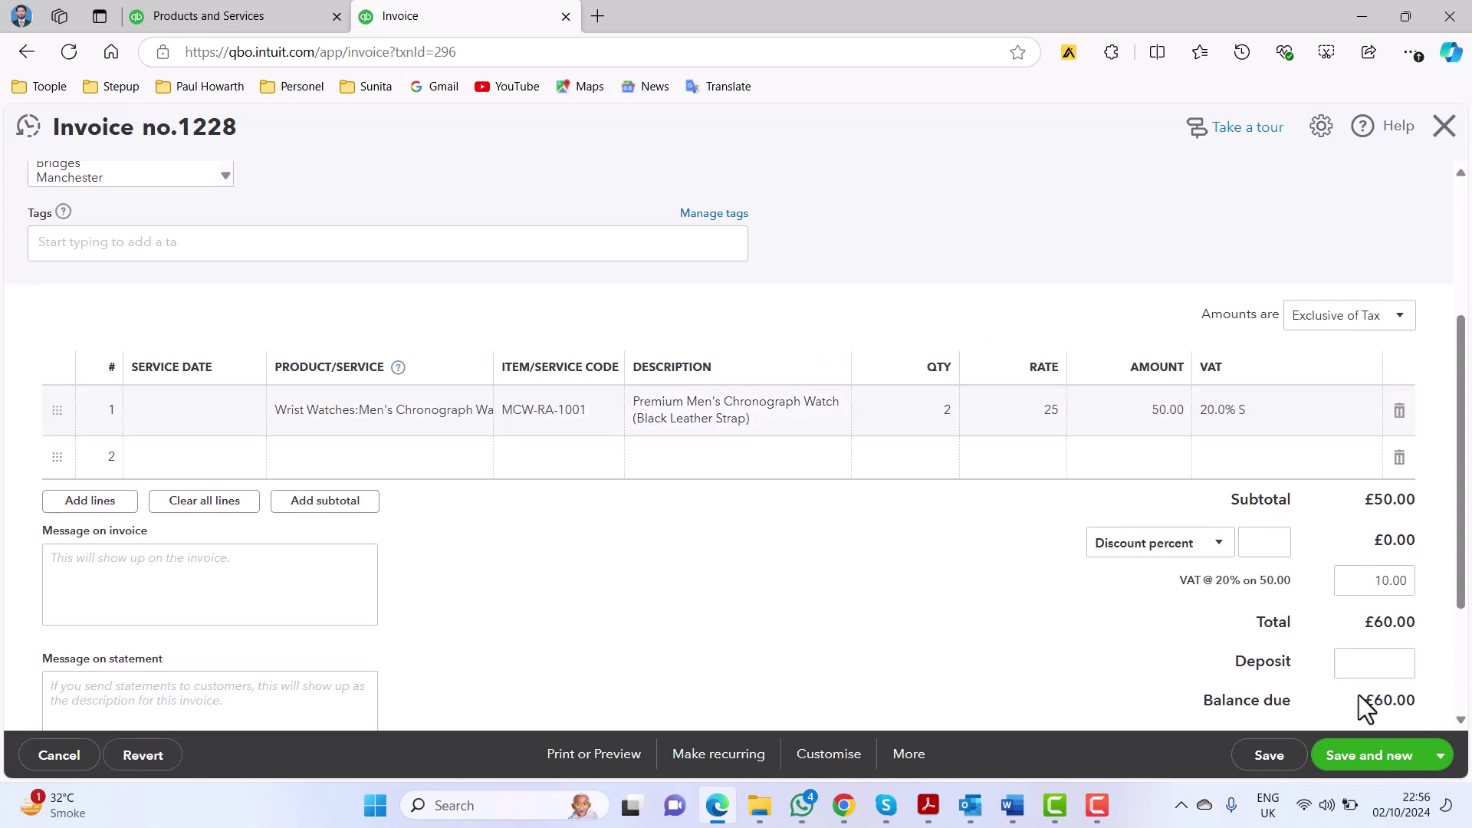
click(1368, 757)
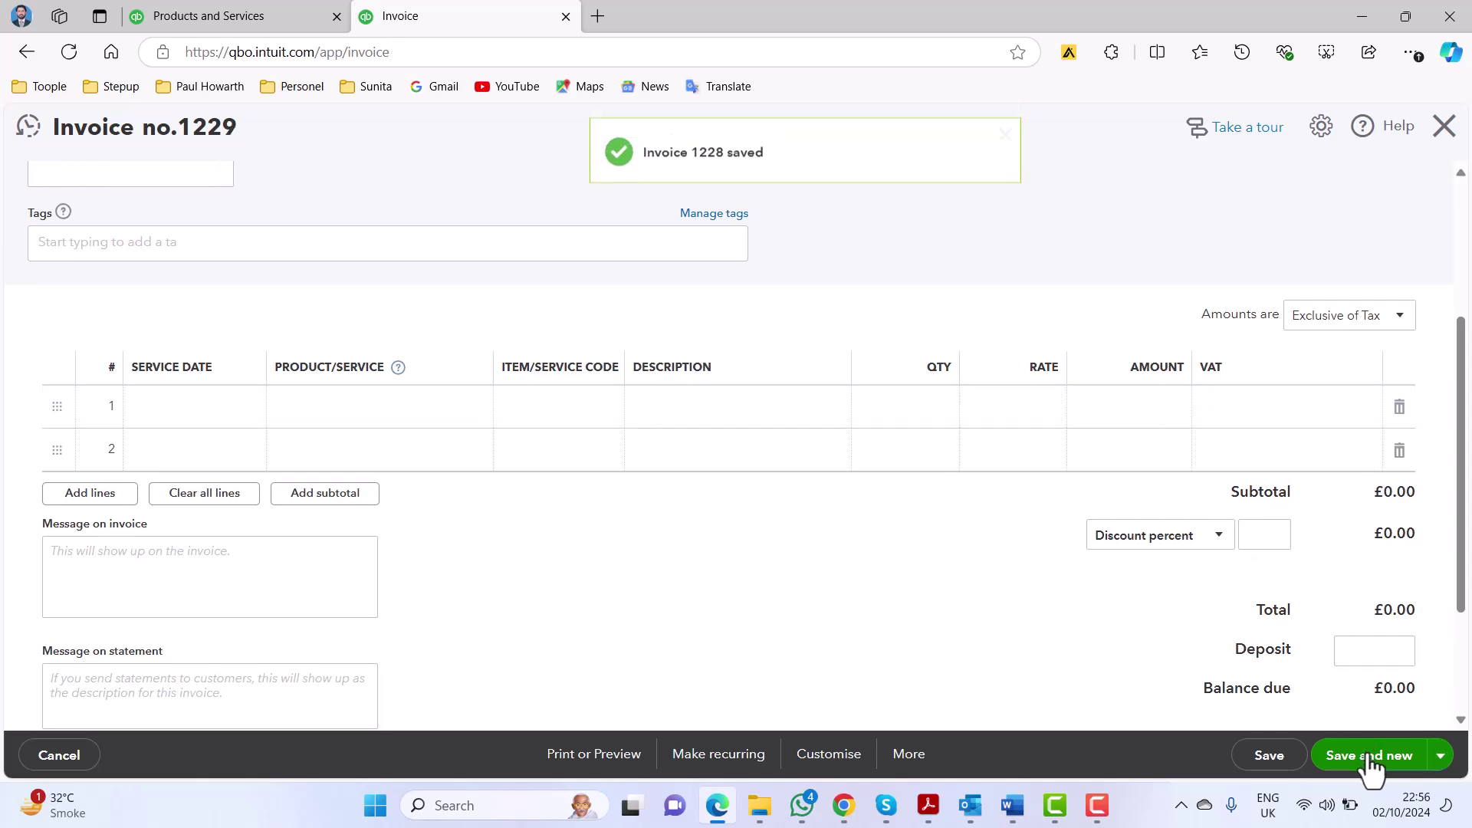
Refresh Products and Services again and check the watch's quantity on hand against the corrected invoice.
click(217, 5)
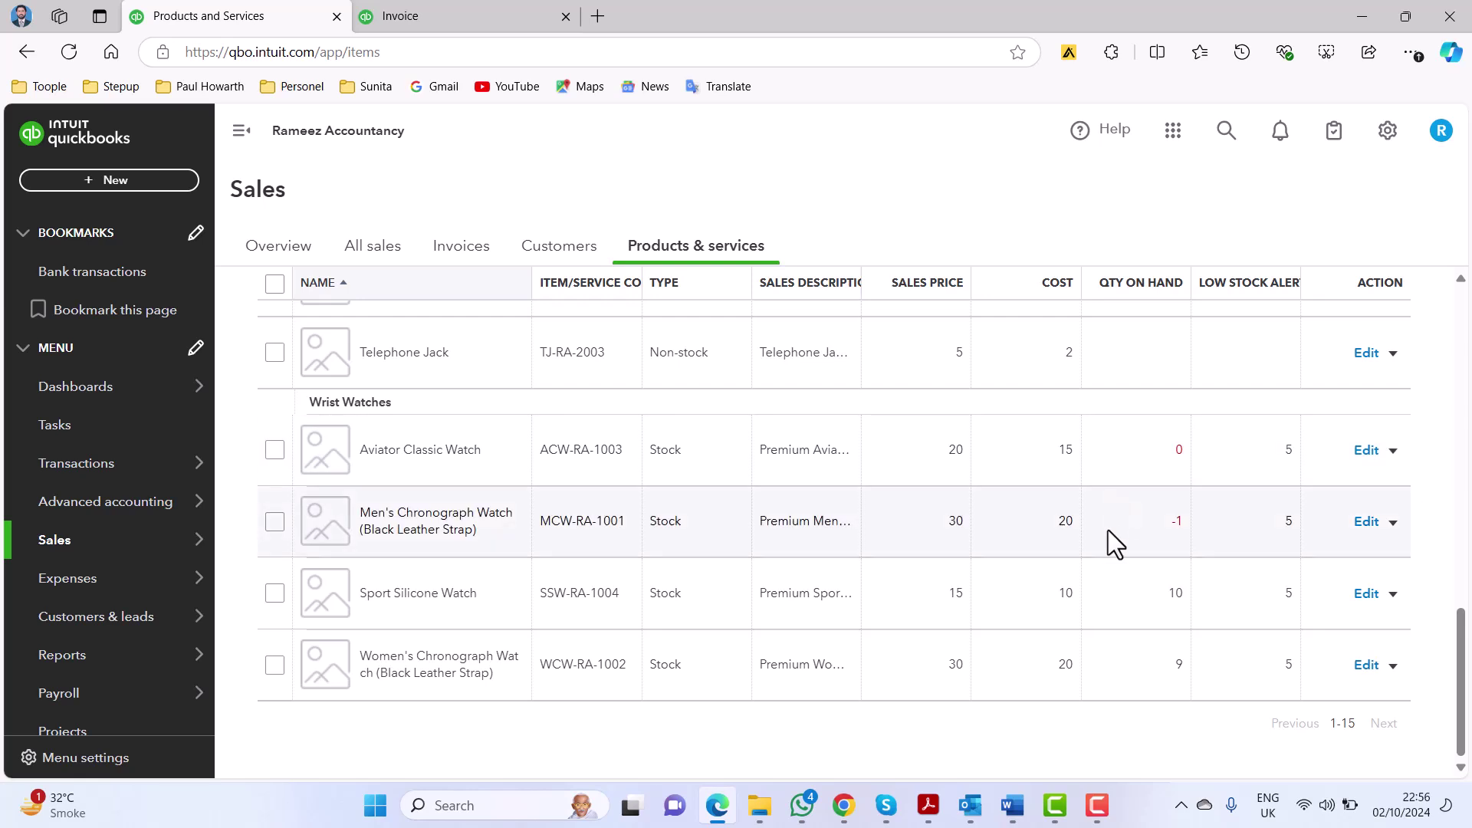
key(F5)
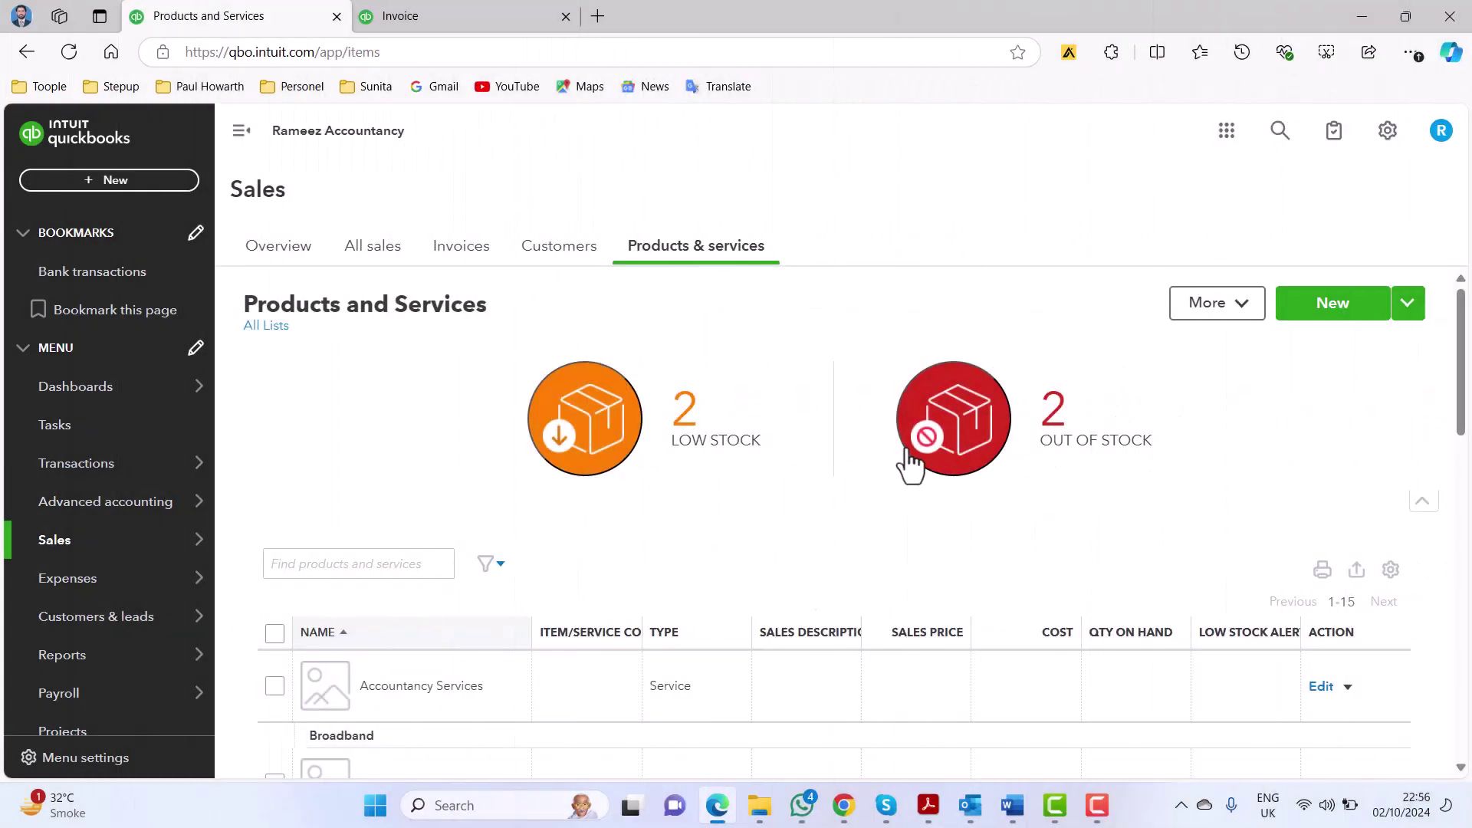
scroll(907, 452, down, 10)
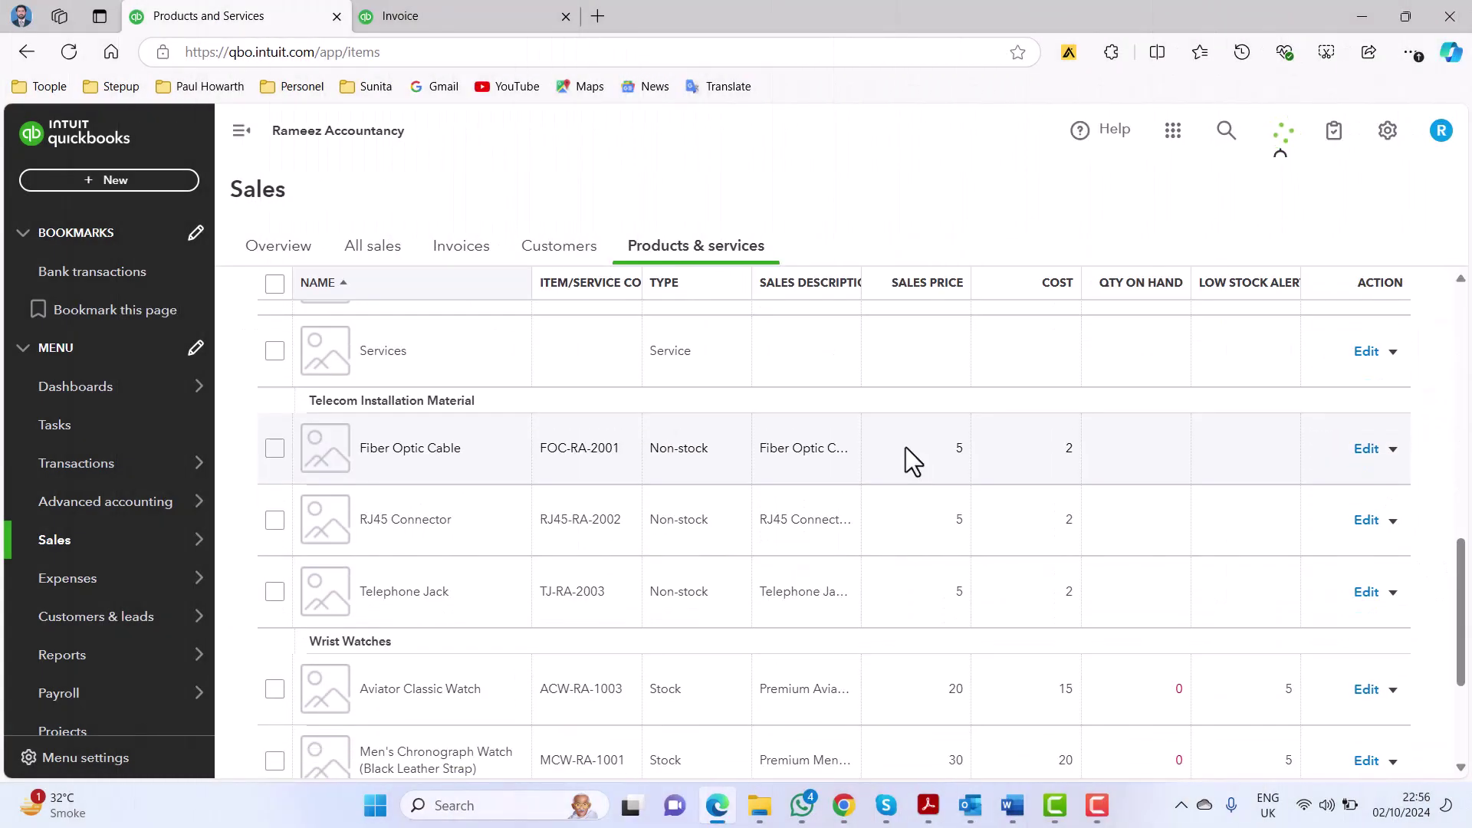
scroll(904, 447, down, 3)
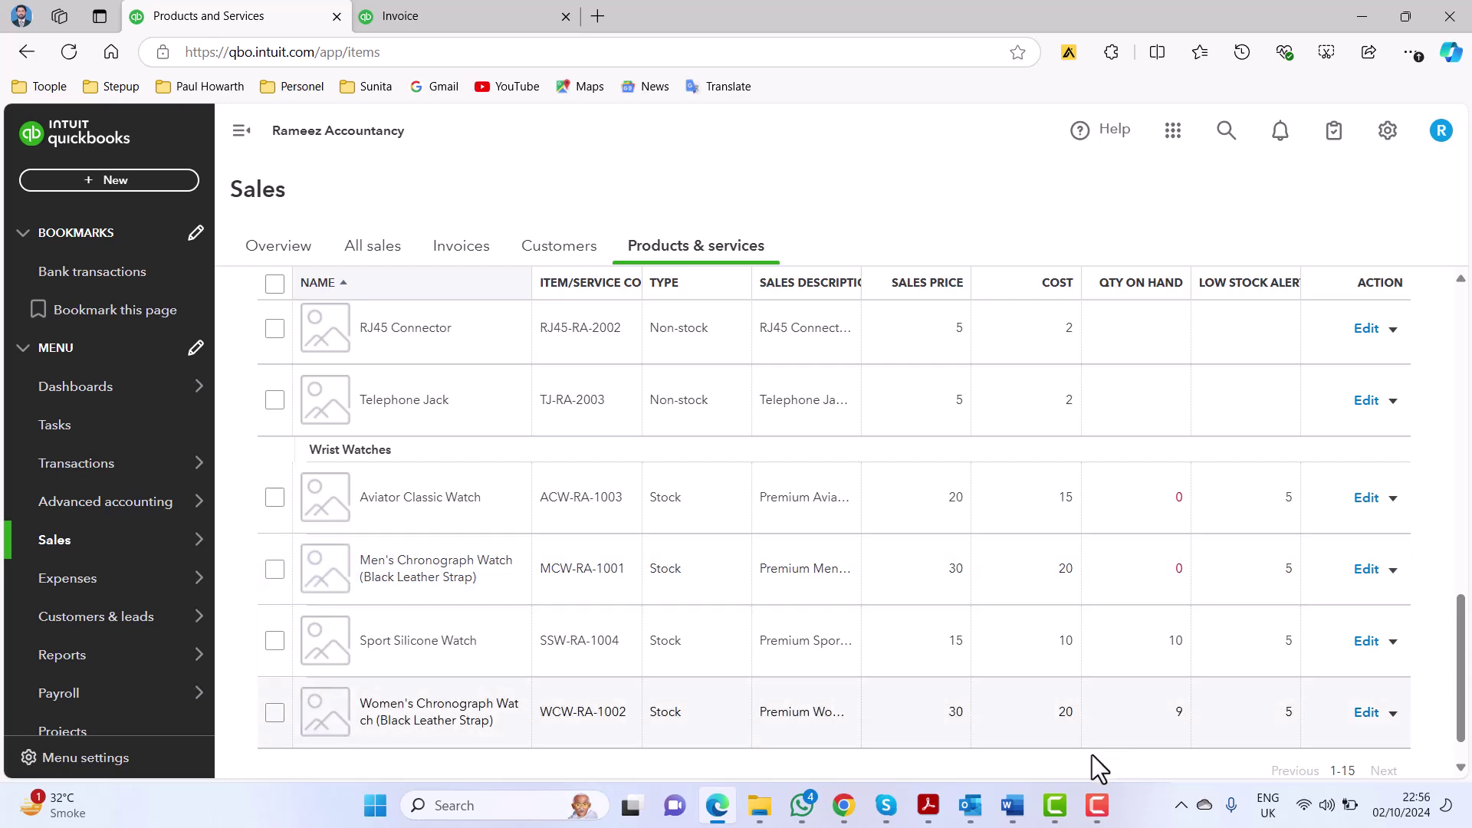
Check the Premium Watches purchase order details in the Word document, then open a new QuickBooks purchase order in a separate browser tab.
click(1013, 807)
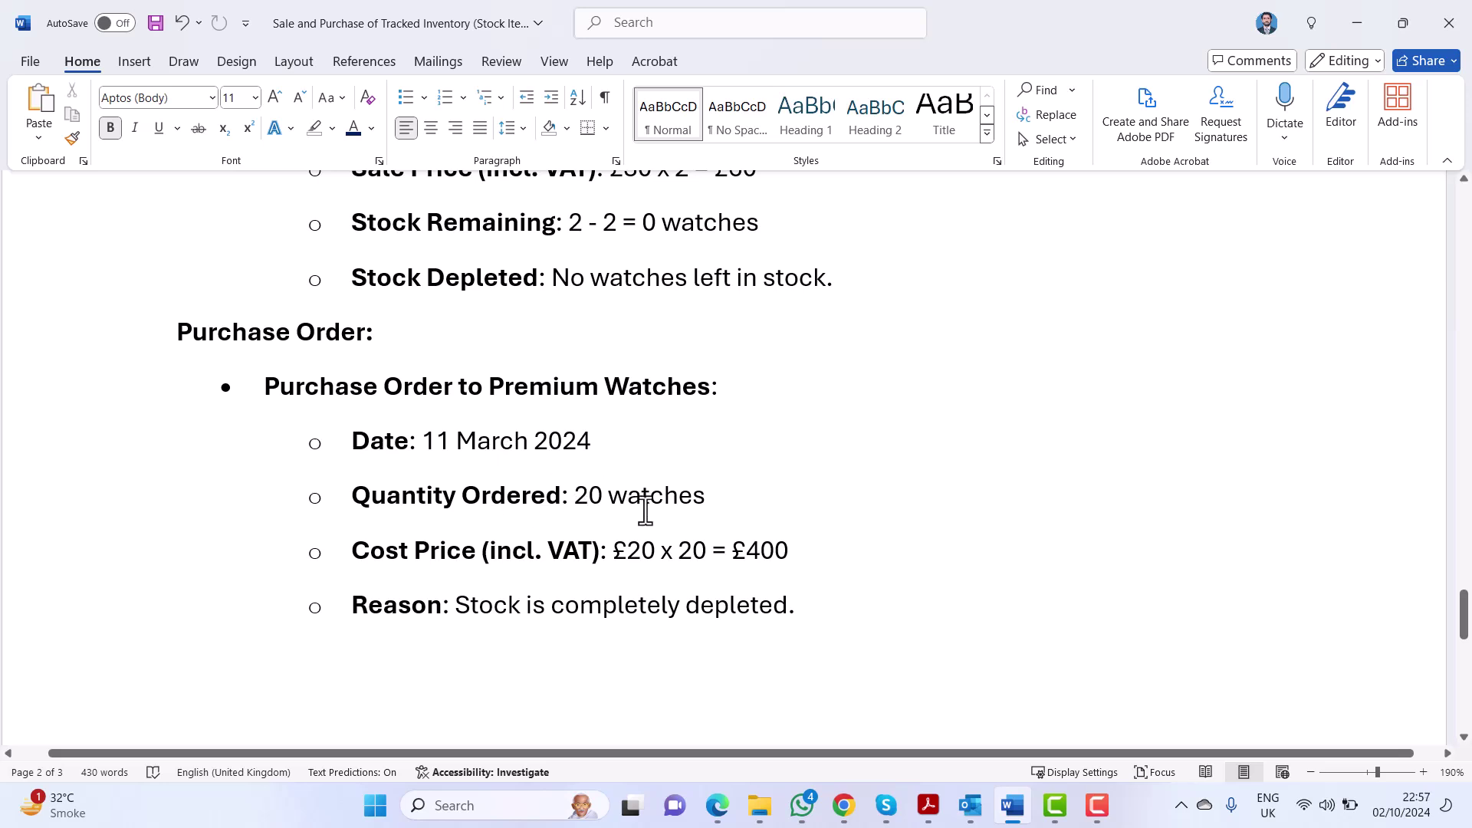
click(718, 805)
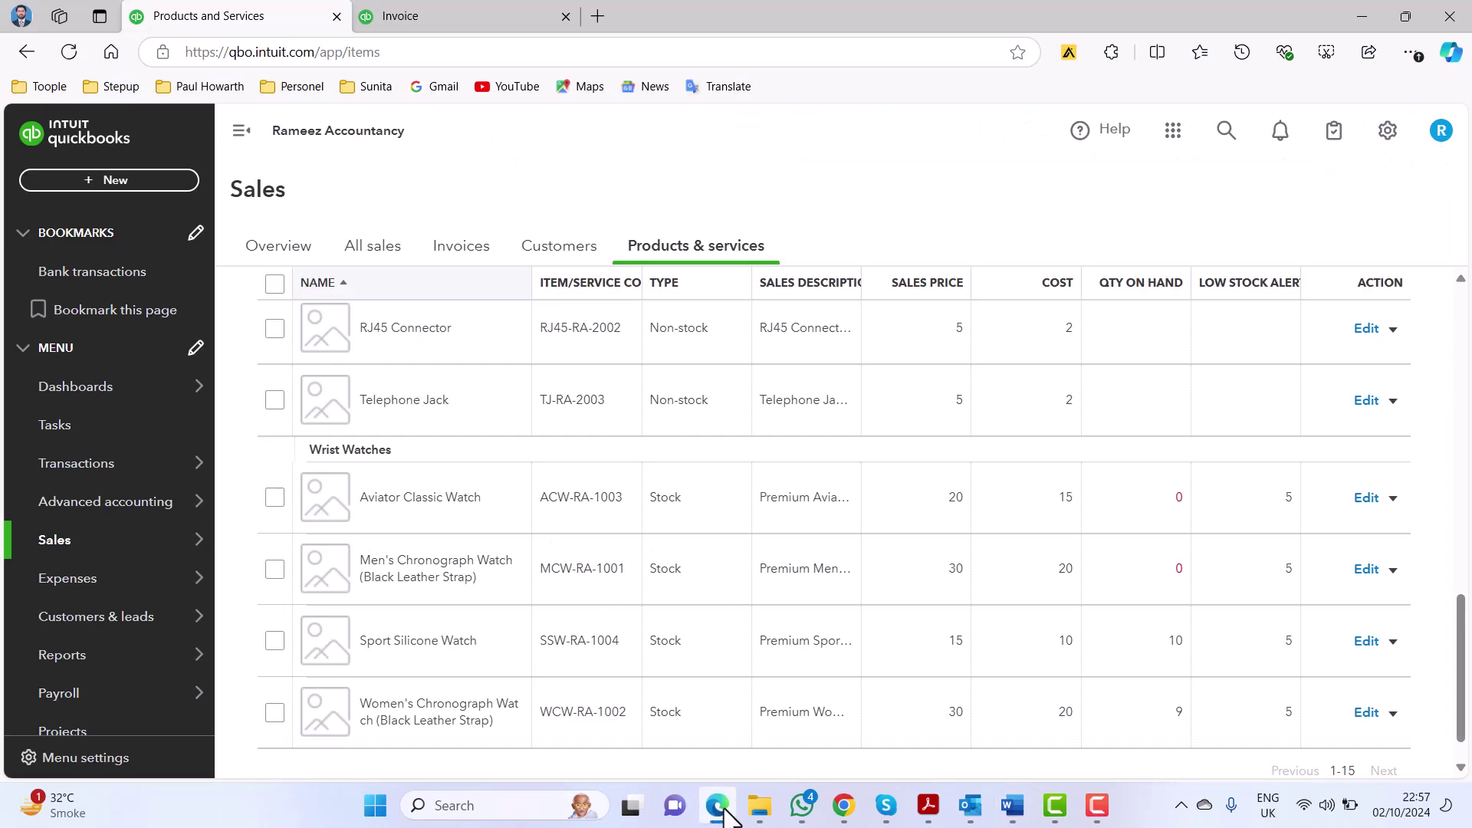
click(145, 184)
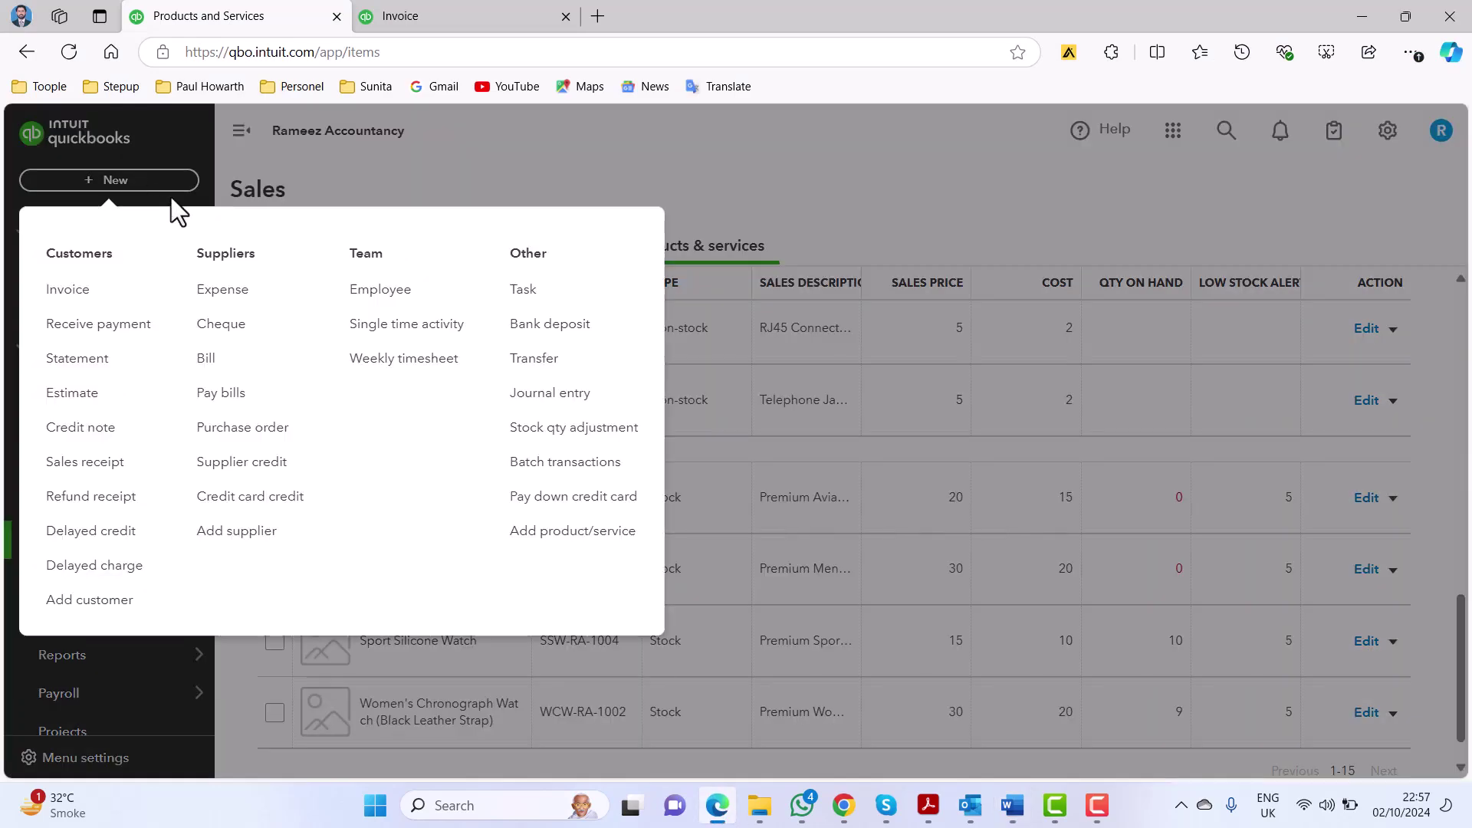
right_click(256, 435)
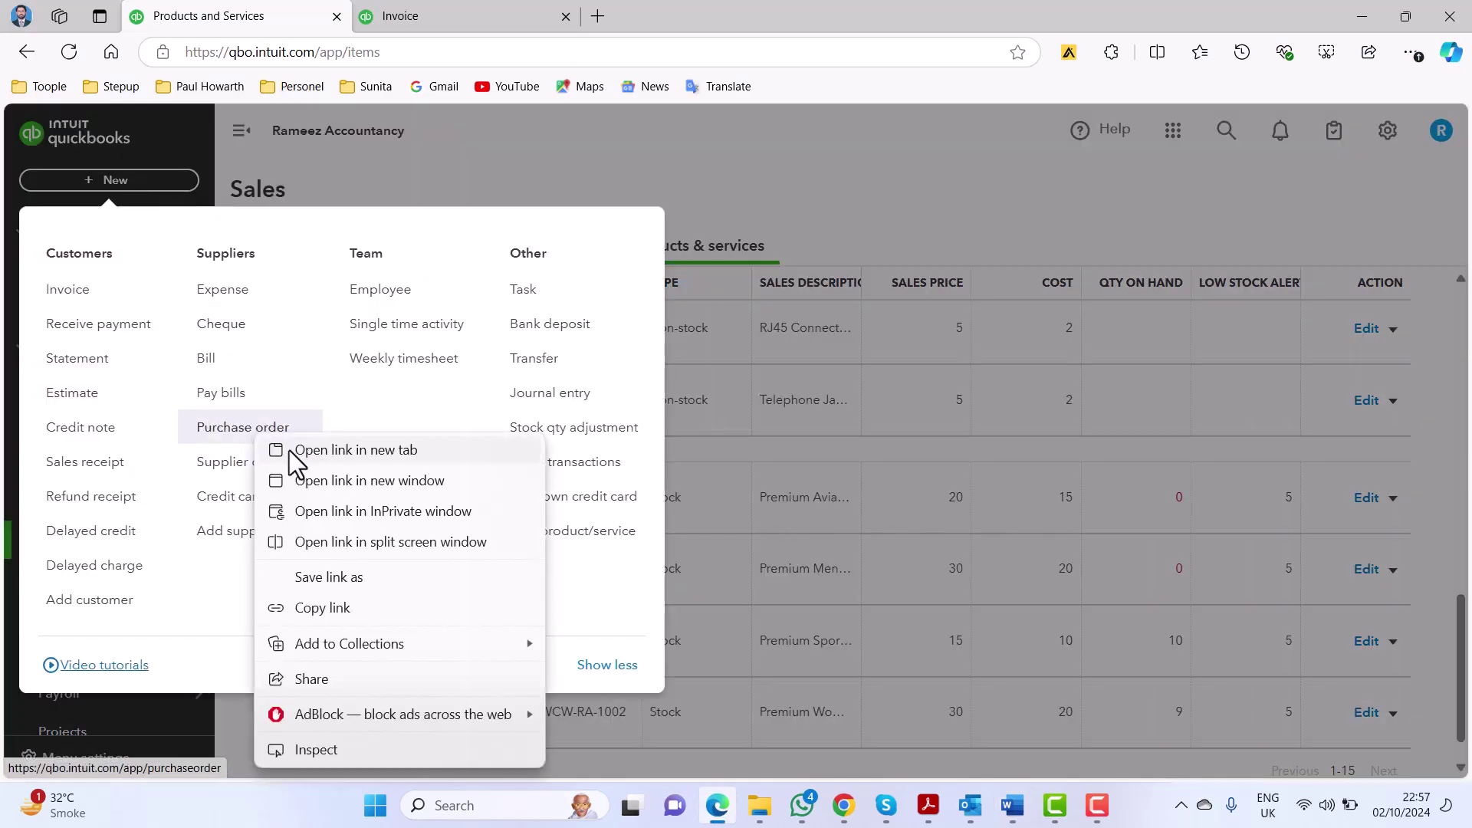
click(292, 452)
click(691, 9)
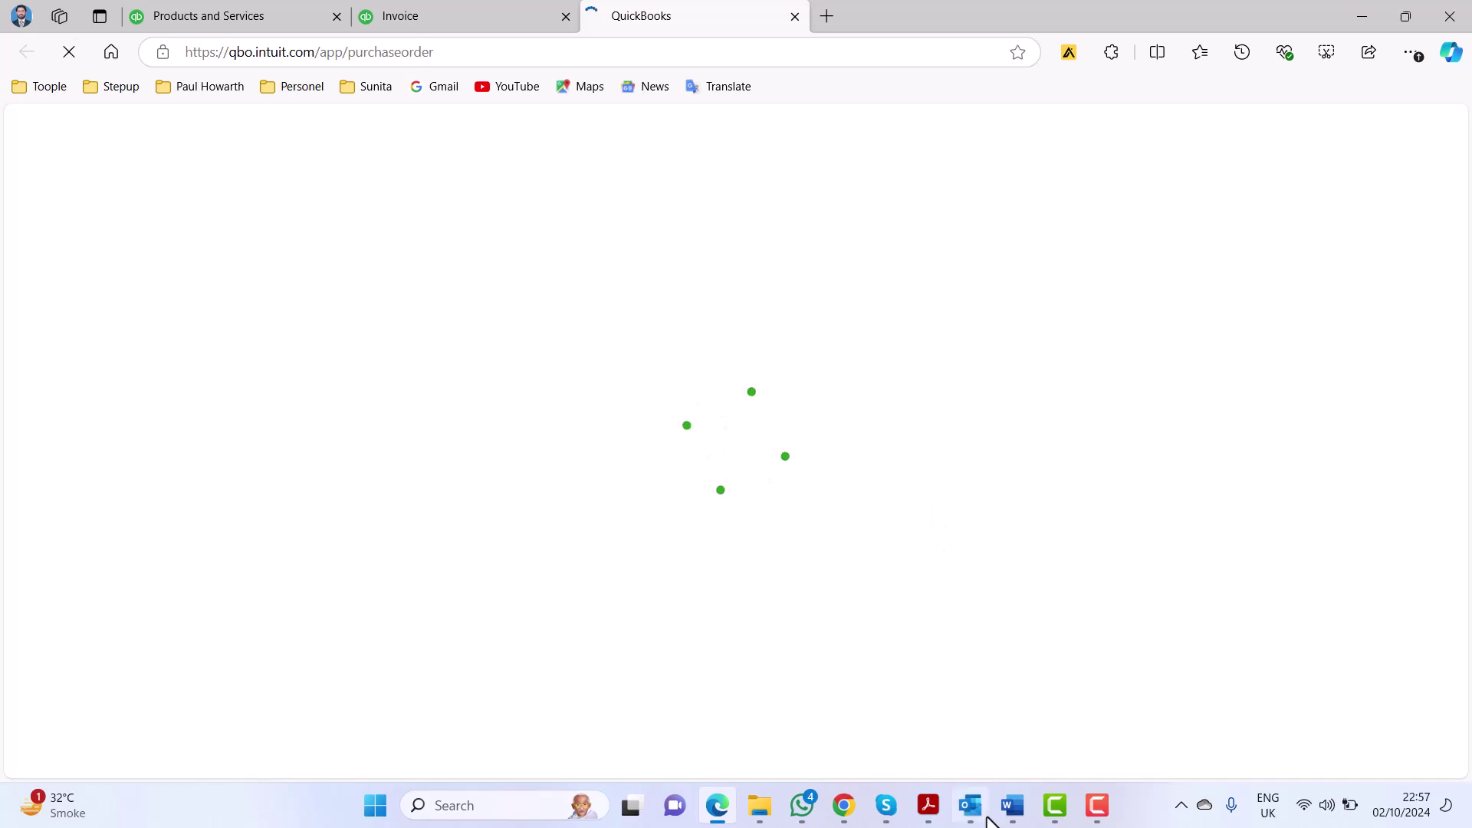
Recheck the order details in Word, then set the purchase order's supplier to Premium Watches and its date to 11/03/2024.
click(1010, 814)
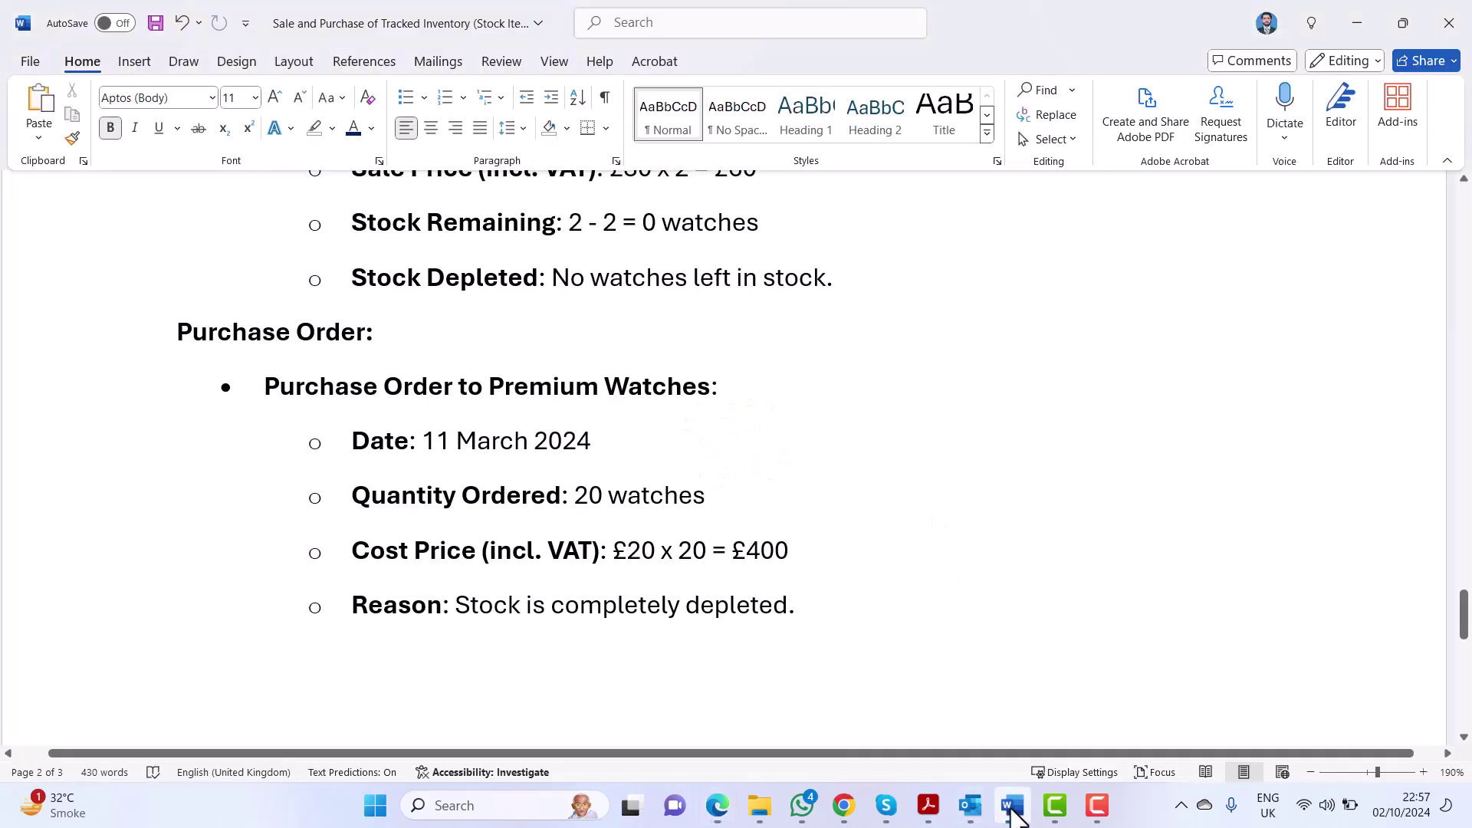
click(1010, 811)
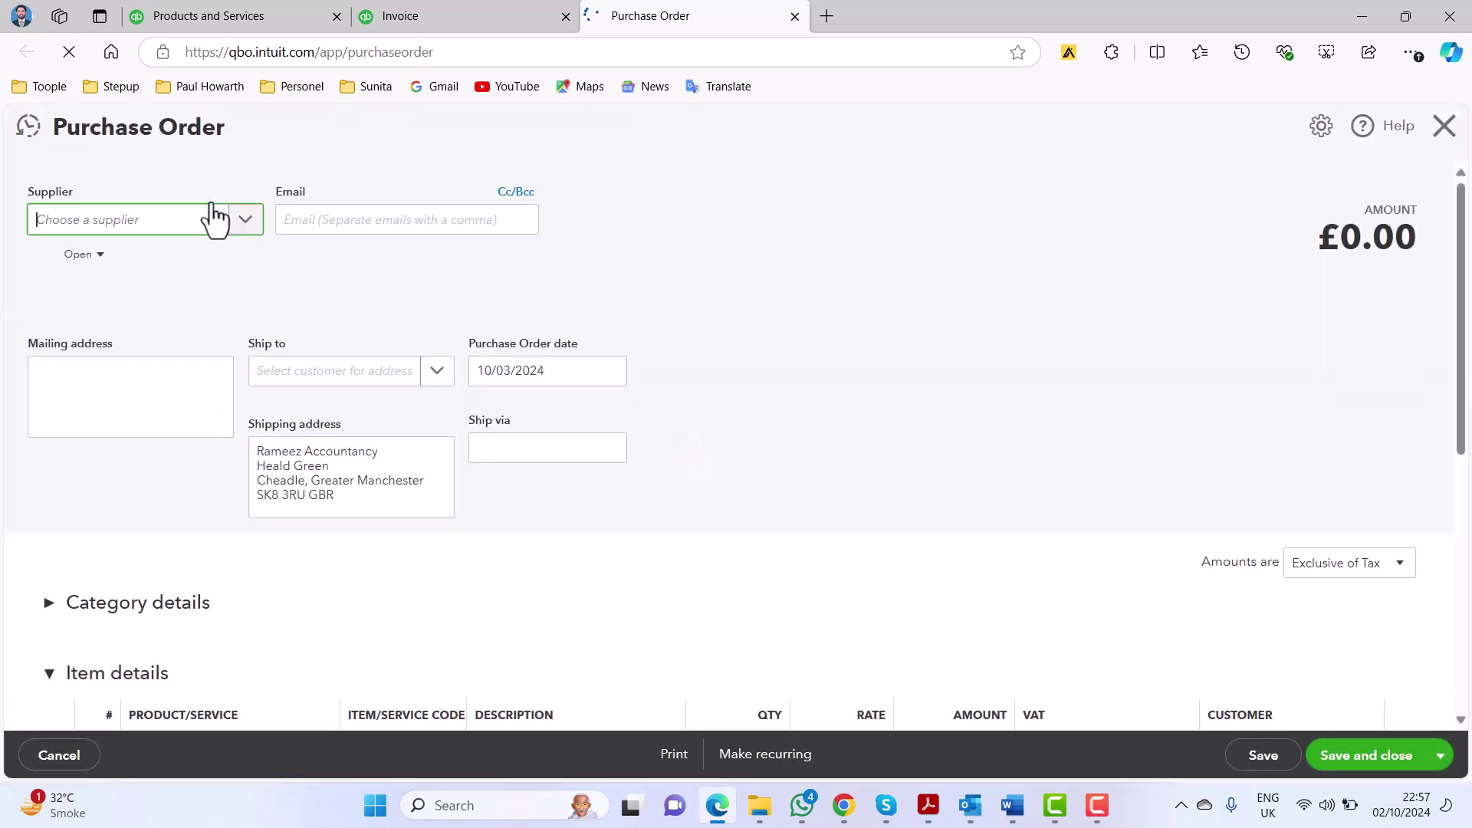
text(premi)
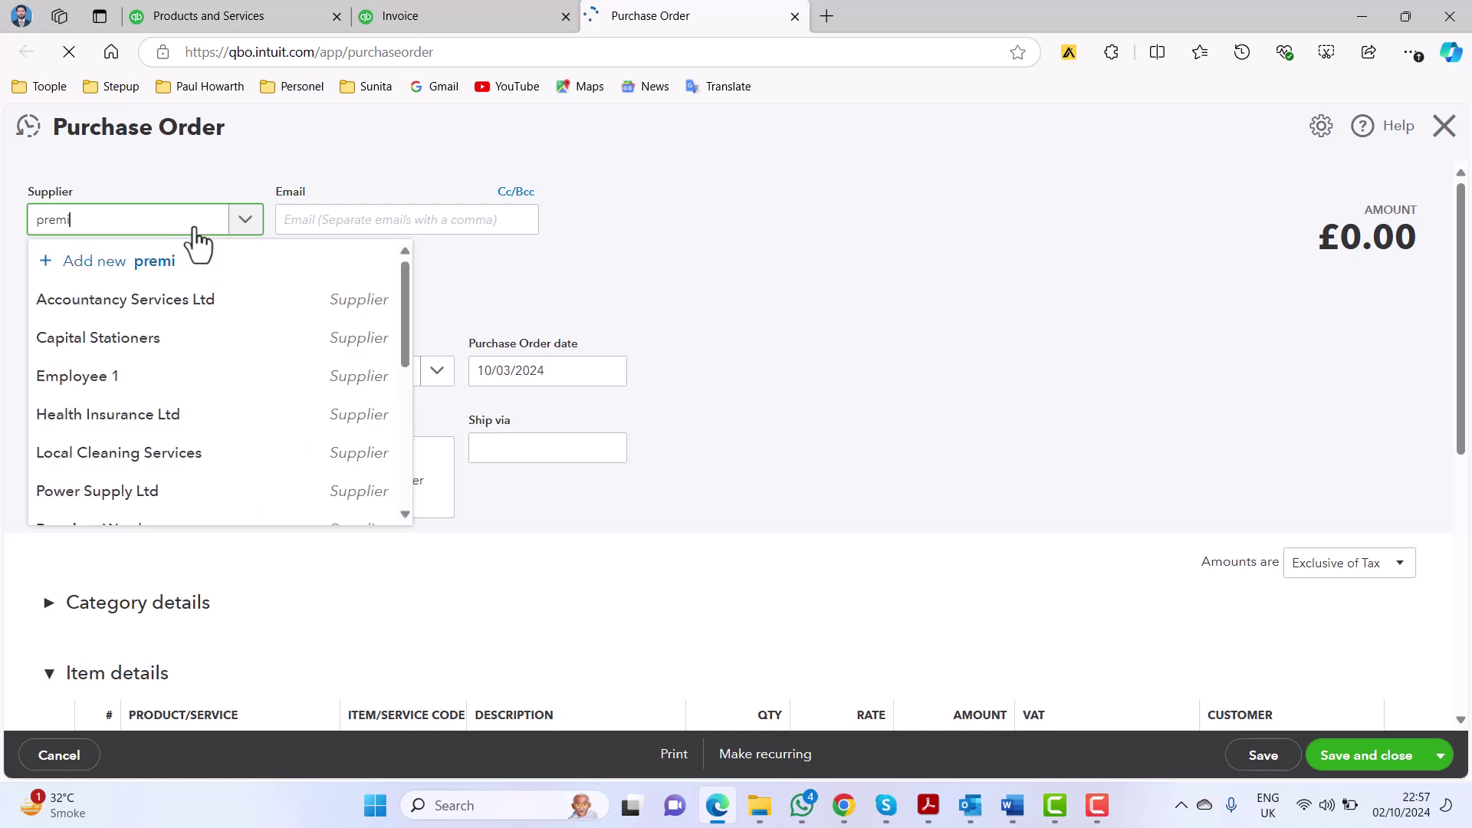
click(145, 305)
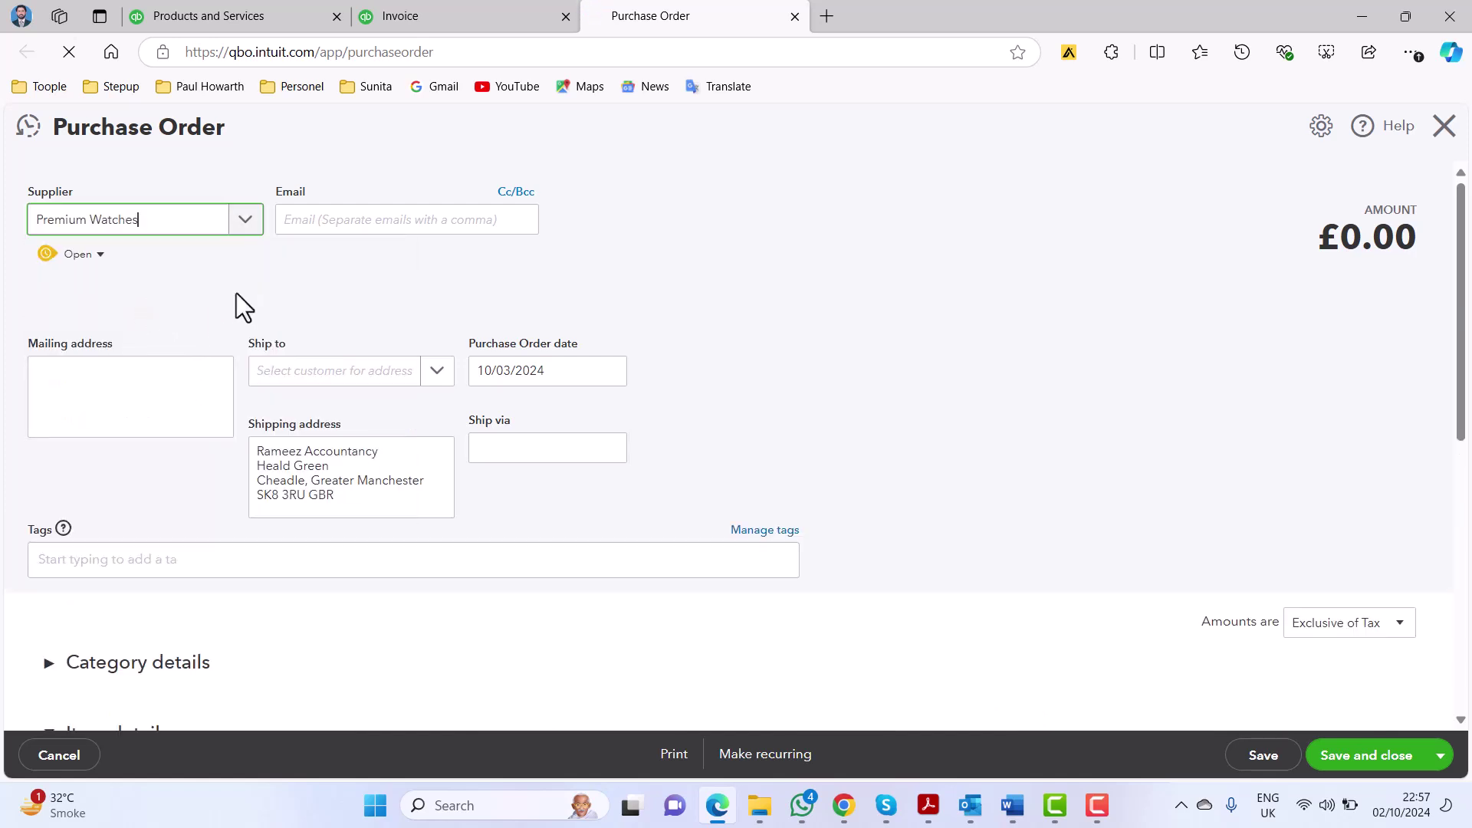
click(571, 376)
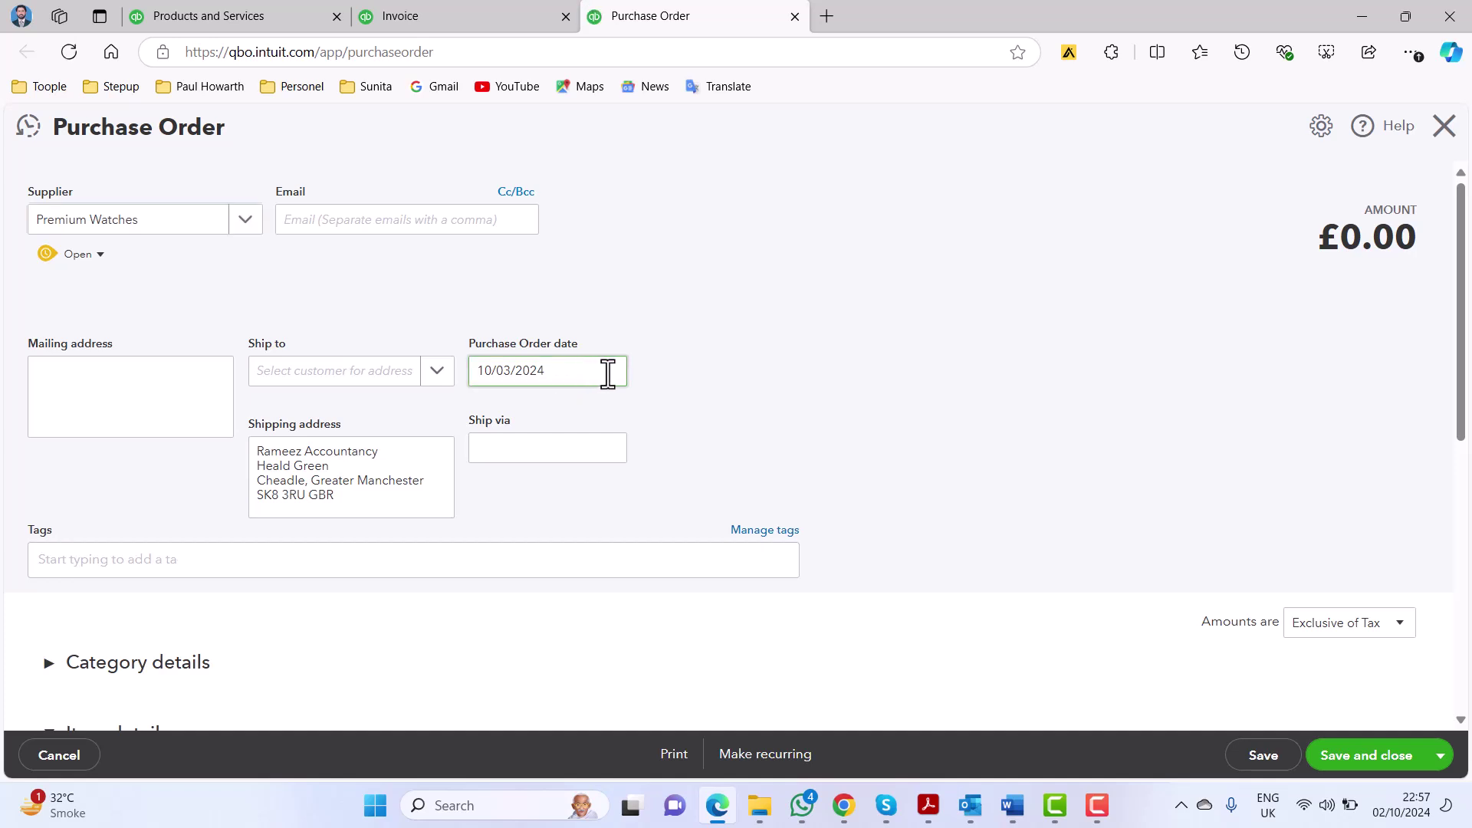
click(611, 382)
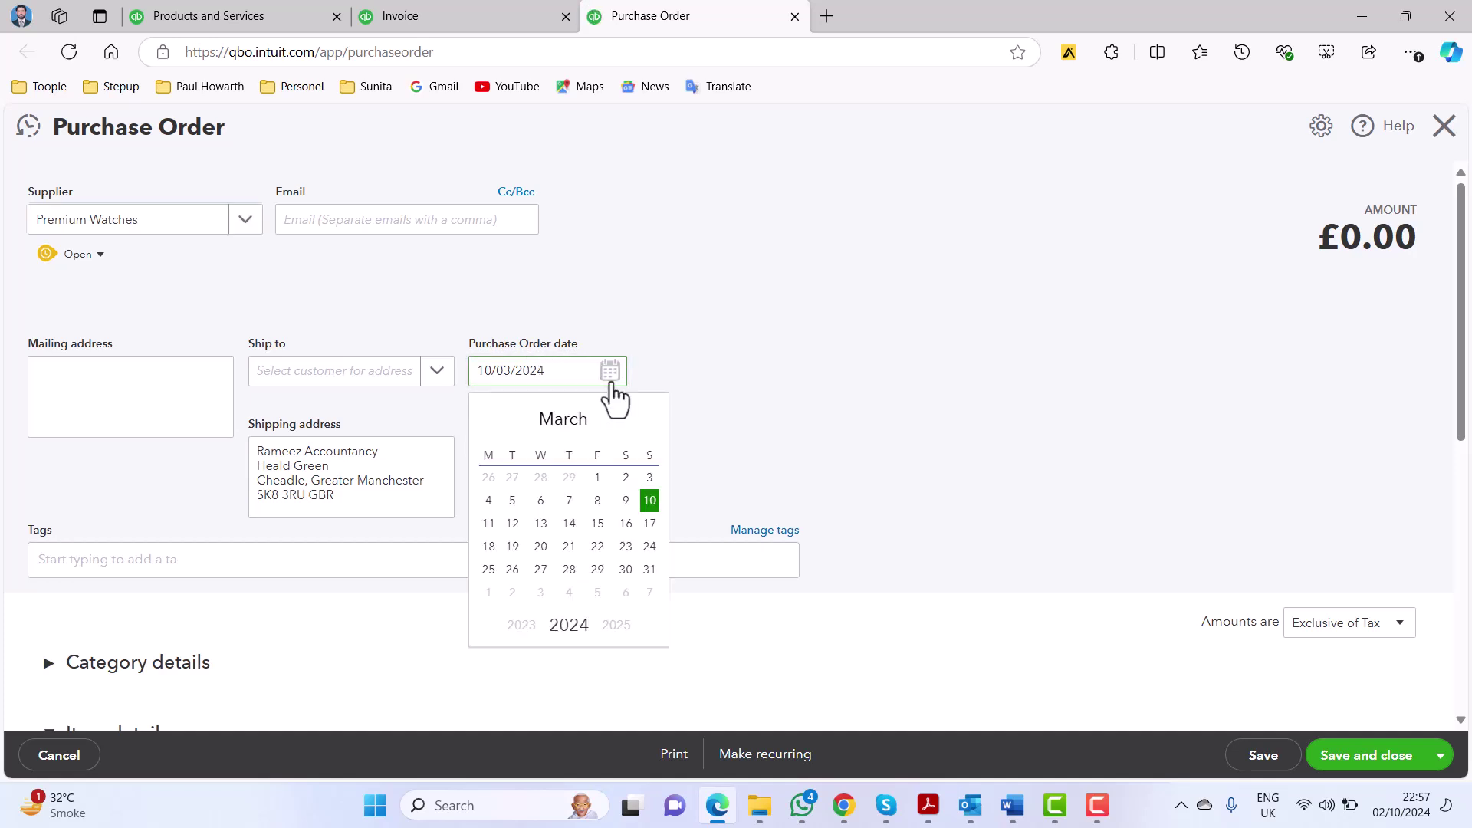
click(487, 524)
Set the Men's Chronograph Watch quantity to 20 on the purchase order and compare the order with the Word document.
scroll(681, 452, down, 3)
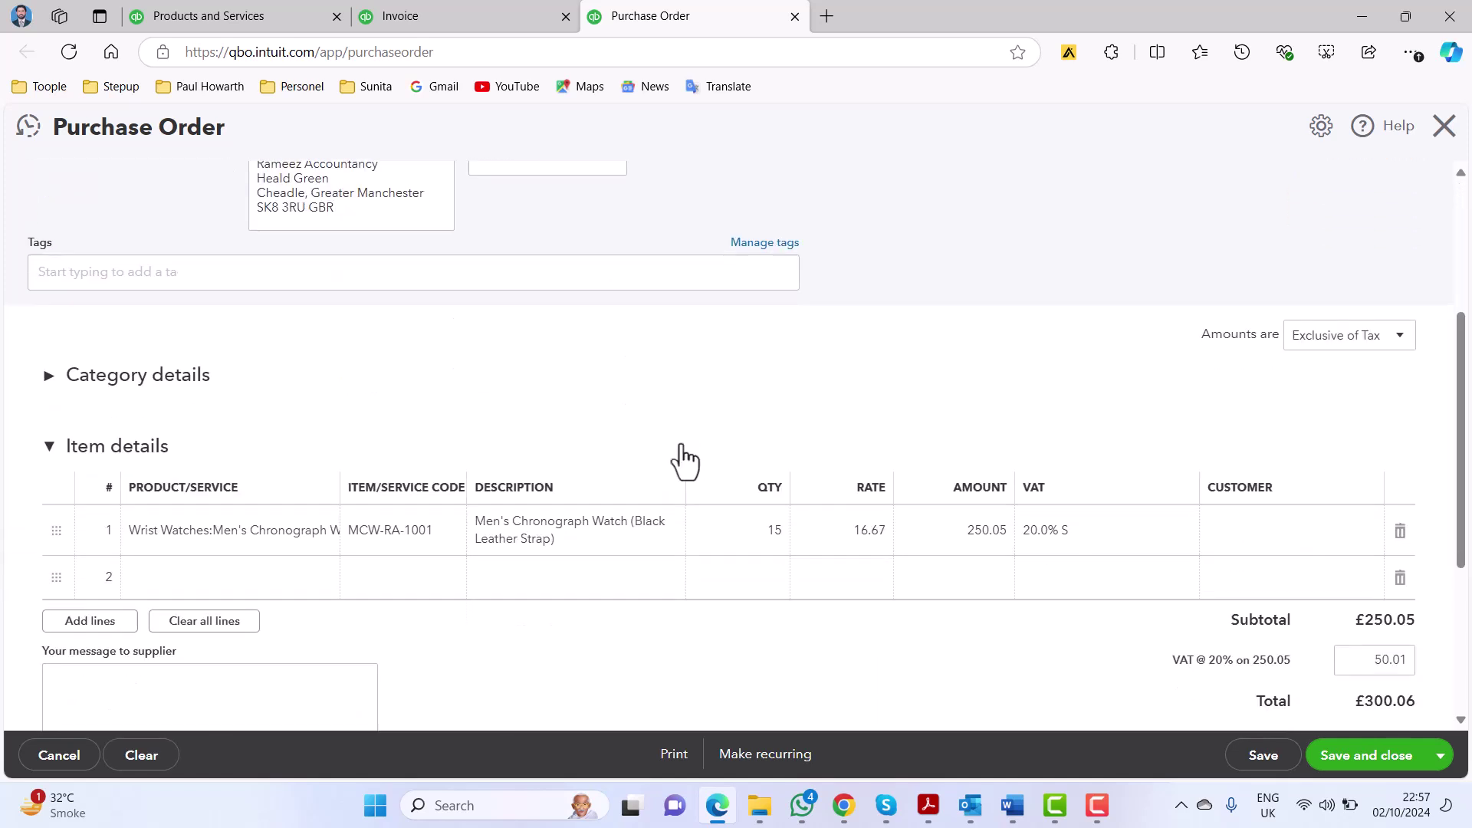
scroll(682, 446, down, 1)
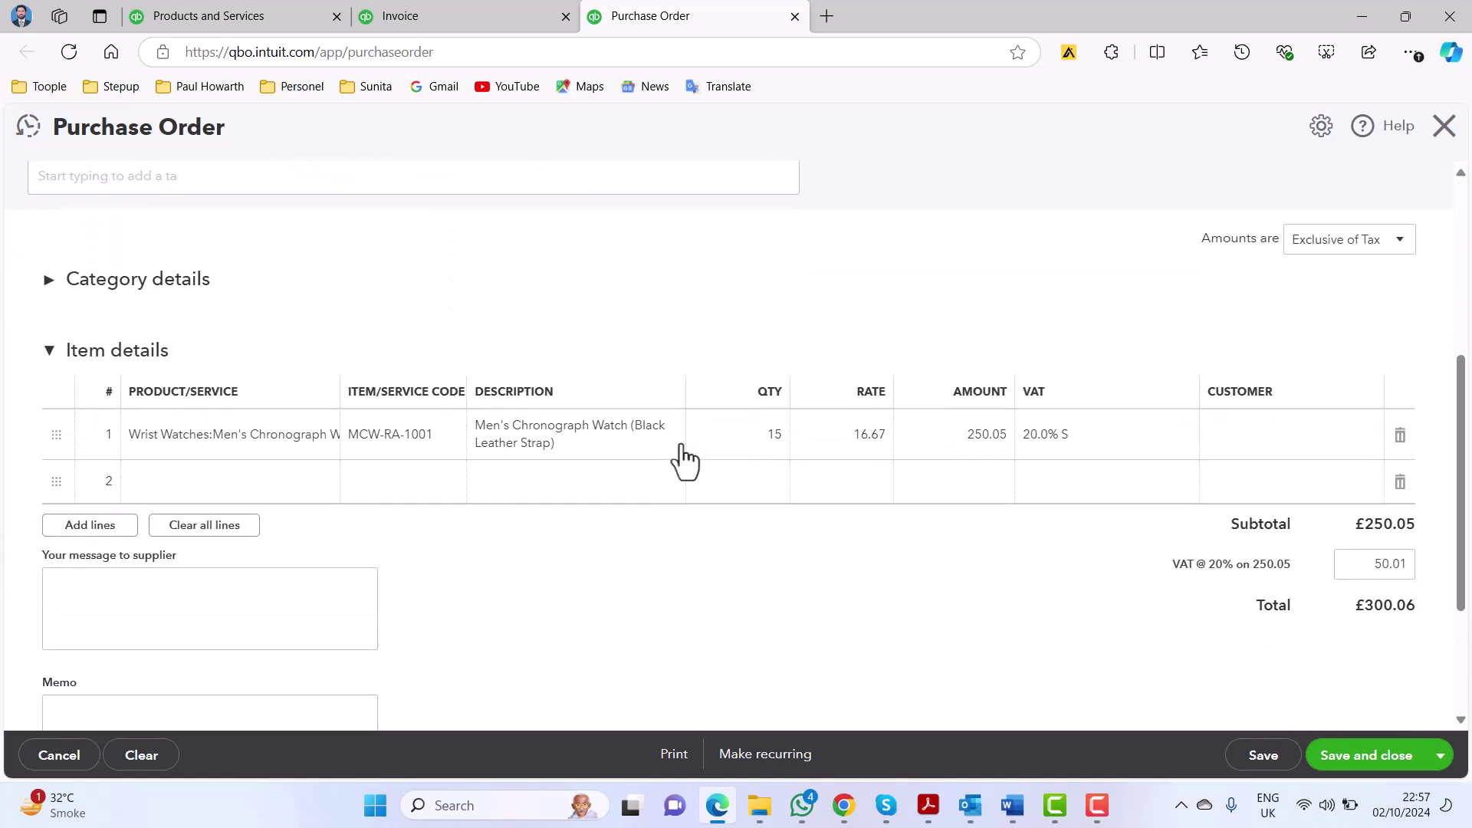
click(765, 441)
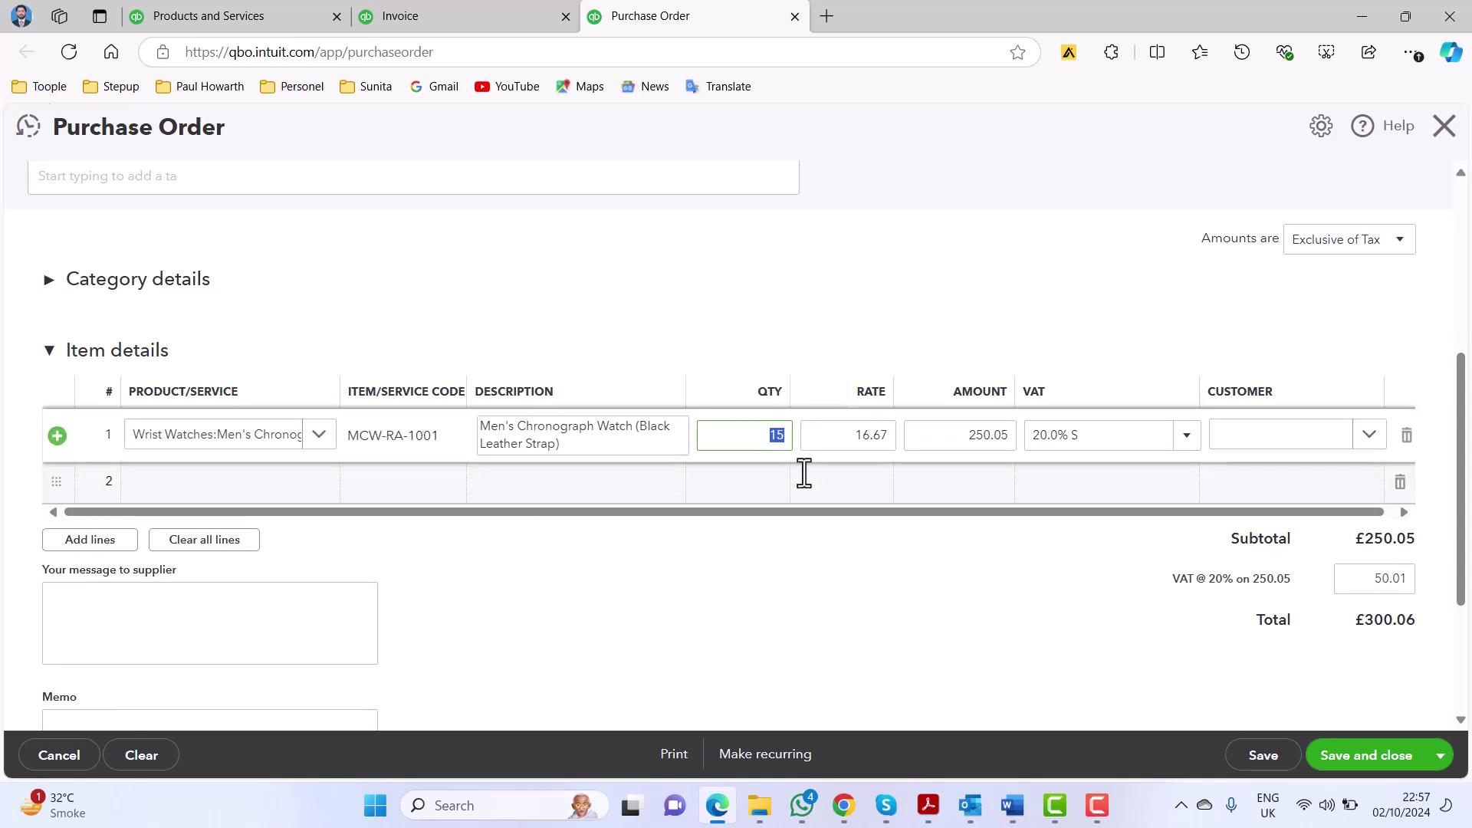
text(20)
click(886, 622)
click(1016, 804)
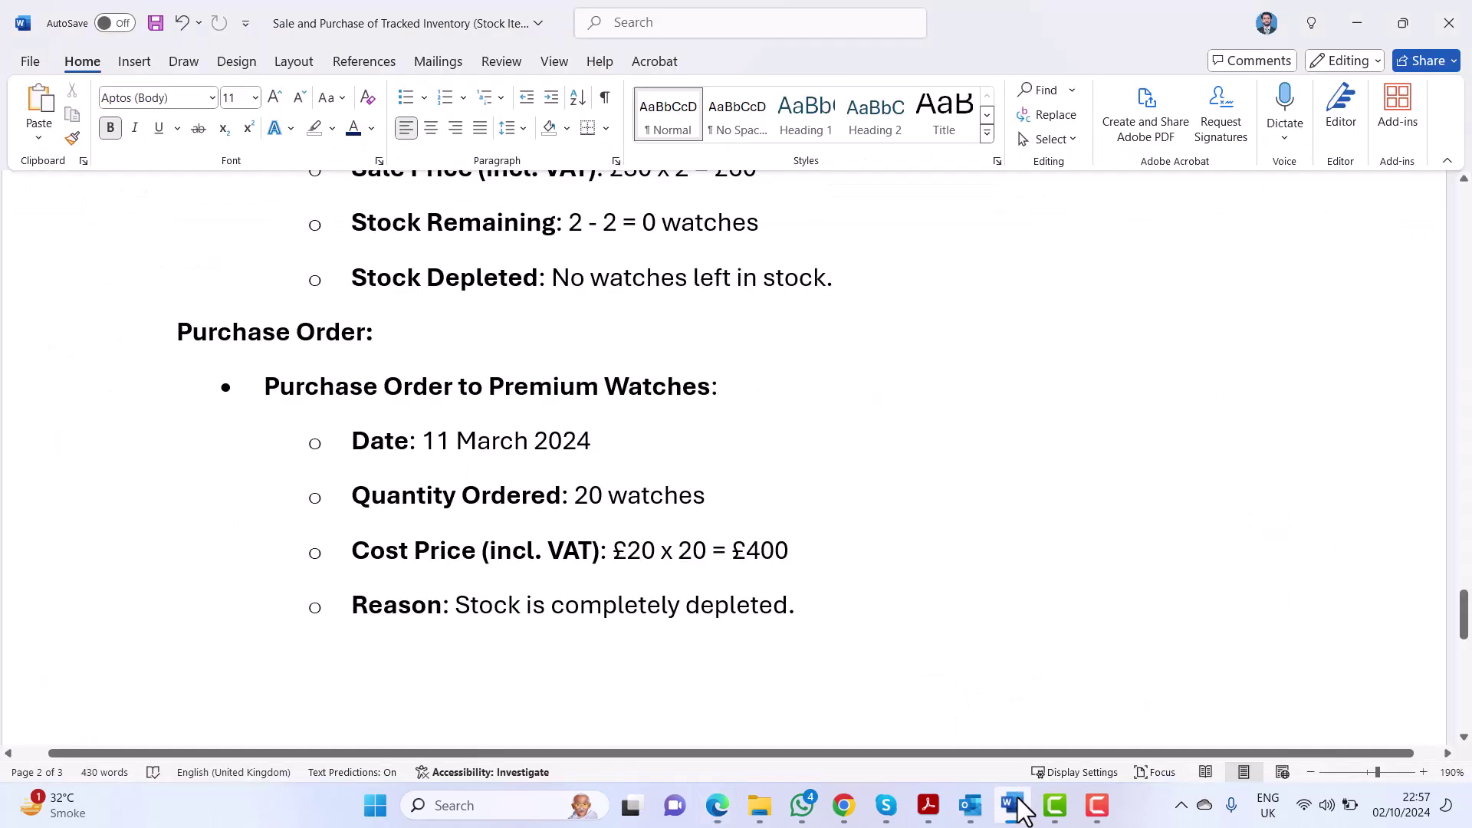
click(1016, 804)
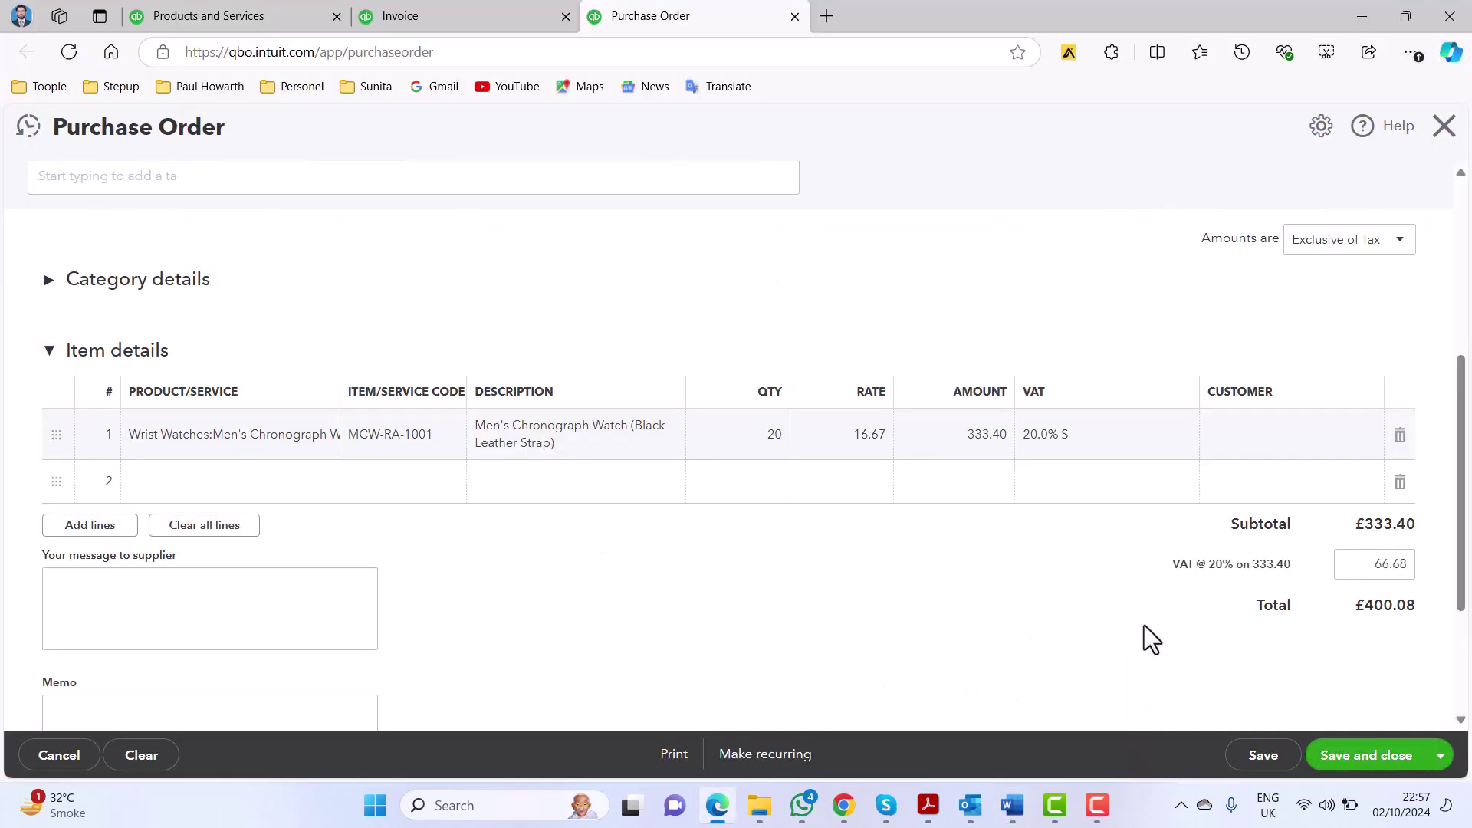
Save and close the purchase order, then reopen the Premium Watches order dated 11/03/2024 from the Expenses list.
click(1347, 759)
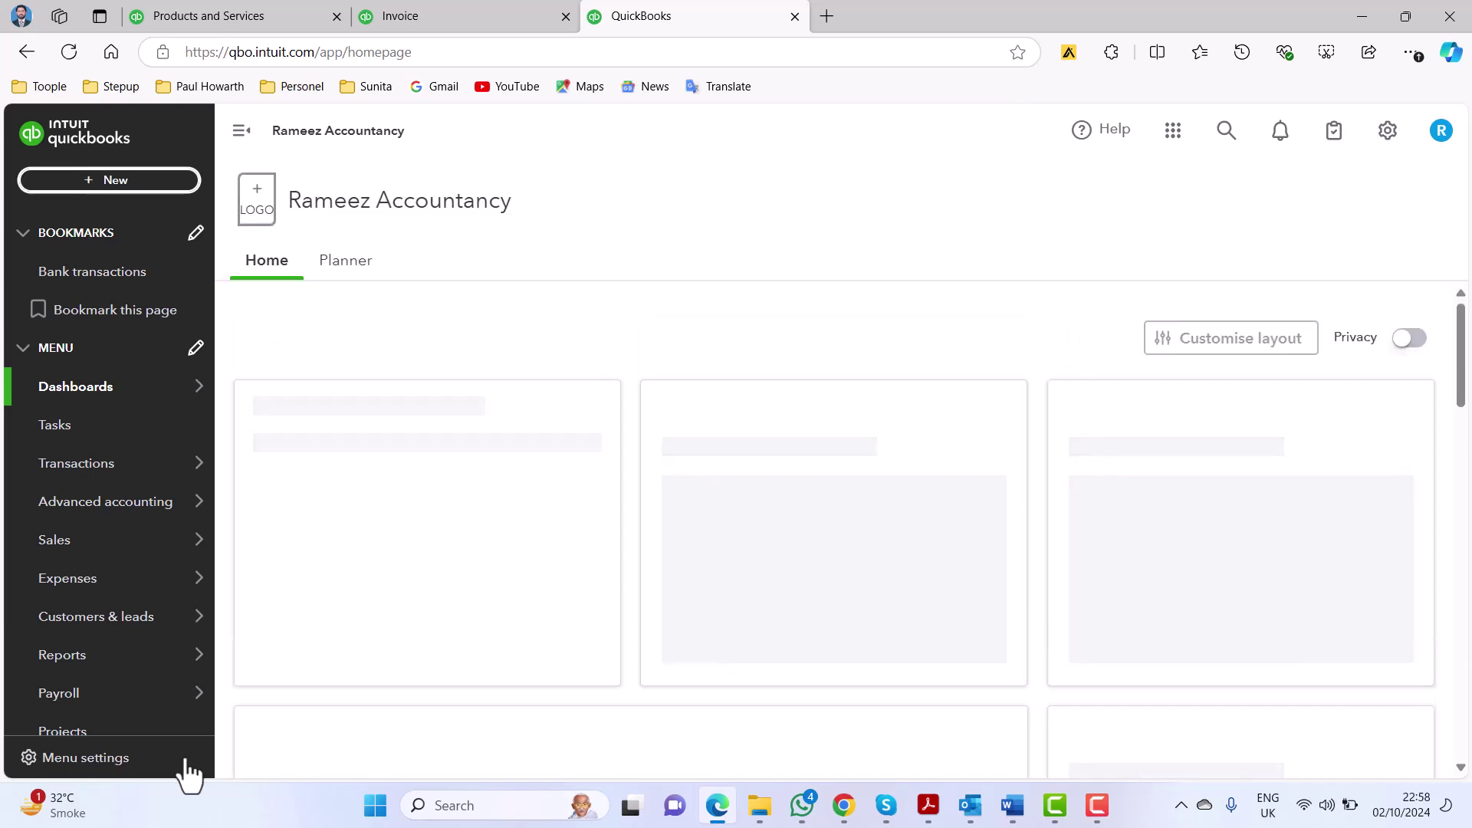
mouse_move(118, 571)
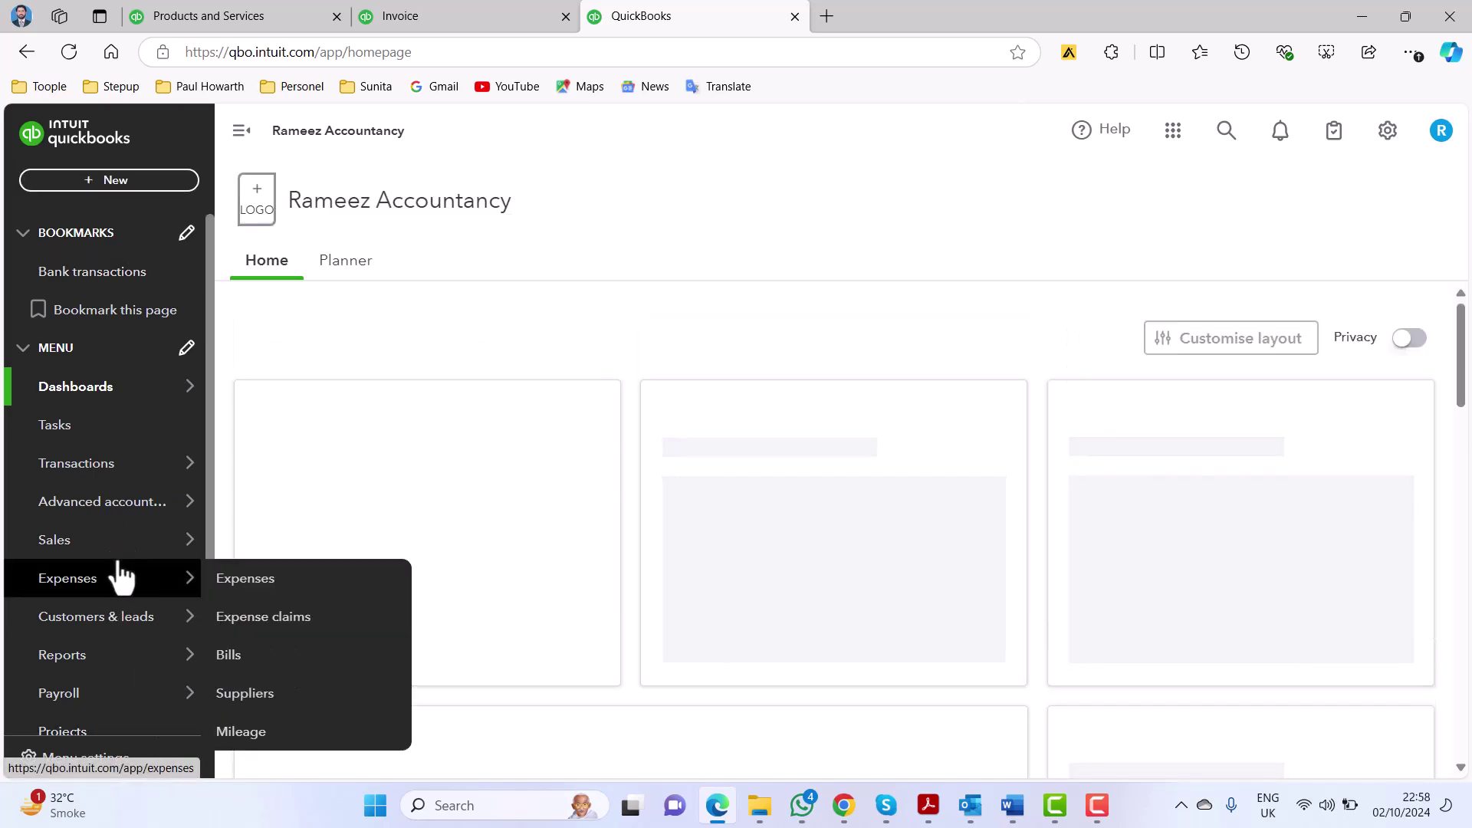
click(257, 581)
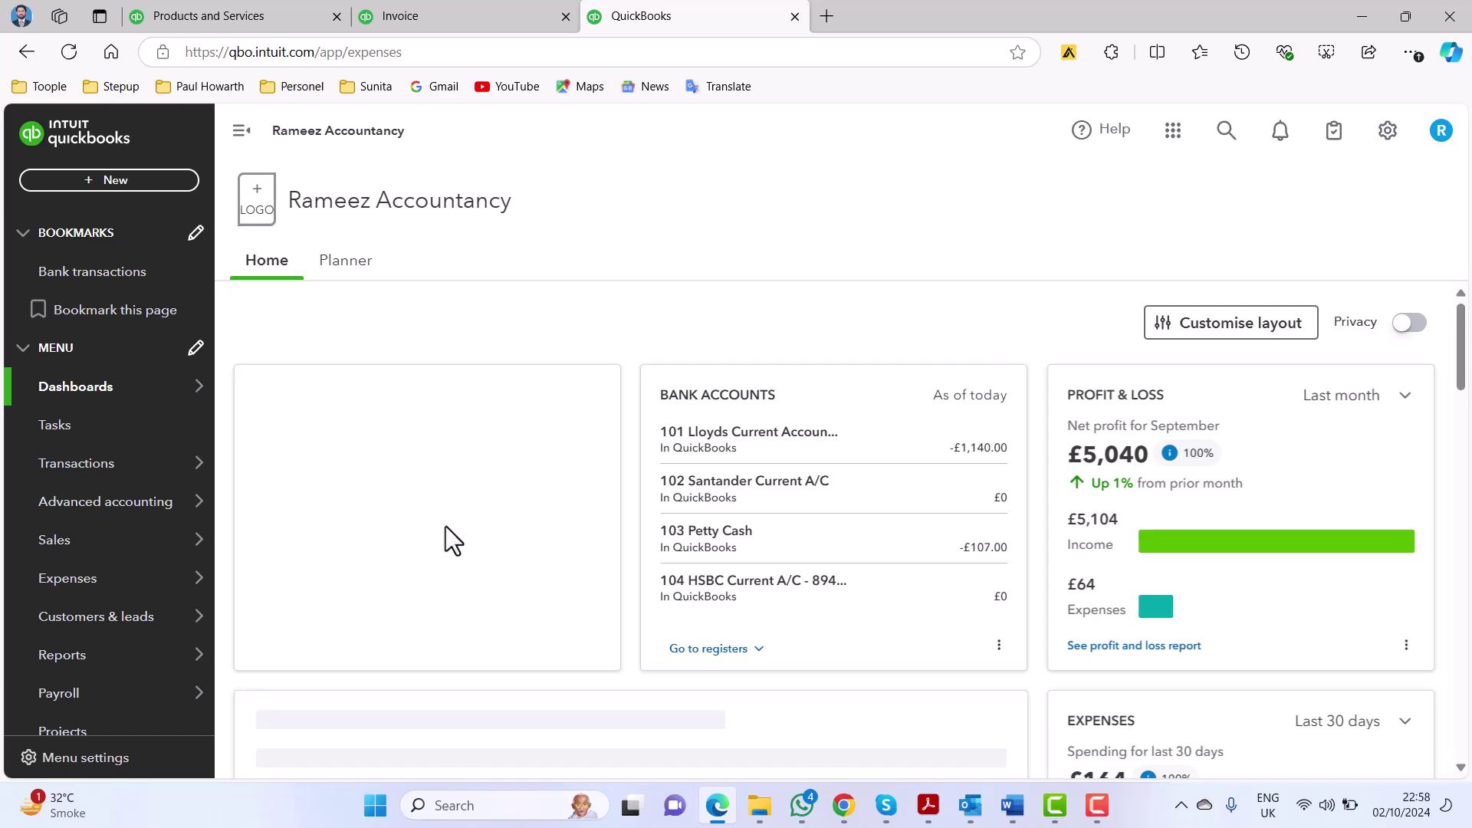
click(146, 571)
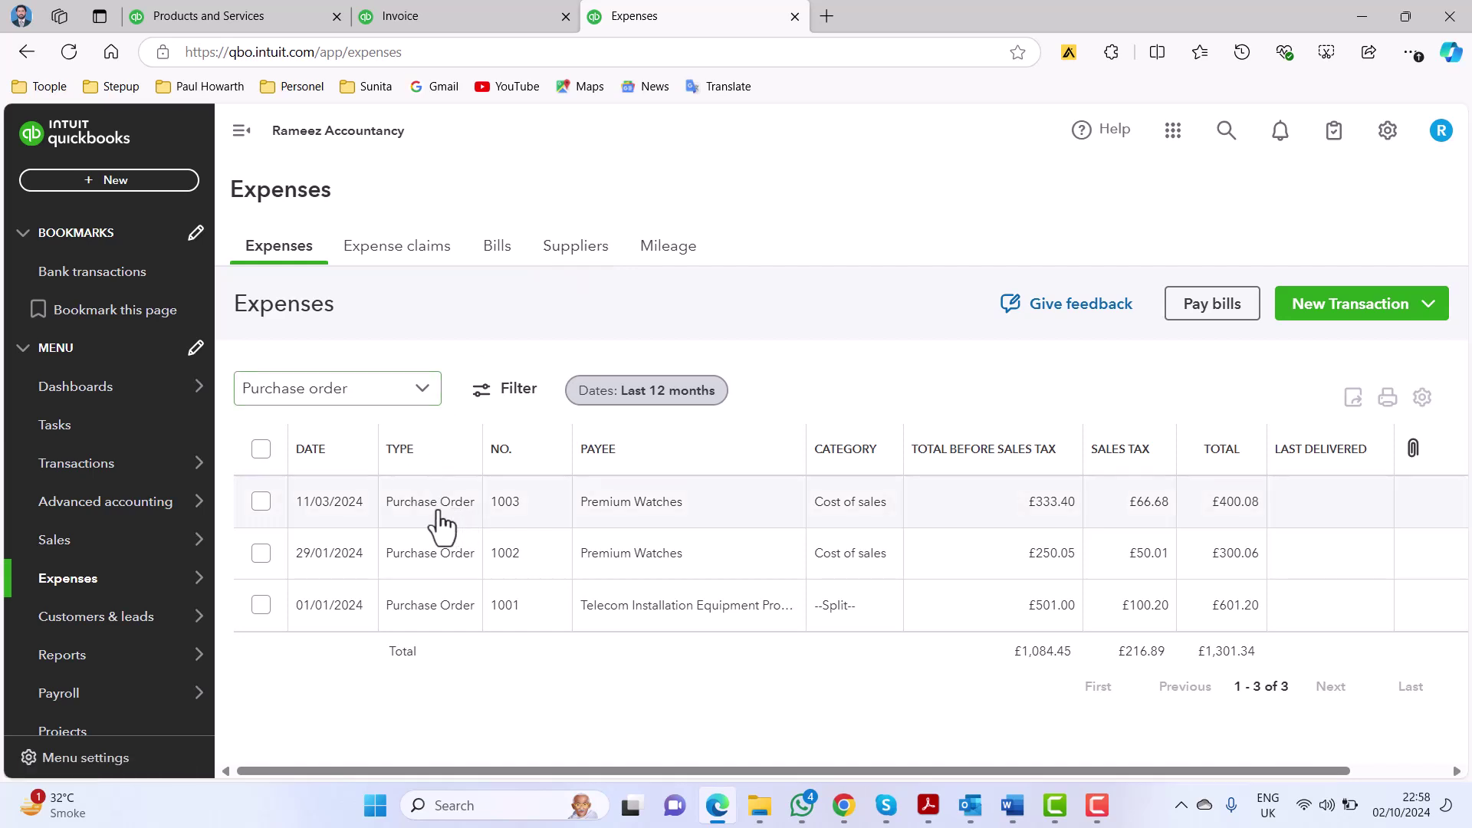
click(432, 506)
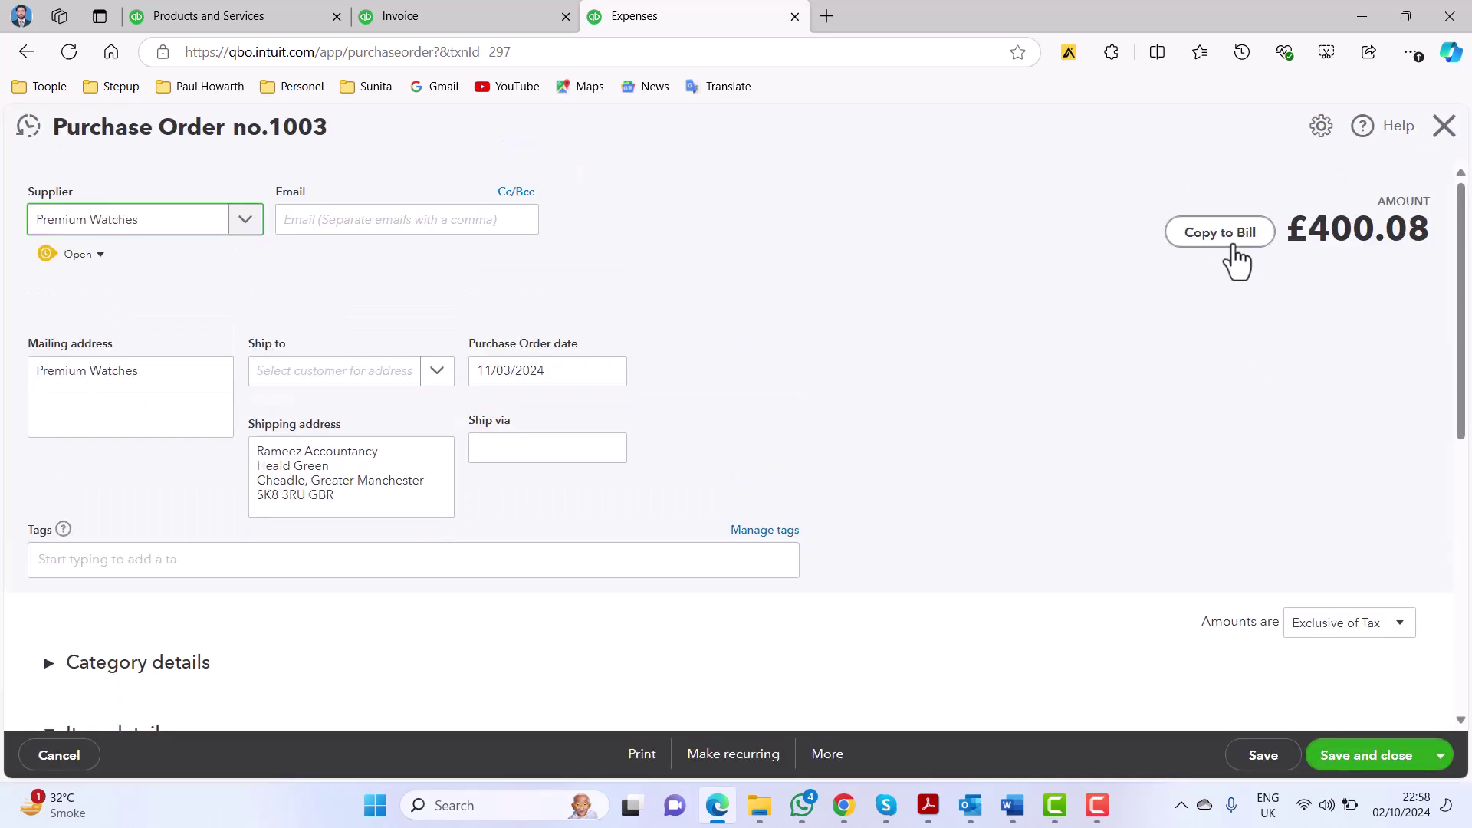
Copy the purchase order to a bill, set the bill date to 15/03/2024, and review the watch line.
click(1230, 242)
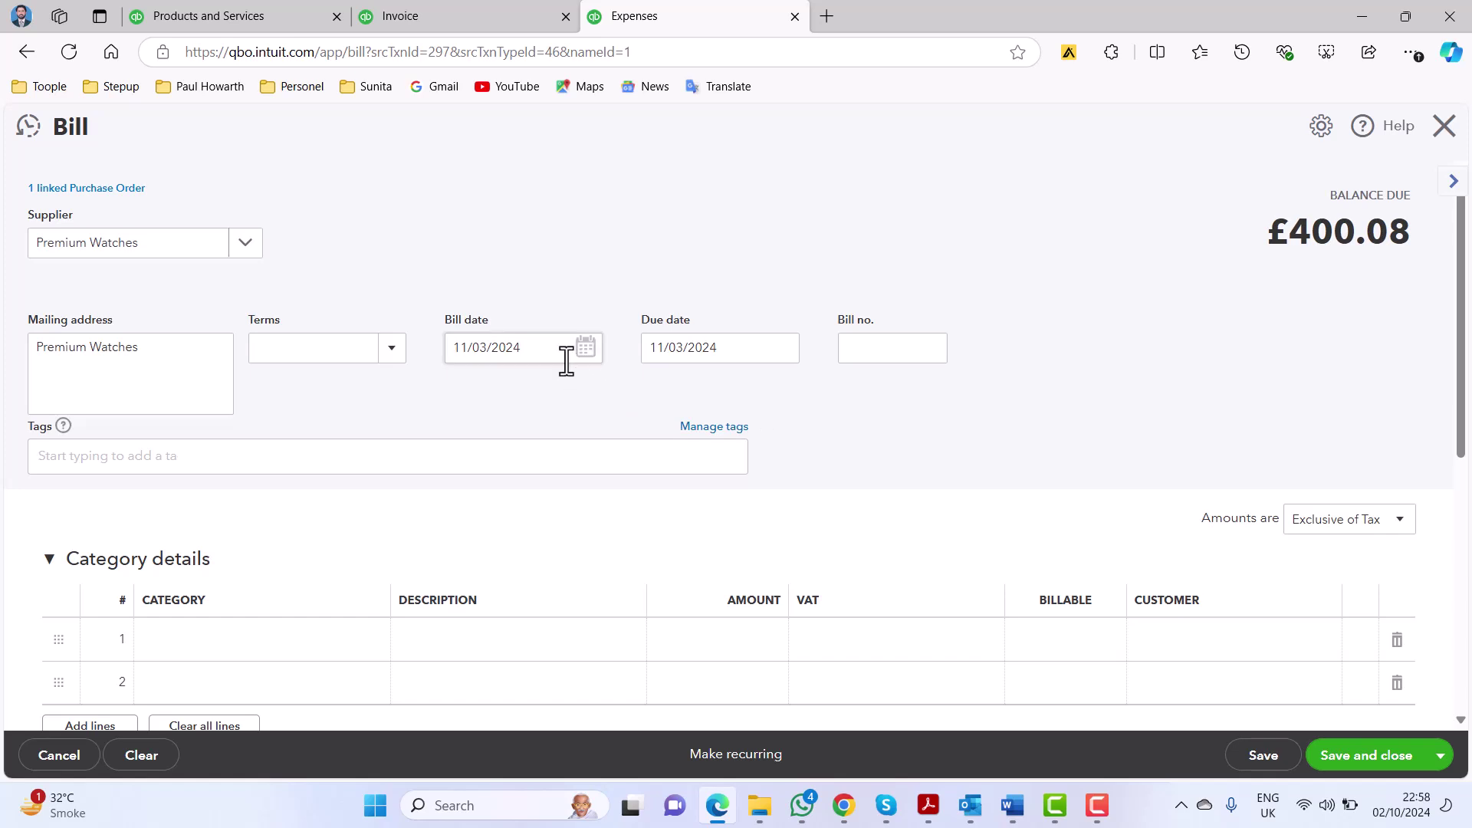
click(595, 354)
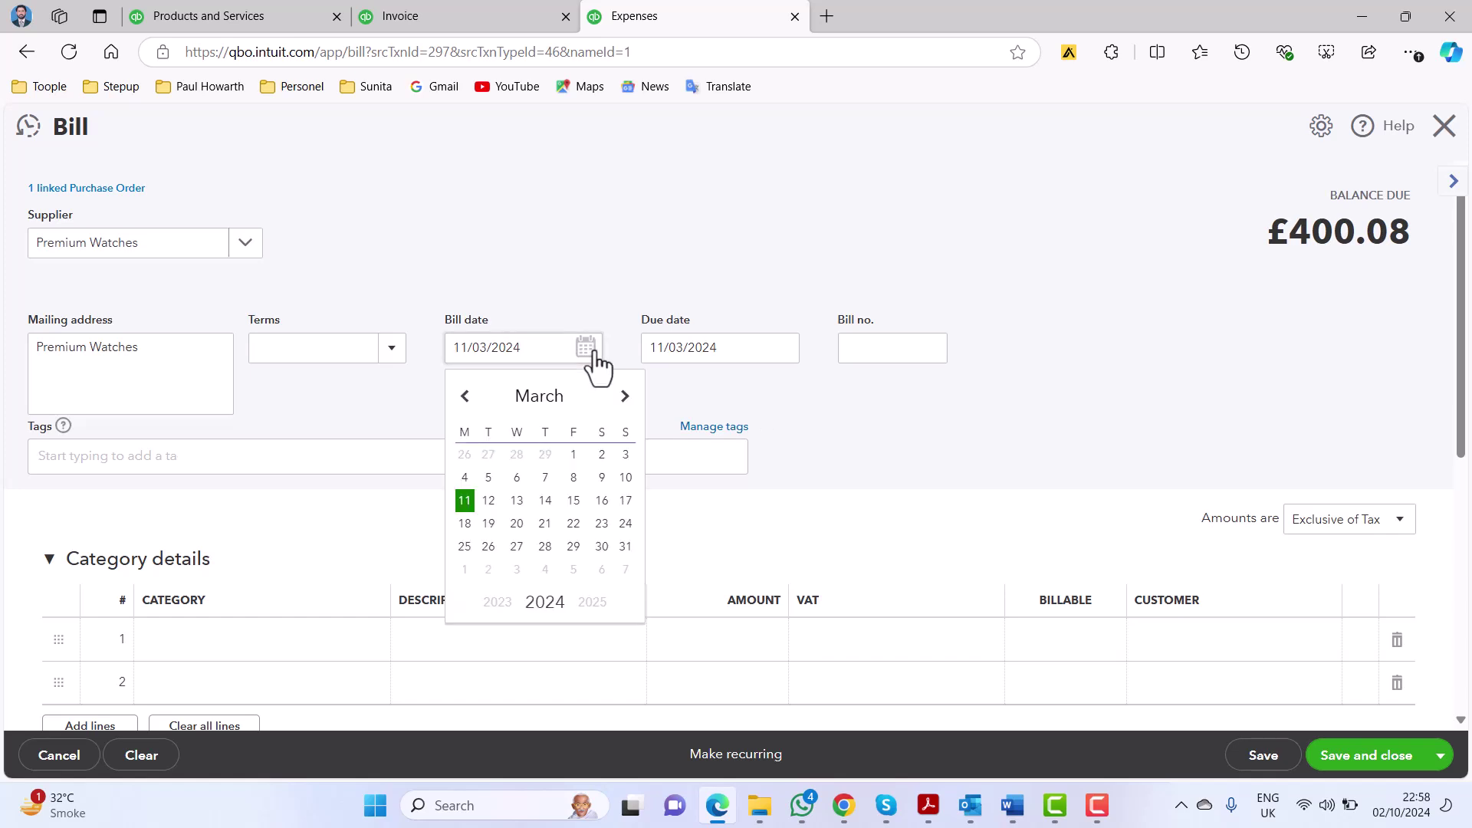
click(574, 501)
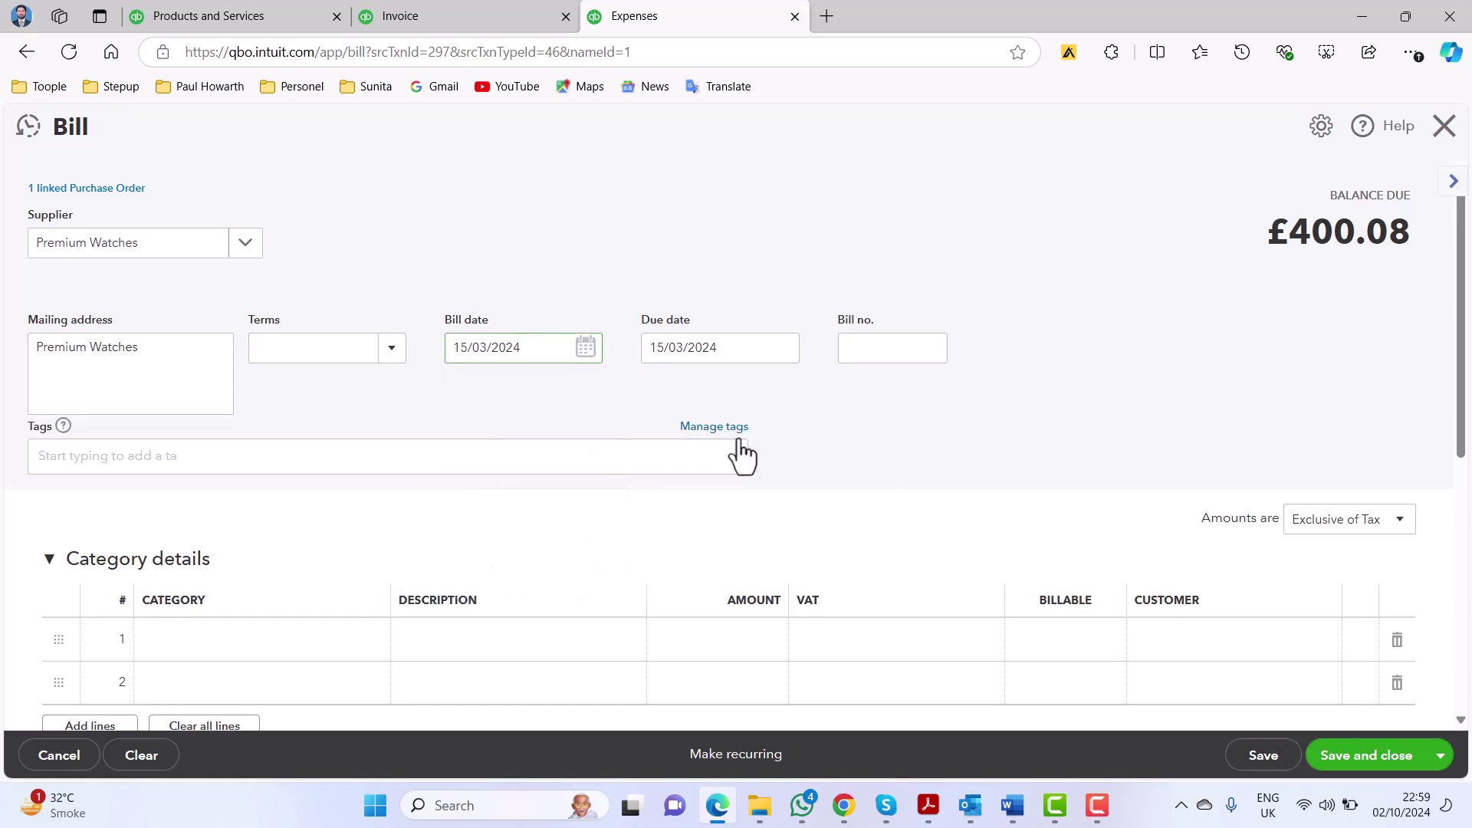
scroll(821, 434, down, 6)
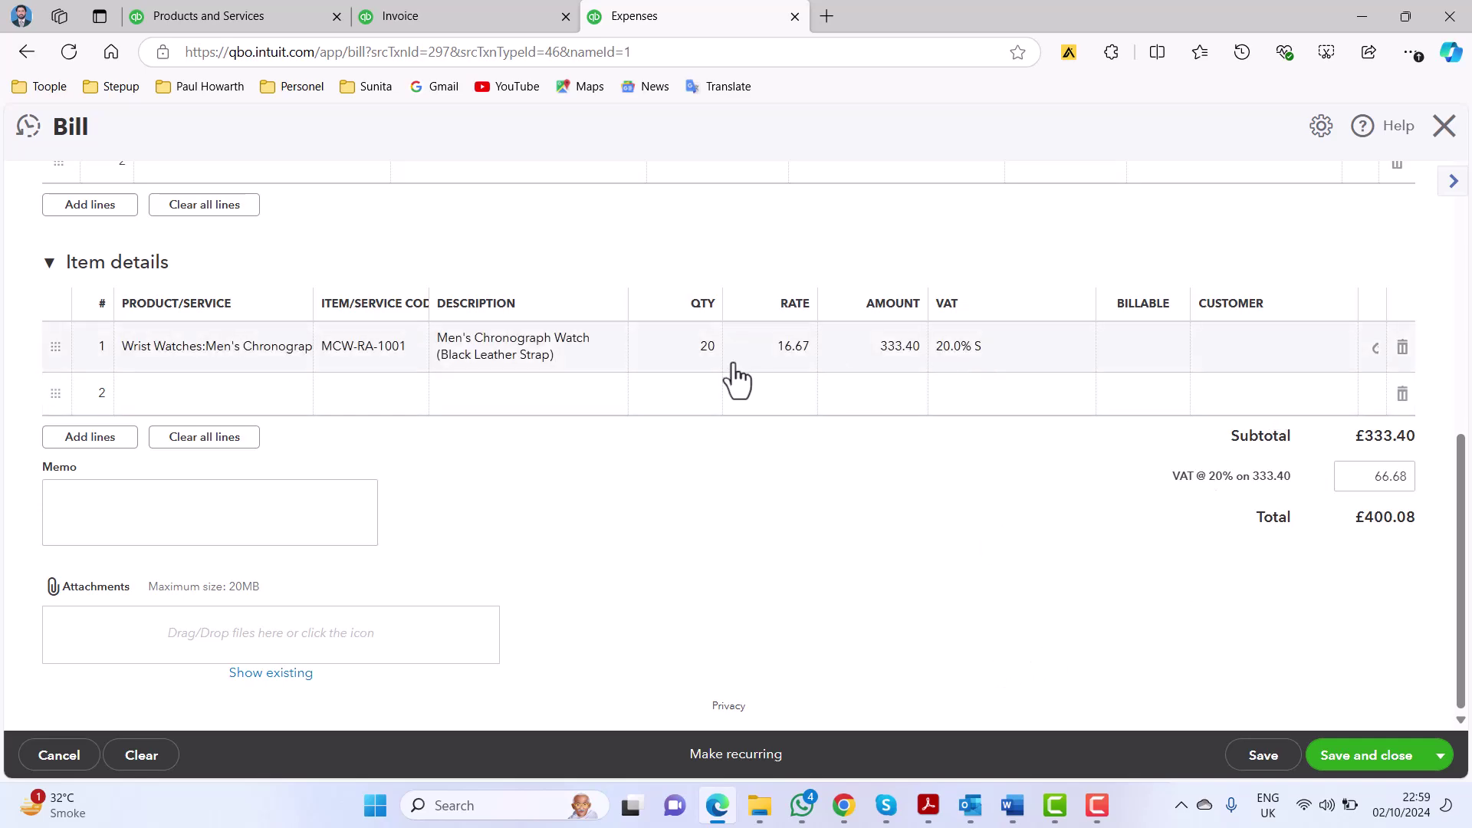
scroll(817, 484, up, 7)
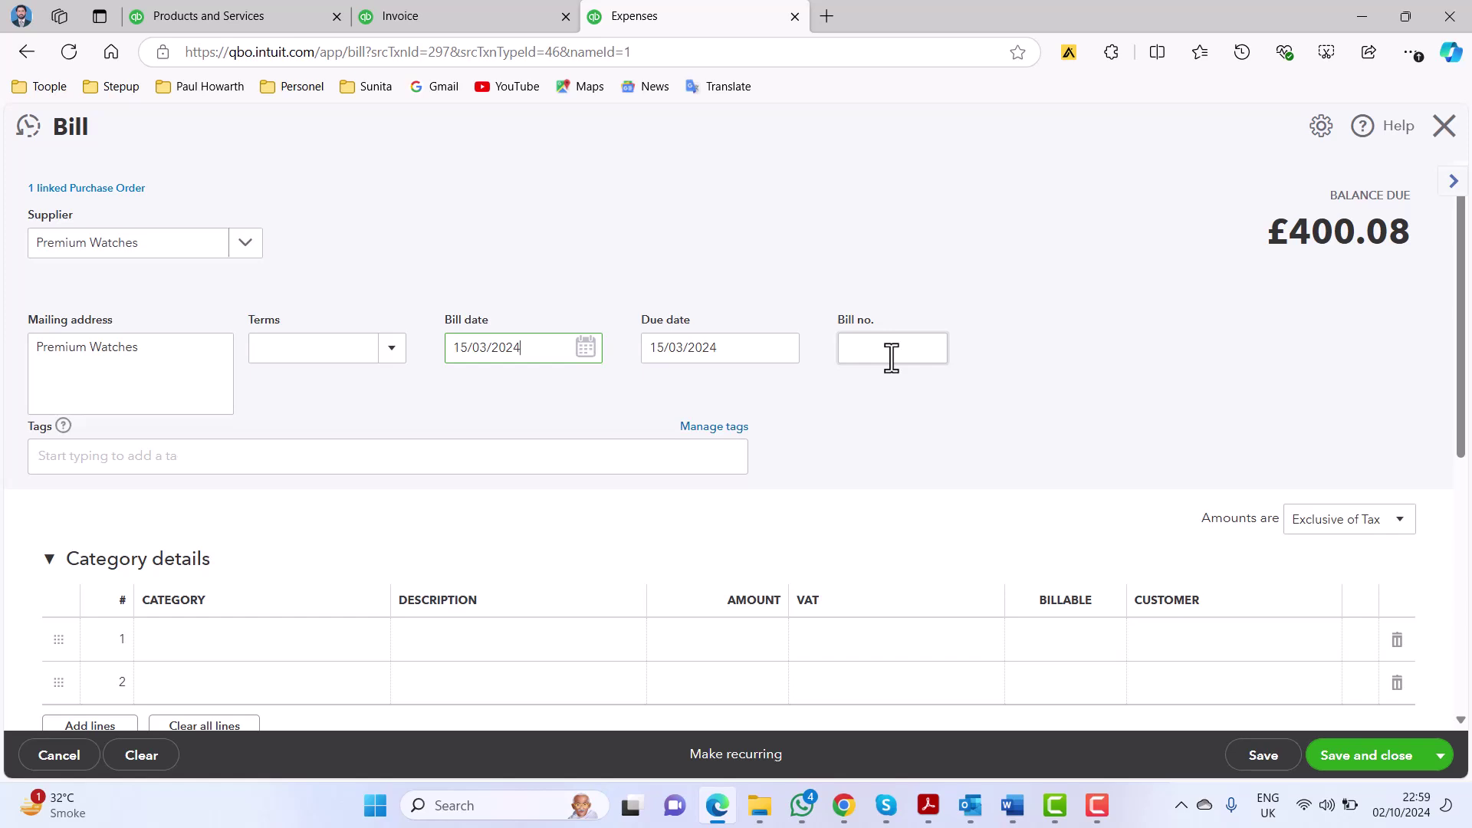
Enter B-9876 as the bill number, then save and close the Premium Watches bill.
click(890, 357)
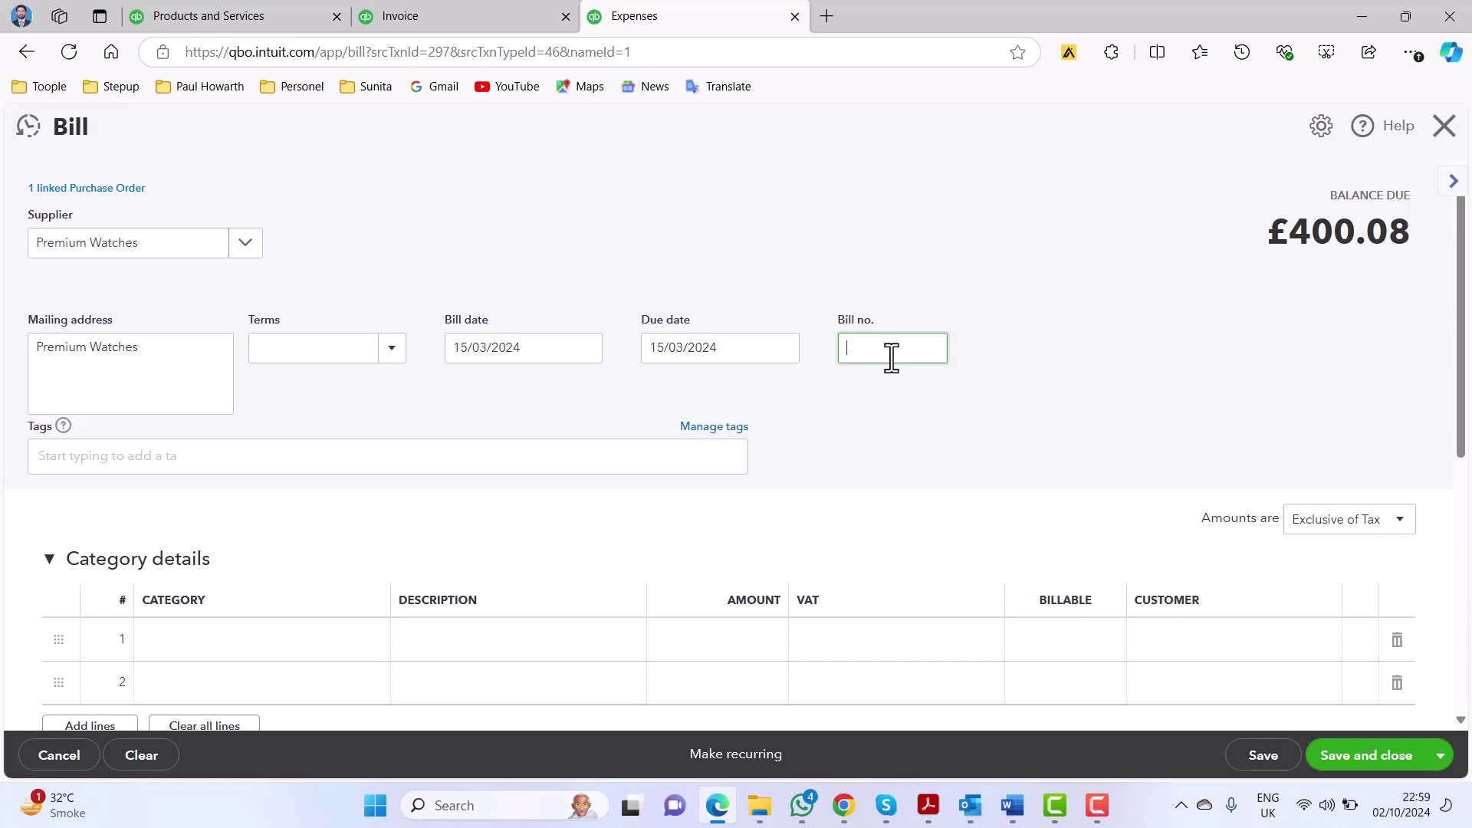
text(B-9876)
click(1353, 761)
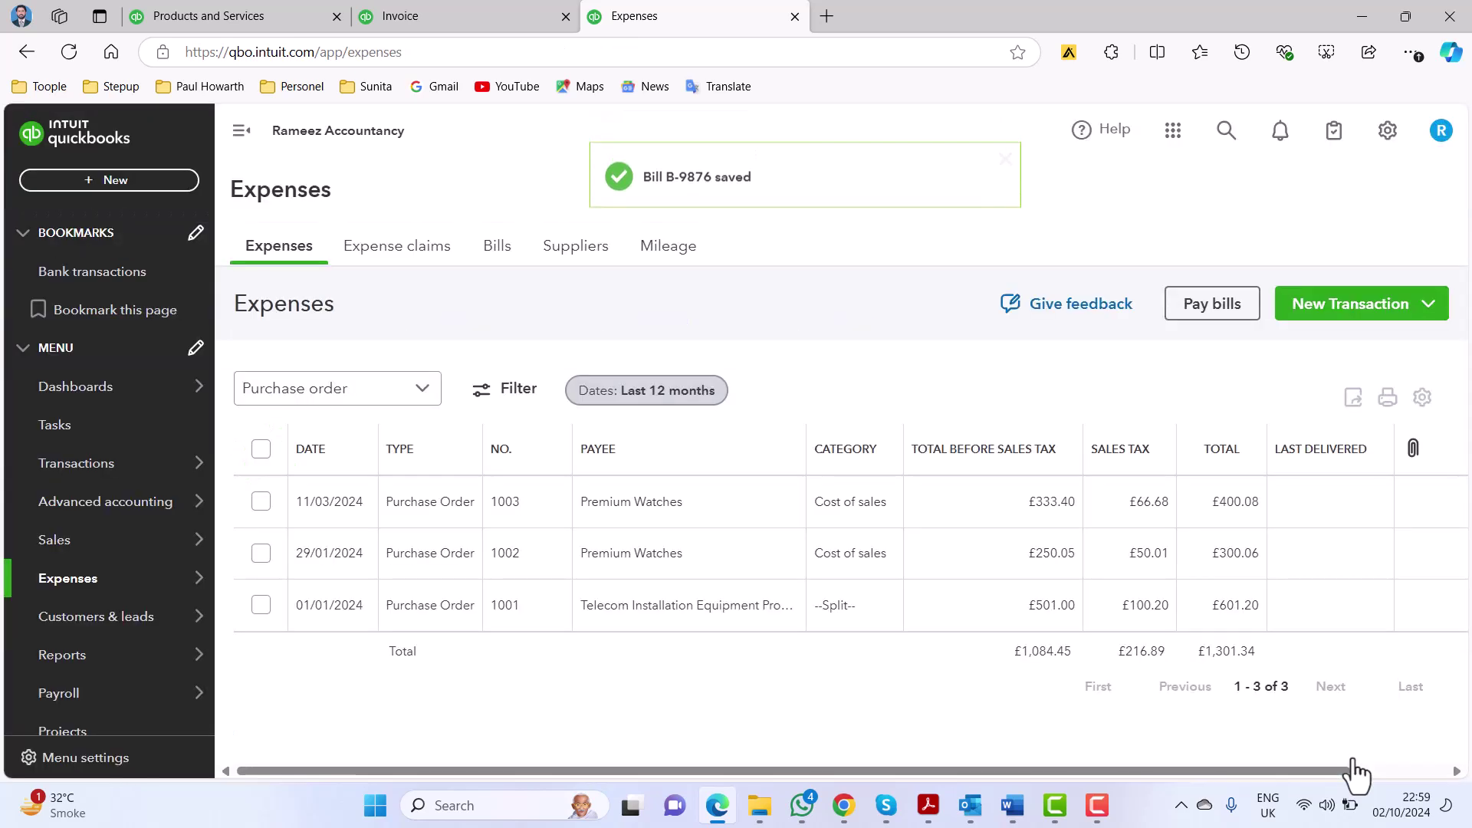
Refresh Products and Services and check the stock alerts and the Men's Chronograph Watch's quantity on hand after the new bill.
click(173, 14)
click(779, 168)
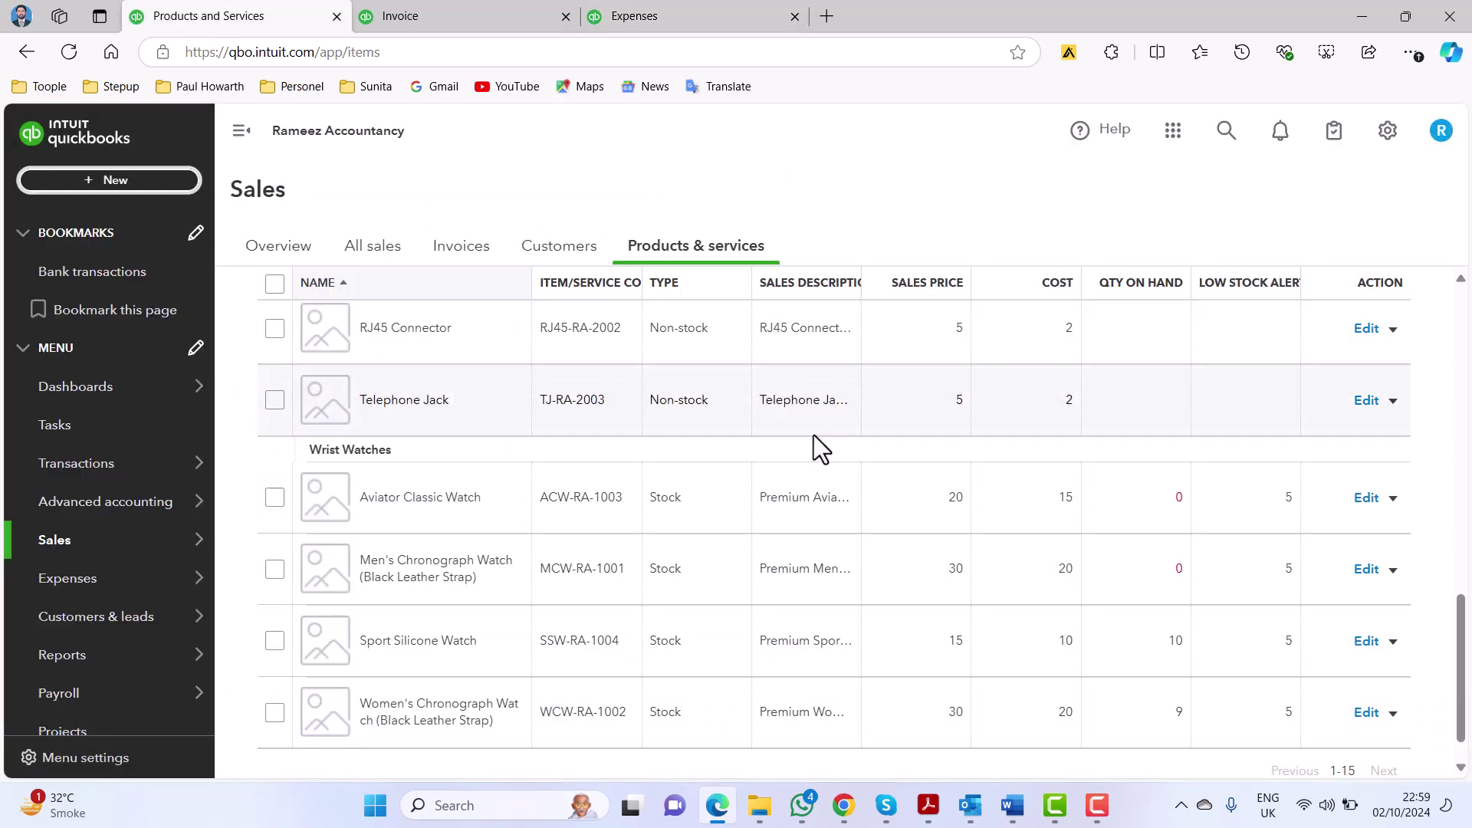
scroll(812, 435, up, 5)
scroll(813, 435, up, 5)
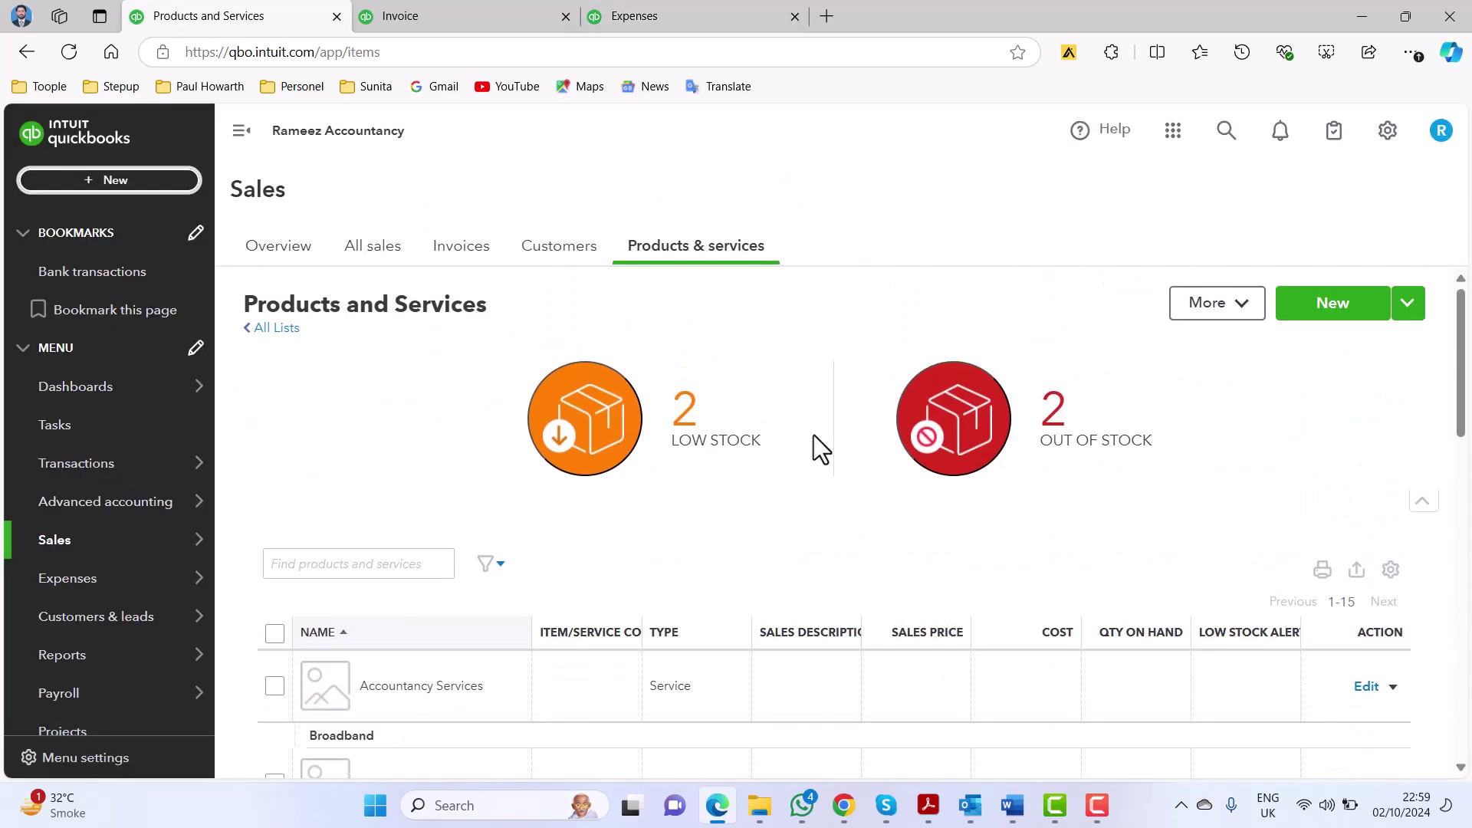
key(F5)
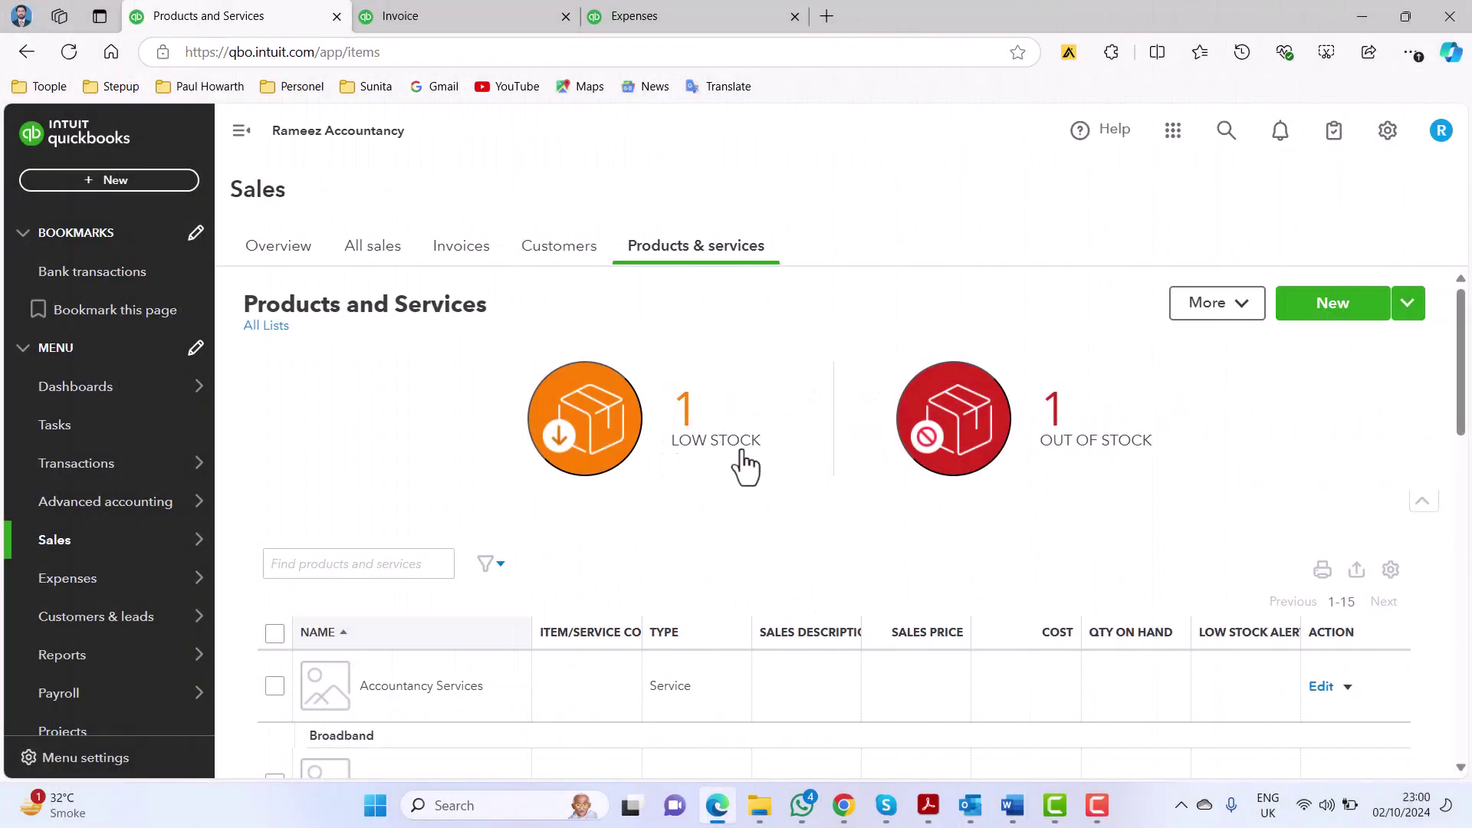
scroll(742, 460, down, 12)
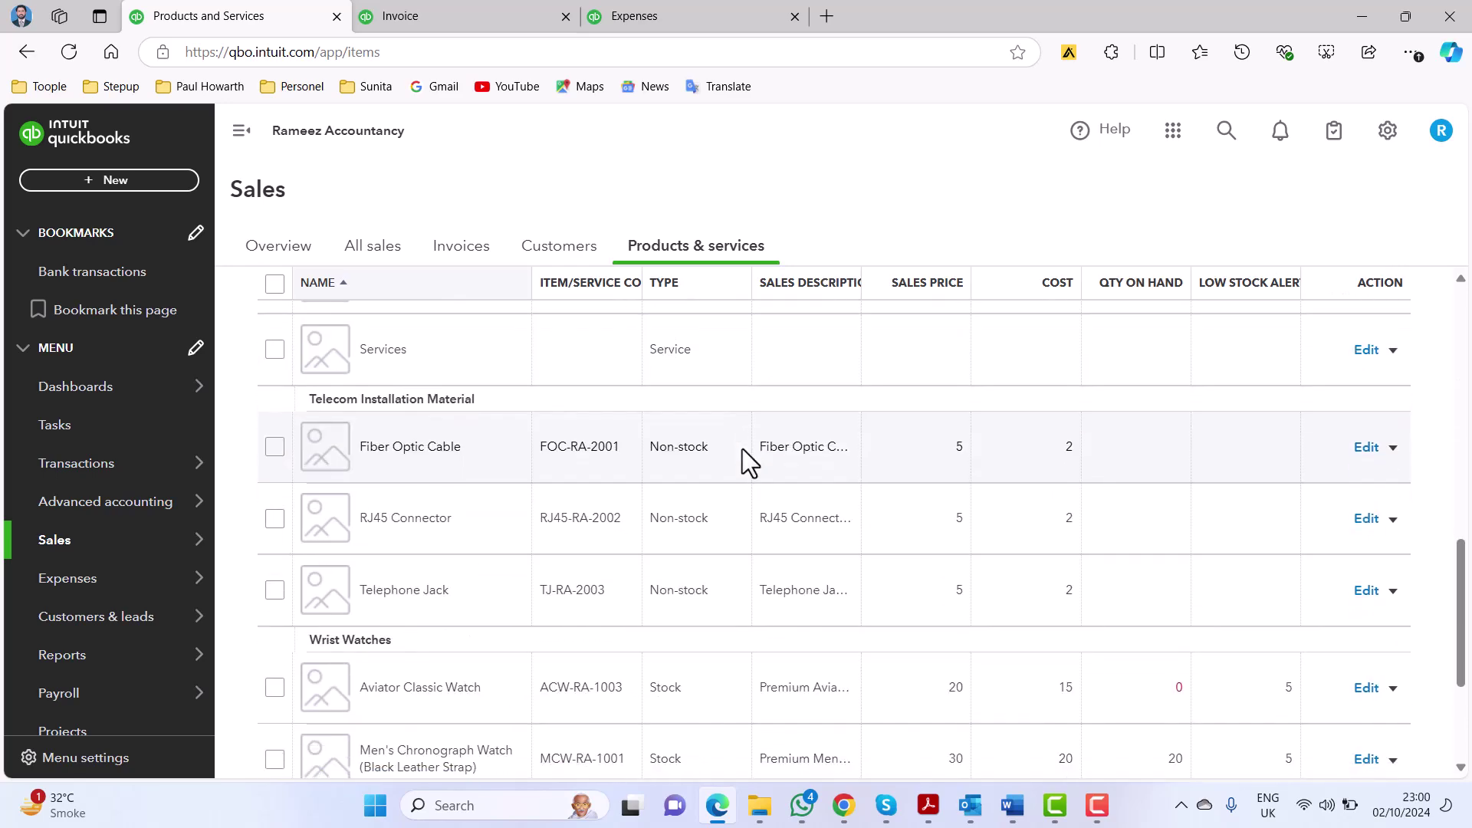
scroll(751, 460, down, 5)
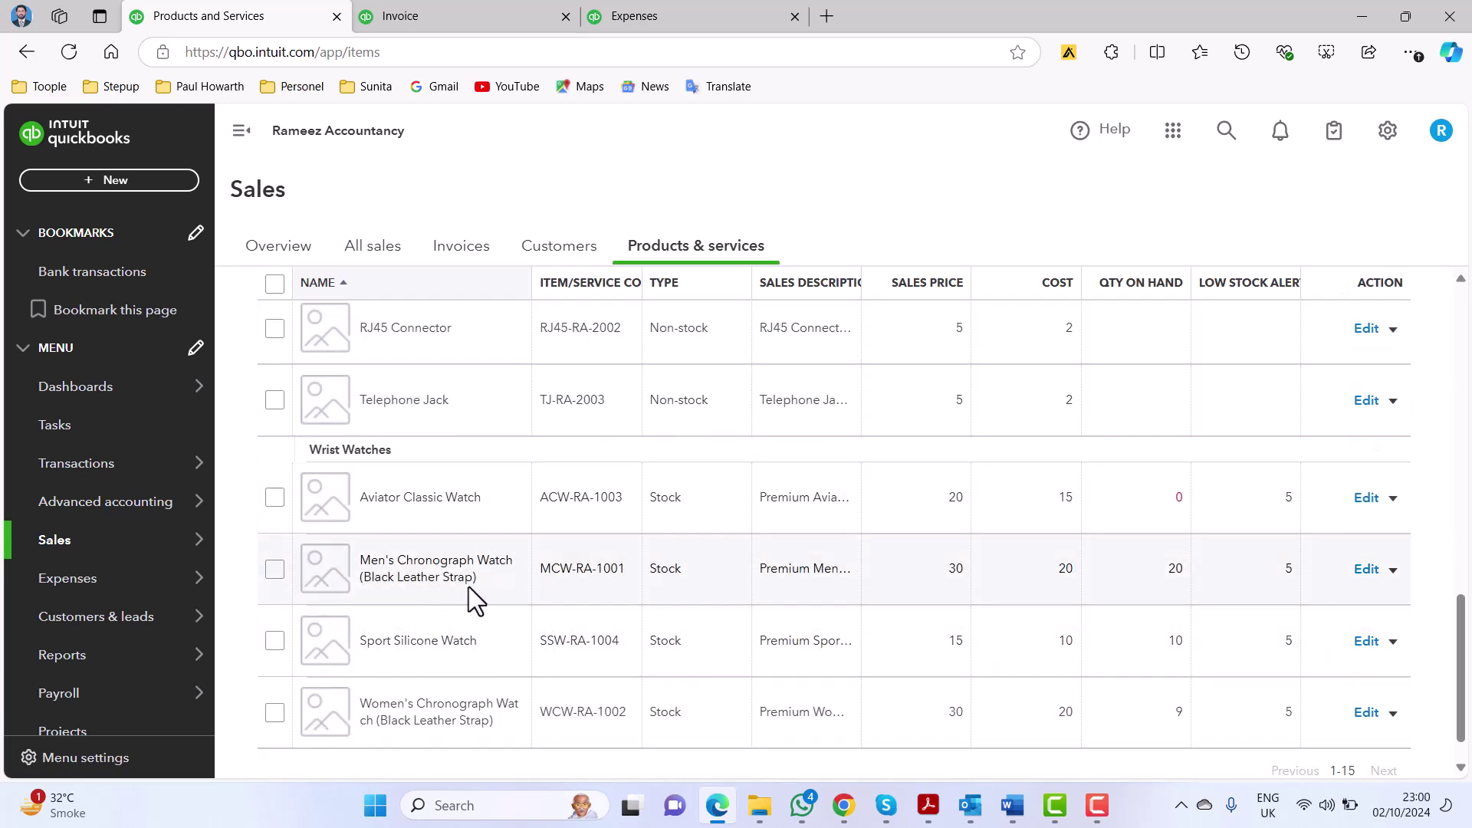